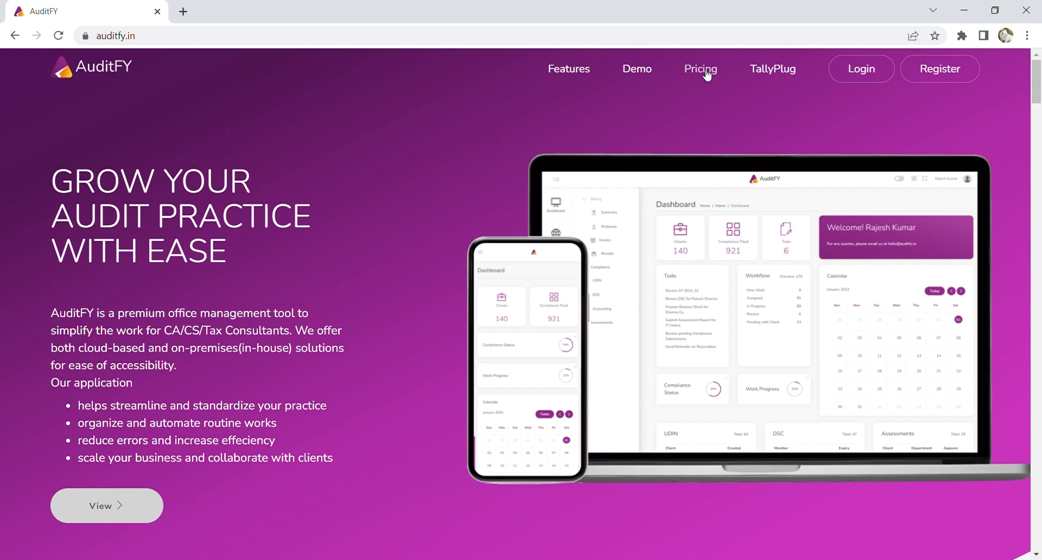
Sign in to AuditFY with the saved e-mail and password.
click(848, 79)
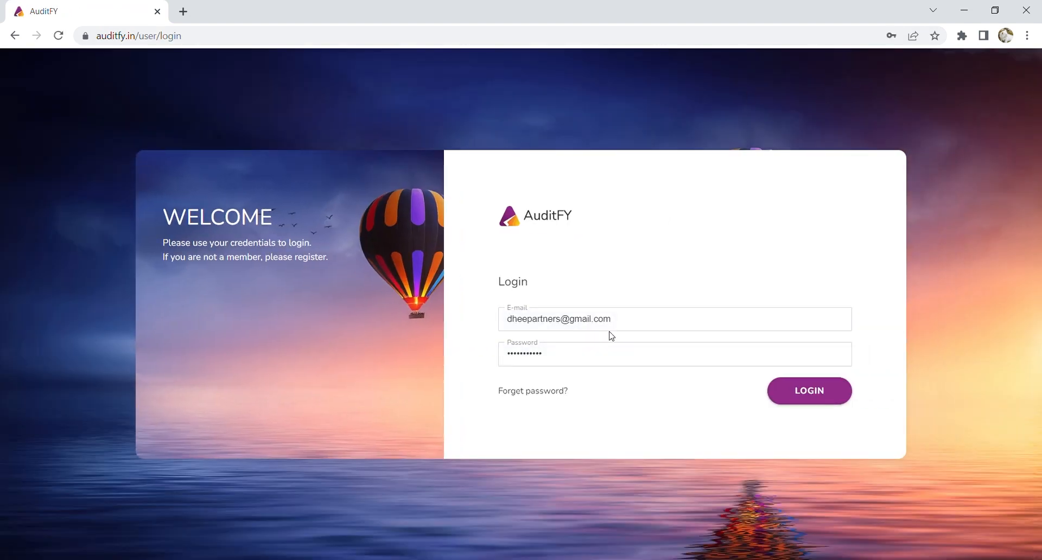
click(811, 400)
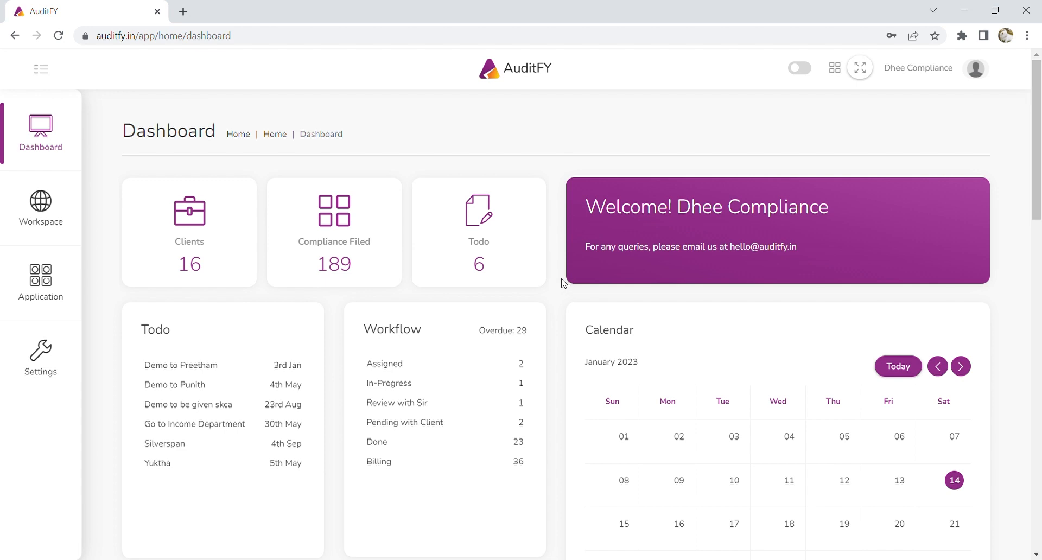
Scroll through the dashboard summaries and back to the top, then open Settings.
scroll(563, 283, down, 1)
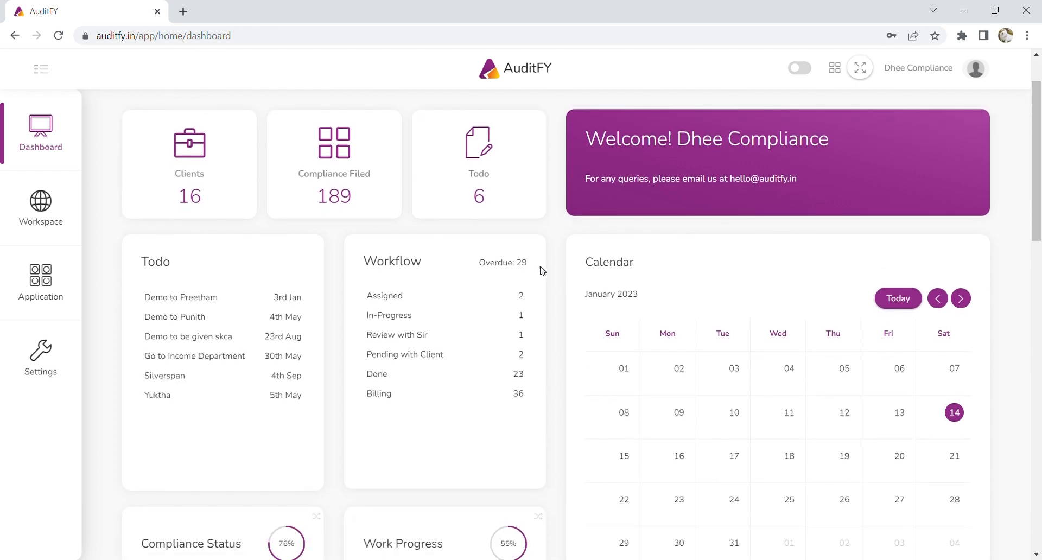
scroll(560, 245, down, 5)
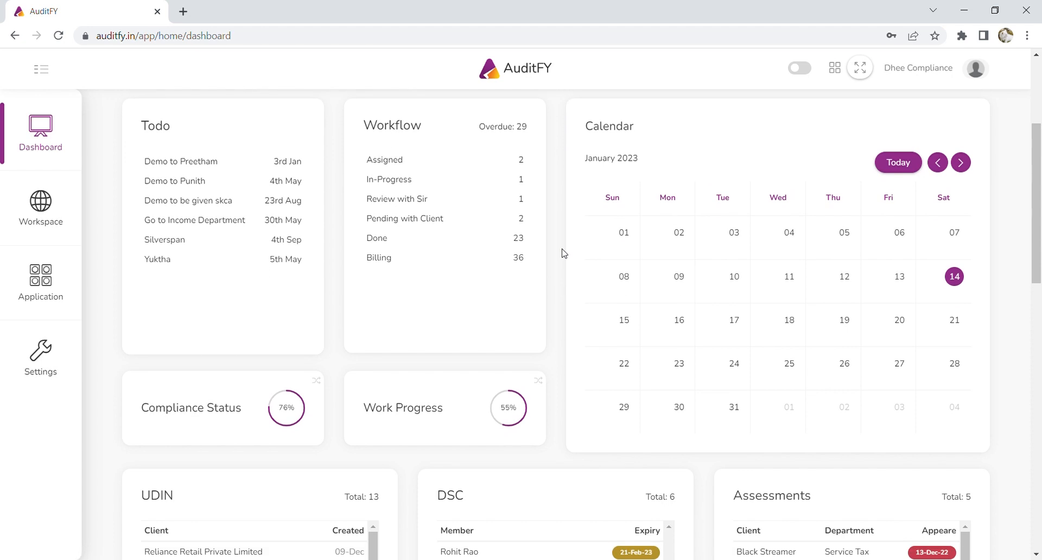
scroll(564, 254, down, 1)
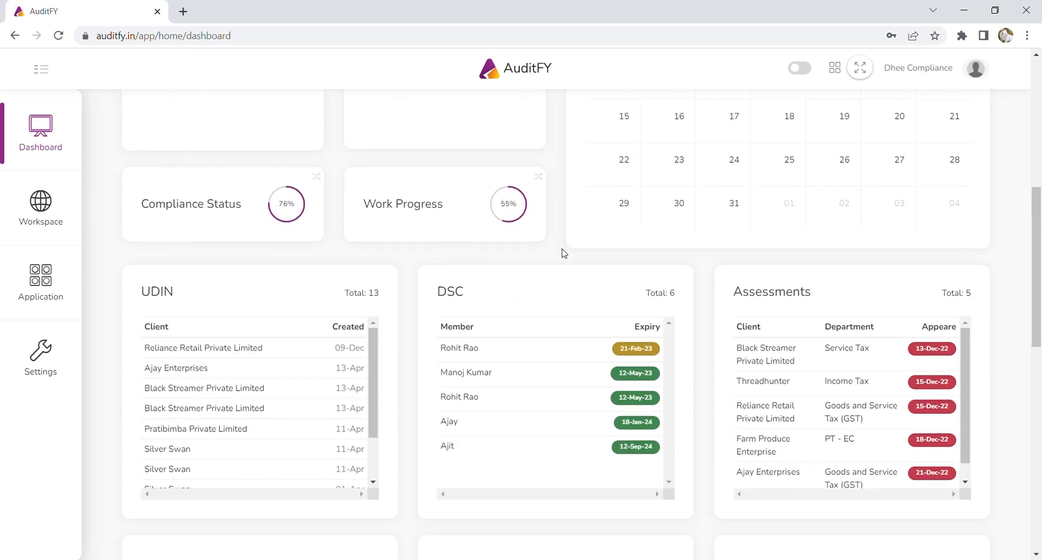
scroll(563, 253, down, 6)
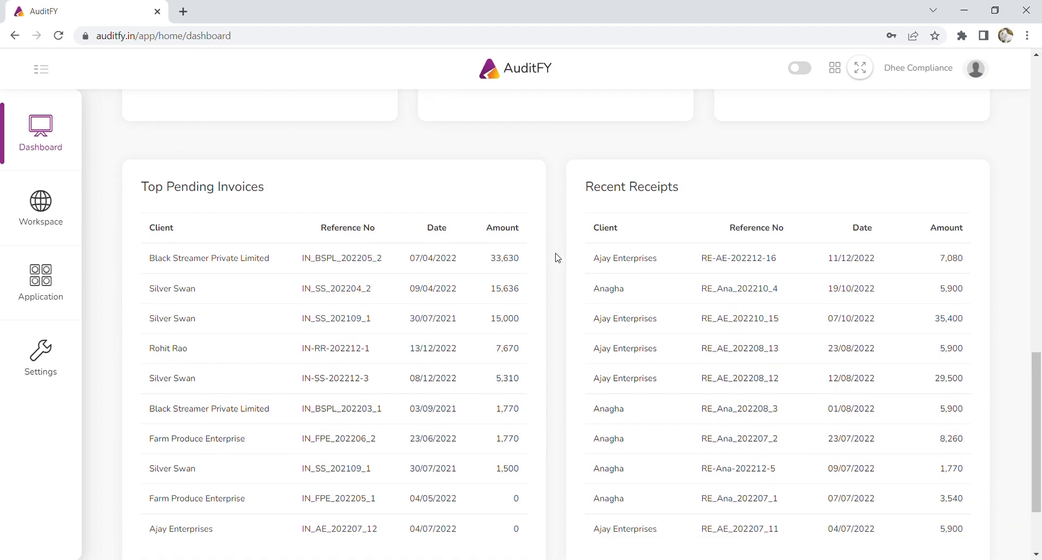
scroll(551, 265, up, 9)
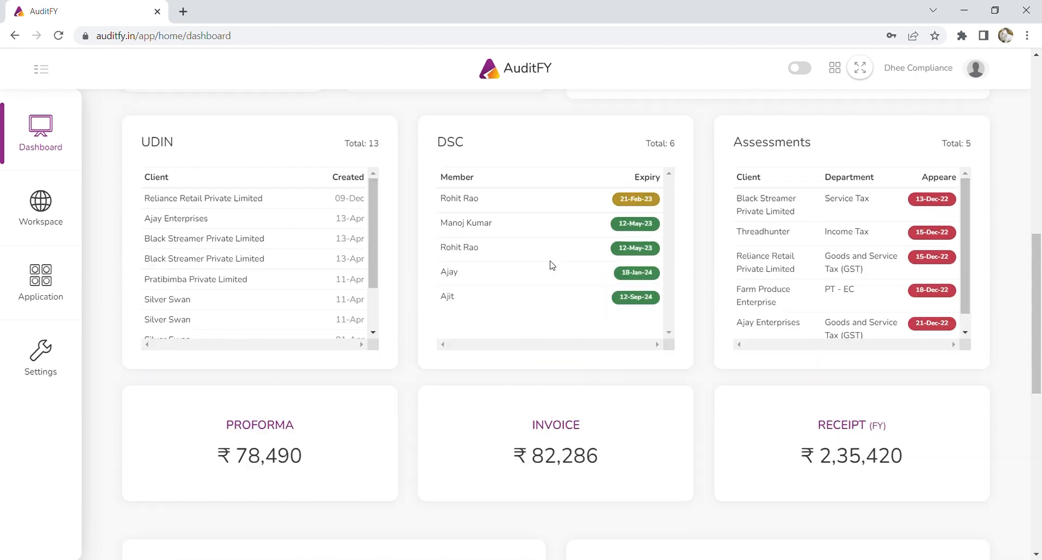
scroll(550, 265, up, 8)
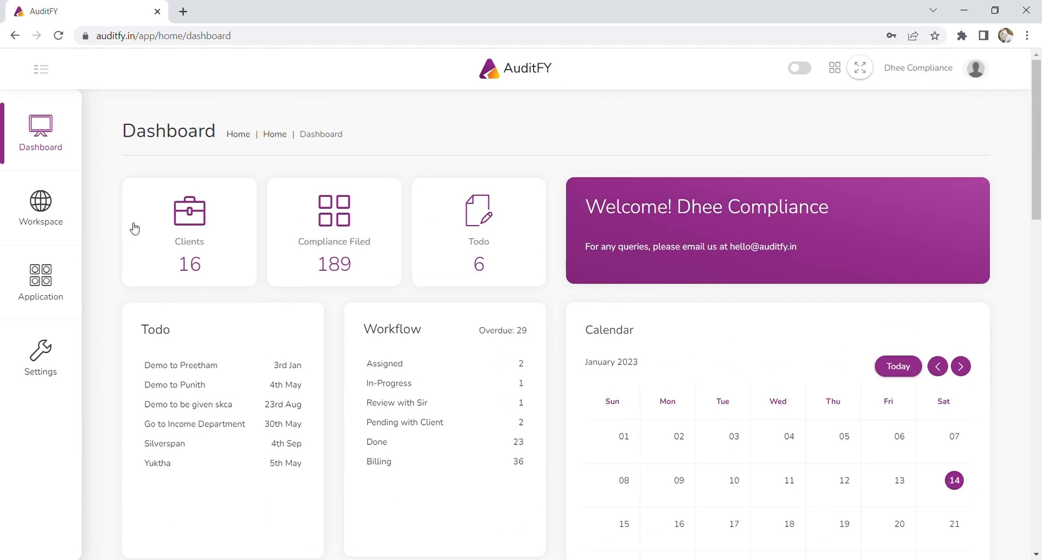
click(39, 355)
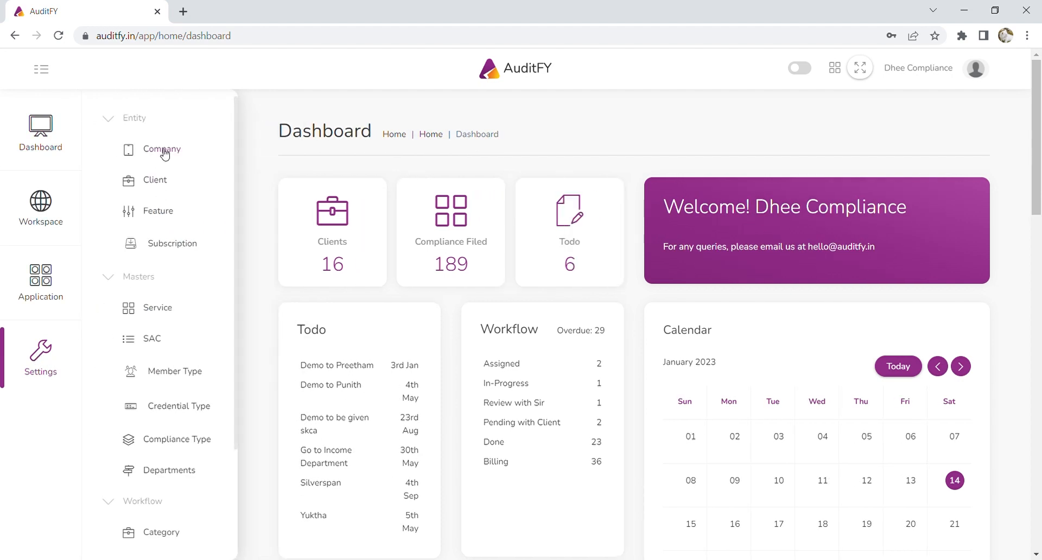
Review the Finance Buddy company details, then open the Client list.
click(163, 152)
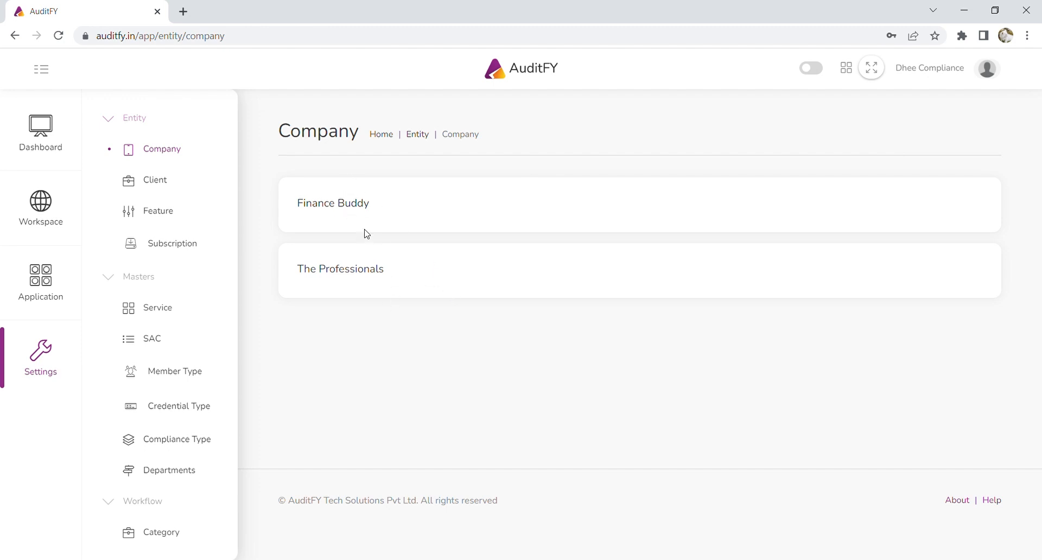
click(363, 209)
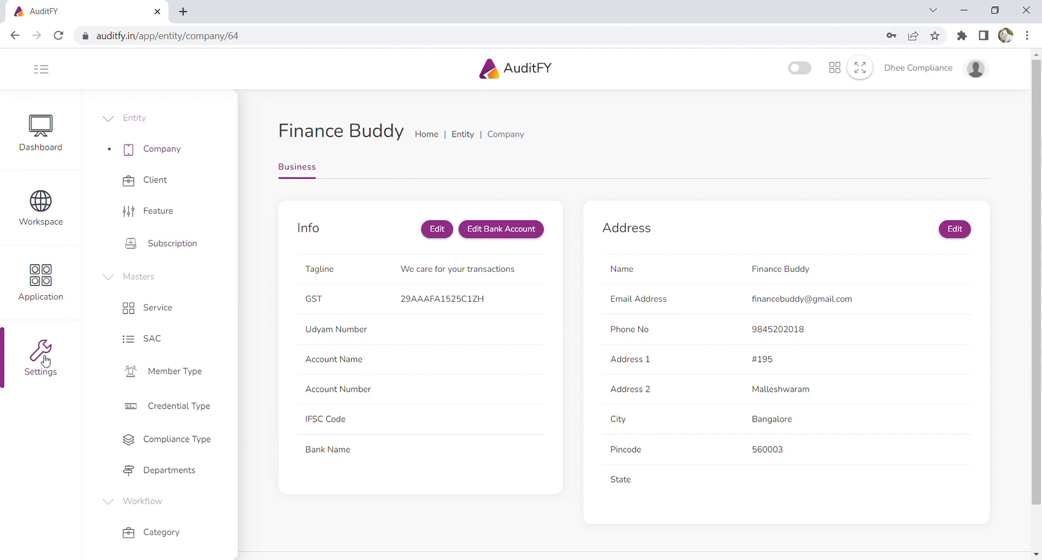
click(167, 182)
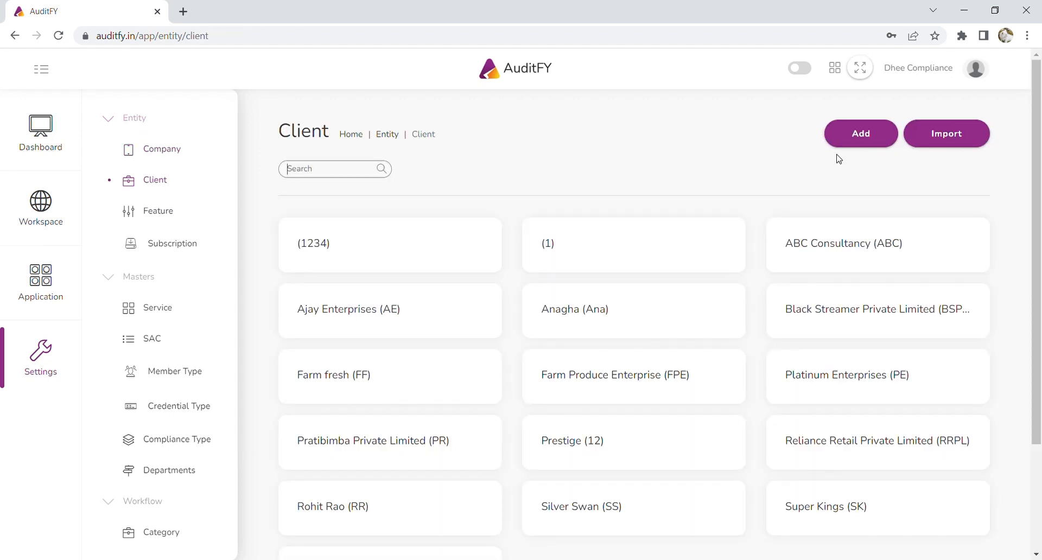
Start a new client named Vibrant Private Limited with client code VPL.
click(856, 140)
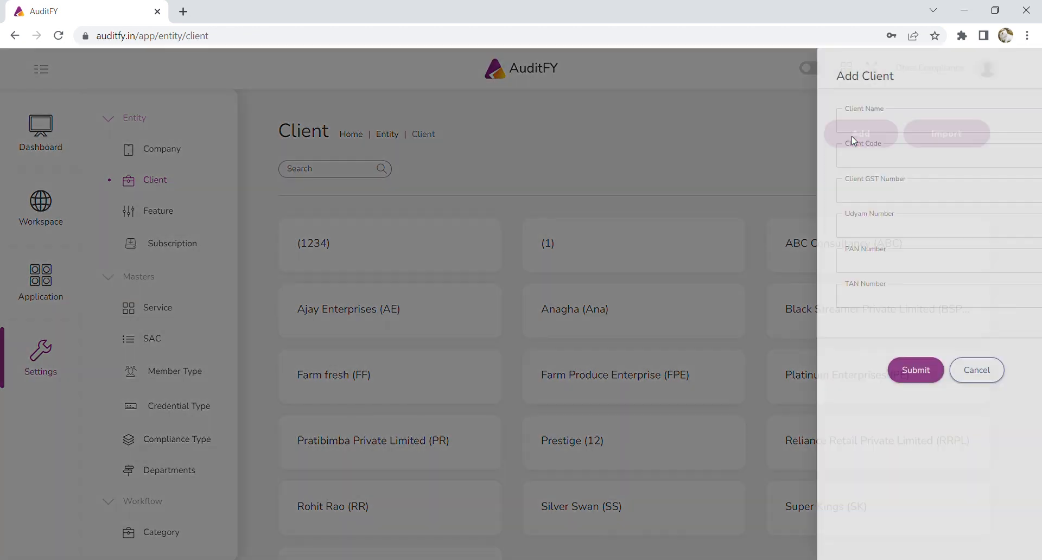
click(853, 128)
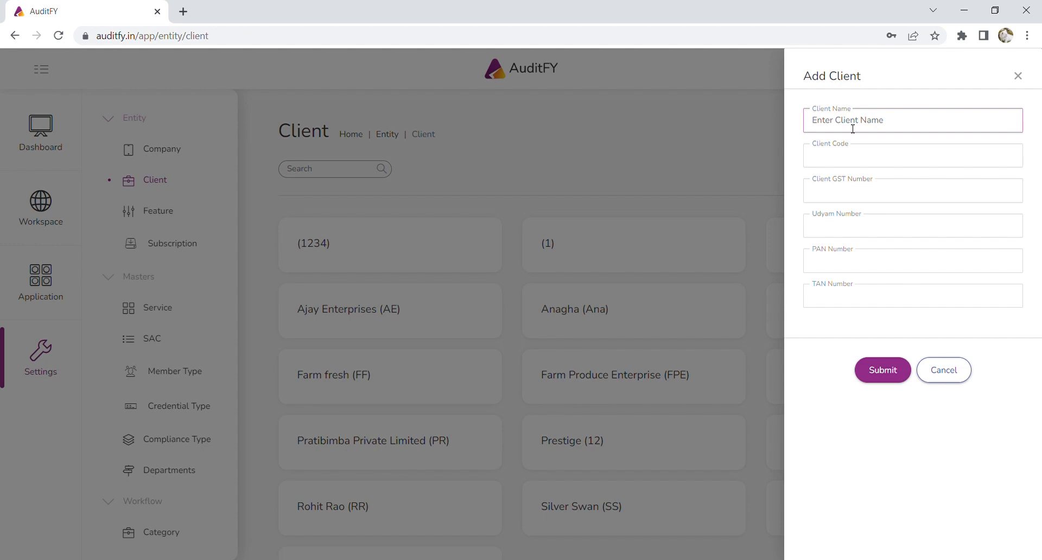
text(Vibrant Private Limited)
click(857, 162)
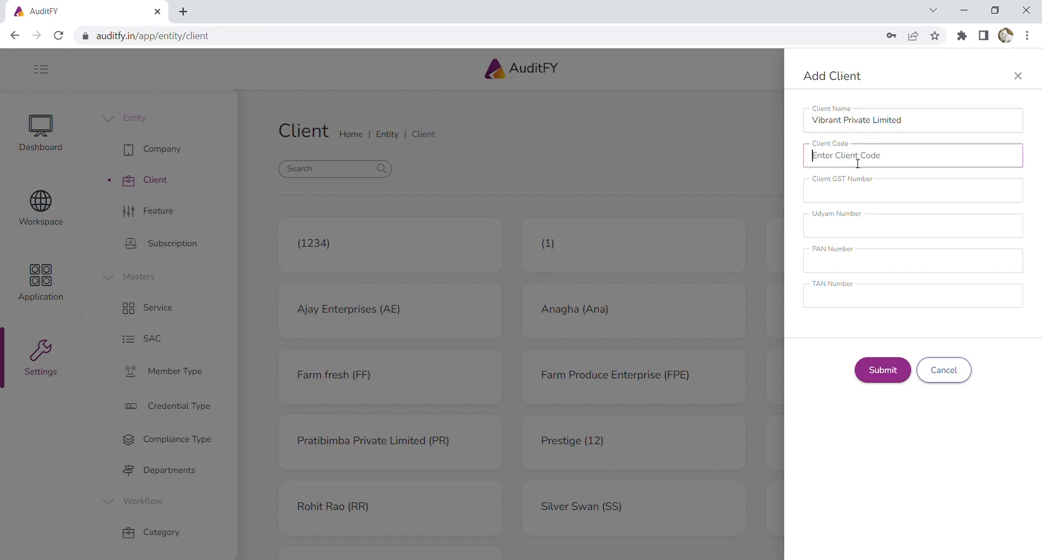
text(VPL)
Enter the client's GST, PAN and TAN numbers and submit the new client.
click(851, 201)
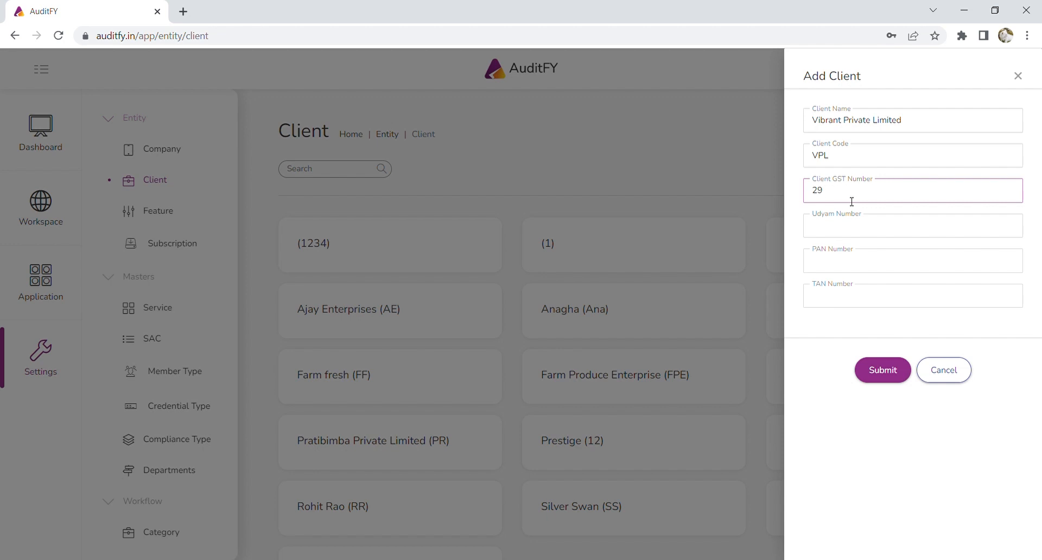
drag(829, 198, 884, 200)
key(ctrl+c)
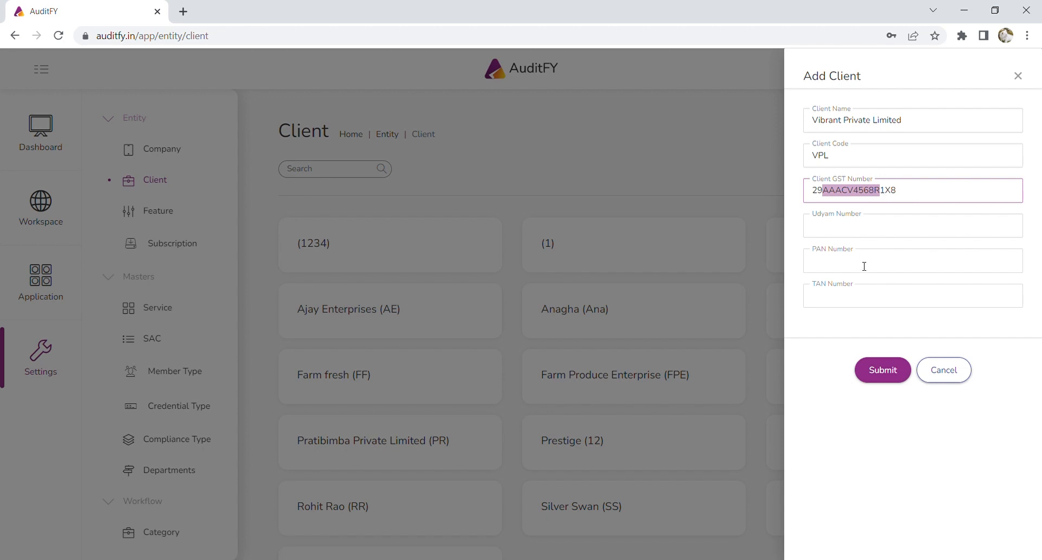
click(864, 267)
key(ctrl+v)
click(863, 304)
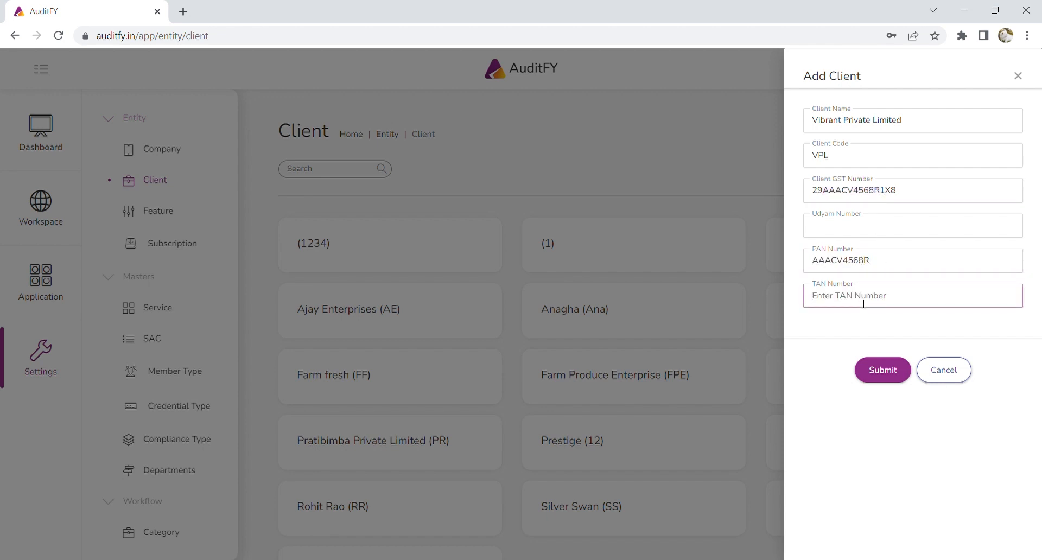
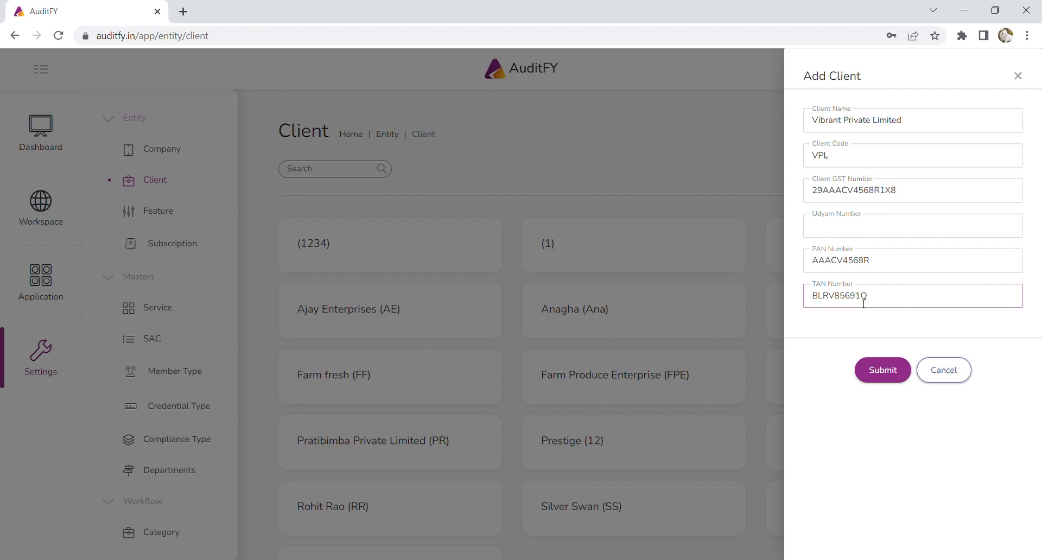
click(884, 375)
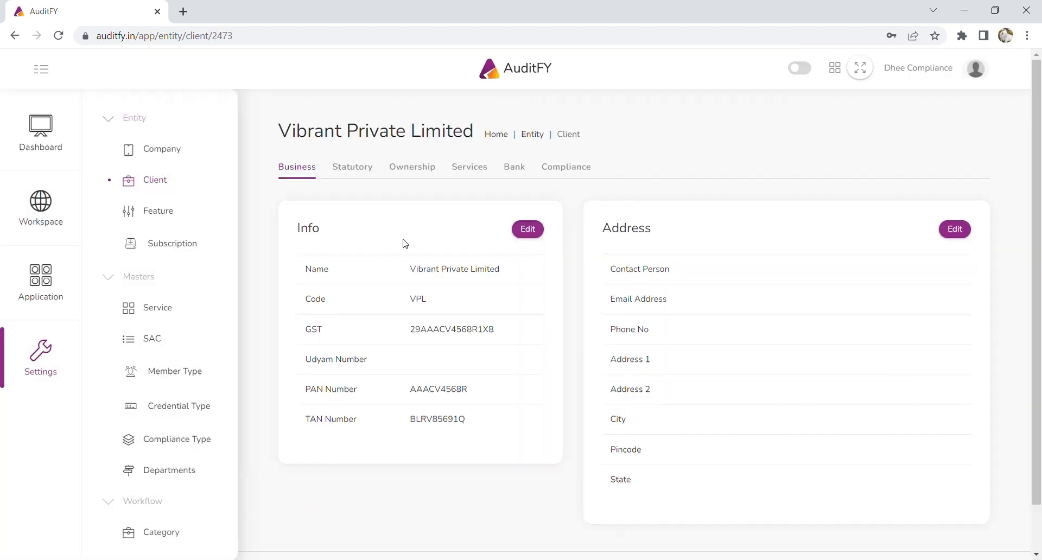
Add a GST-type statutory credential with the login username and password for Vibrant Private Limited.
click(965, 230)
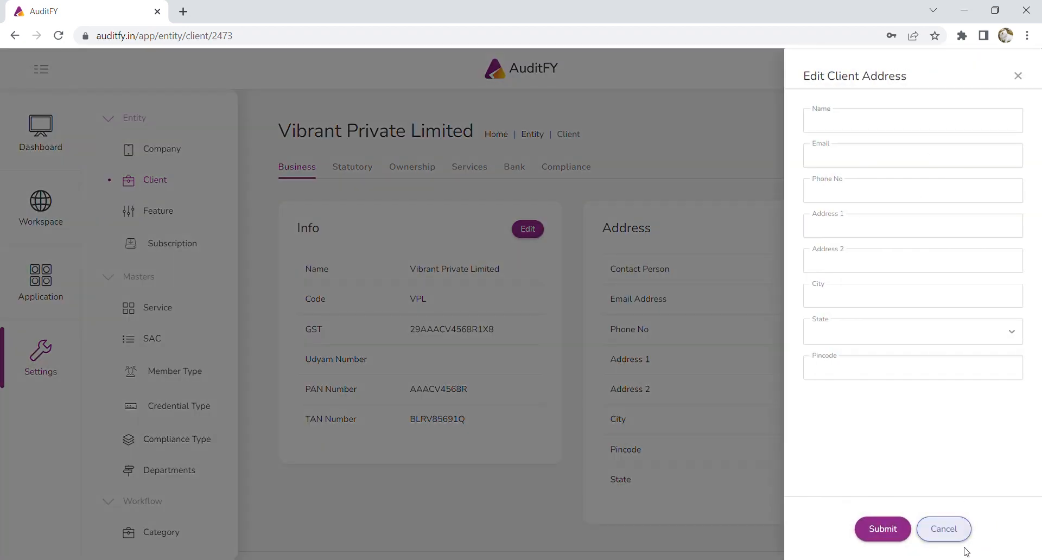
click(955, 537)
click(356, 170)
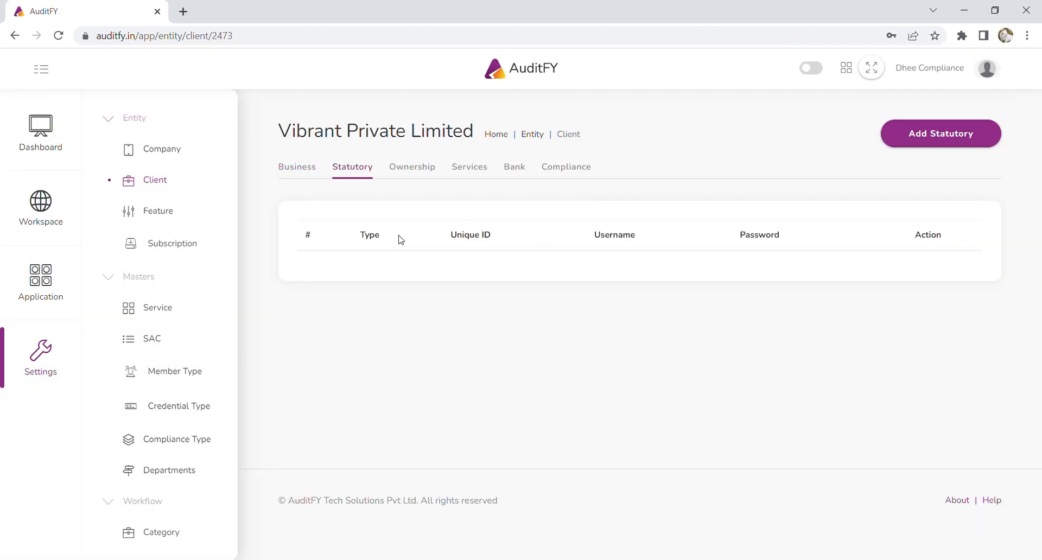
click(952, 142)
click(844, 131)
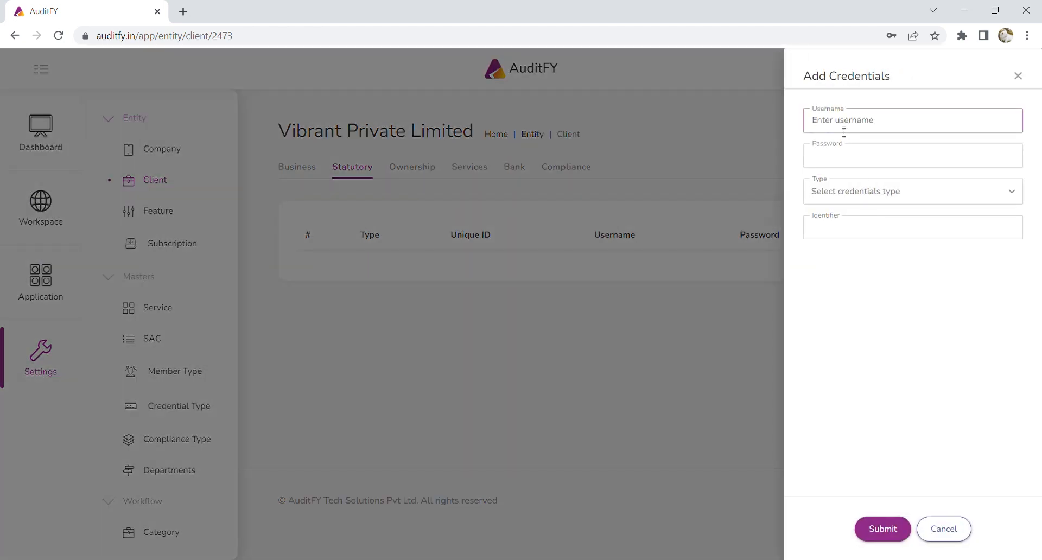
key(Tab)
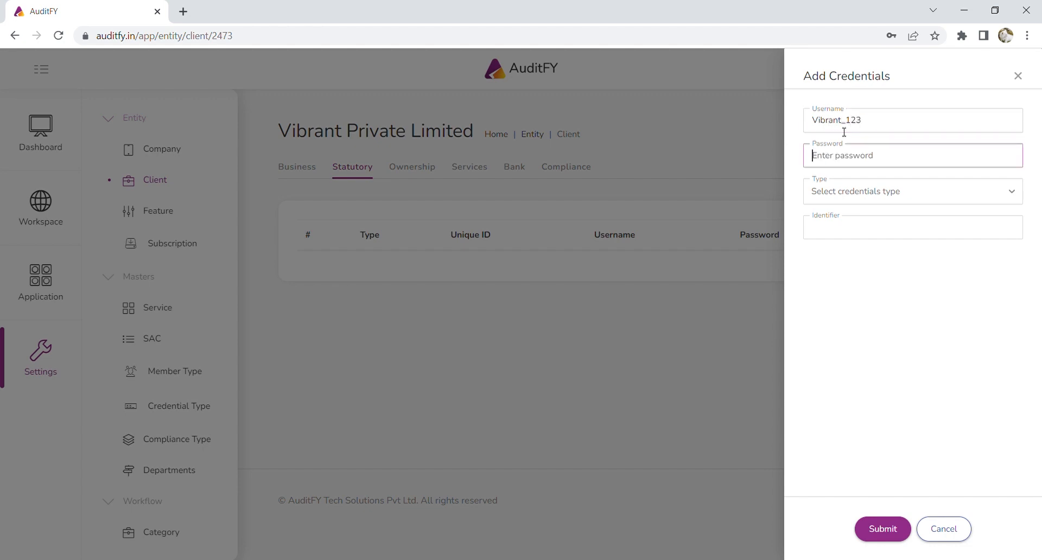
click(880, 196)
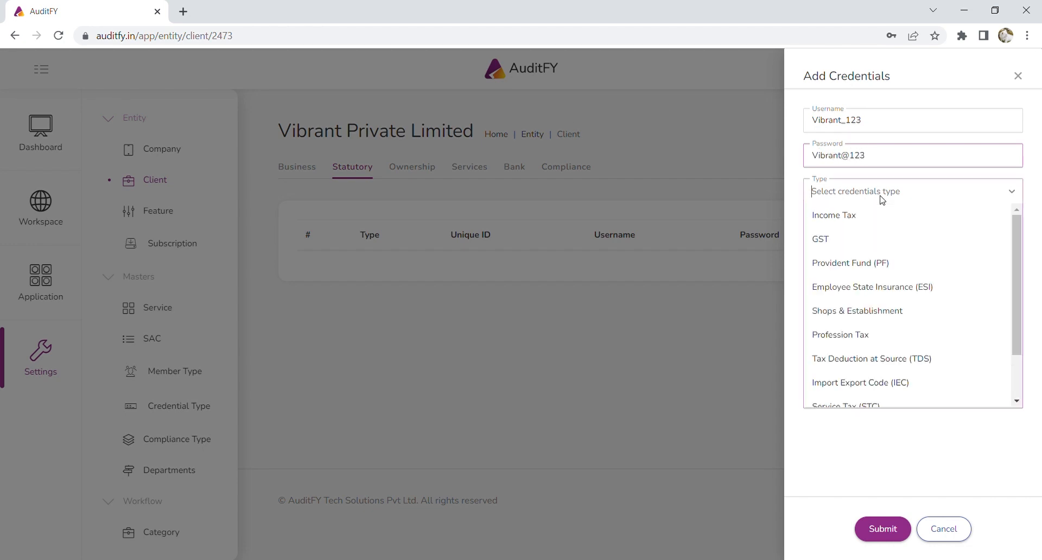
click(874, 237)
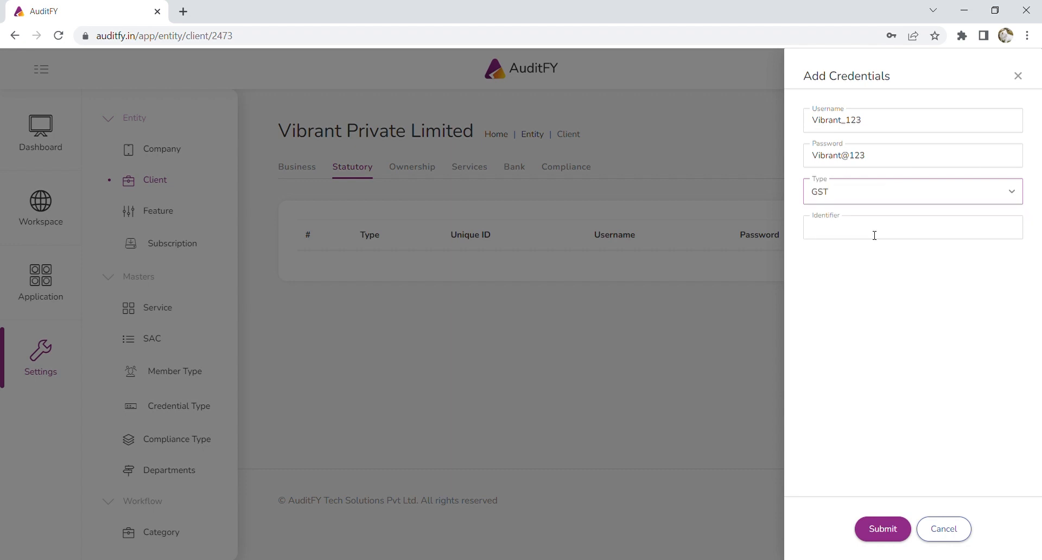
click(881, 531)
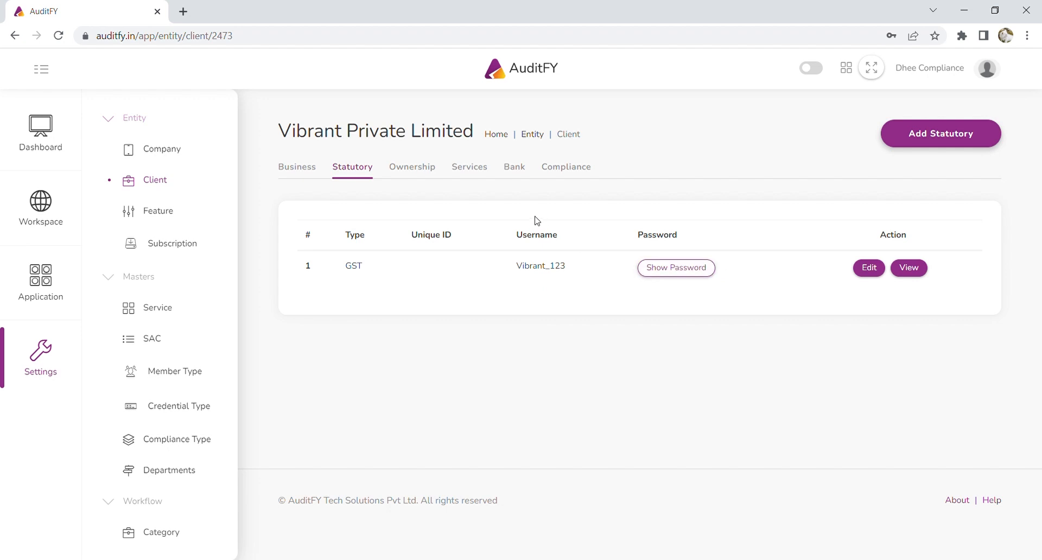
Start a new ownership member, entering the member's name, e-mail and phone number.
click(430, 175)
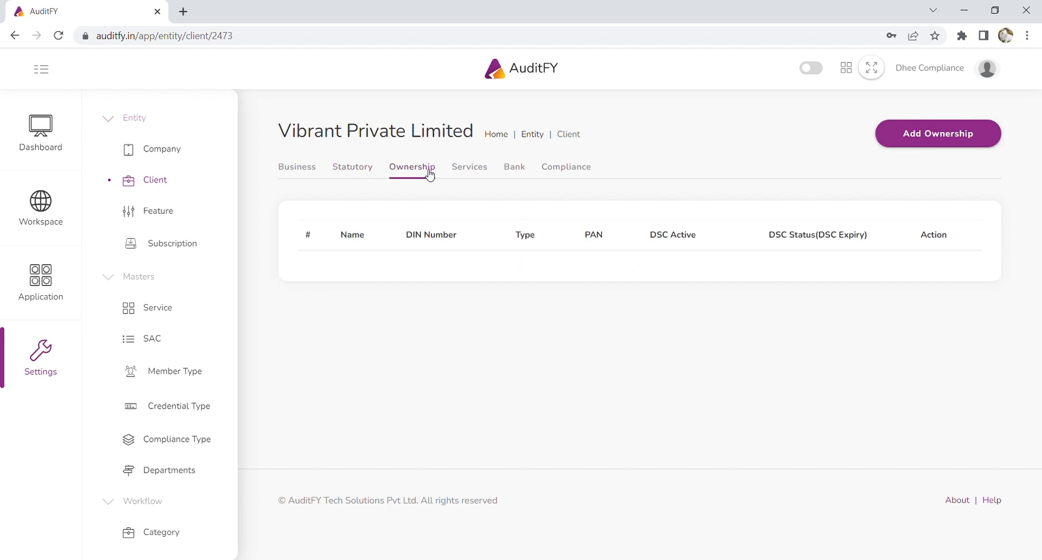
click(939, 137)
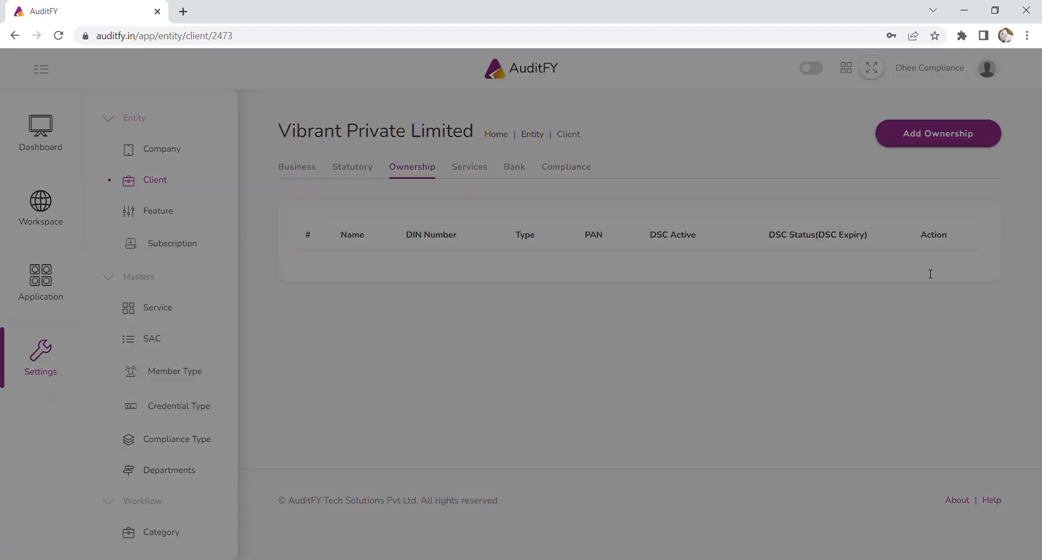
click(856, 130)
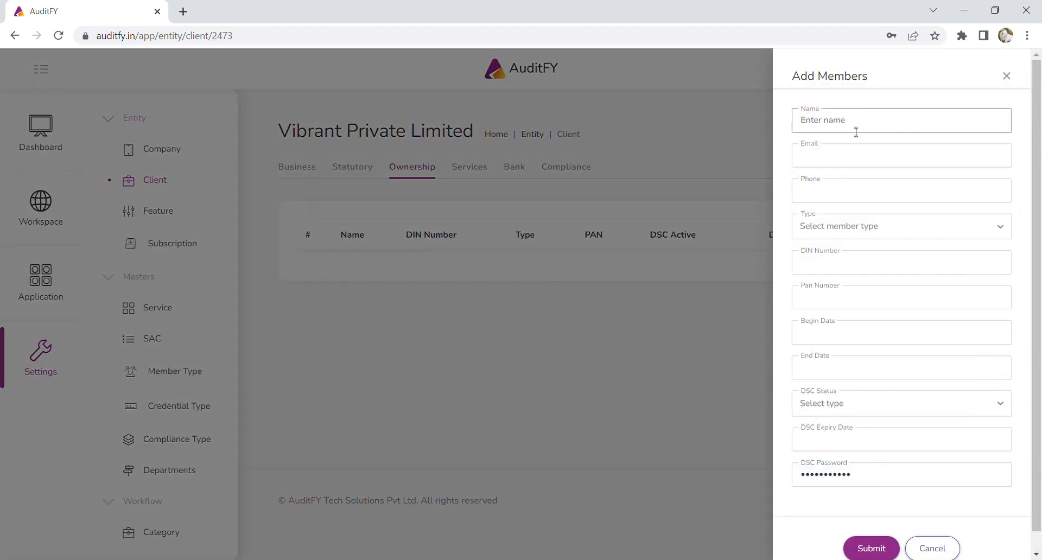
click(861, 161)
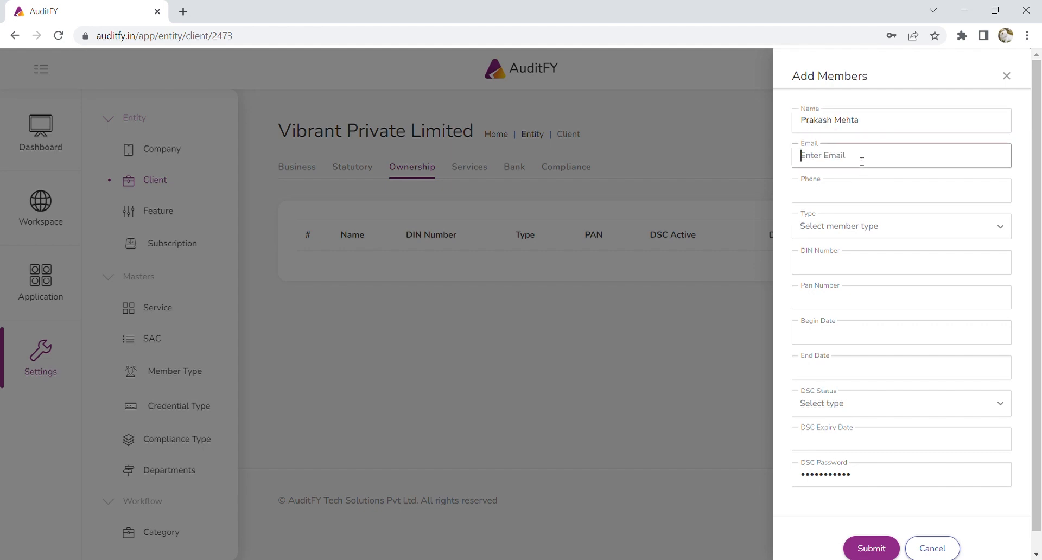
click(862, 193)
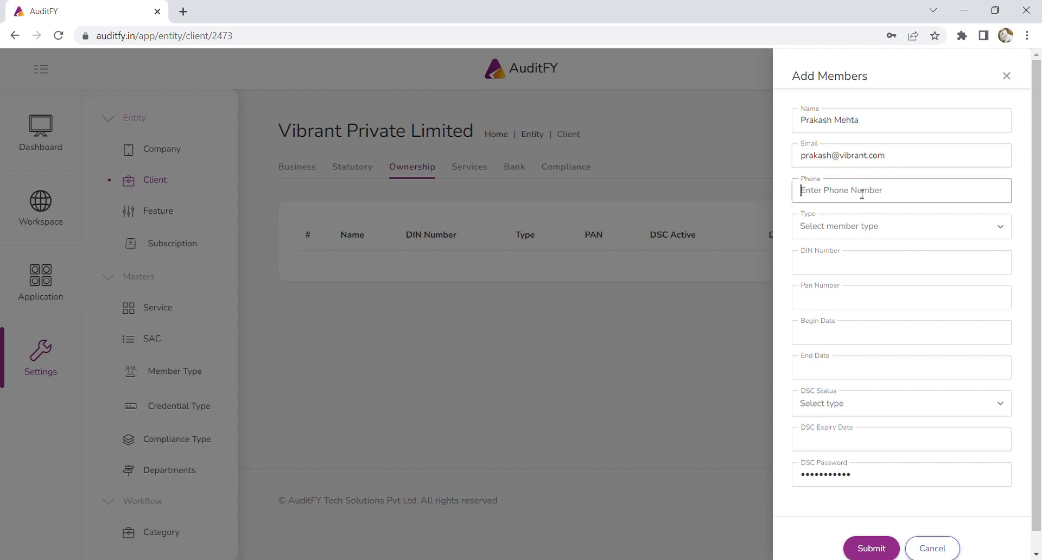
Set the member type to Director and fill in the DIN and PAN numbers.
click(858, 232)
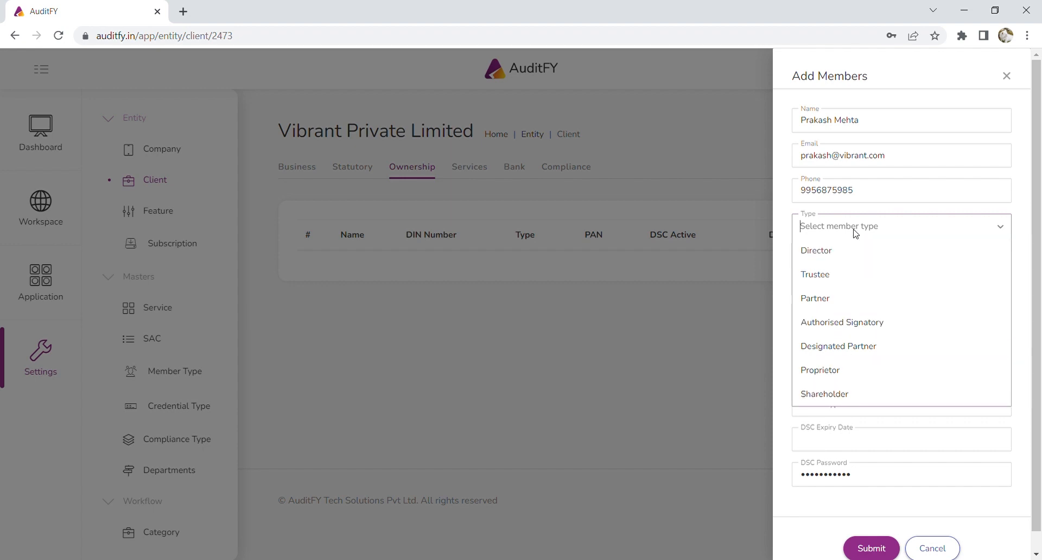
click(820, 251)
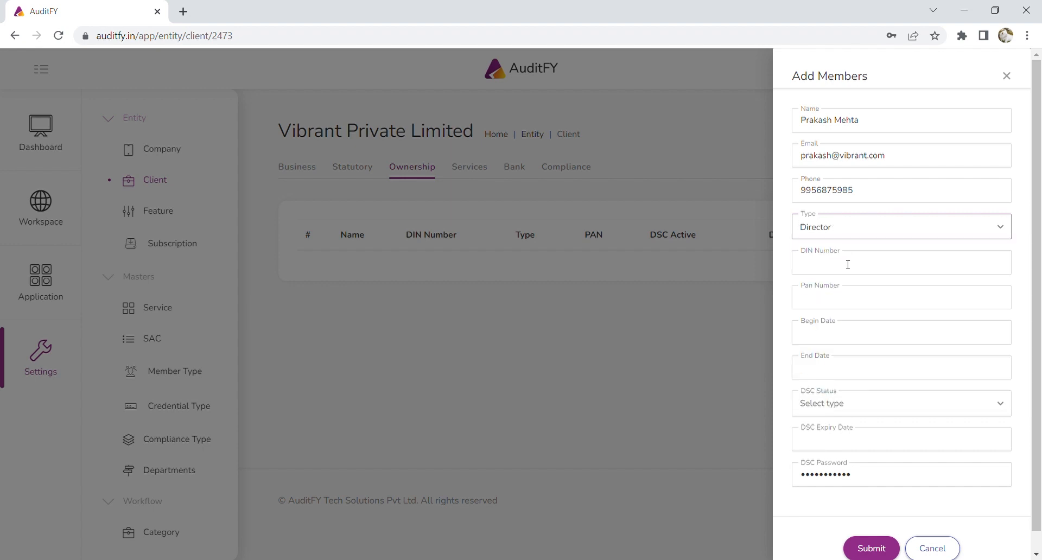
click(875, 265)
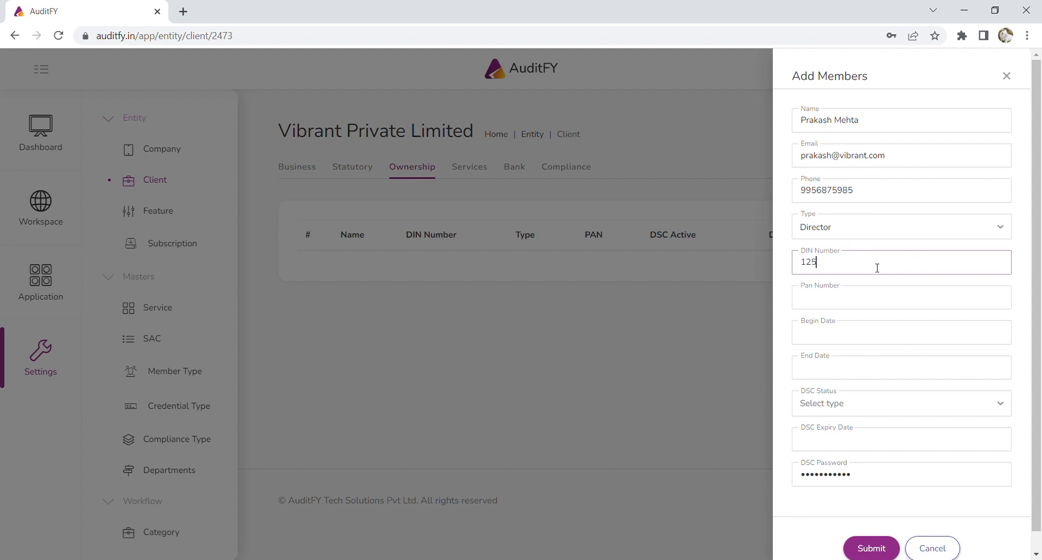
click(864, 297)
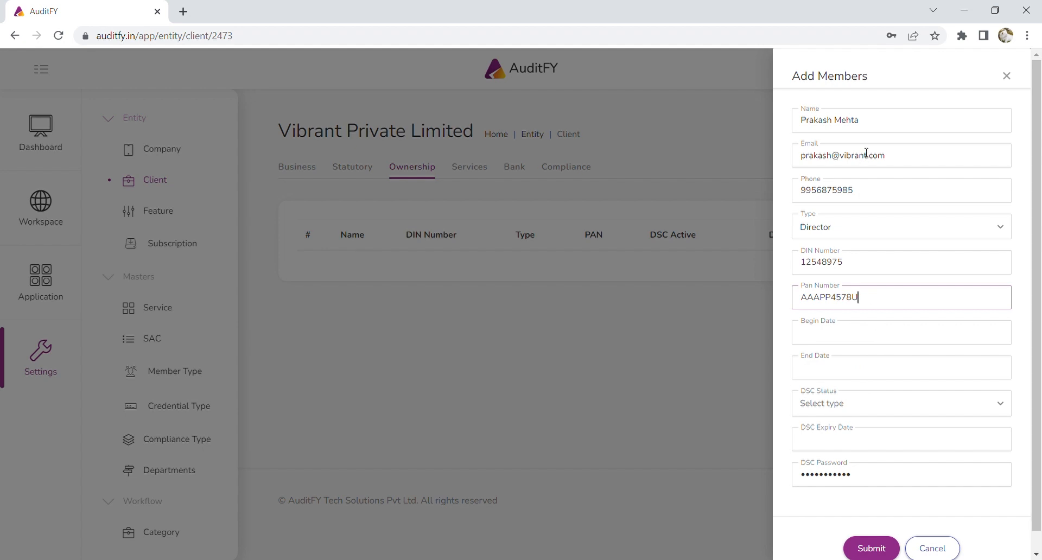
Set the member's begin date to 07/07/2022, leaving the end date empty.
click(856, 336)
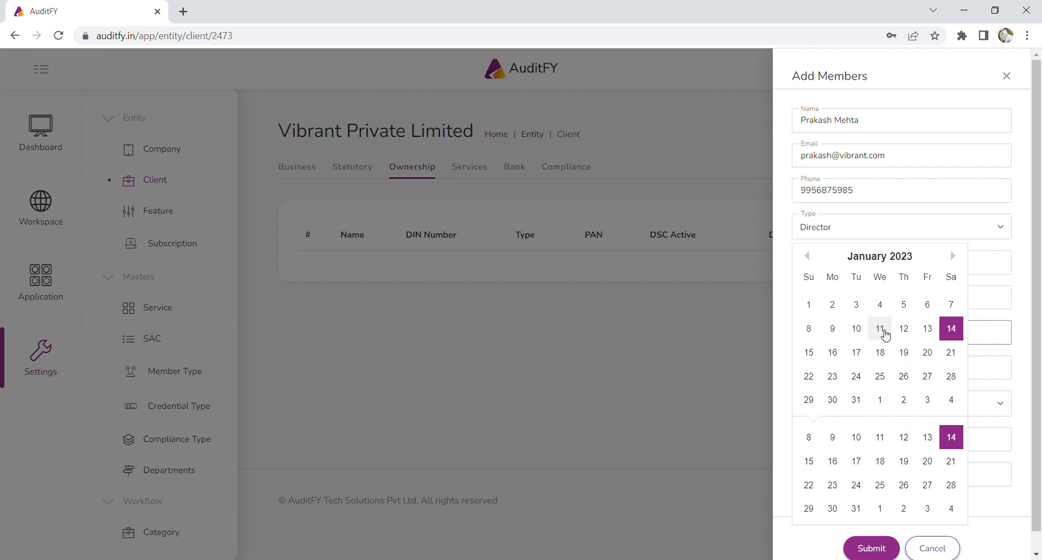
click(811, 260)
click(811, 260)
click(812, 261)
click(812, 261)
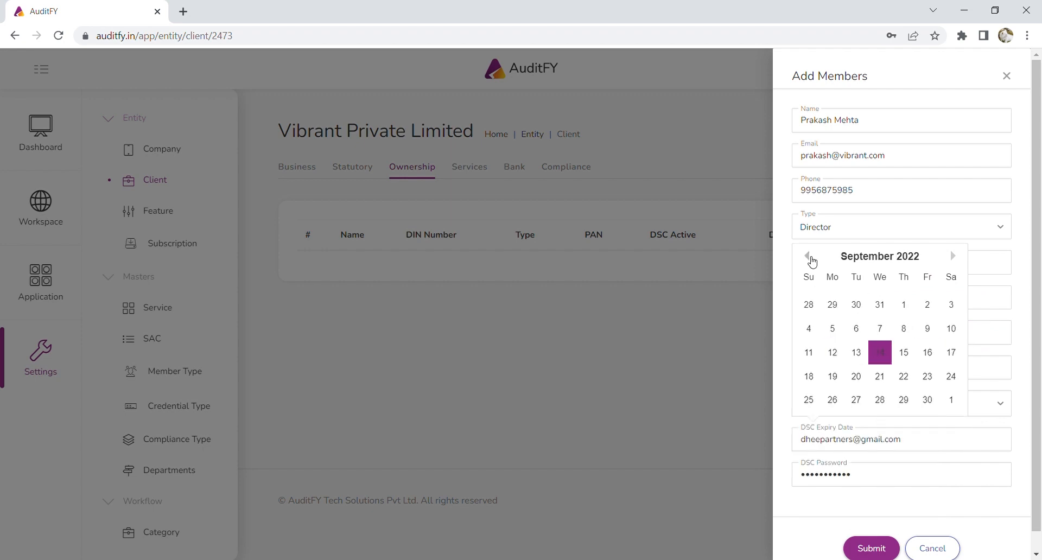
click(880, 328)
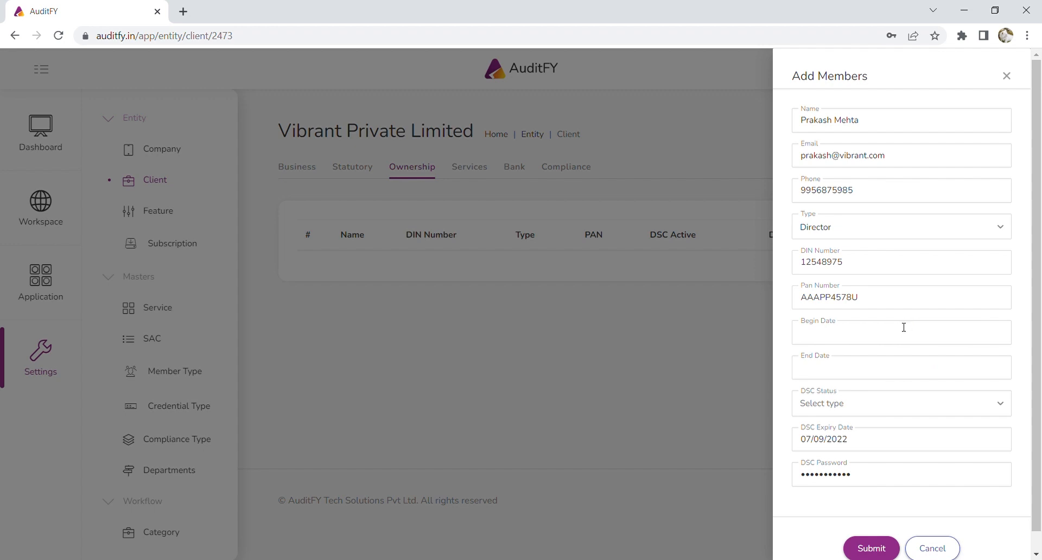
click(848, 335)
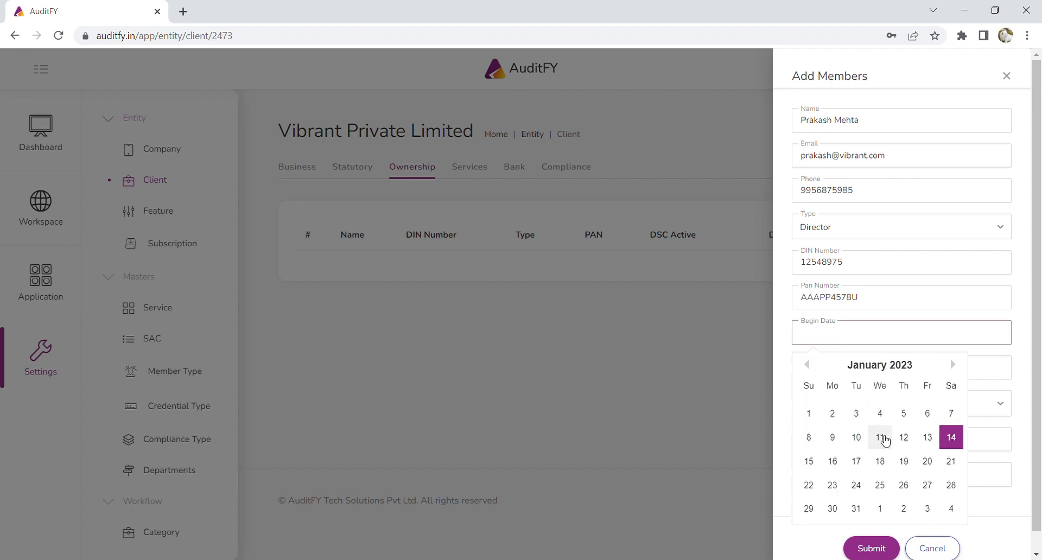
click(808, 365)
click(809, 365)
click(809, 365)
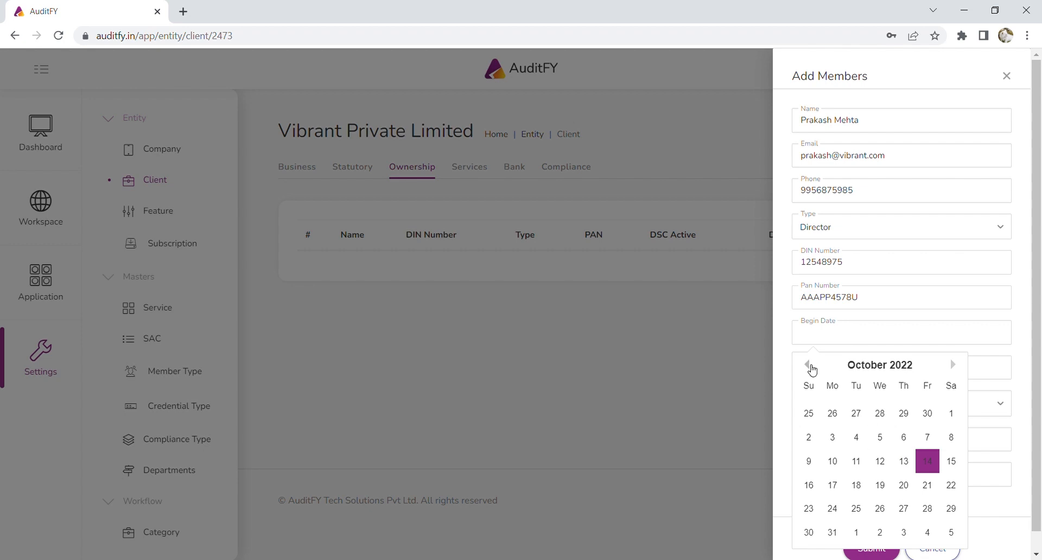
click(809, 364)
click(808, 365)
click(809, 365)
click(904, 435)
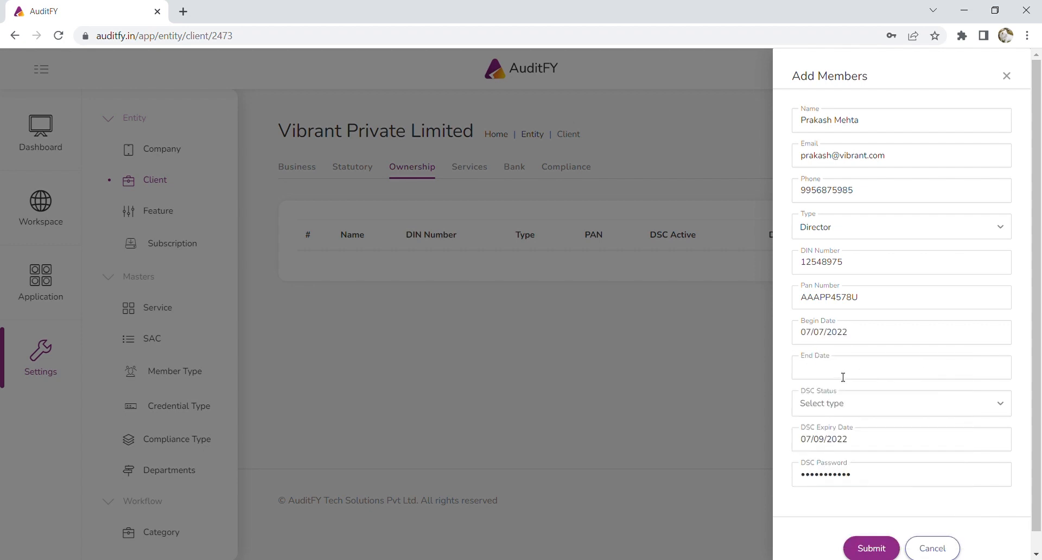
click(843, 377)
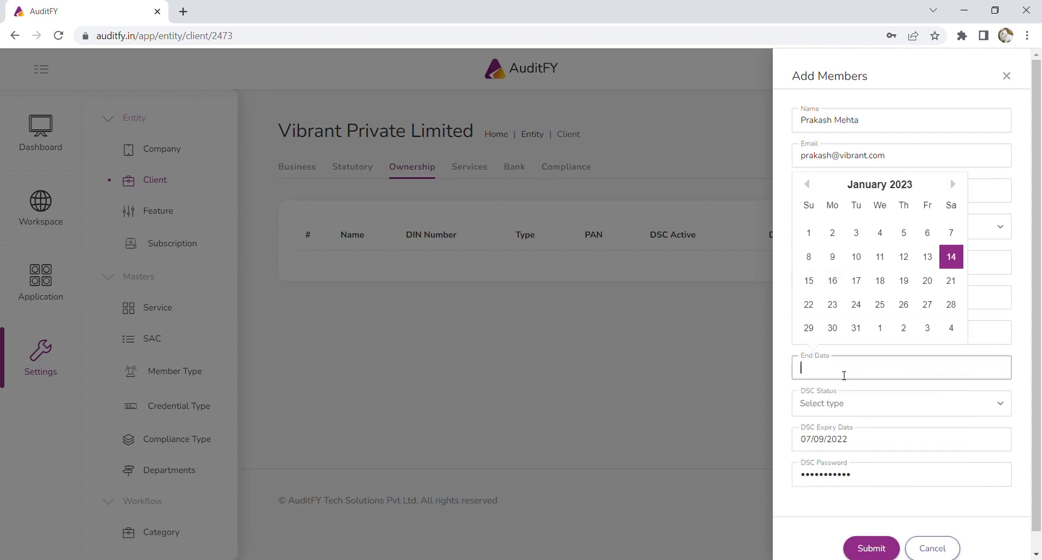
click(791, 347)
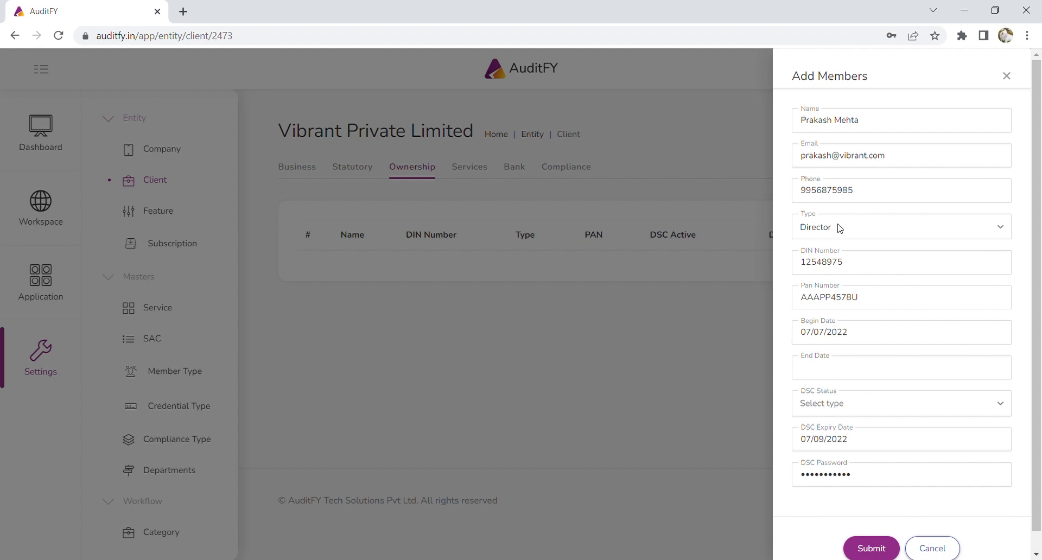
Set DSC status to Client, expiry 07/09/2023, replace the DSC password, and save the member.
click(862, 410)
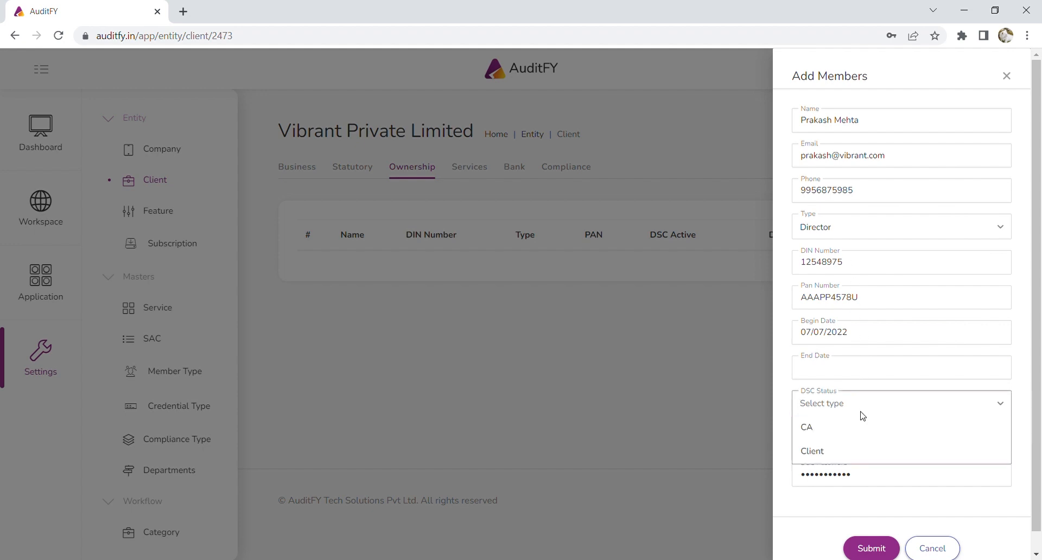
click(863, 450)
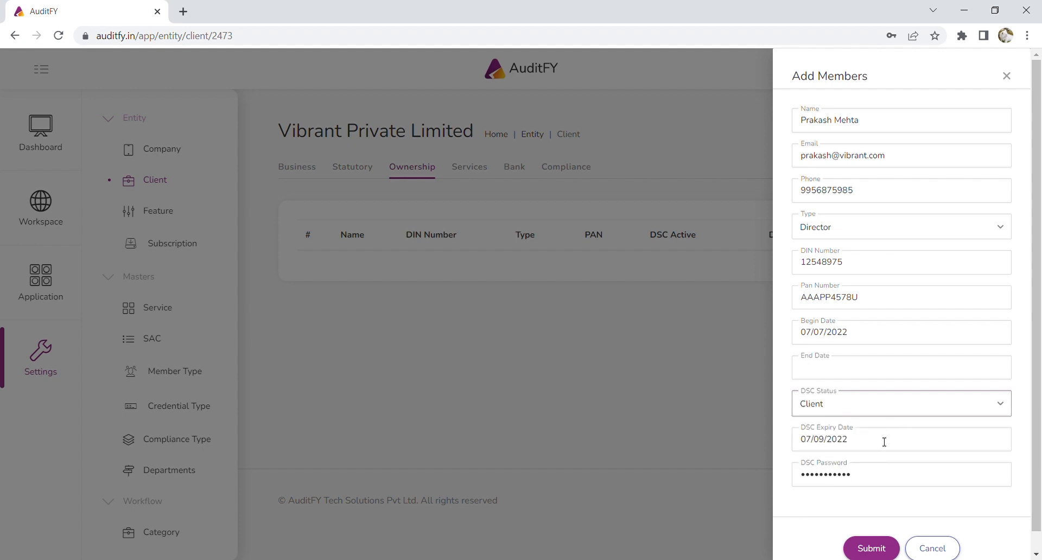
click(884, 442)
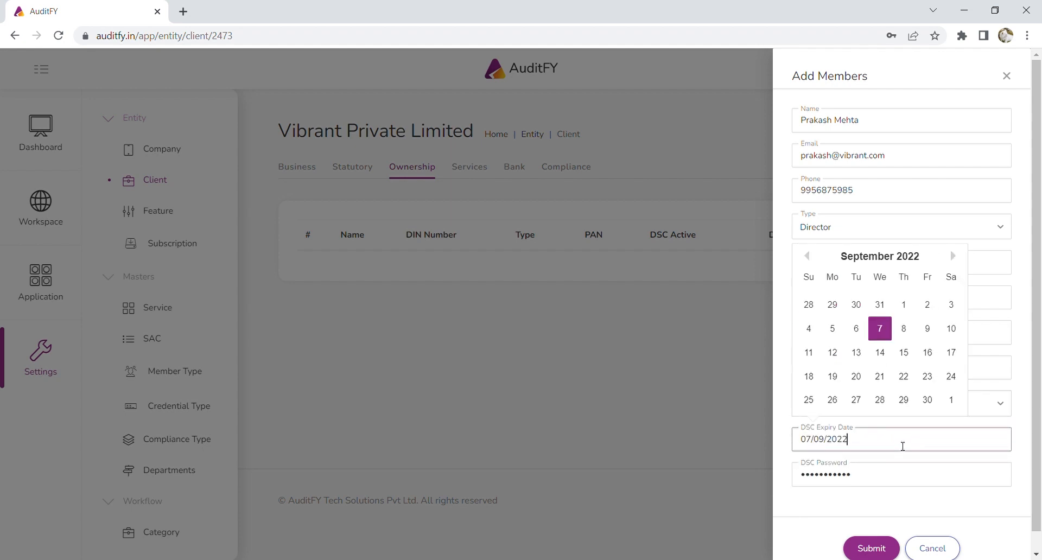
text(07/09/2023)
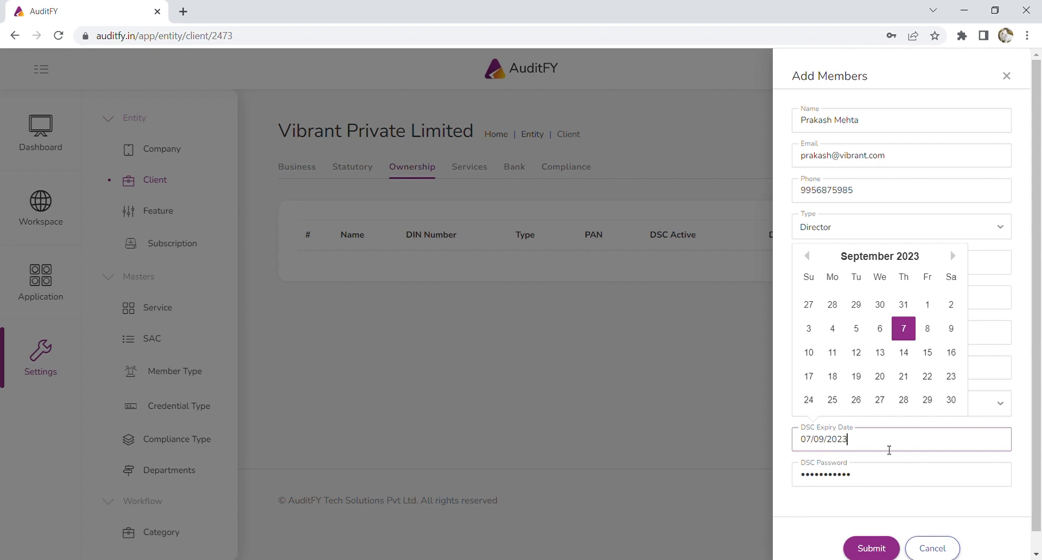
click(814, 475)
drag(881, 476, 753, 474)
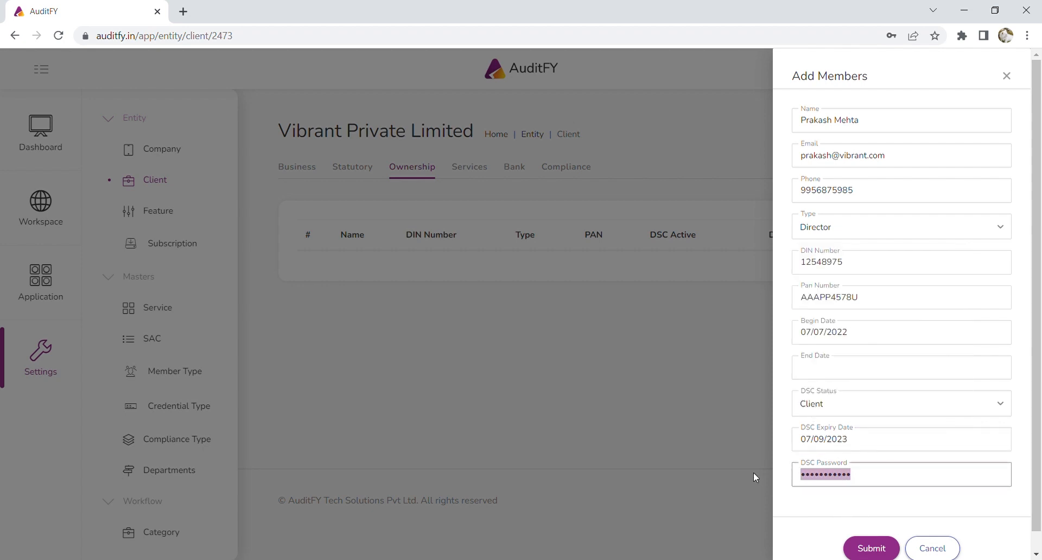
key(BackSpace)
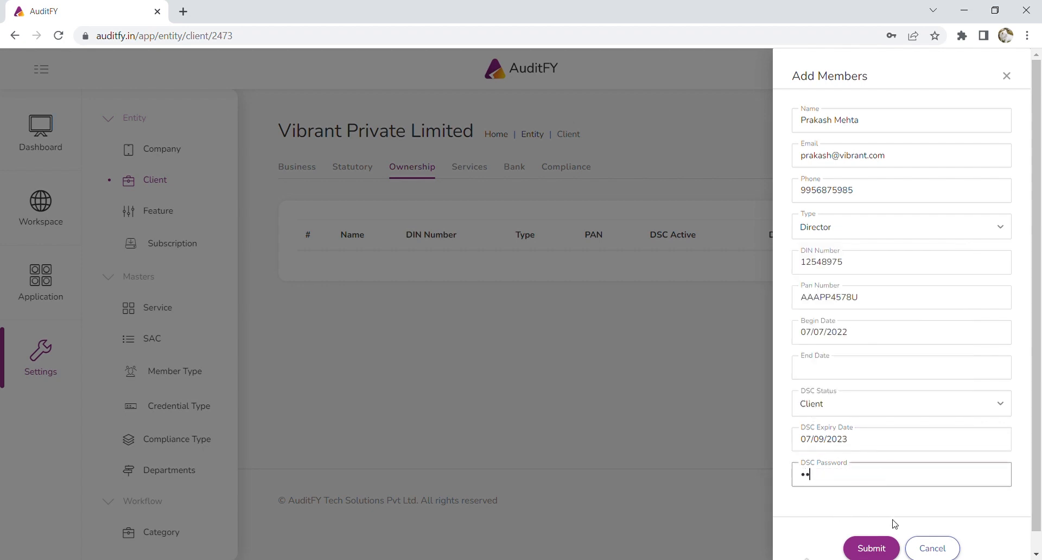
click(894, 524)
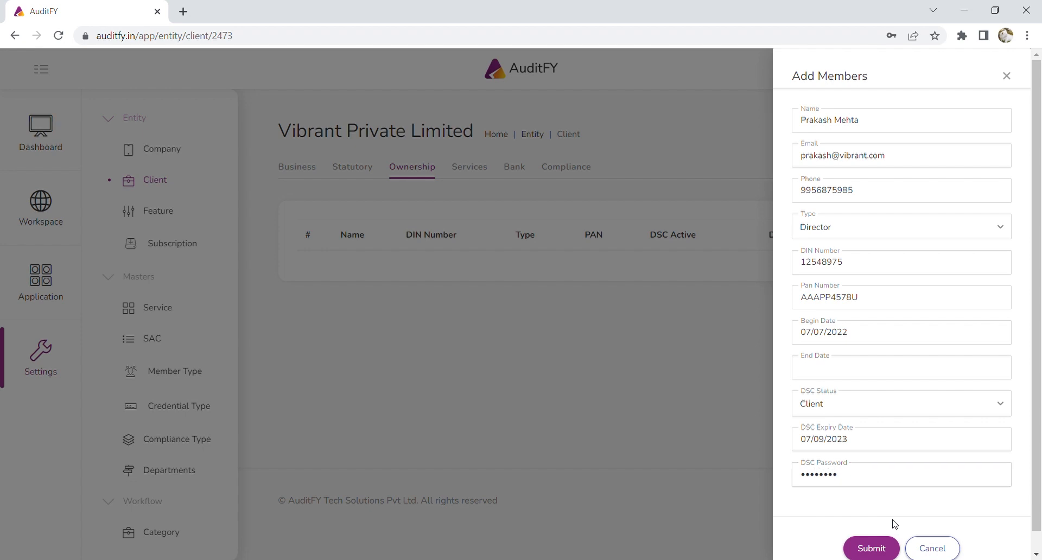
click(871, 548)
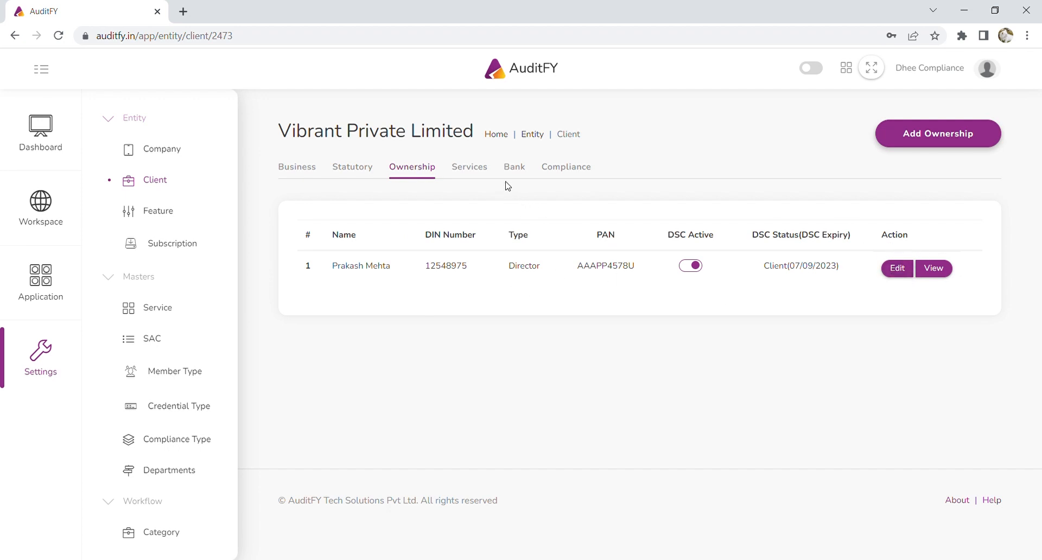
Activate the GST Filing and Audit services for Vibrant Private Limited.
click(485, 164)
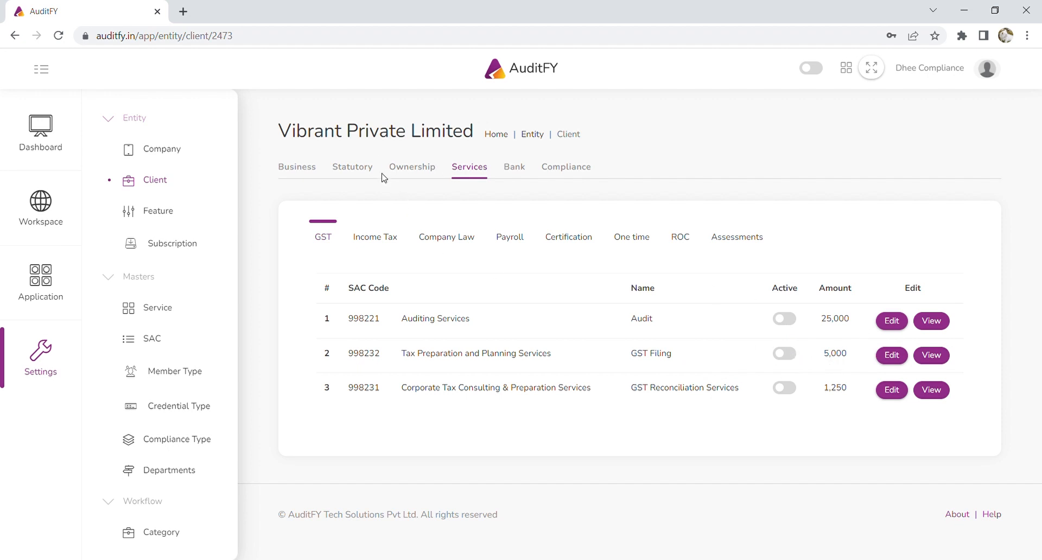
click(781, 357)
click(793, 323)
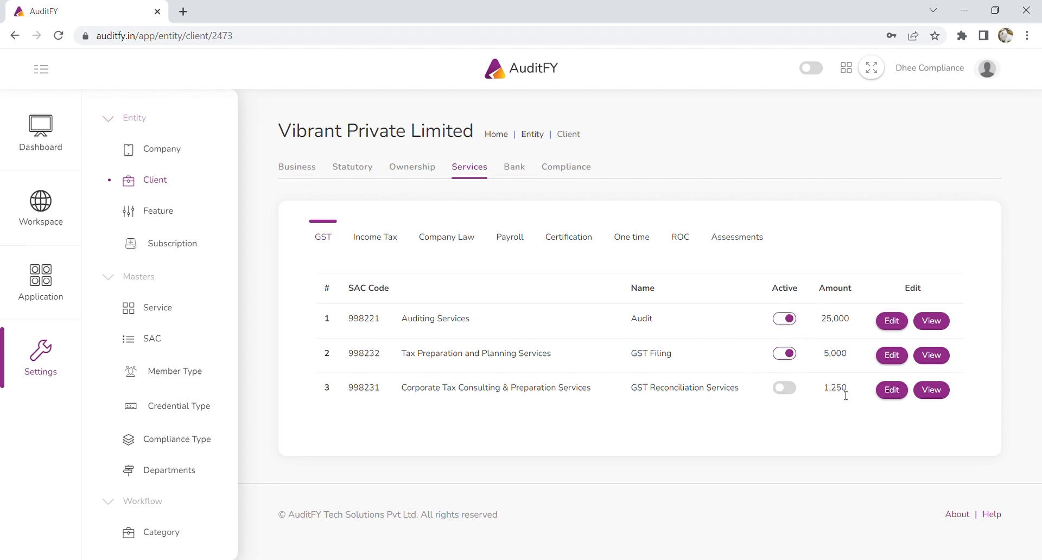
click(892, 321)
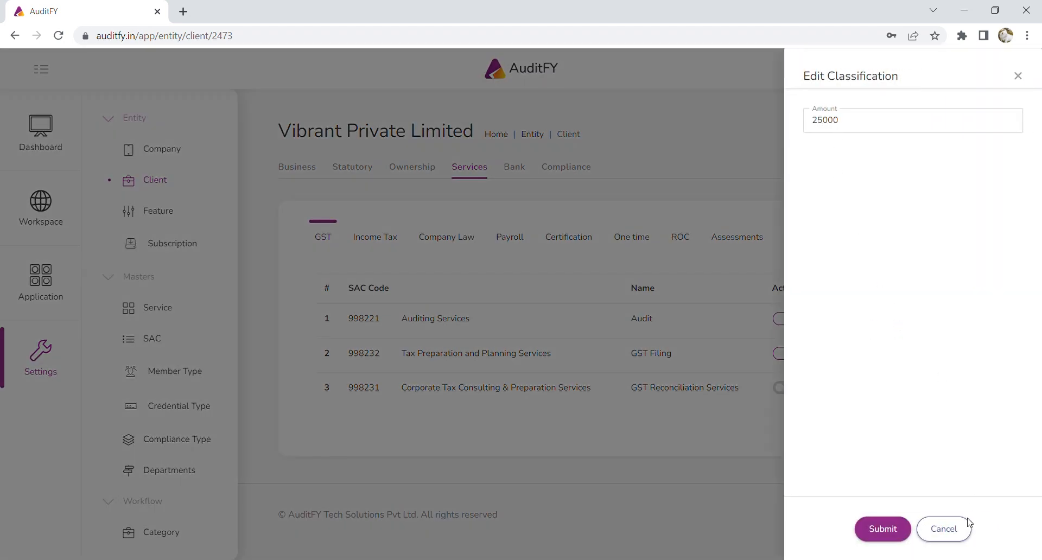
click(936, 526)
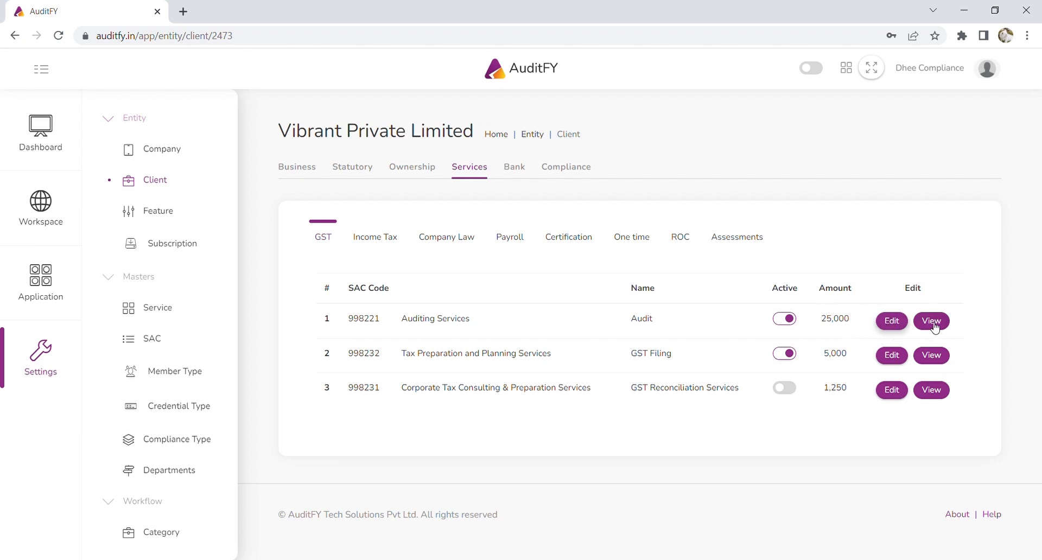
click(370, 242)
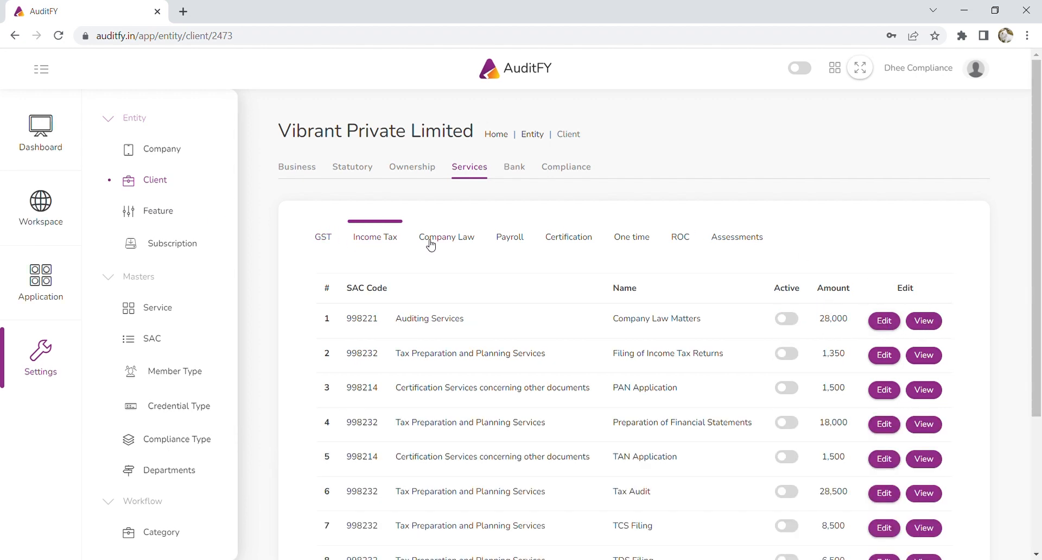
Activate the TDS Filing, TCS Filing and Tax Audit income tax services.
scroll(731, 348, down, 4)
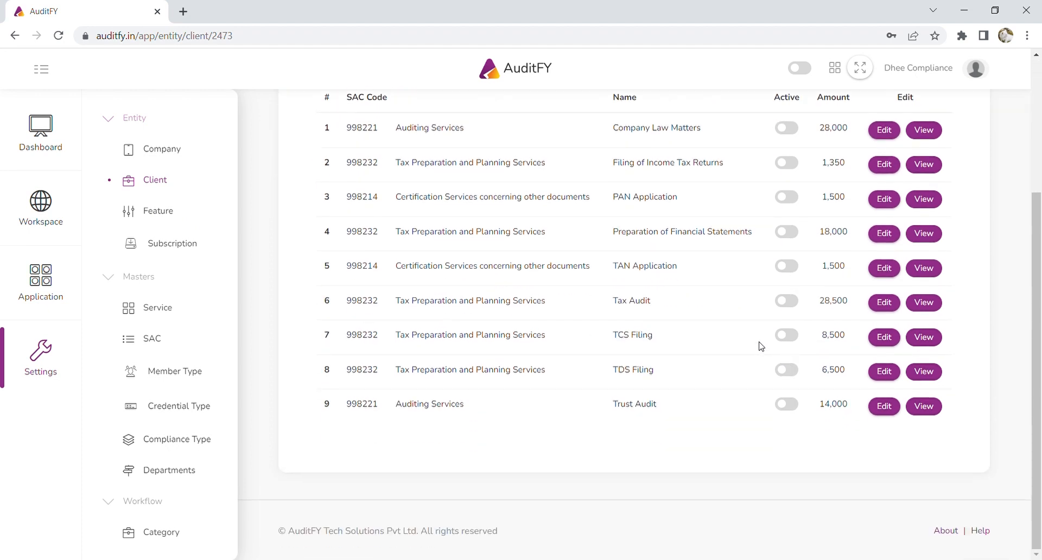
scroll(762, 345, up, 1)
click(791, 440)
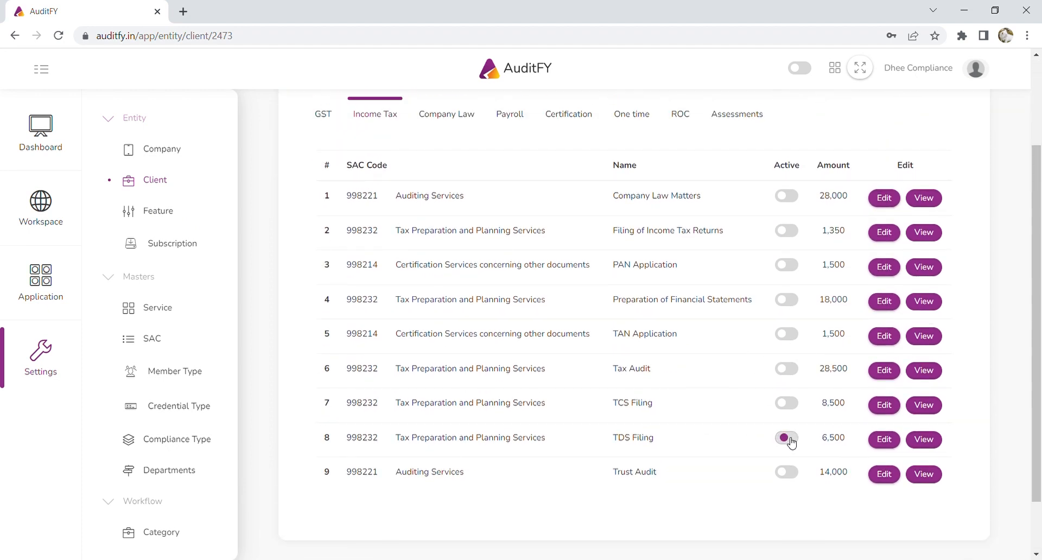
click(790, 406)
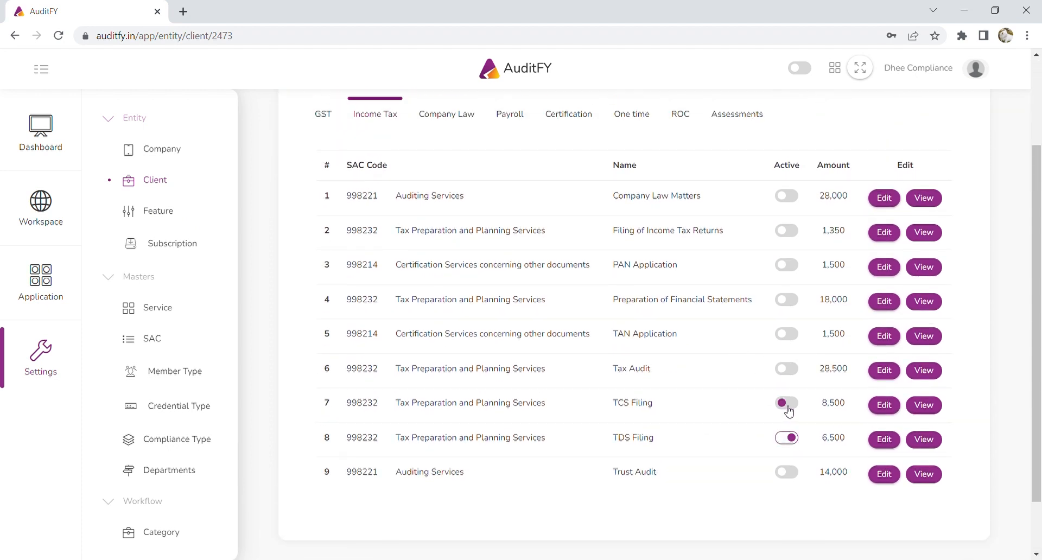
click(790, 375)
scroll(752, 374, up, 2)
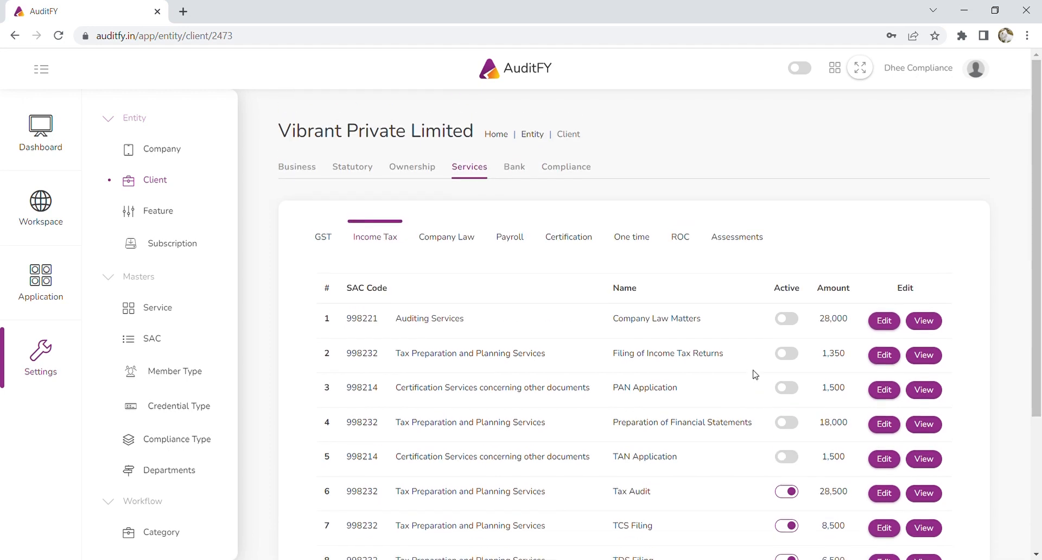
Activate Statutory Audit plus the ESI, PF, Monthly Payroll and PT Filing payroll services.
click(462, 239)
click(785, 388)
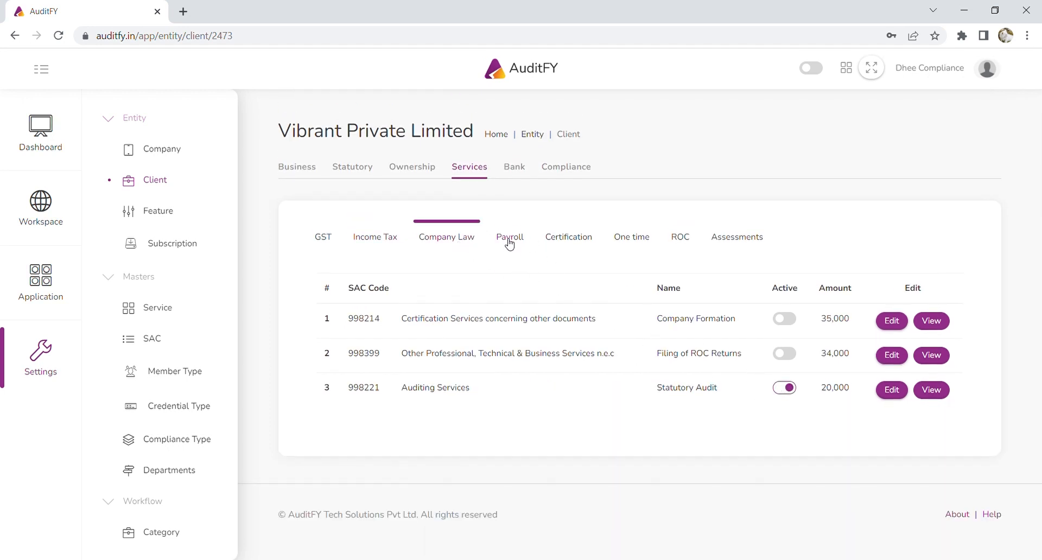
click(509, 241)
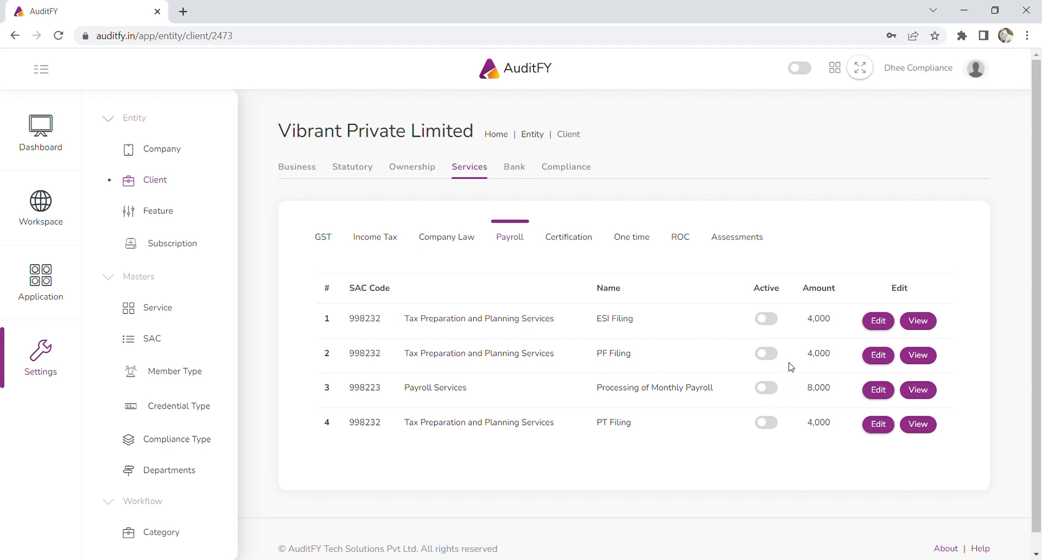
click(771, 320)
click(771, 355)
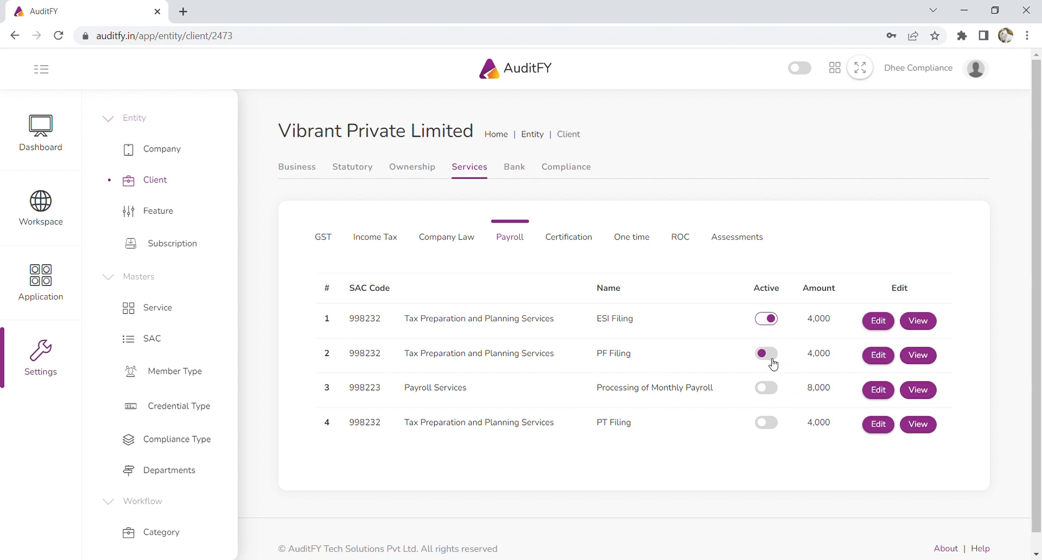
click(774, 394)
click(768, 426)
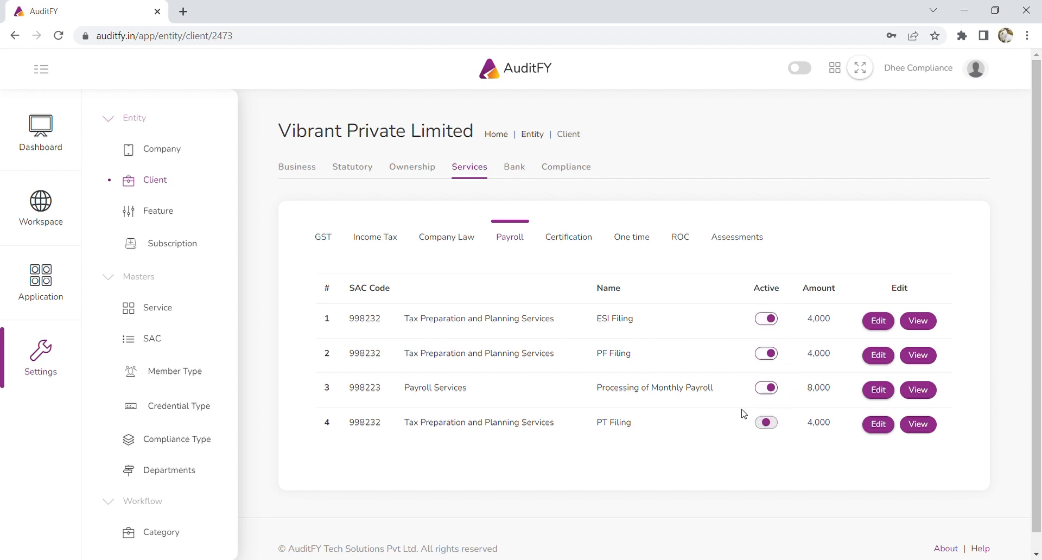
Activate the Form 15 CB certification and LUT one-time services.
click(586, 245)
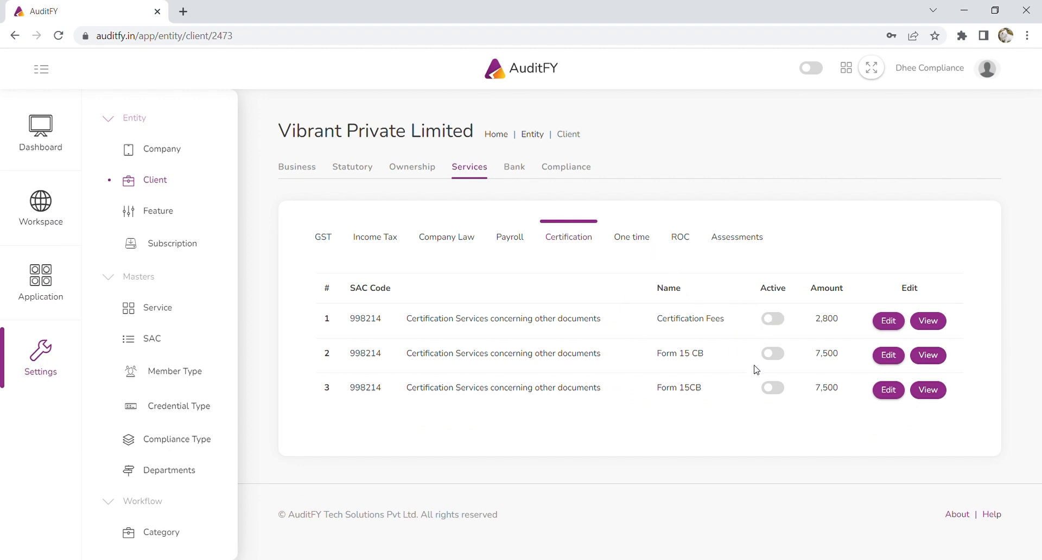
click(774, 354)
click(645, 240)
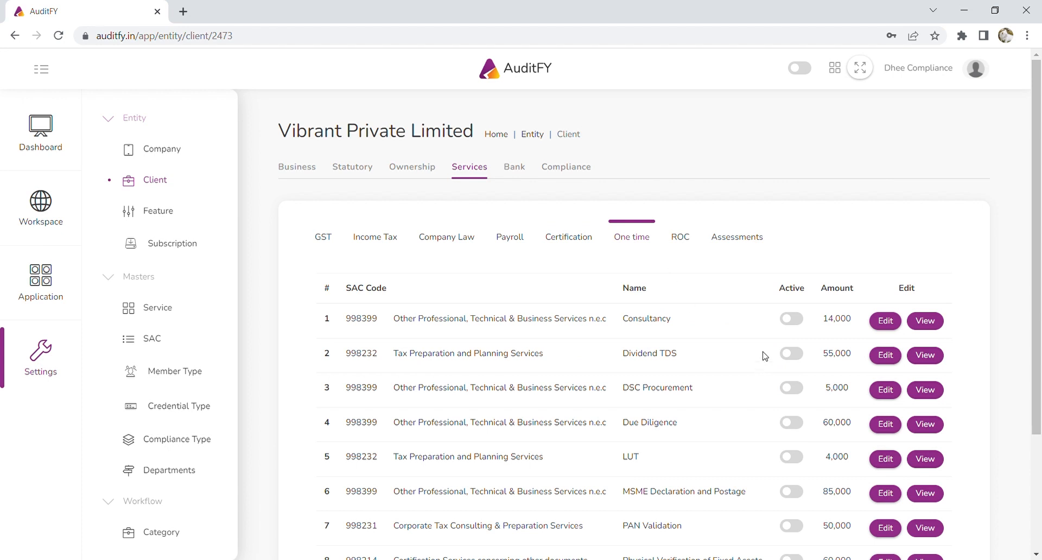
scroll(779, 347, down, 2)
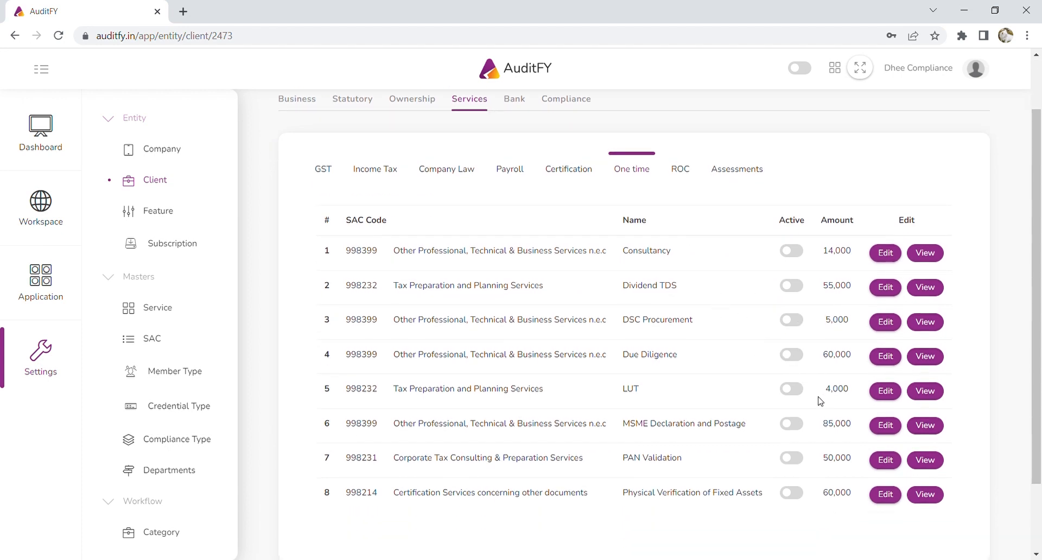
click(797, 389)
scroll(717, 181, up, 2)
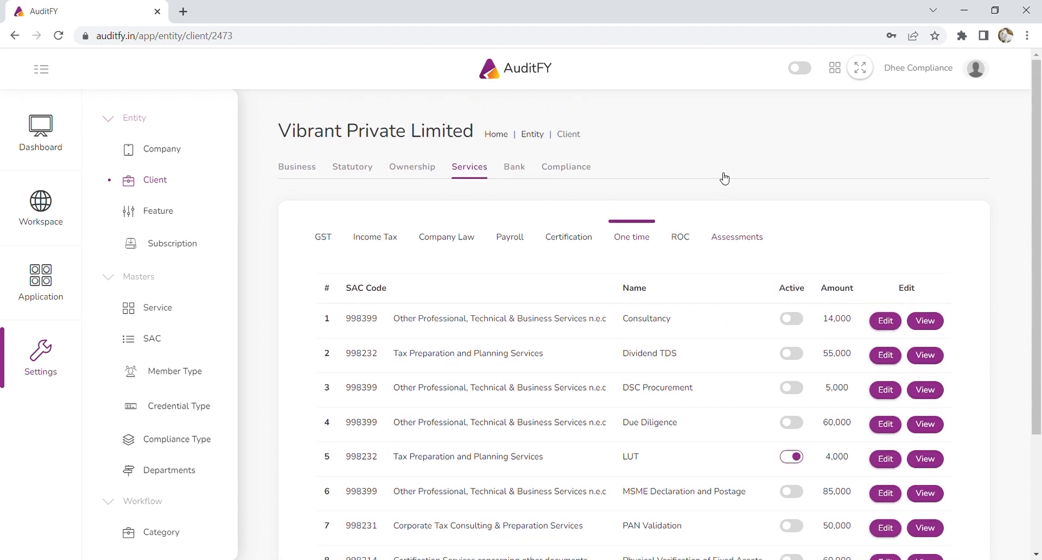
click(521, 177)
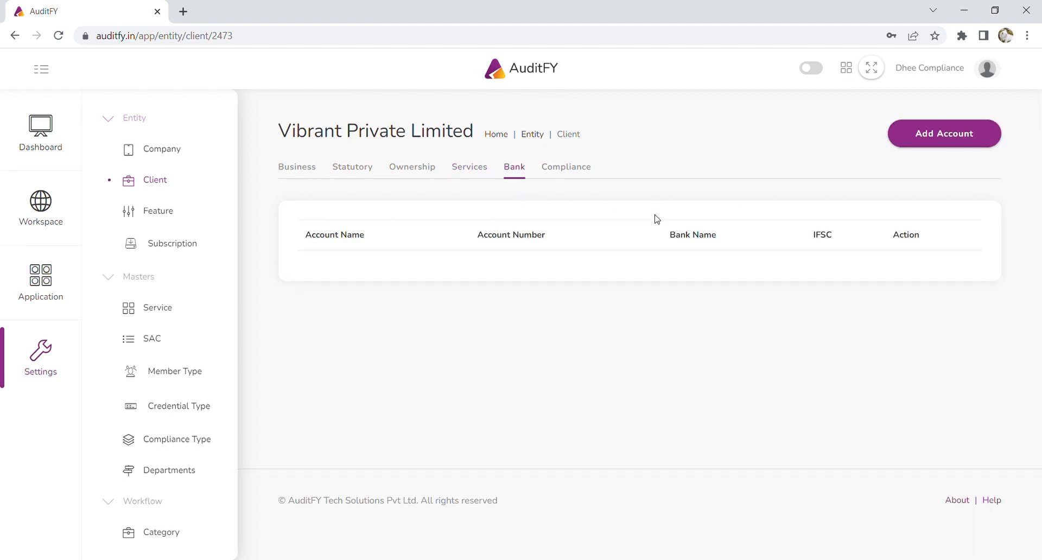
Start a new bank account named Vibrant Private Limited and enter its account number.
click(971, 141)
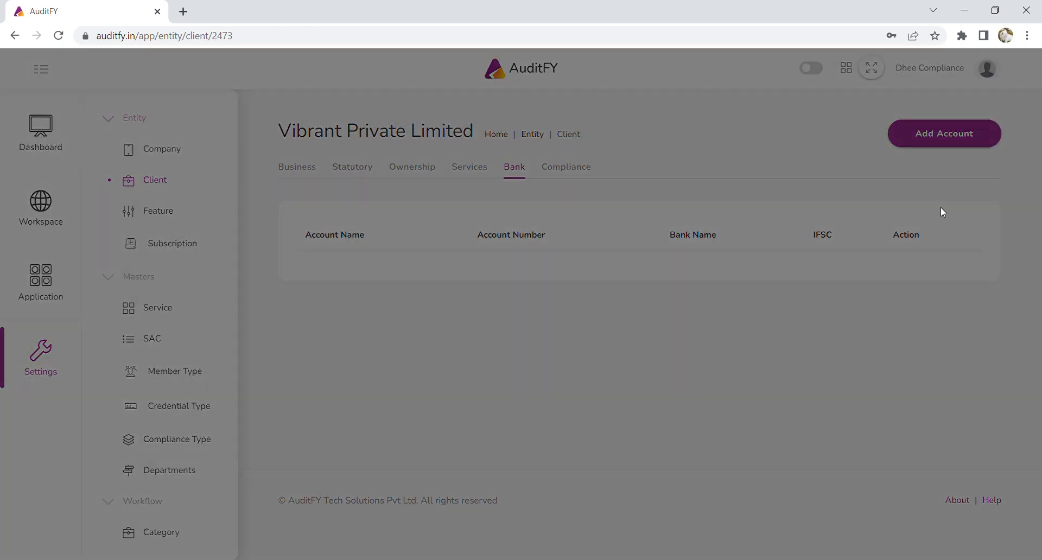
click(858, 123)
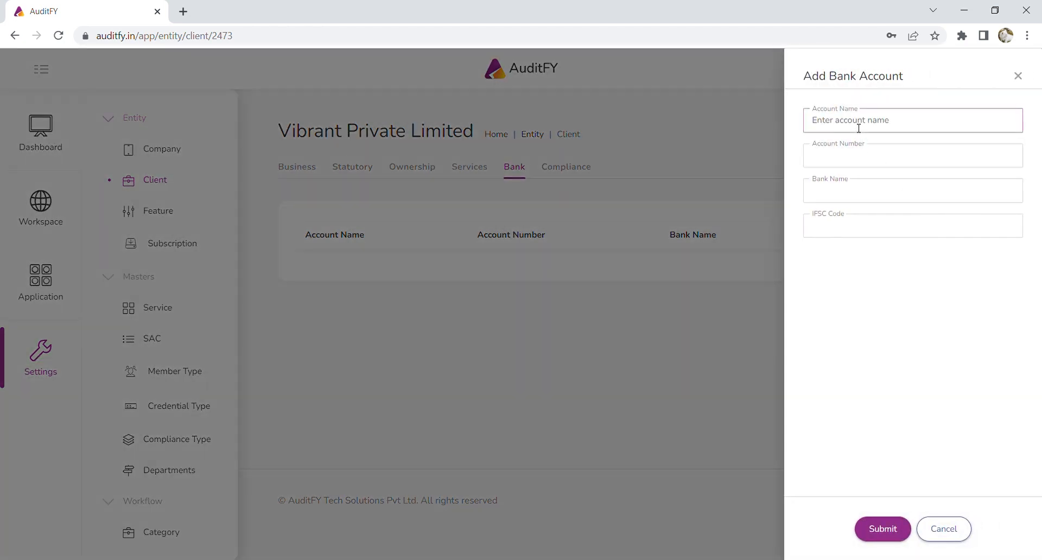
text(V)
text(ibrant Private Limited)
key(Tab)
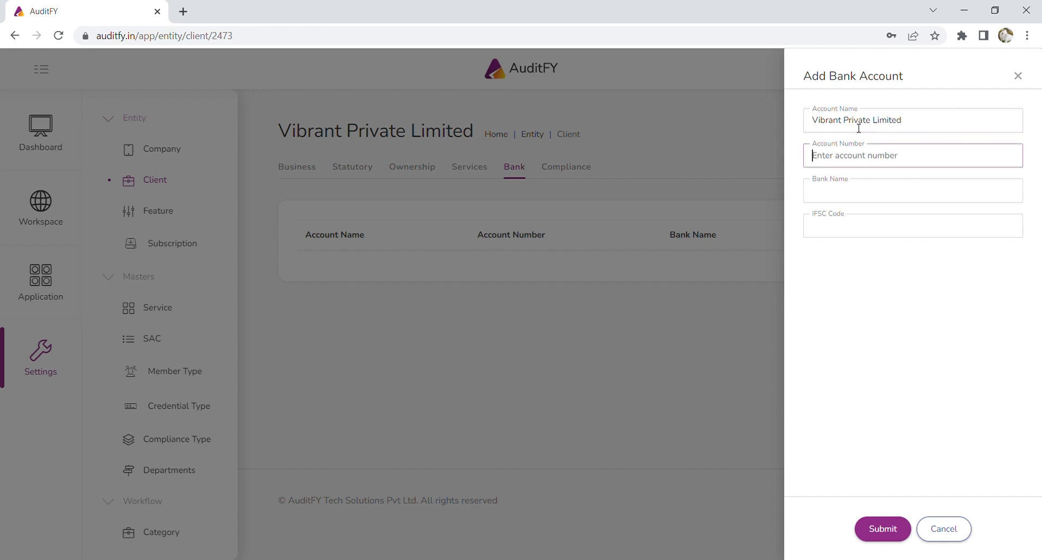
Set the bank to HDFC Bank with IFSC HDFC000520C, correcting the rejected code, and save.
click(841, 184)
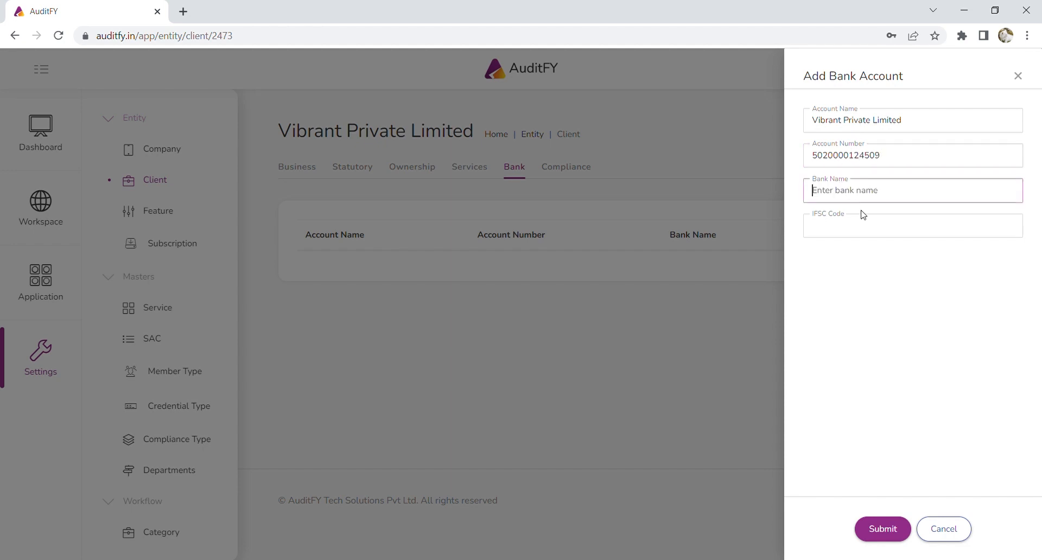
text(HDFC Bank)
click(870, 235)
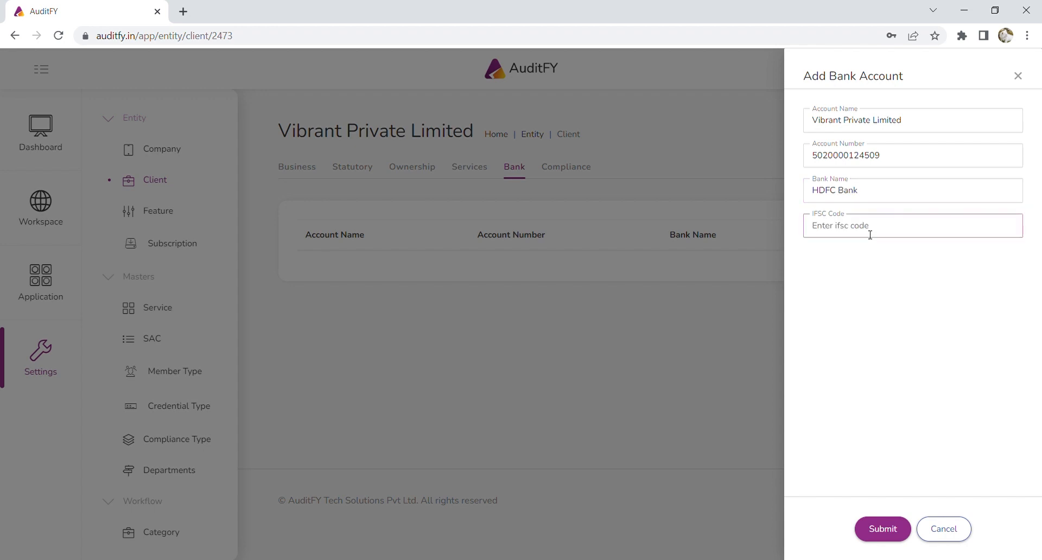
text(HDFC000520)
click(882, 529)
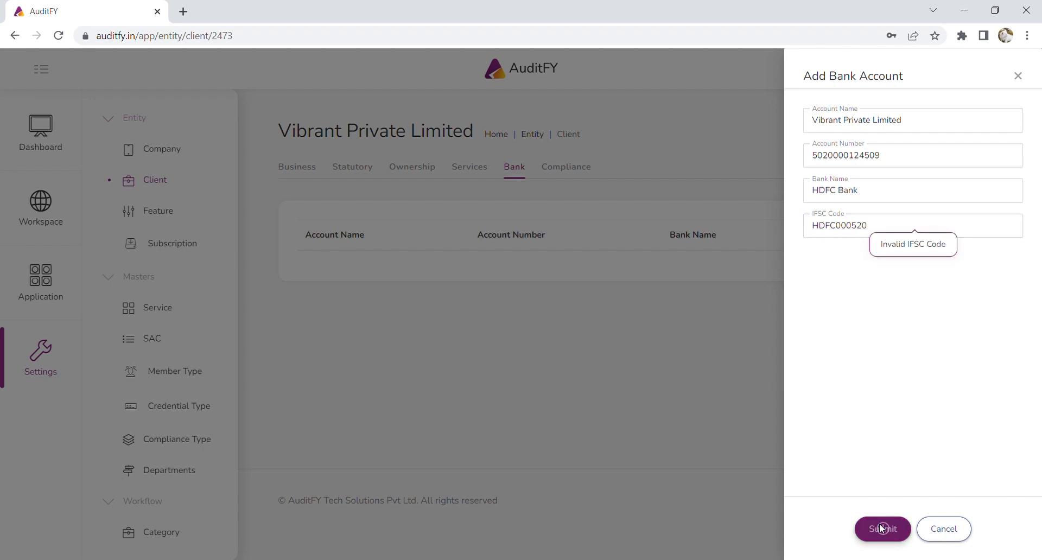
click(910, 224)
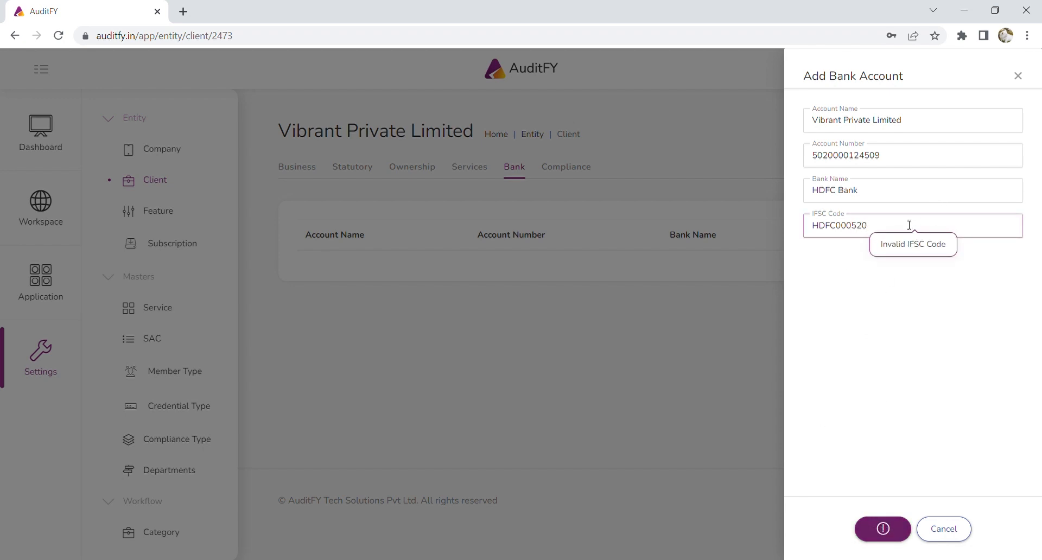
text(C)
click(890, 527)
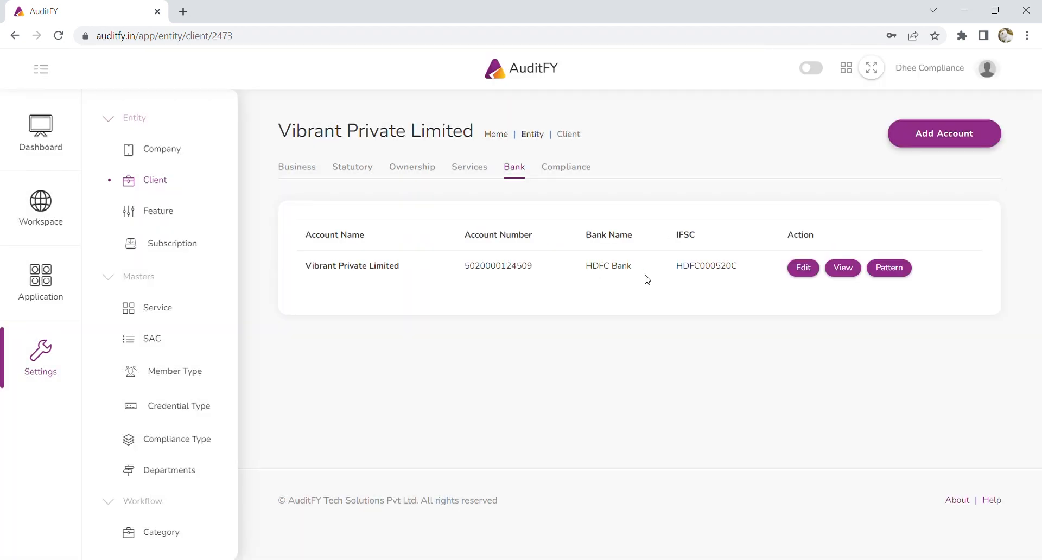
Edit the HDFC account's IFSC code to HDFC0005200 and save it.
click(803, 269)
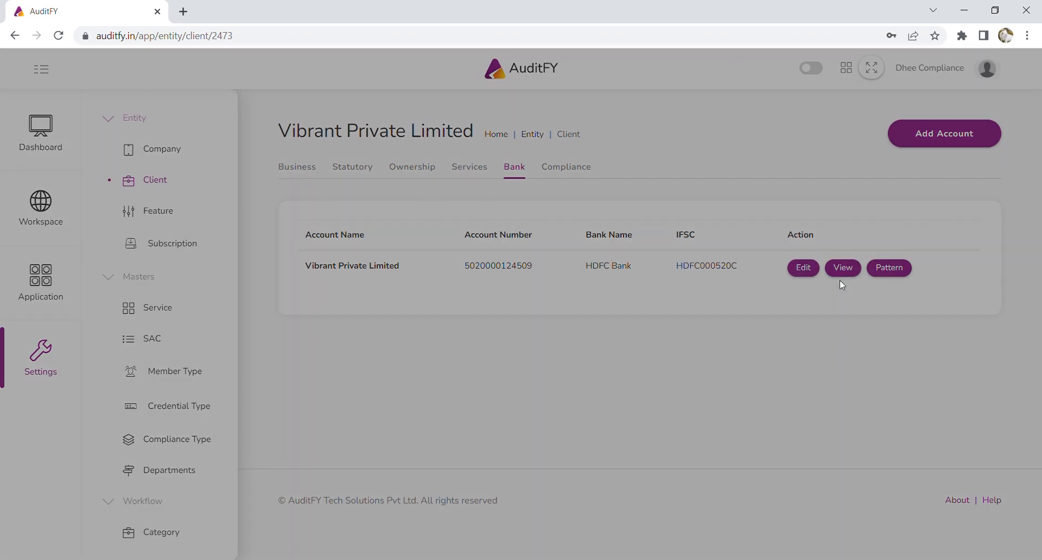
click(890, 224)
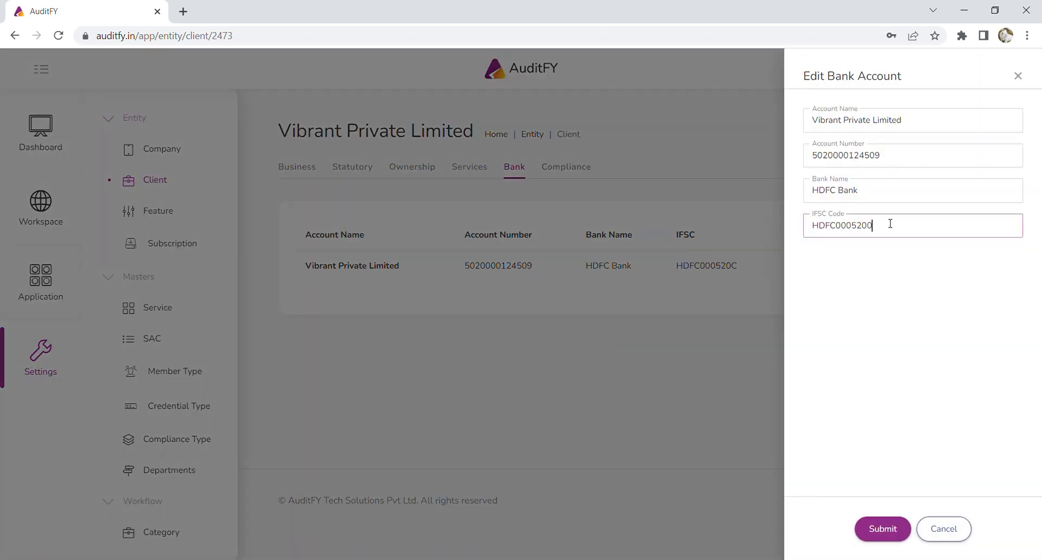
text(0)
click(883, 528)
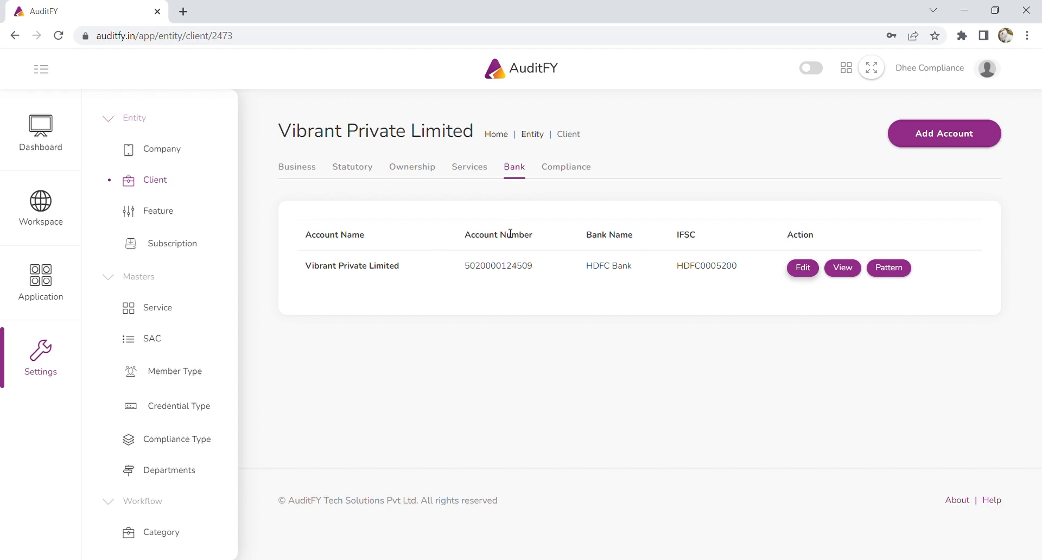
click(36, 287)
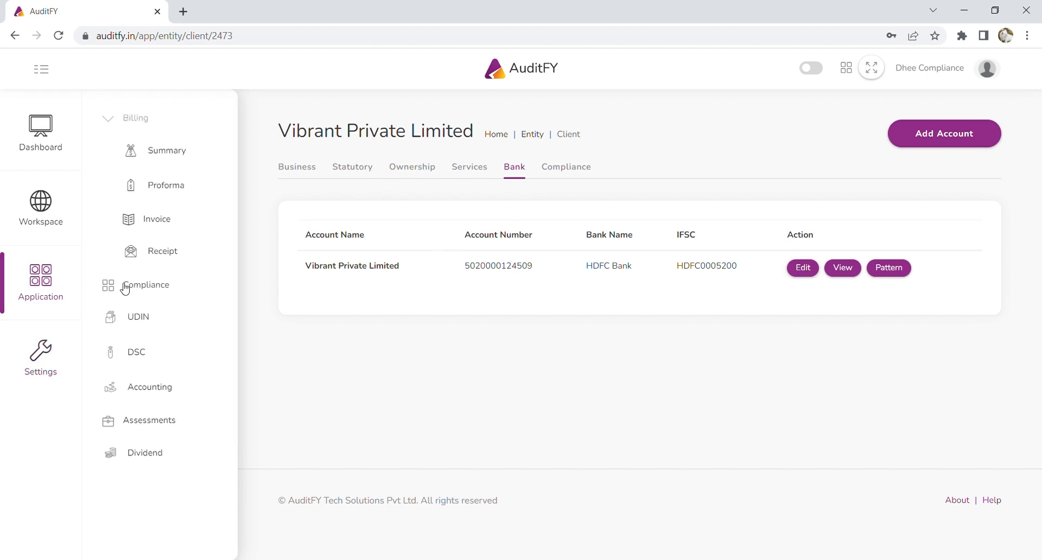
On Vibrant Private Limited's Compliance tab, switch off the 27Q RETURN and 27EQ RETURN compliances.
click(582, 170)
scroll(617, 266, down, 3)
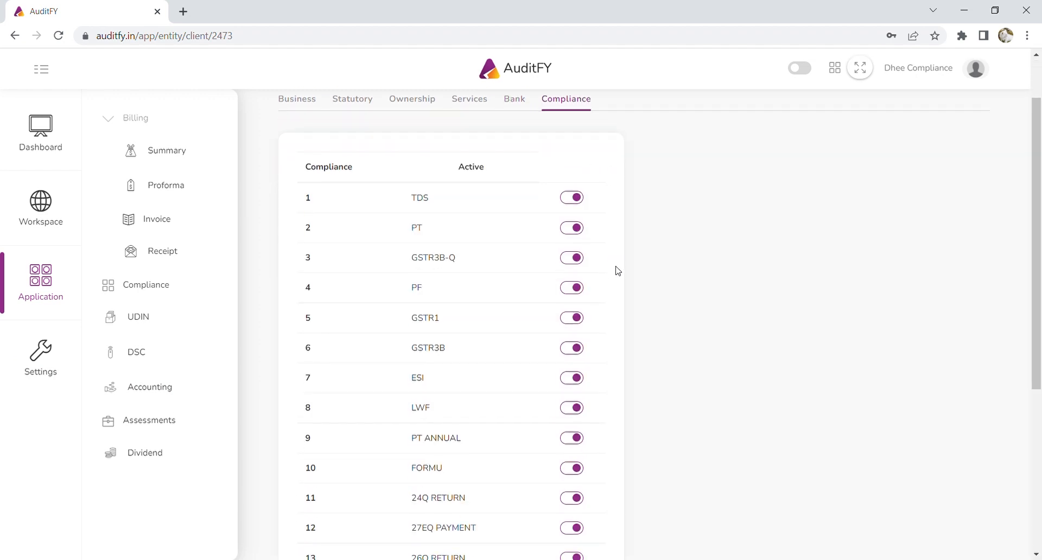
scroll(616, 270, down, 3)
scroll(617, 270, up, 4)
scroll(570, 207, down, 5)
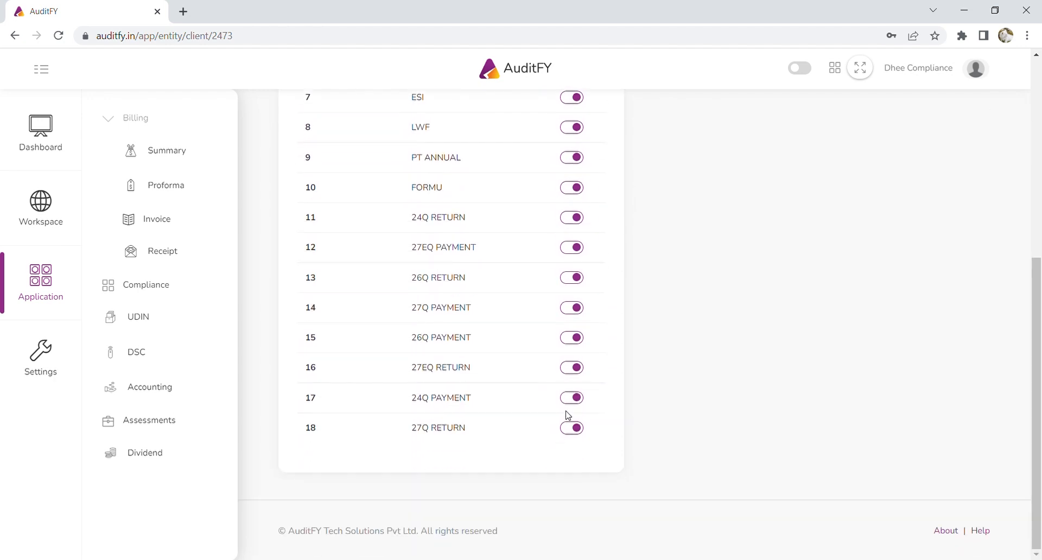
scroll(572, 435, up, 5)
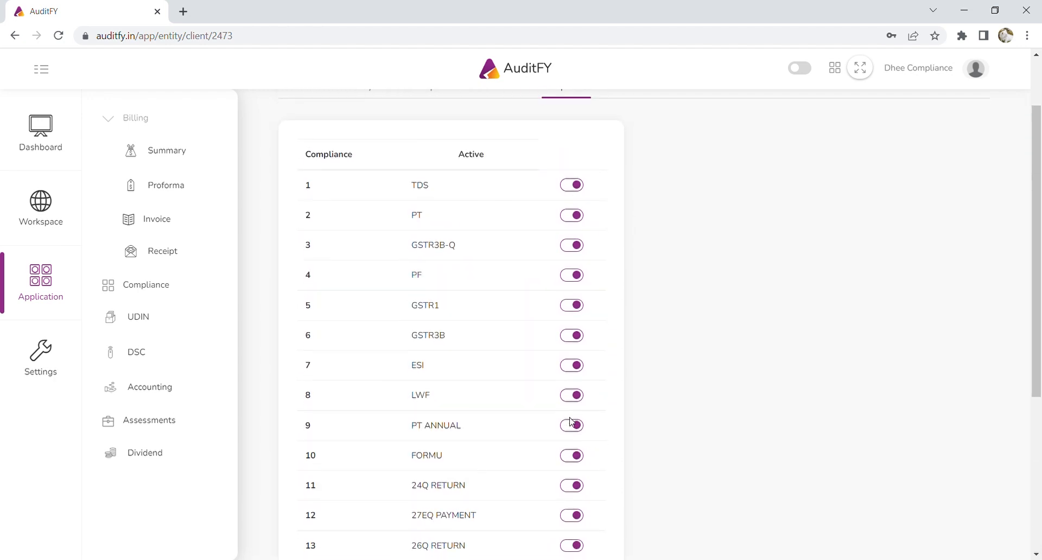
scroll(608, 494, down, 5)
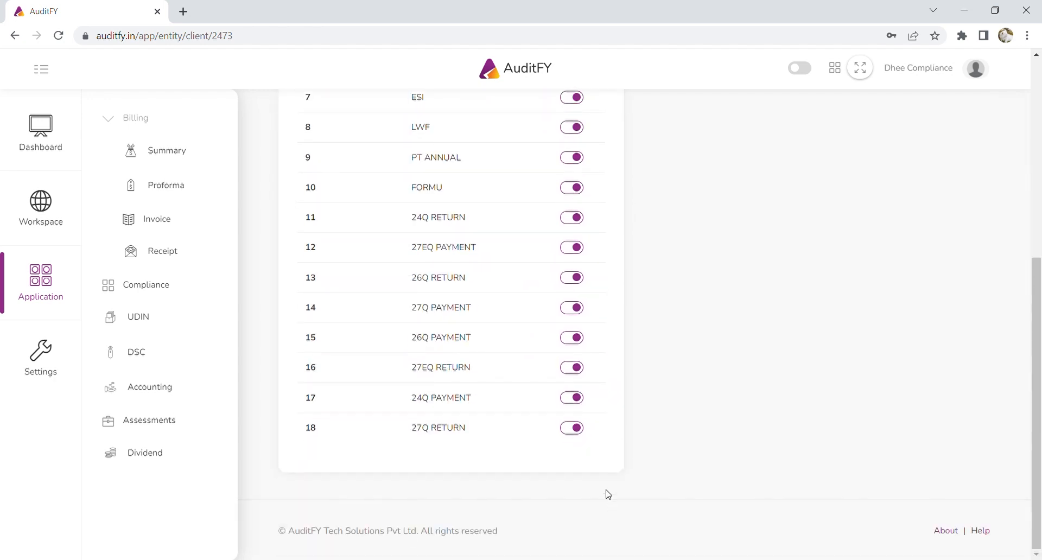
click(573, 430)
click(576, 369)
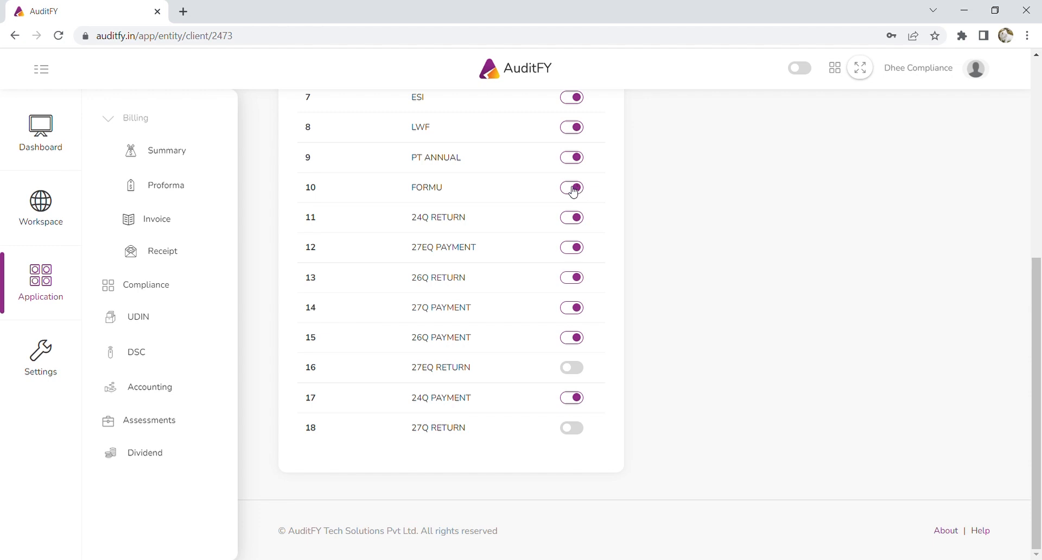
scroll(576, 193, up, 3)
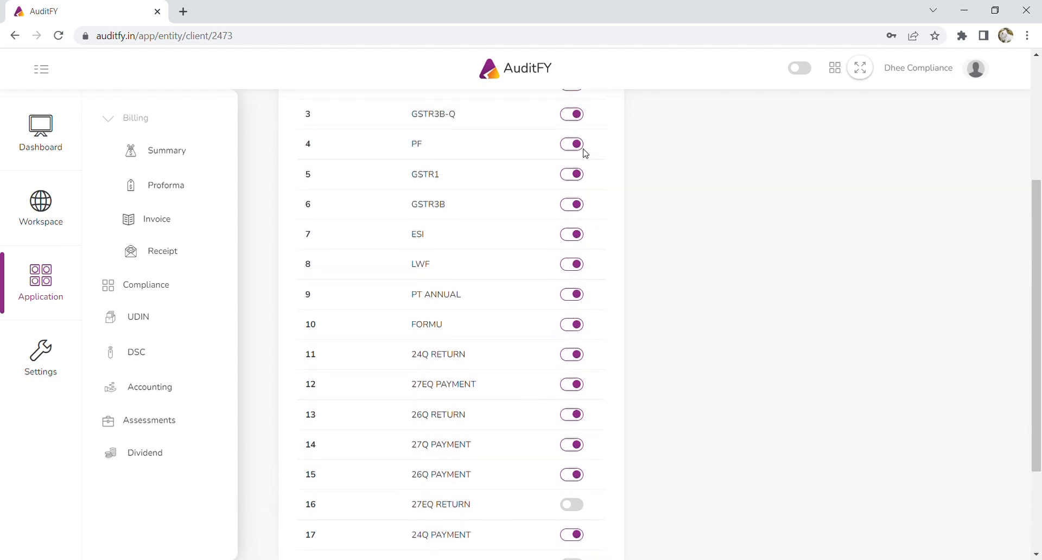
scroll(582, 151, up, 1)
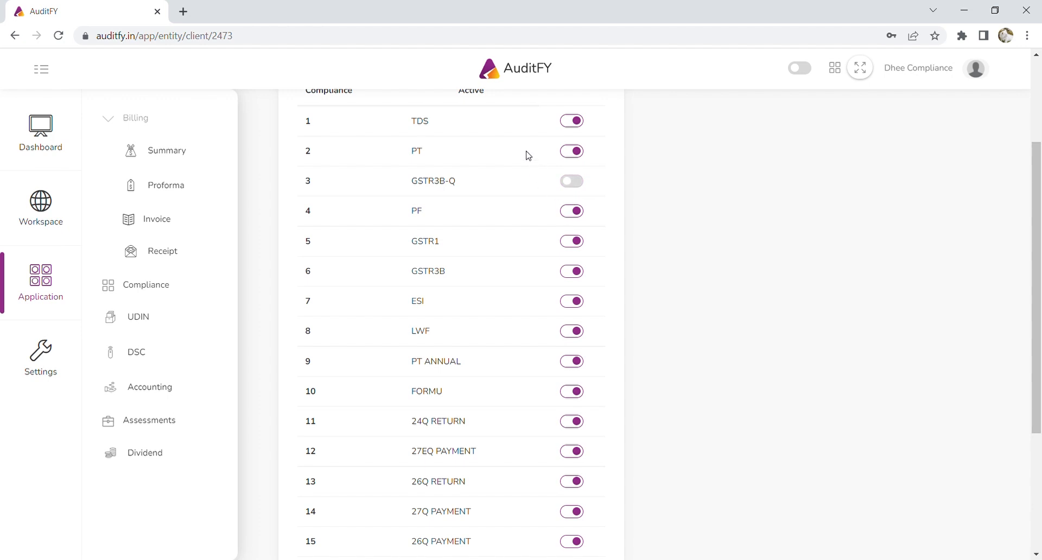
scroll(575, 160, up, 1)
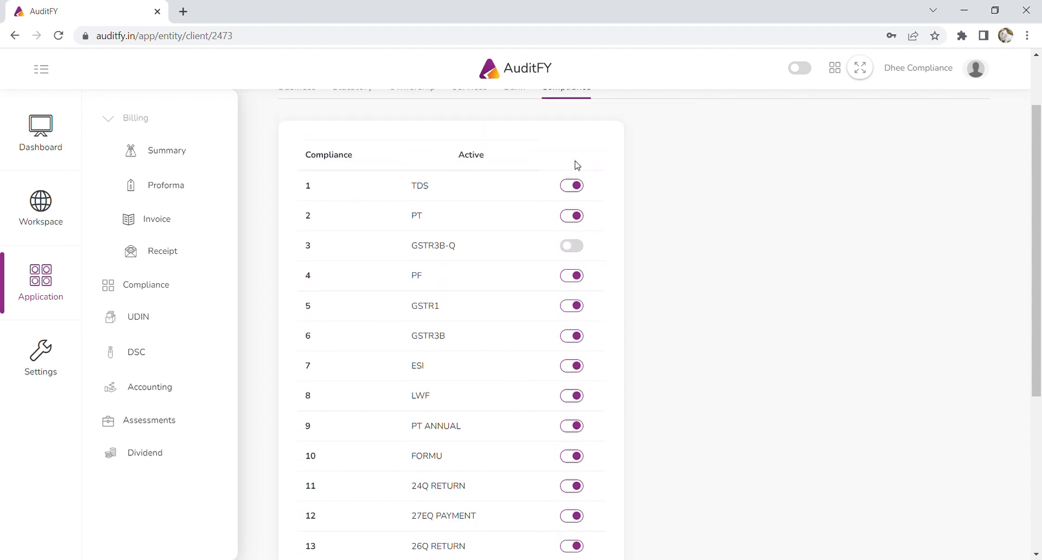
Review Vibrant's Business, Statutory, Ownership, Services, Bank and Compliance tabs, ending on GST Services.
scroll(561, 158, up, 1)
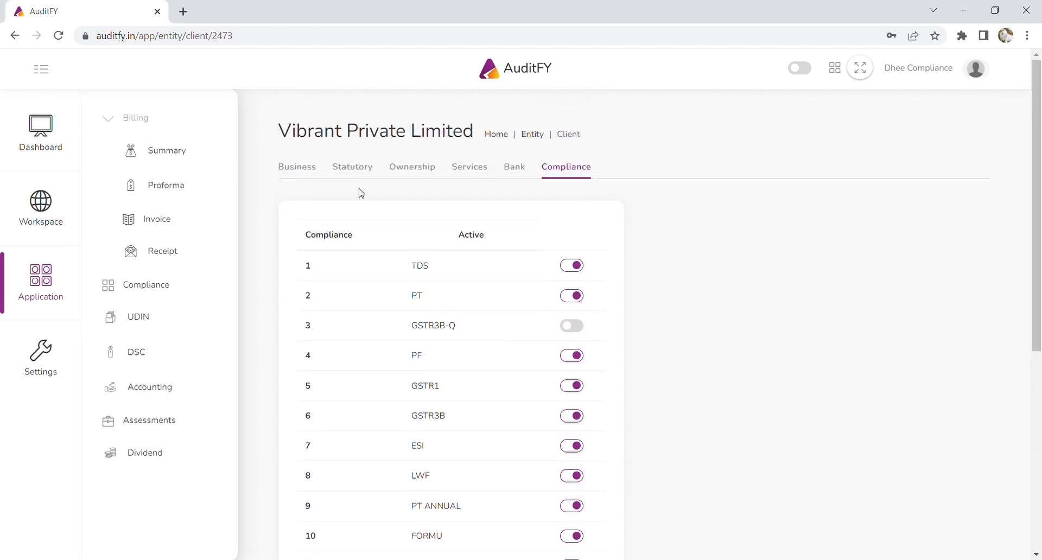
click(289, 173)
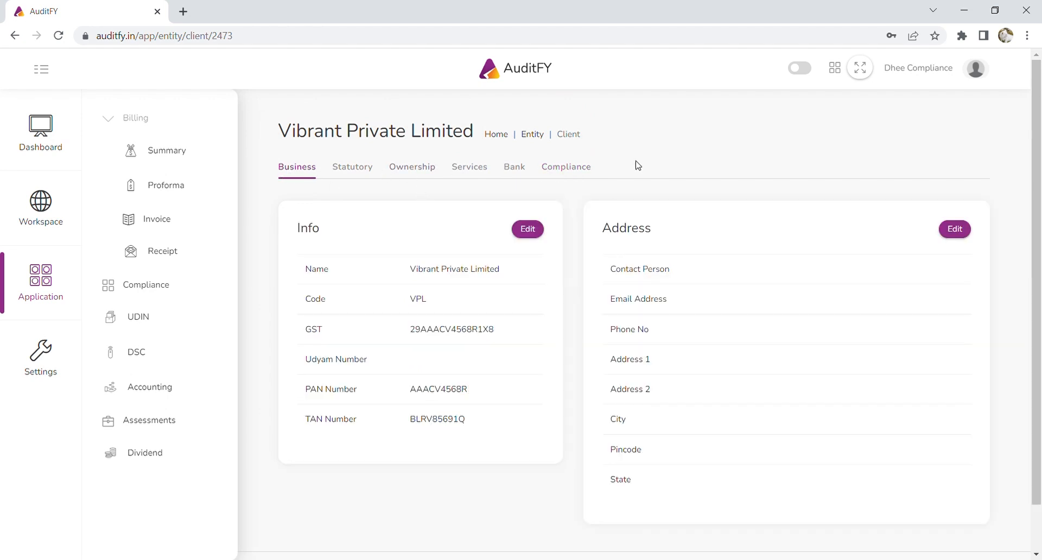
click(375, 168)
click(417, 172)
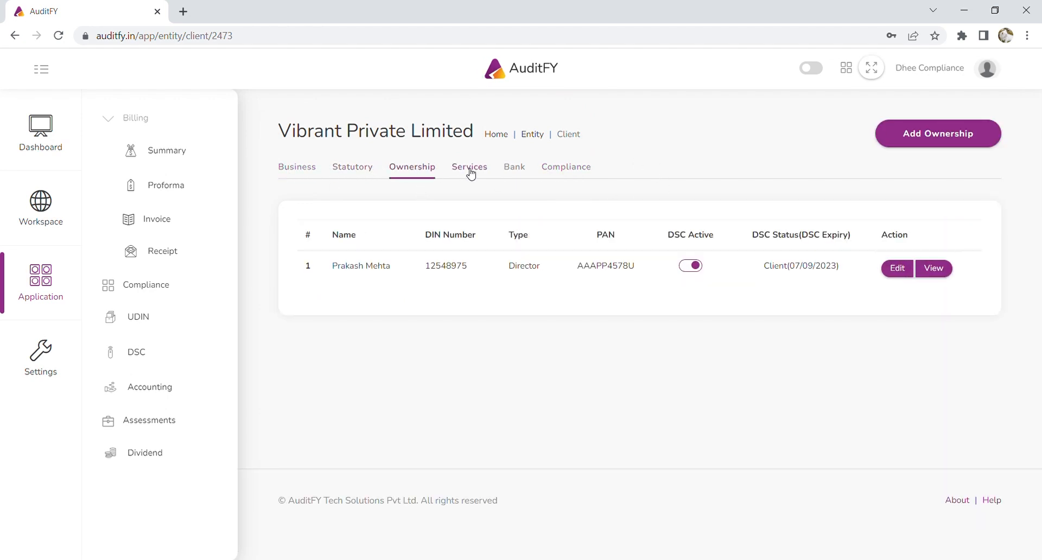
click(471, 173)
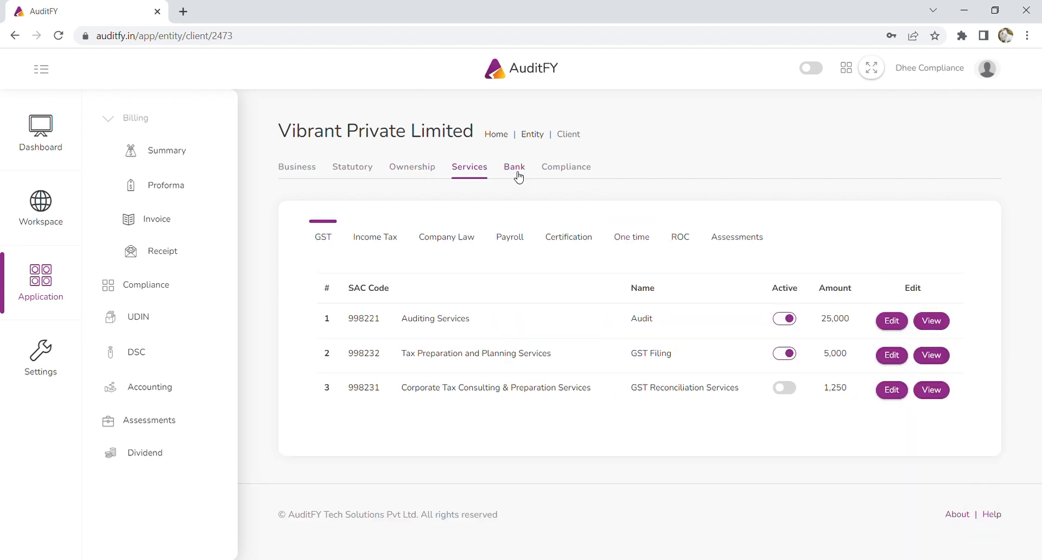
click(518, 175)
click(550, 175)
click(477, 171)
In Settings, view the Compliance Type master list, then go to the Service master page.
click(41, 362)
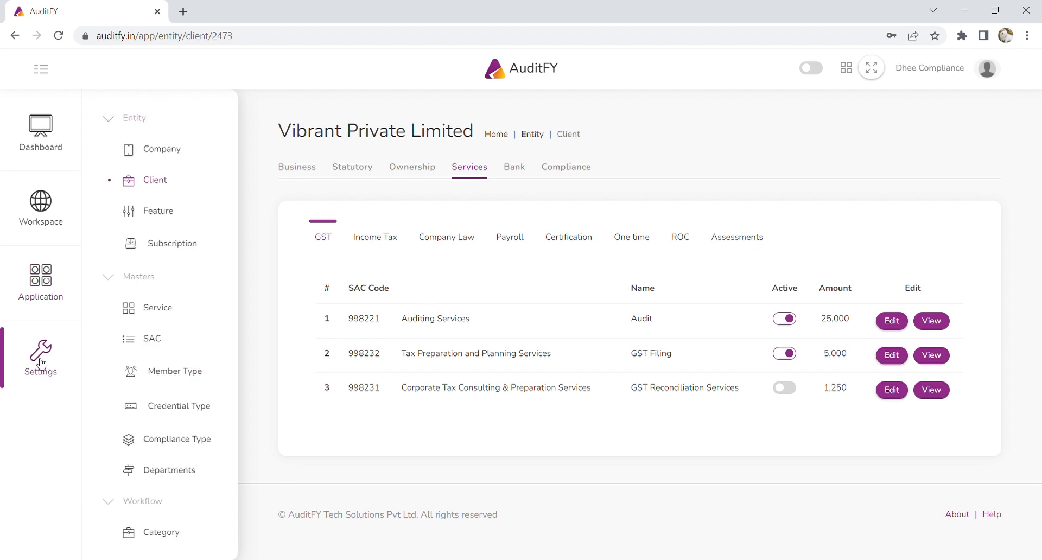
scroll(196, 450, down, 3)
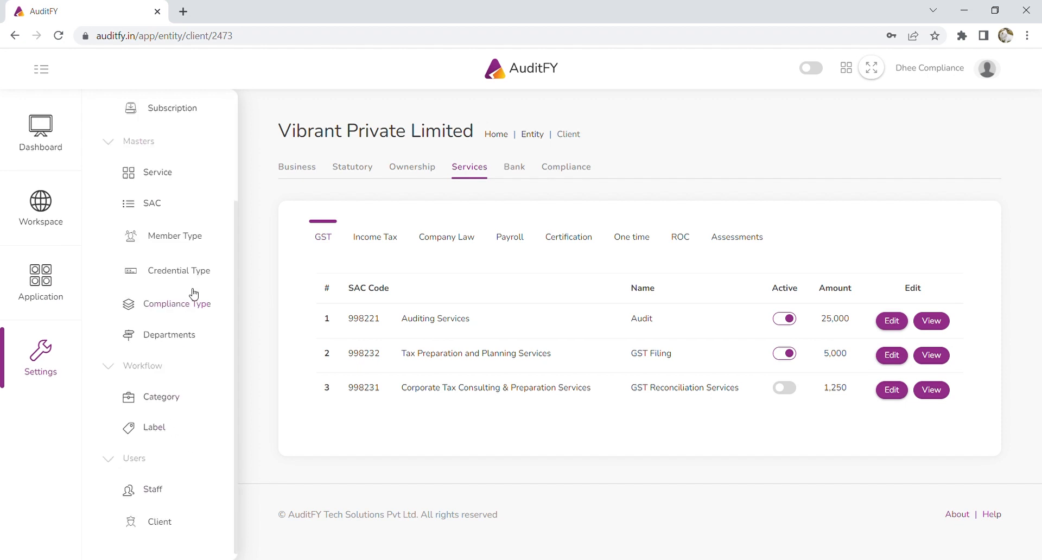
click(184, 309)
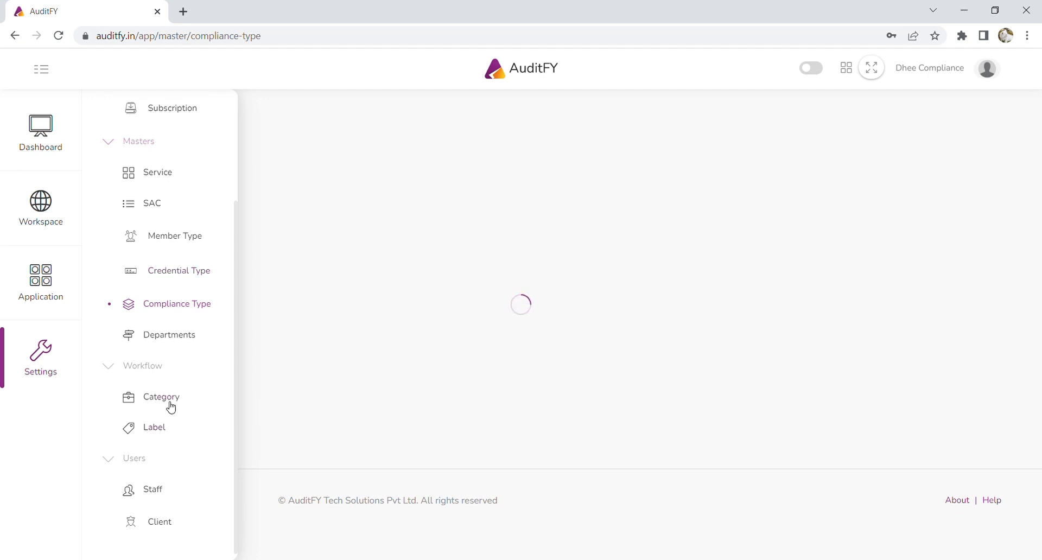
click(156, 174)
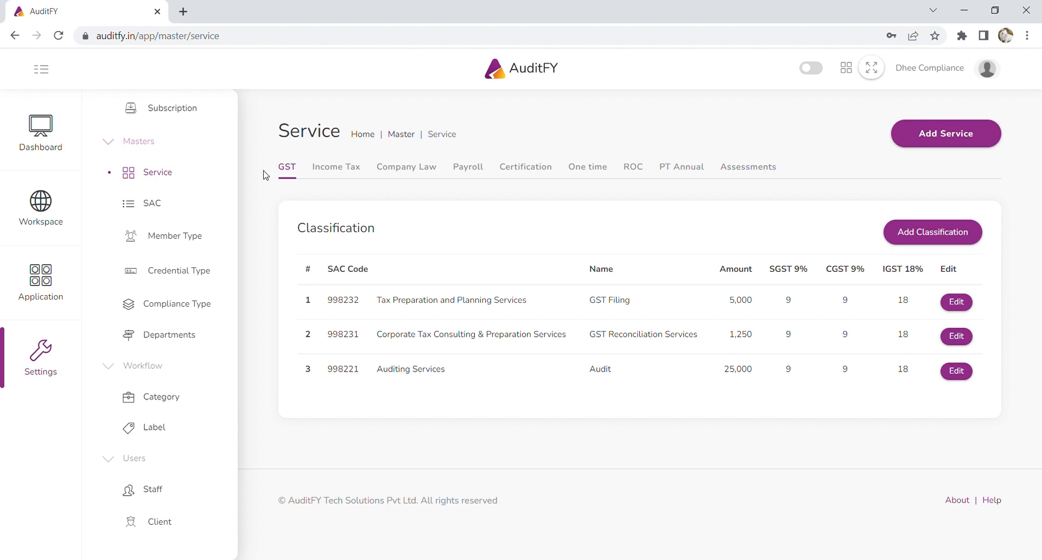
Start a new service classification, browse the SAC Code list, then cancel without saving.
click(924, 241)
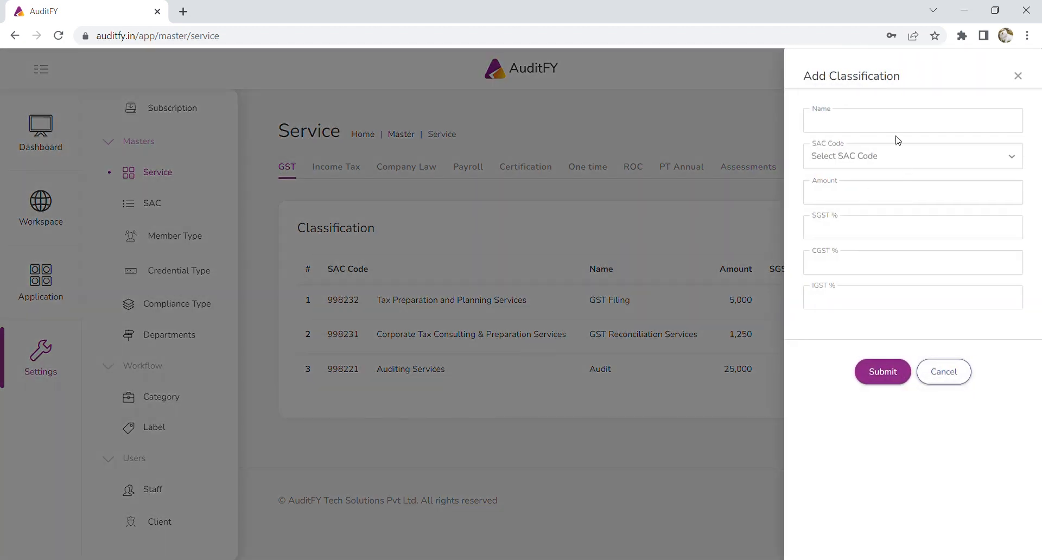
click(875, 161)
click(795, 187)
click(954, 379)
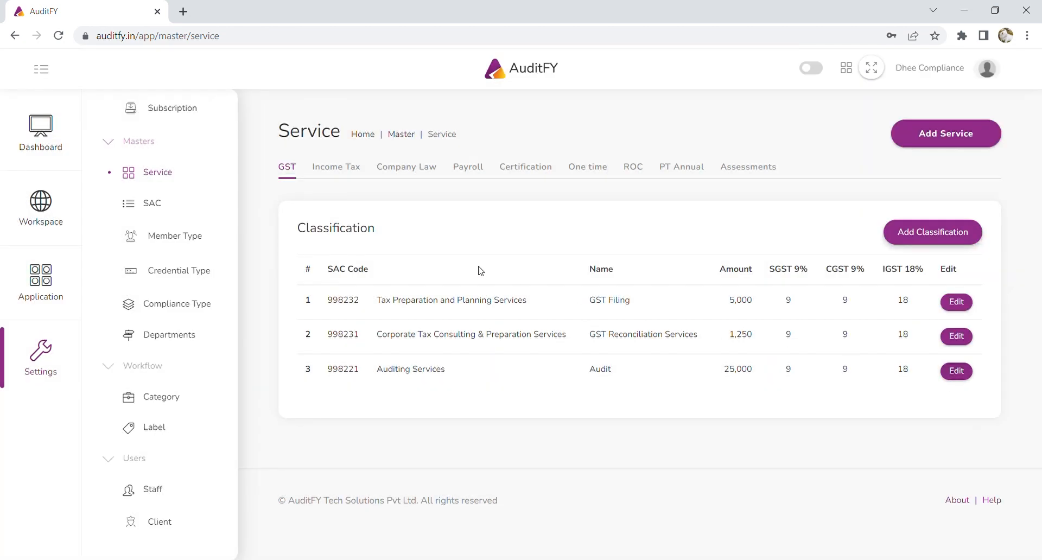
Open the SAC master list of service codes.
scroll(136, 282, up, 3)
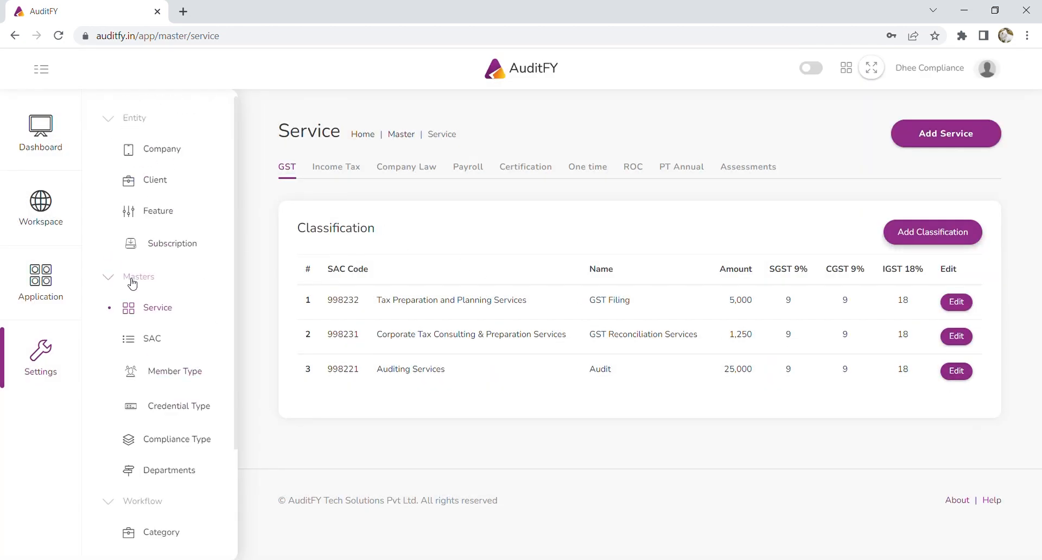
scroll(182, 279, down, 2)
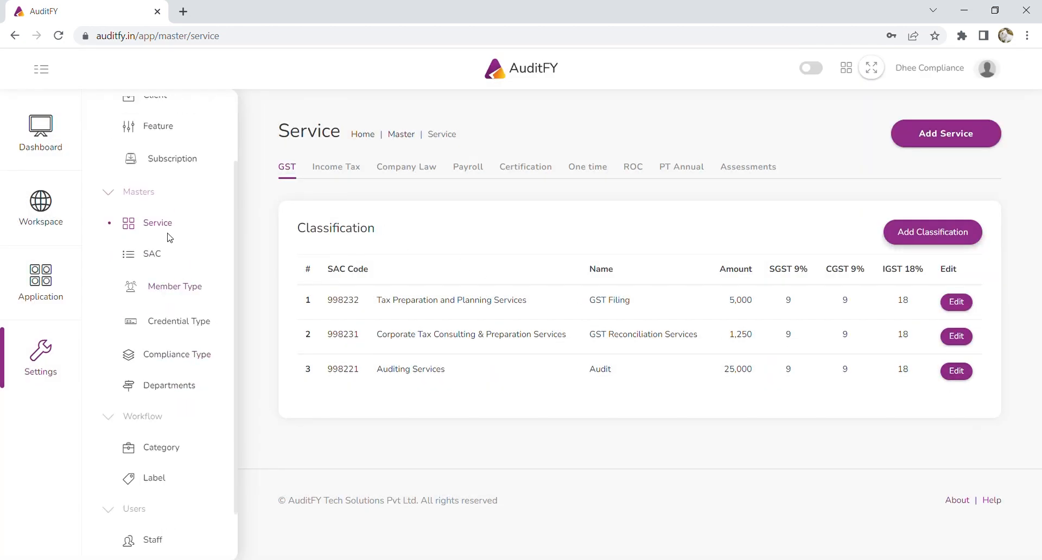
click(148, 254)
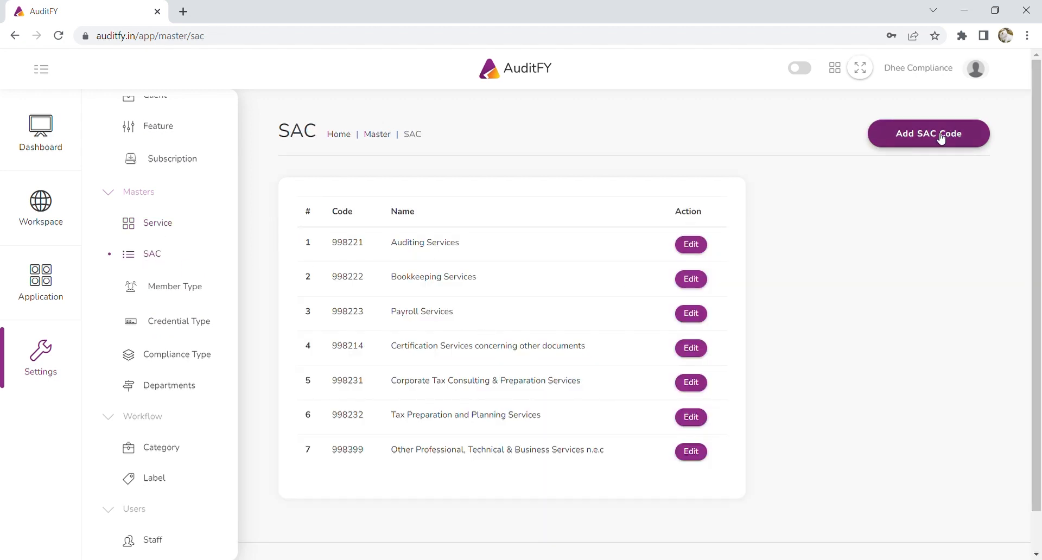
Review the Member Type master list.
scroll(516, 339, down, 1)
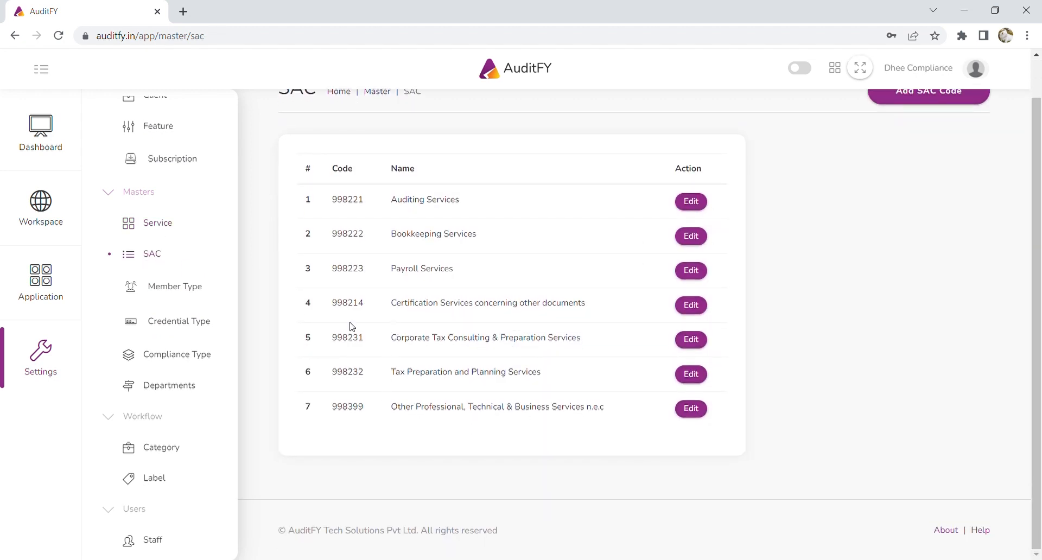
click(165, 289)
scroll(392, 308, down, 1)
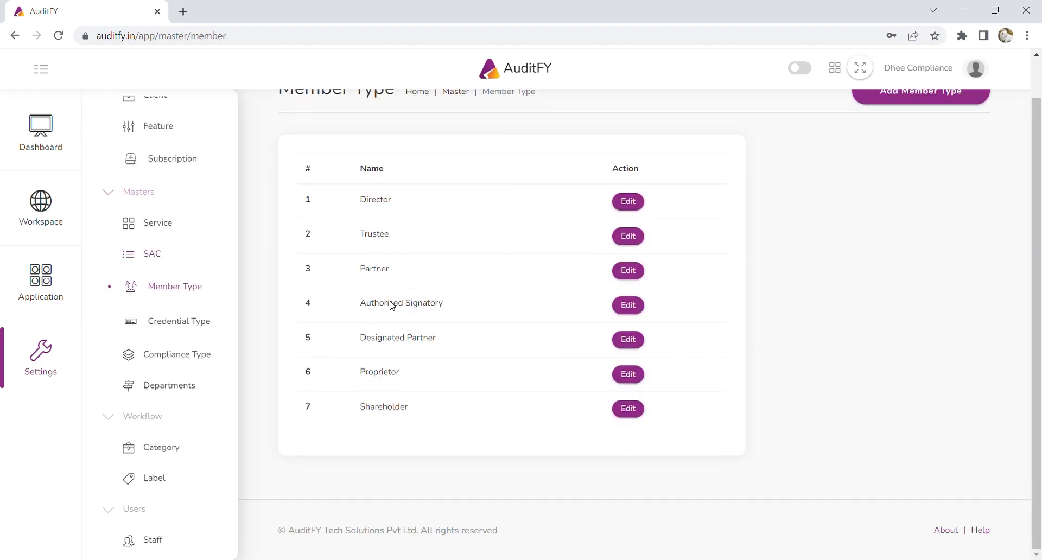
scroll(393, 305, up, 1)
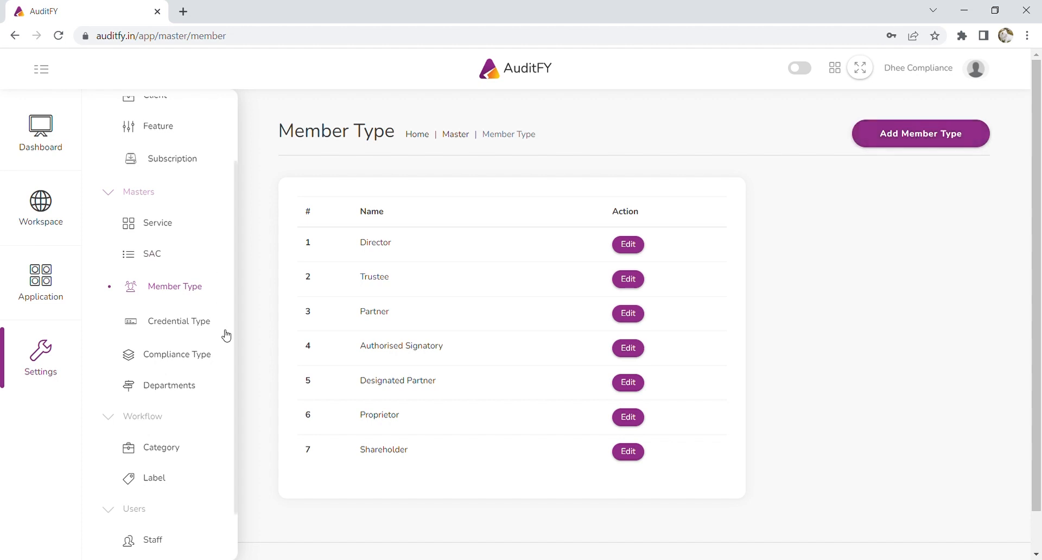
Open the Credential Type master list, including GST, Provident Fund, TDS, Payroll and PT Annual.
click(194, 327)
scroll(451, 368, down, 3)
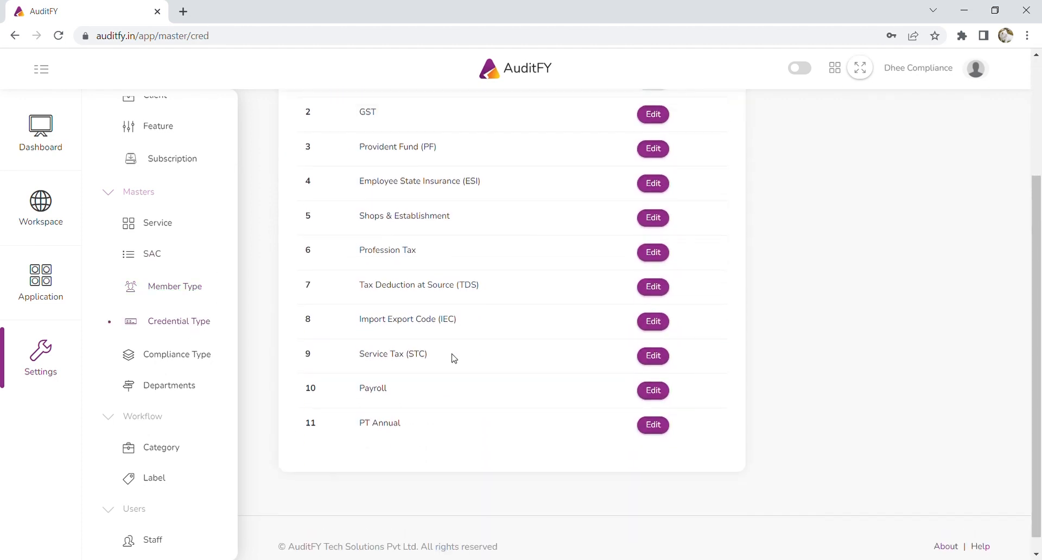
scroll(455, 359, up, 3)
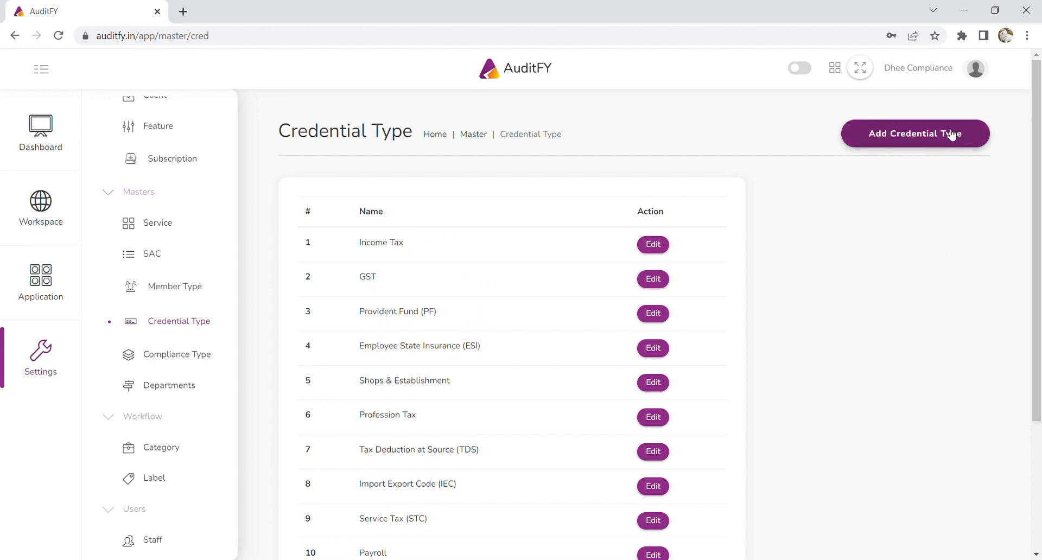
Scroll through the 18 compliance types from TDS to 27Q RETURN, then open Departments.
click(192, 356)
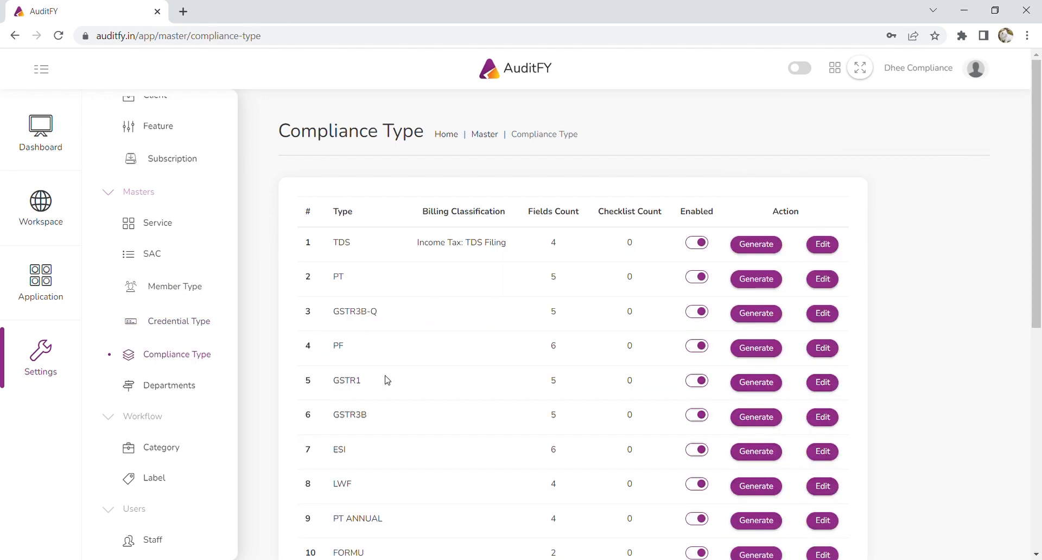
scroll(387, 380, down, 8)
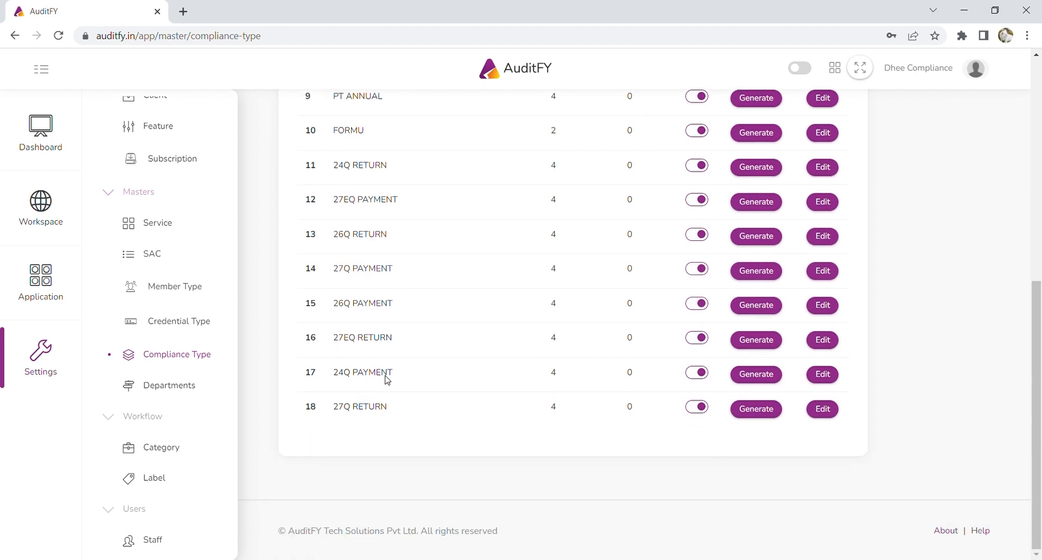
scroll(387, 380, up, 8)
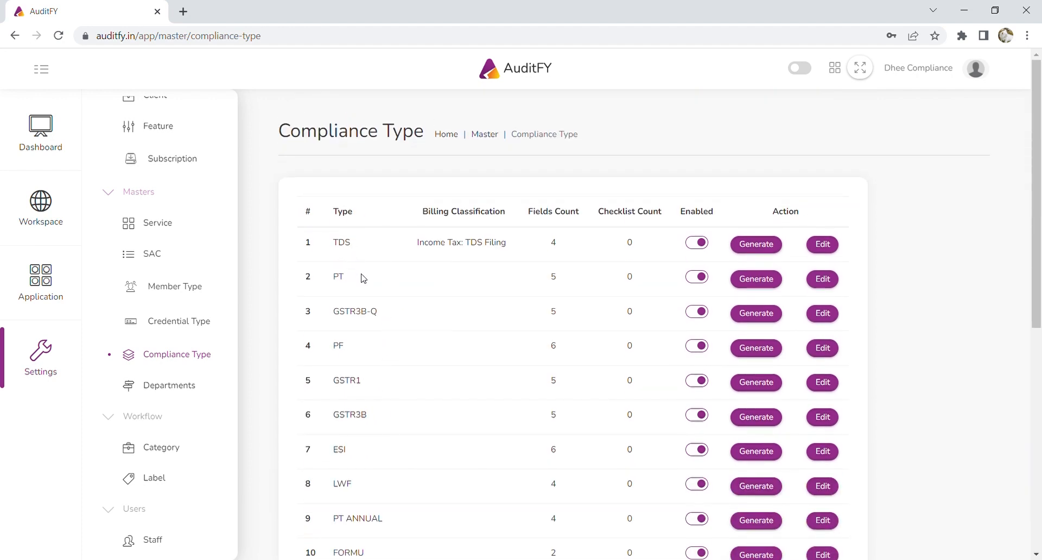
scroll(363, 278, down, 1)
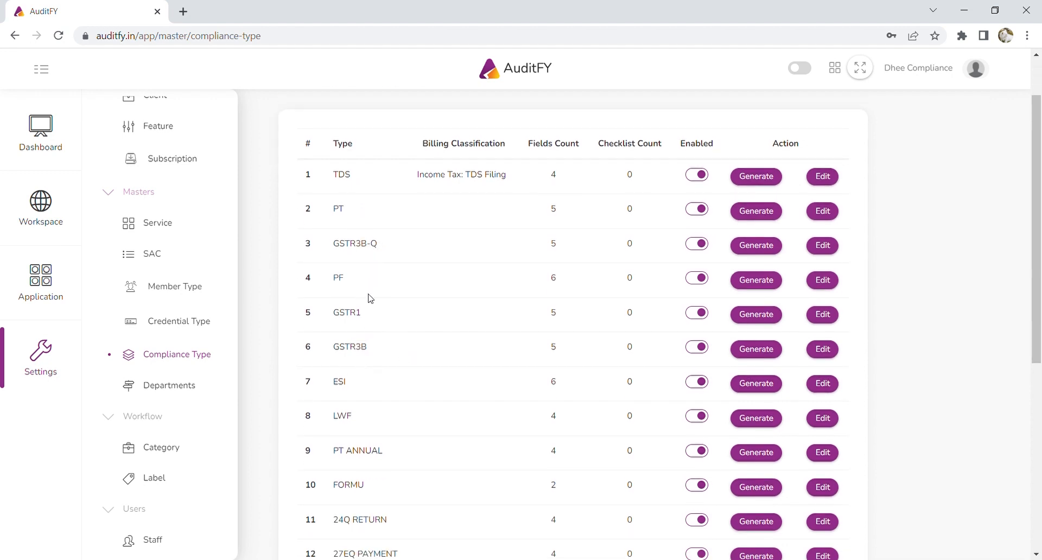
scroll(431, 353, down, 1)
scroll(432, 353, up, 2)
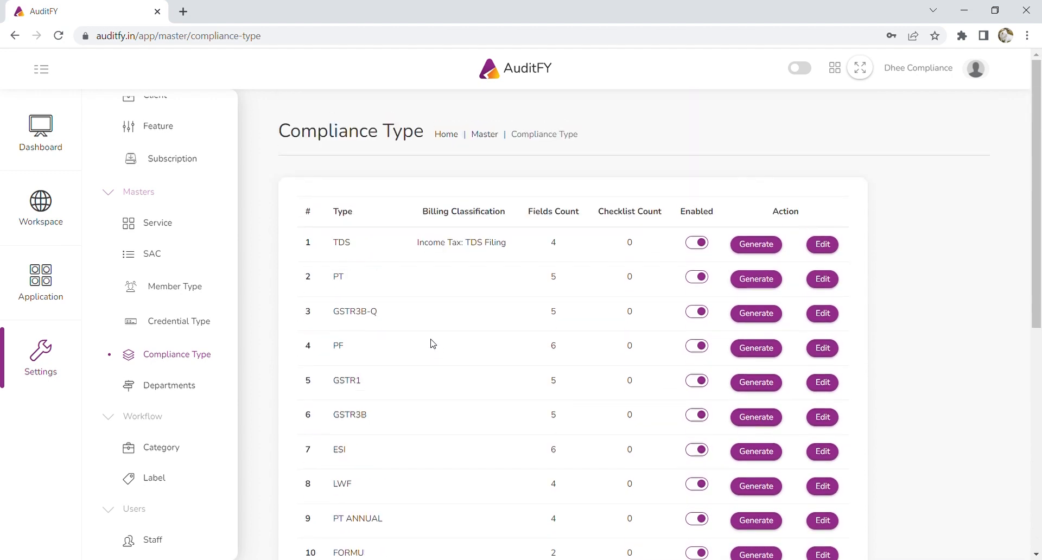
click(186, 398)
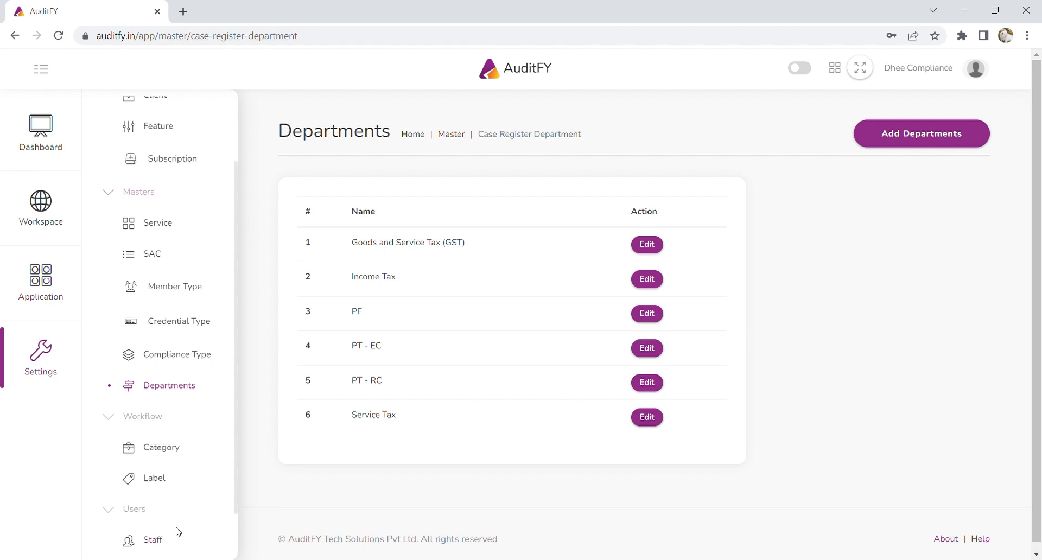
Review the Staff list under Users and open the Add Staff User form.
scroll(178, 532, down, 1)
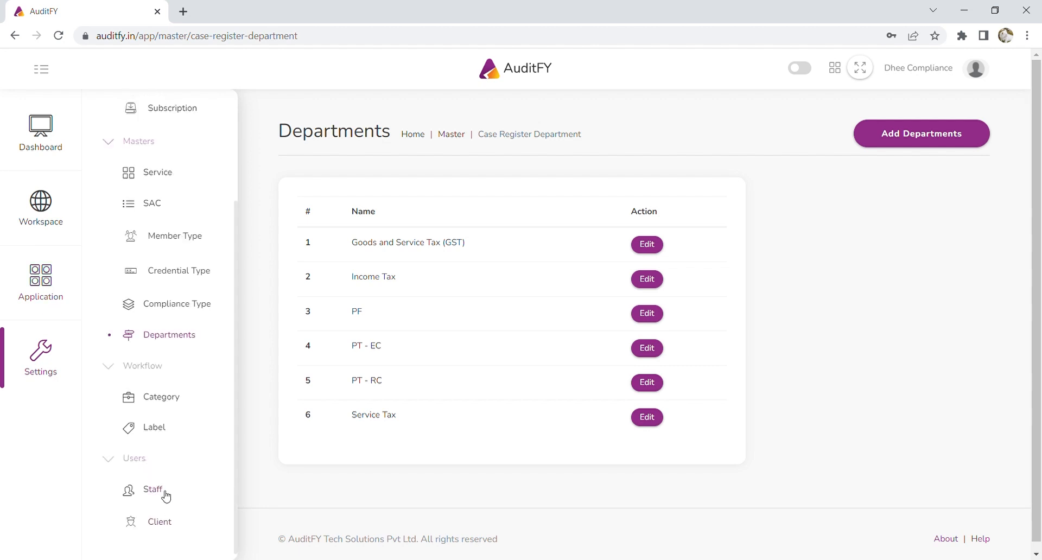
click(163, 492)
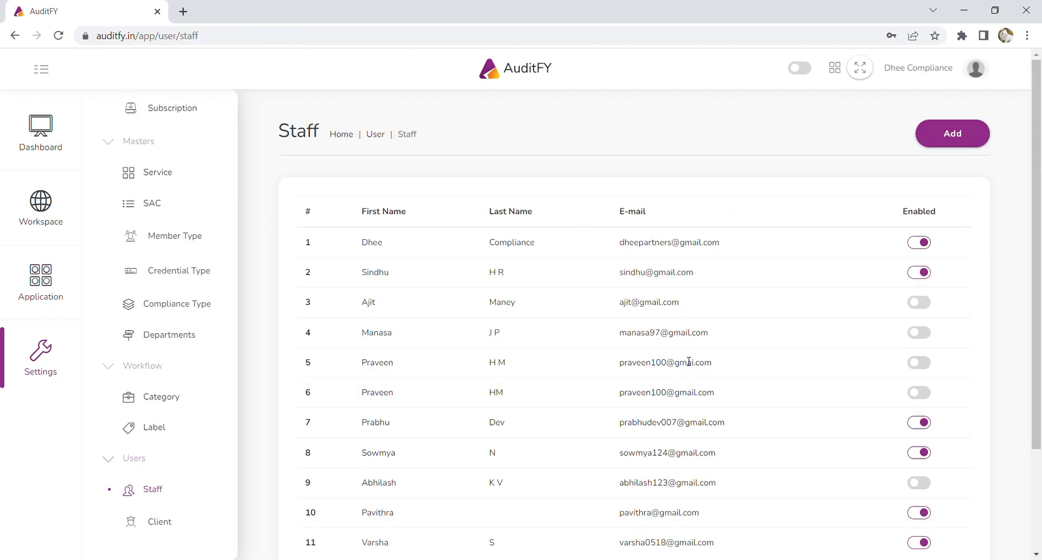
scroll(878, 209, down, 3)
scroll(880, 210, up, 3)
click(964, 143)
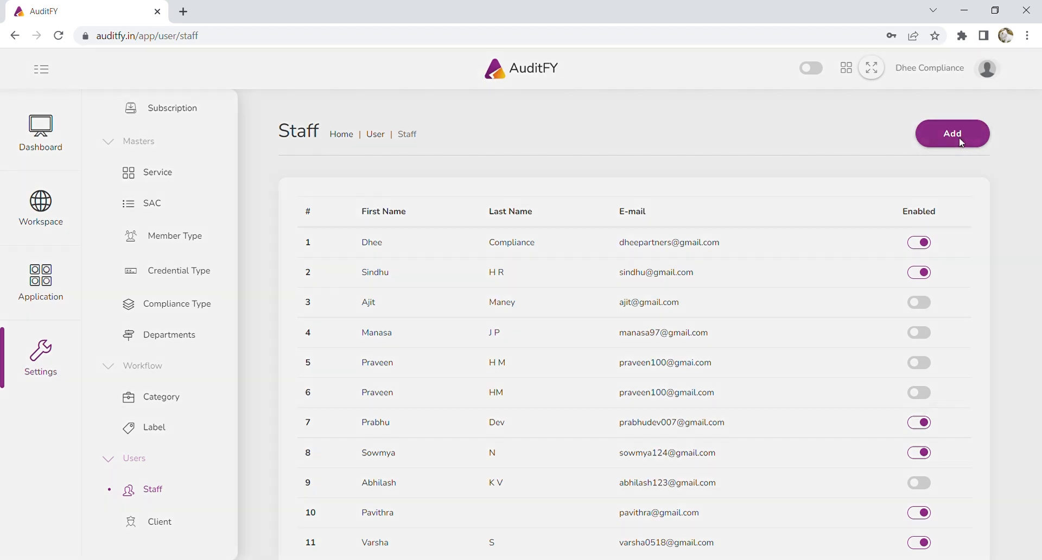
Fill in the new staff user's first name, last name, e-mail and password, and submit.
click(881, 125)
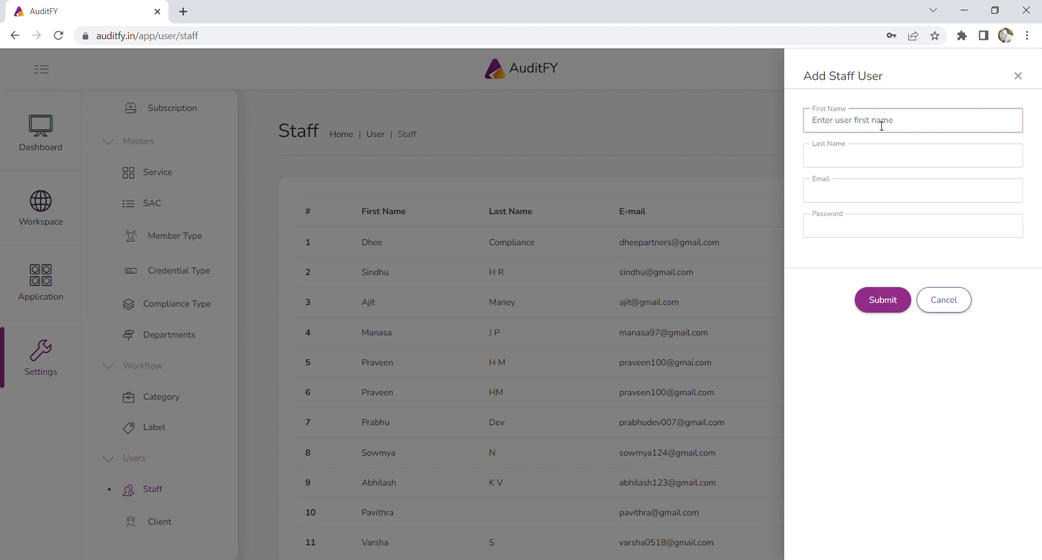
click(878, 154)
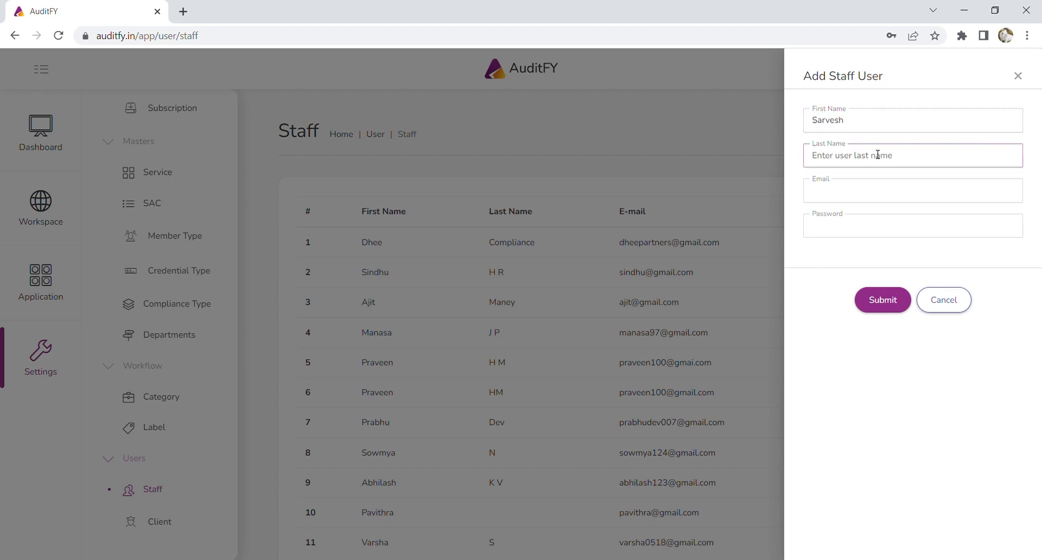
click(885, 197)
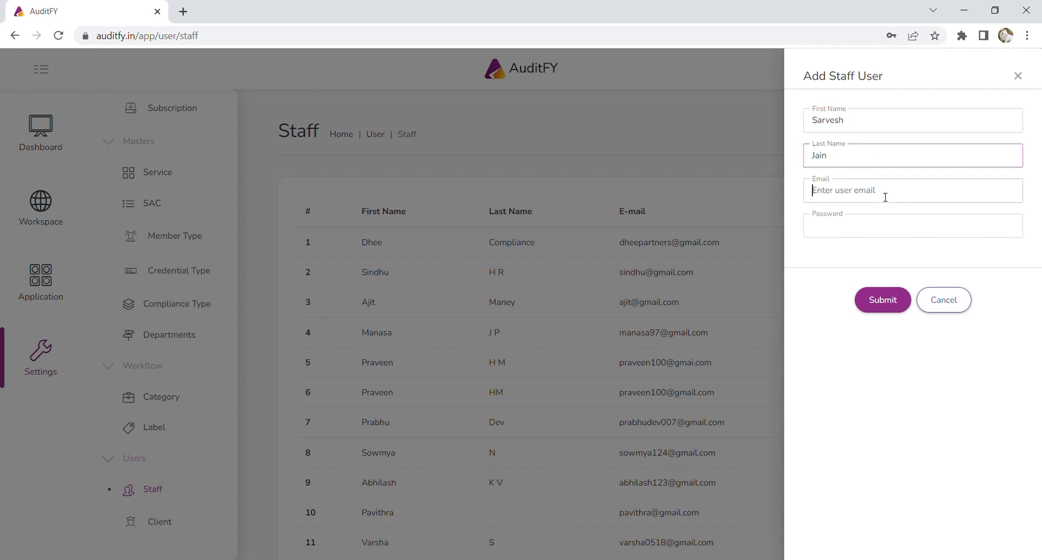
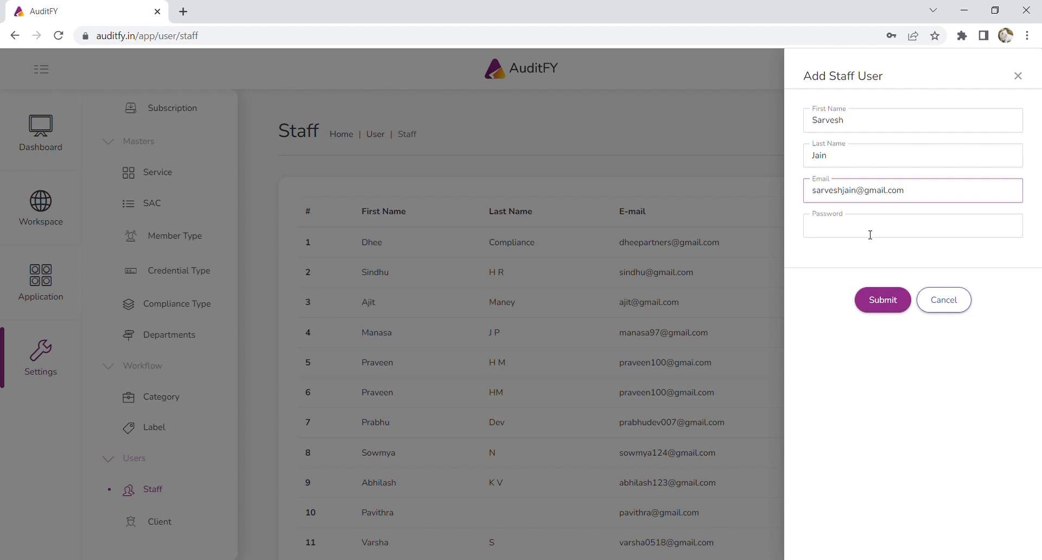
click(870, 234)
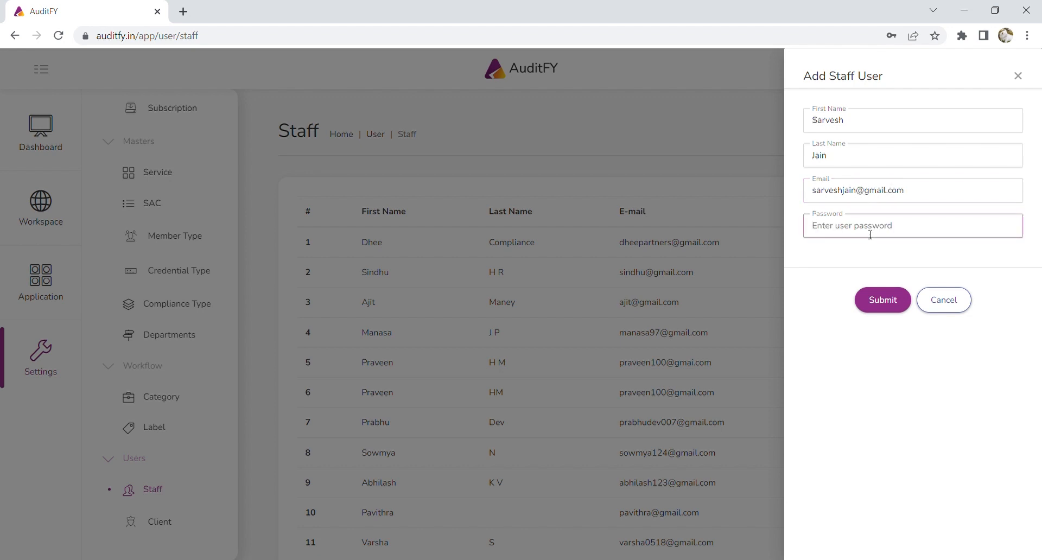
click(897, 303)
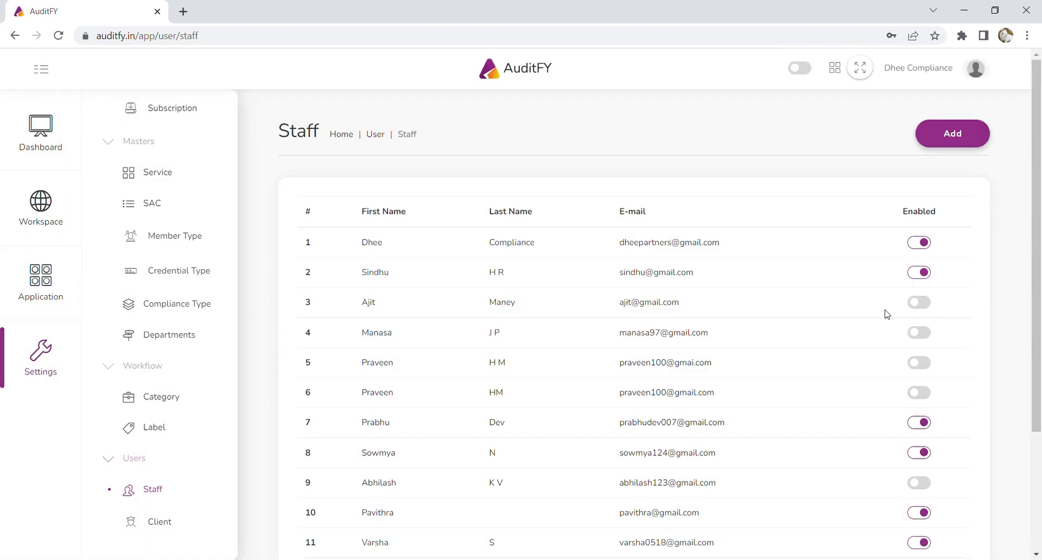
Enable the newly added staff user, entry 12 in the Staff list.
scroll(887, 315, down, 3)
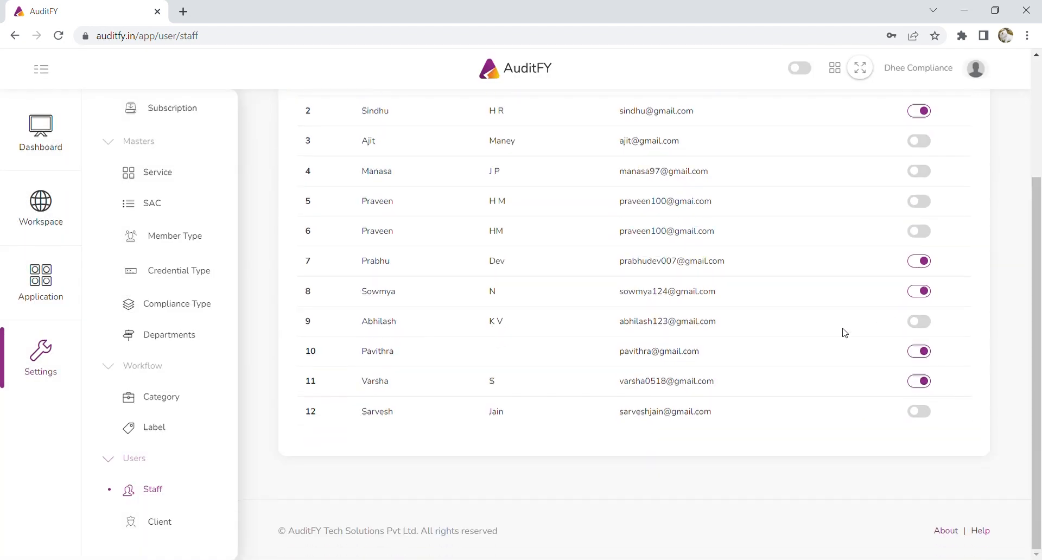
click(921, 412)
scroll(923, 422, up, 3)
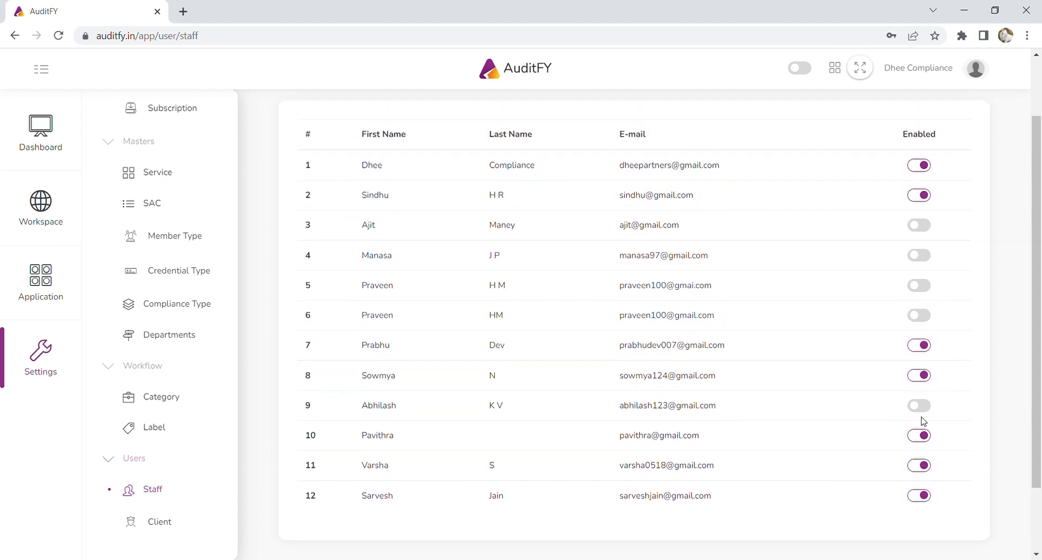
scroll(557, 311, up, 1)
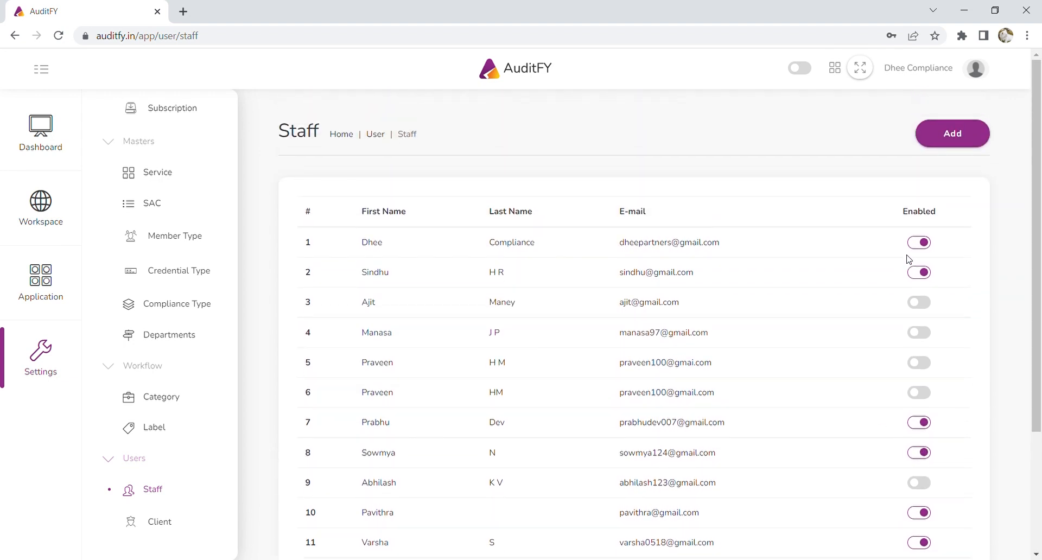
Disable and re-enable the eighth staff user, then show the Application section's menu.
scroll(873, 260, down, 3)
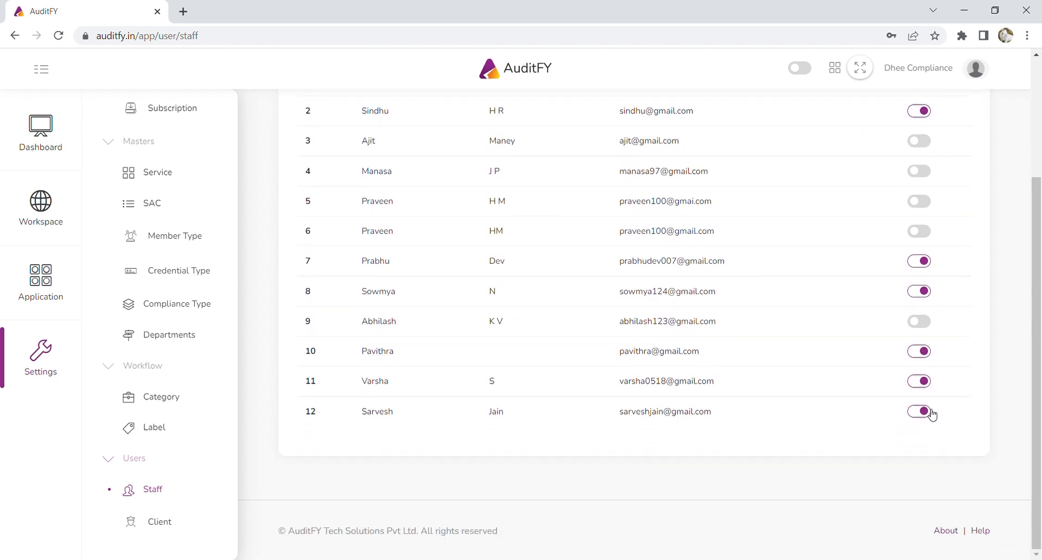
click(921, 297)
click(921, 295)
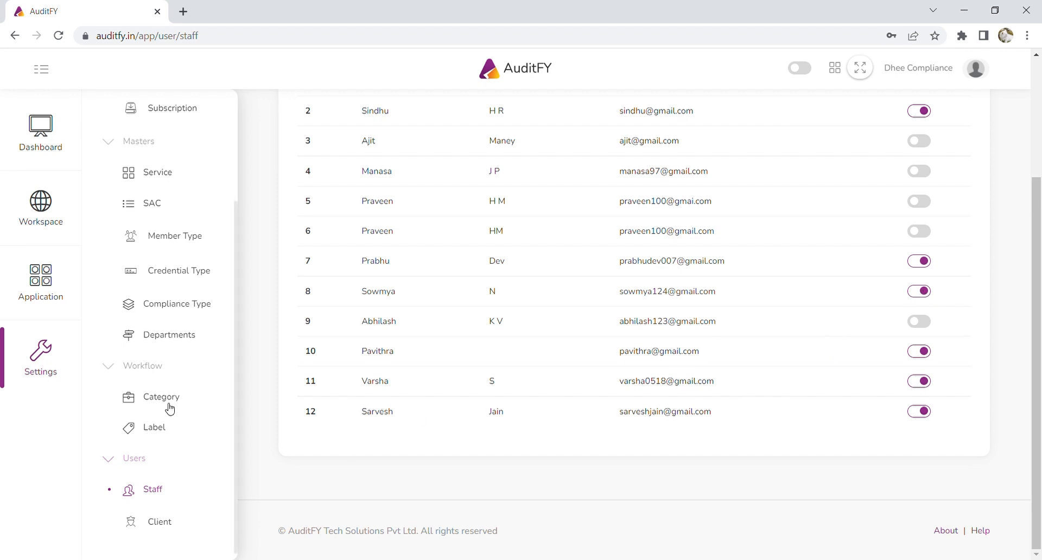
scroll(325, 337, up, 3)
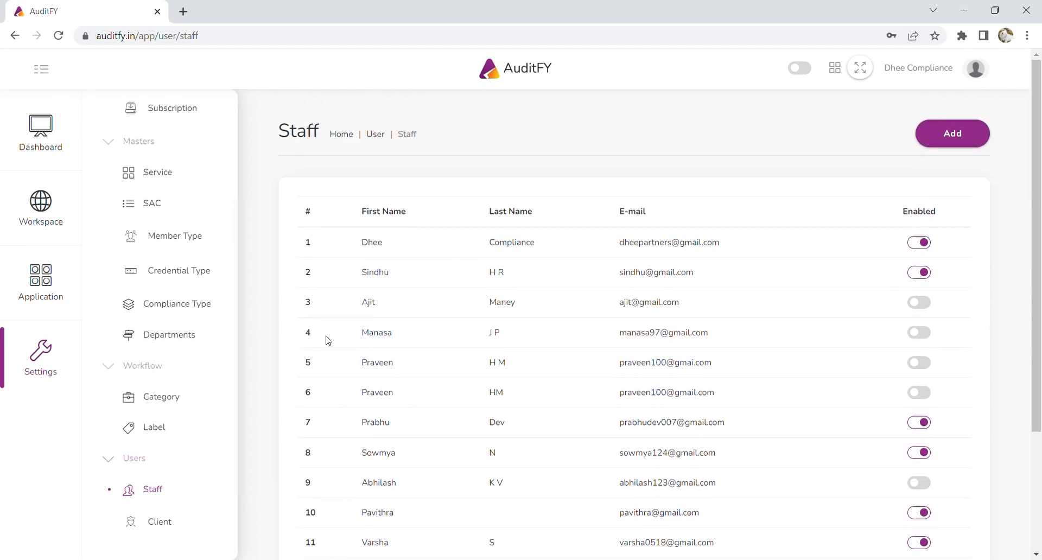
click(46, 281)
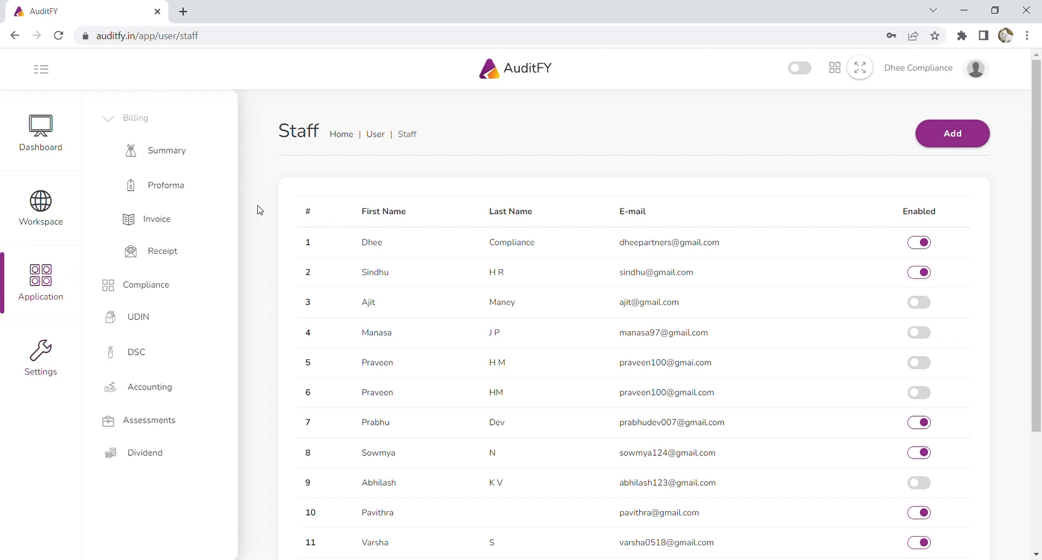
Open the 2022-23 Billing Summary (₹78,490 proforma, ₹82,286 invoiced, ₹2,35,420 received) and review per-client figures.
click(148, 121)
click(145, 121)
click(164, 151)
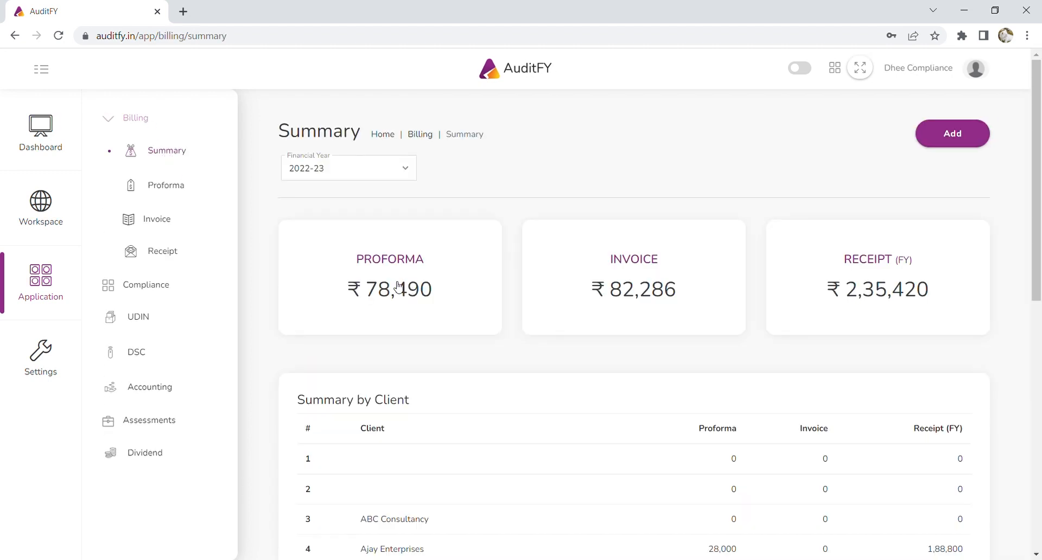
click(44, 72)
scroll(440, 323, down, 1)
scroll(440, 323, up, 1)
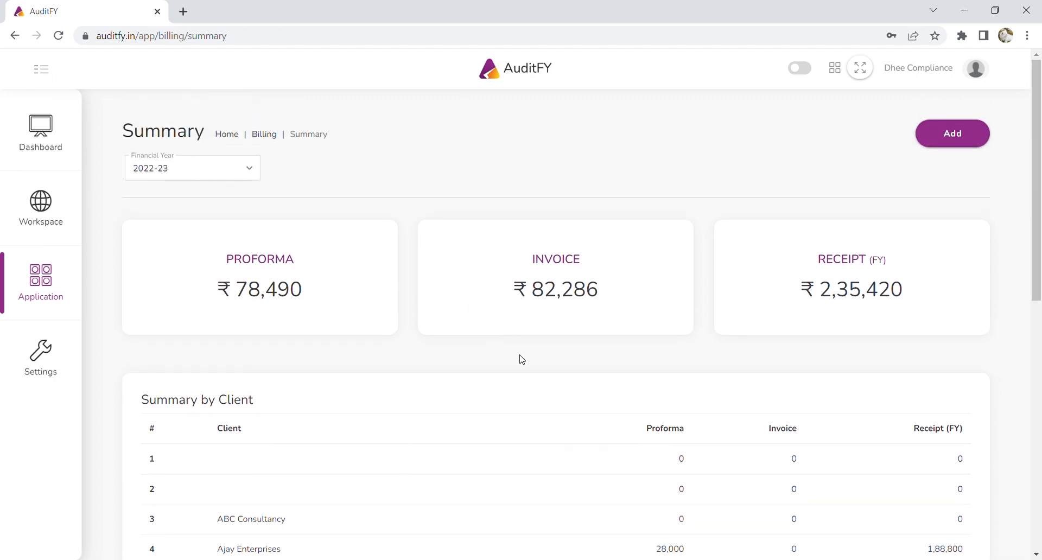
scroll(521, 359, down, 1)
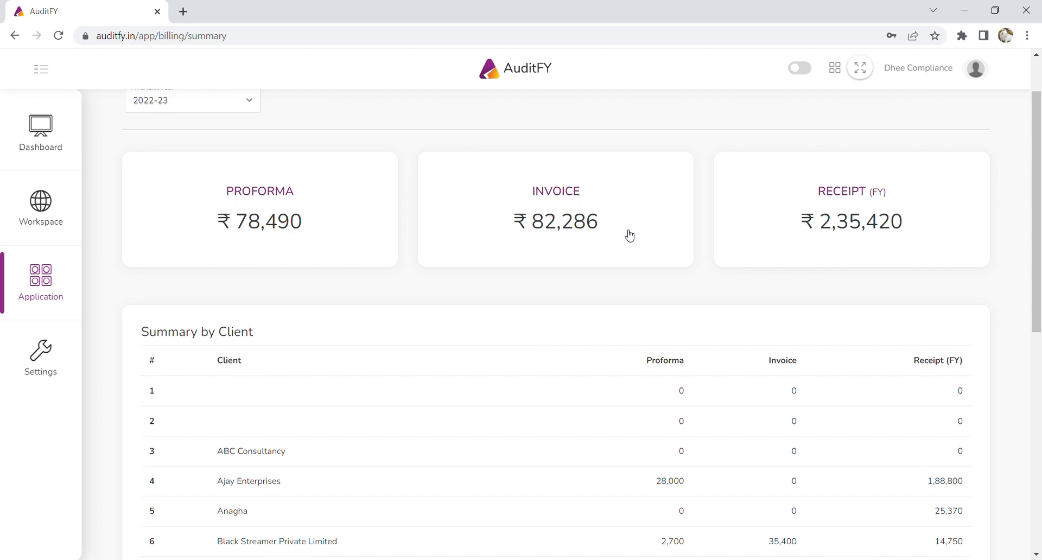
scroll(633, 233, down, 1)
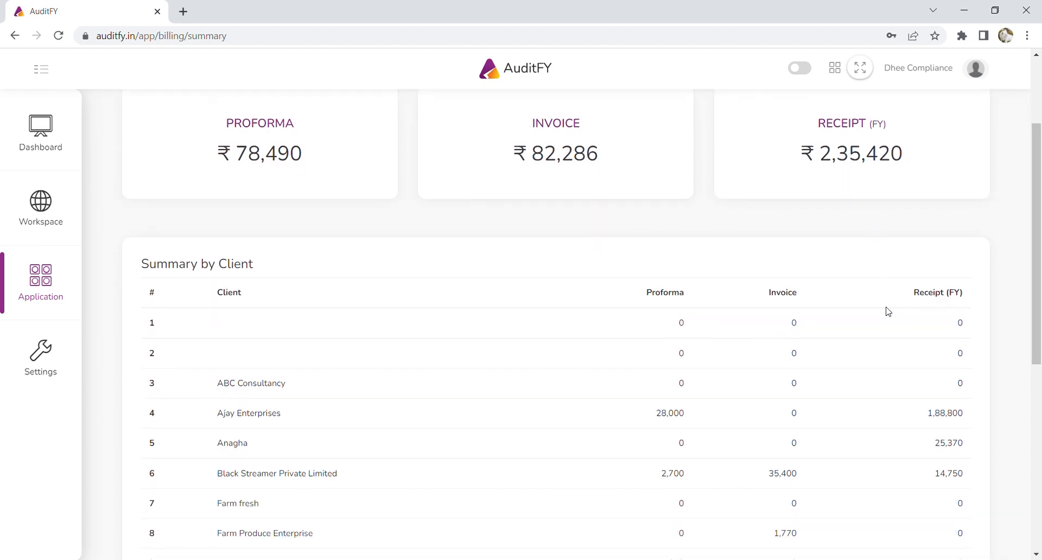
scroll(889, 312, down, 1)
scroll(461, 317, down, 1)
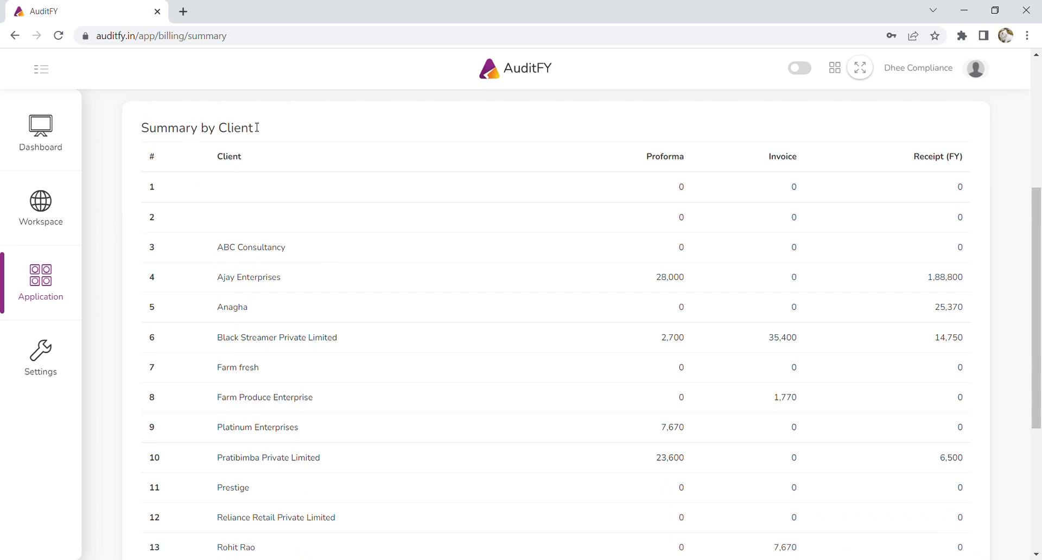
scroll(647, 288, down, 4)
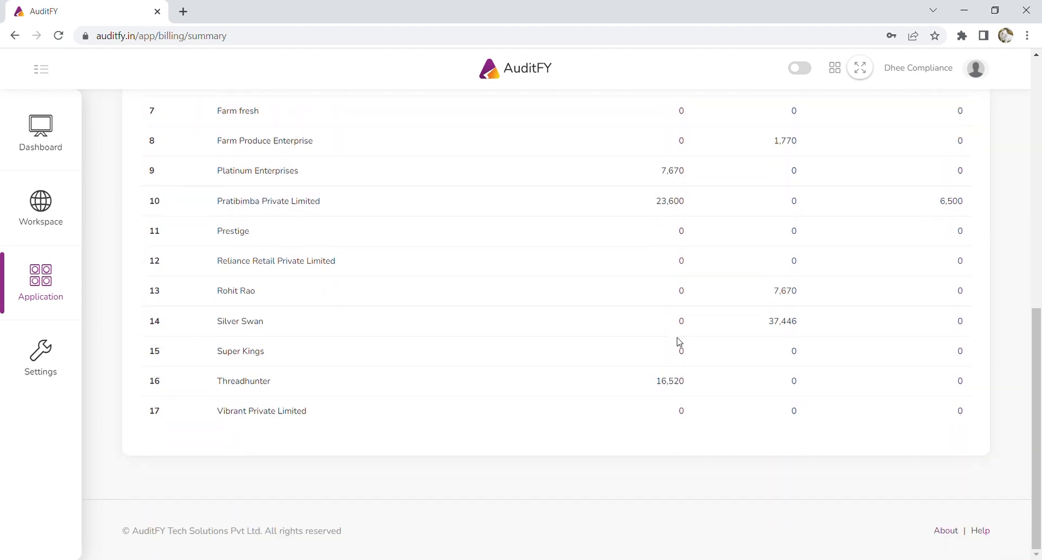
scroll(581, 388, up, 8)
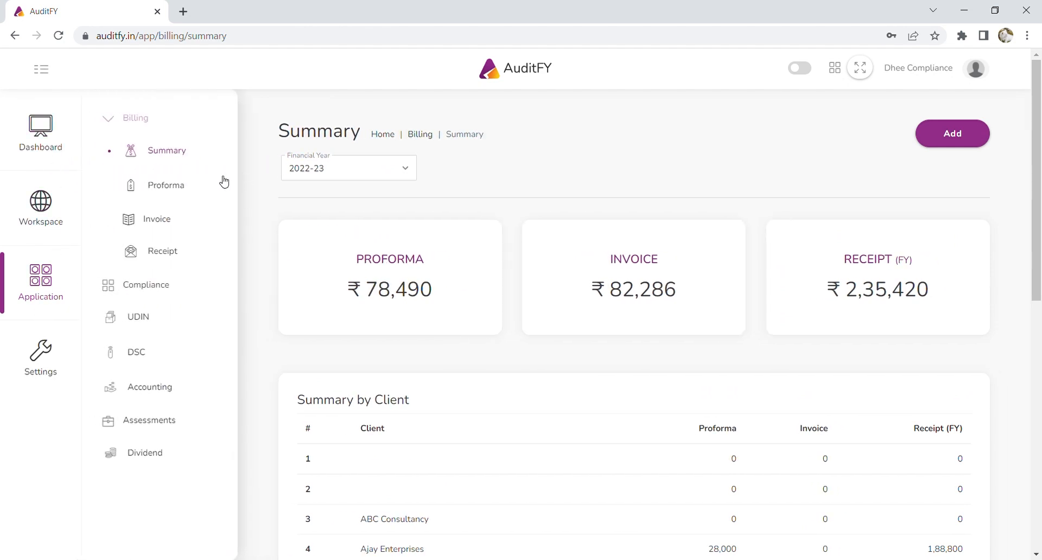
Start a new proforma from The Professionals for client Vibrant Private Limited.
click(167, 189)
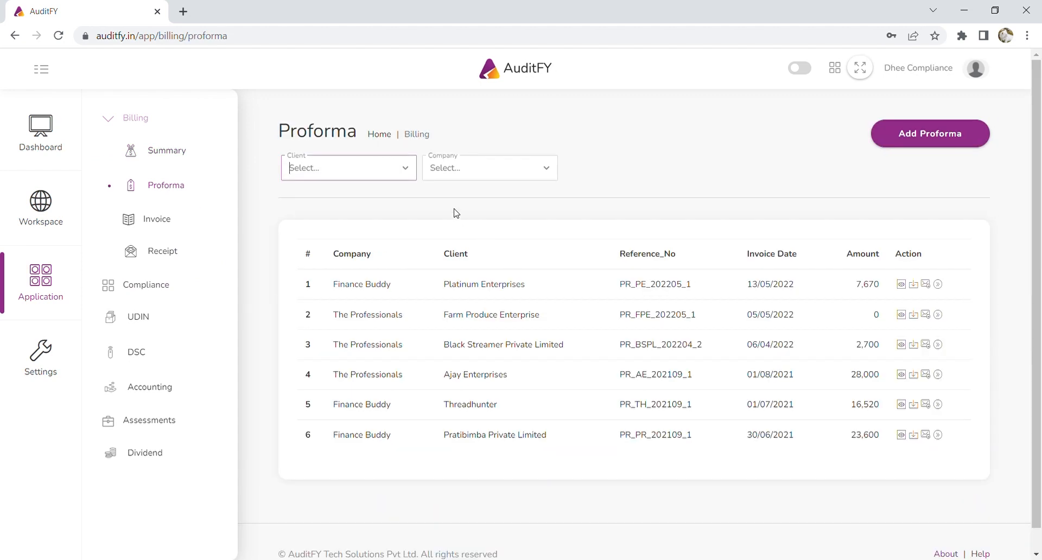
click(944, 133)
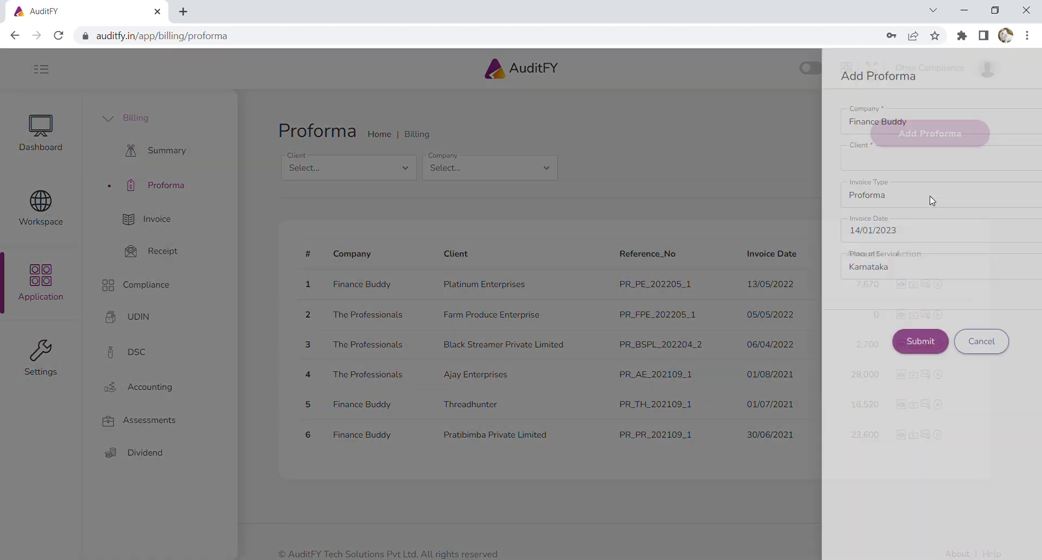
click(848, 124)
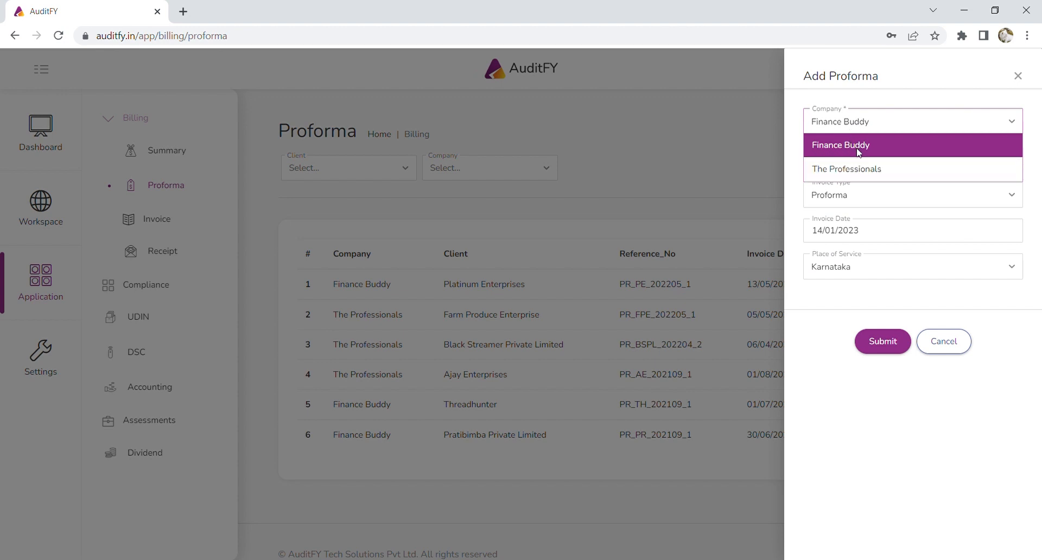
click(864, 170)
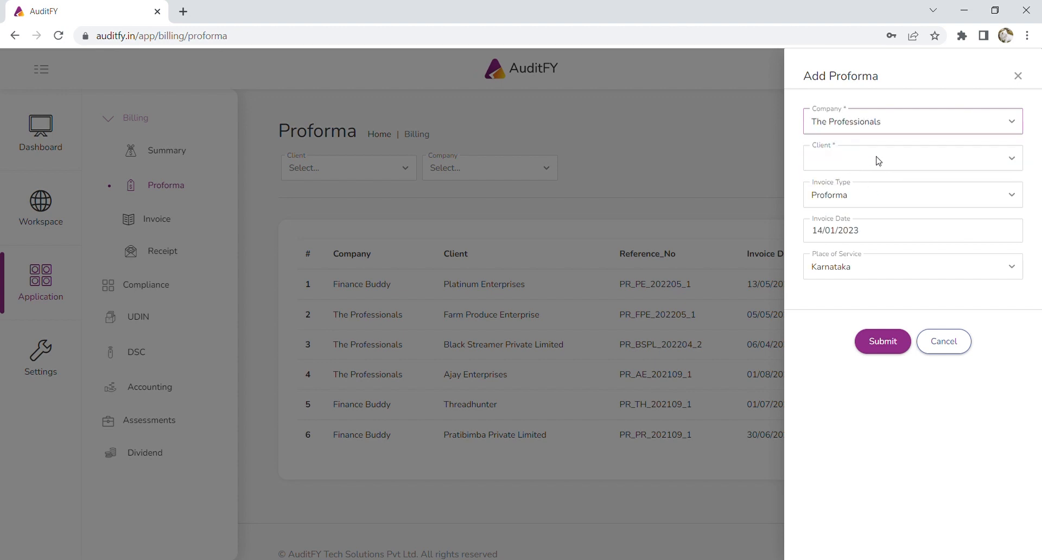
click(876, 158)
text(vi)
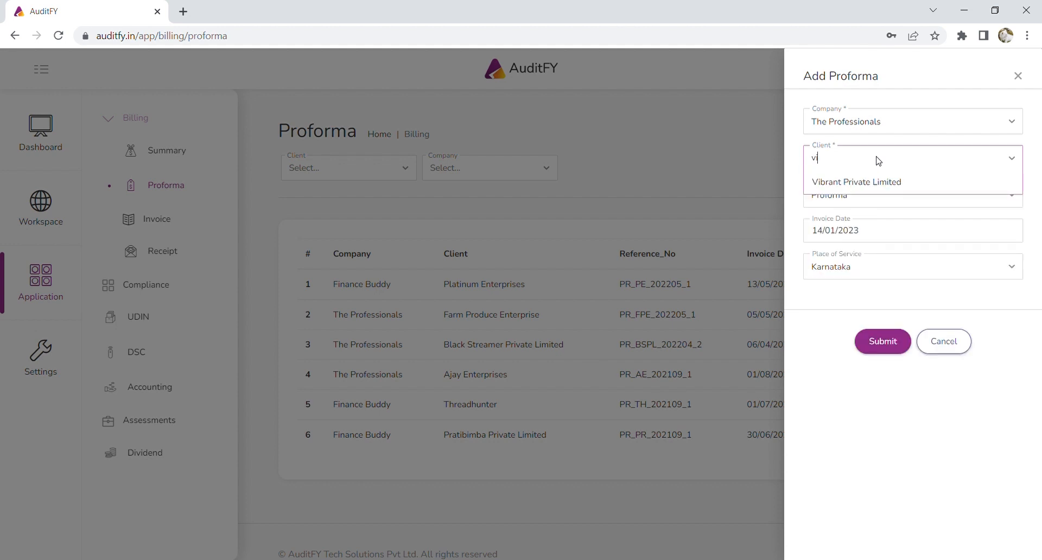
text(bra)
click(873, 181)
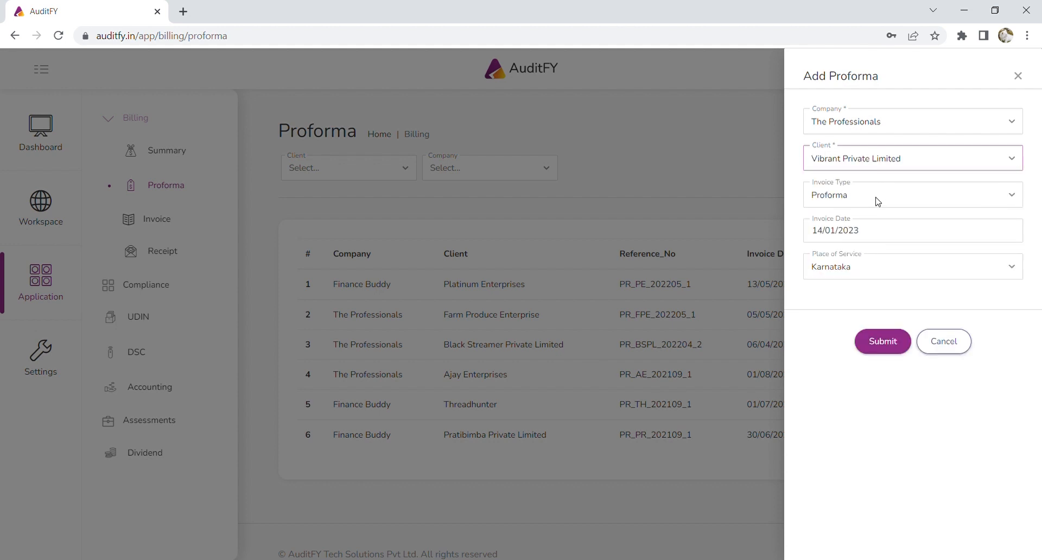
Keep invoice type Proforma, set date 10/01/2023, and submit the header details.
click(877, 199)
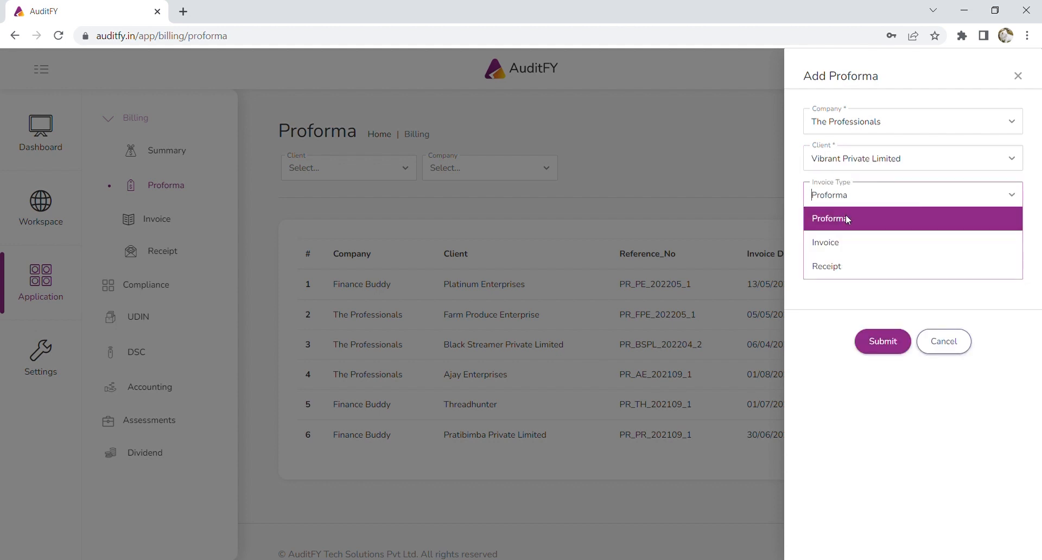
click(858, 202)
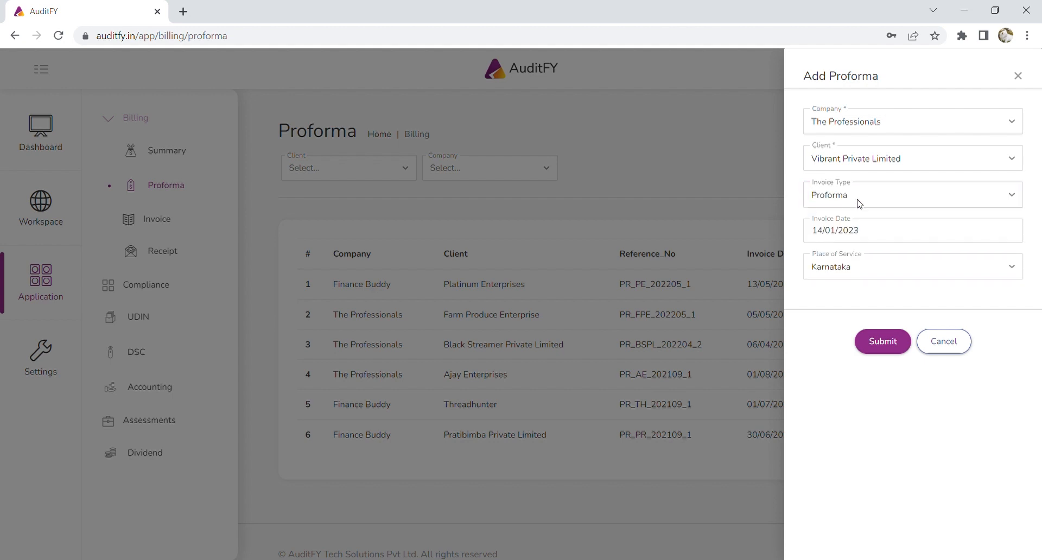
click(877, 234)
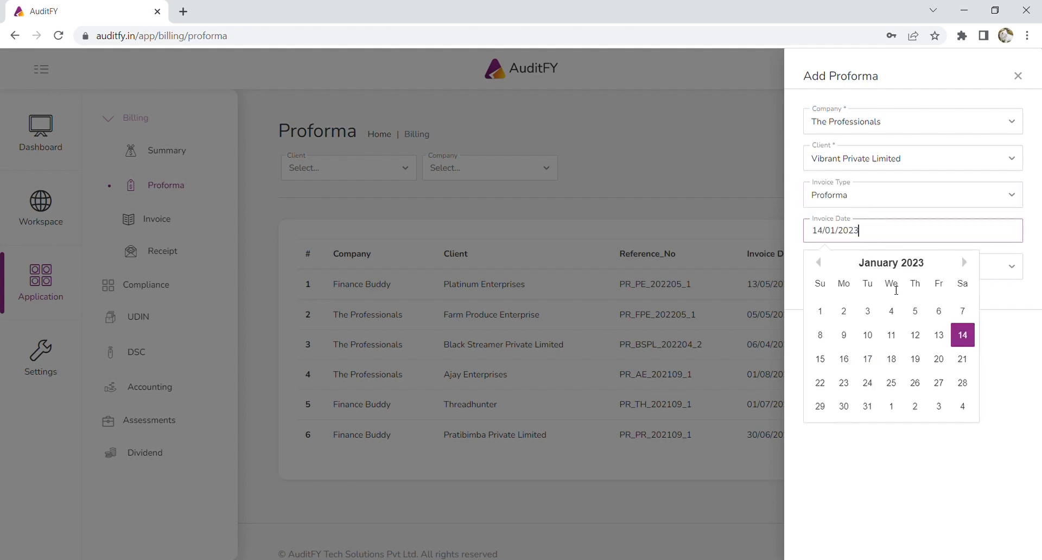
click(867, 335)
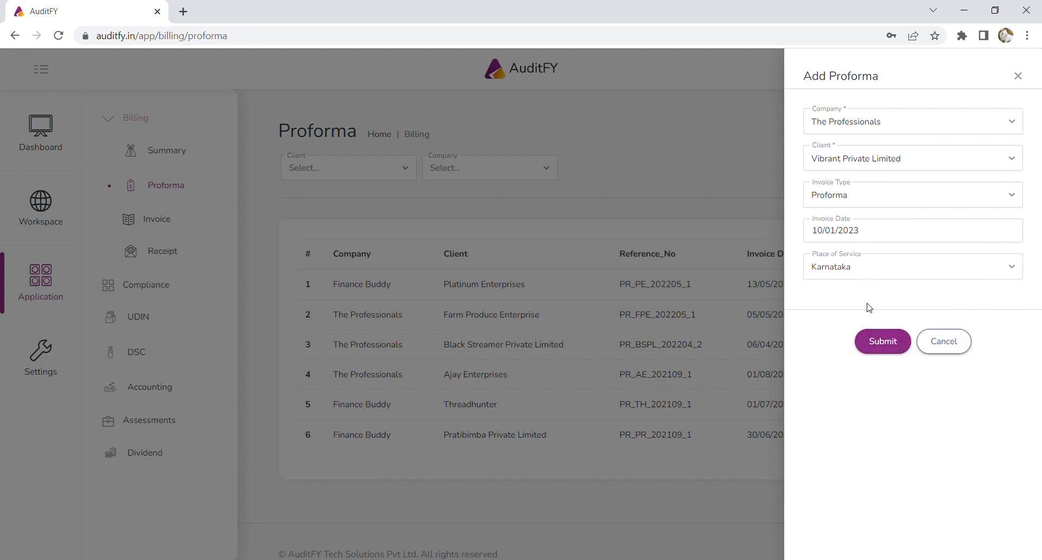
click(881, 347)
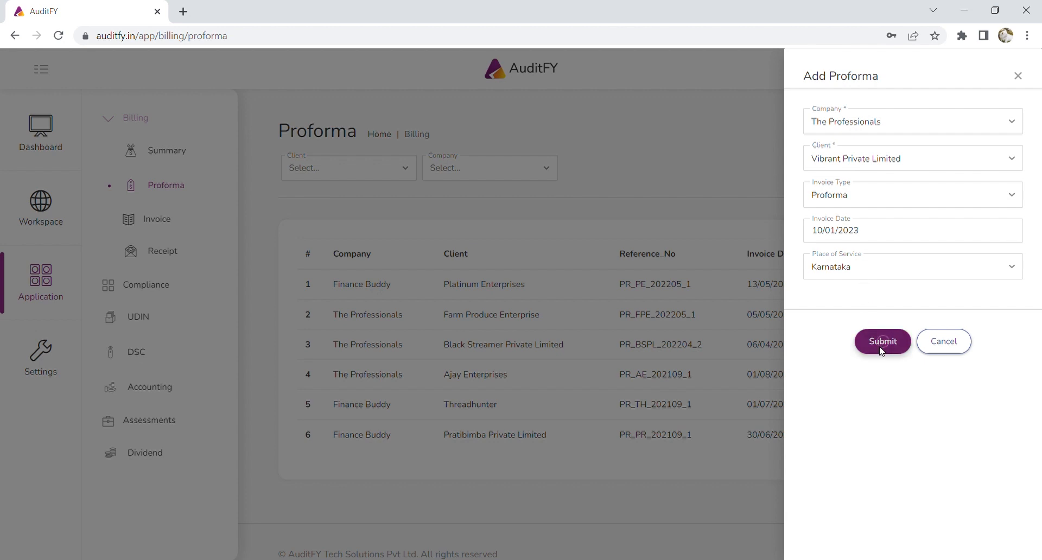
Add a Processing of Monthly Payroll line with '- December 2022' appended to its particulars.
scroll(882, 352, down, 4)
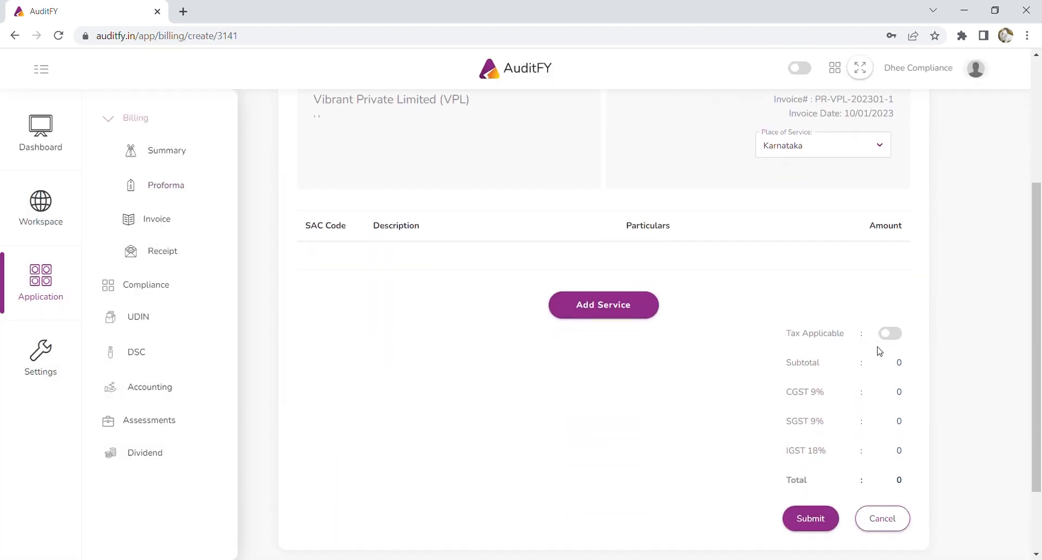
click(639, 307)
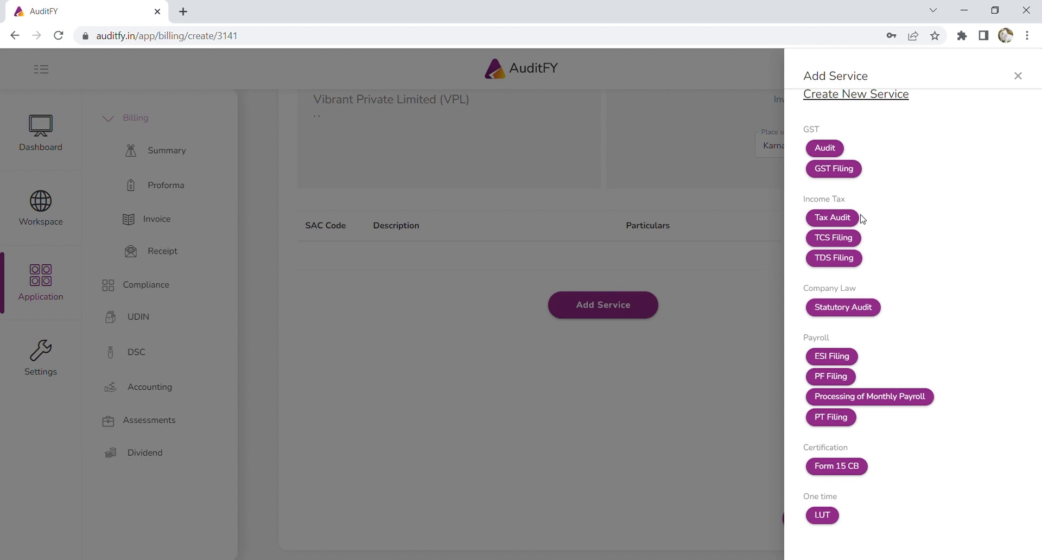
click(891, 405)
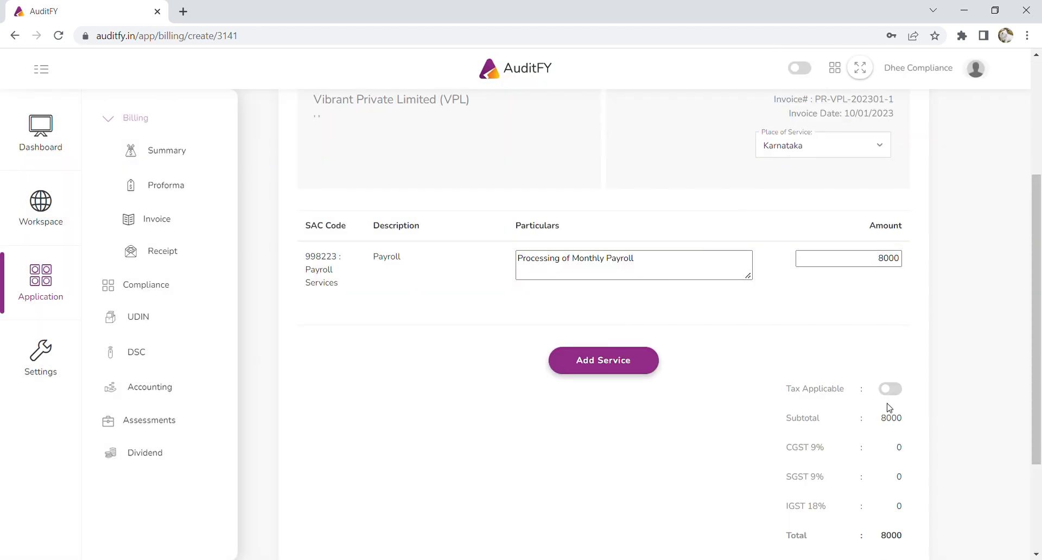
click(702, 267)
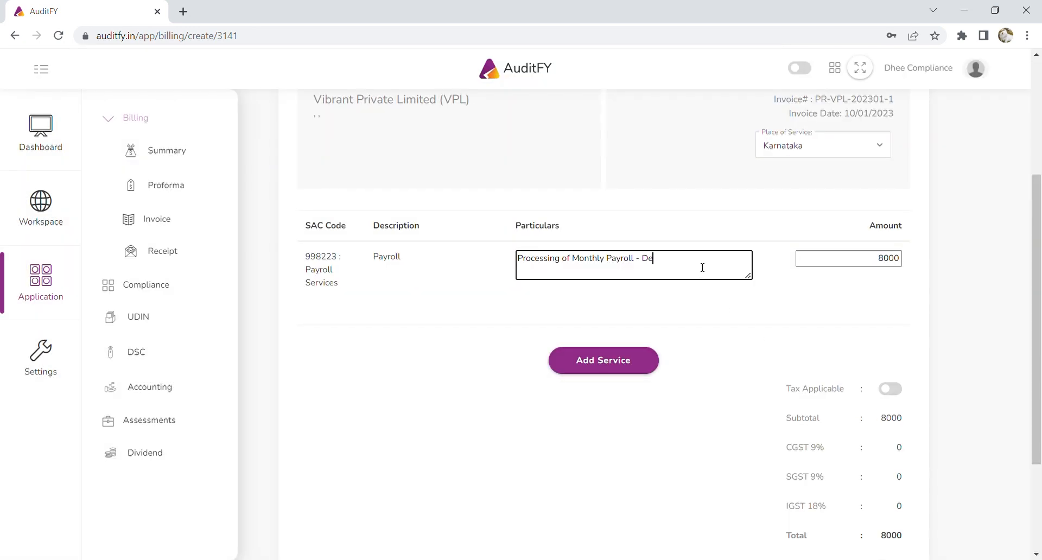
text(- December 2022)
Set the line amount to 10000, apply GST, and save the proforma totalling 11,800.
scroll(880, 344, down, 2)
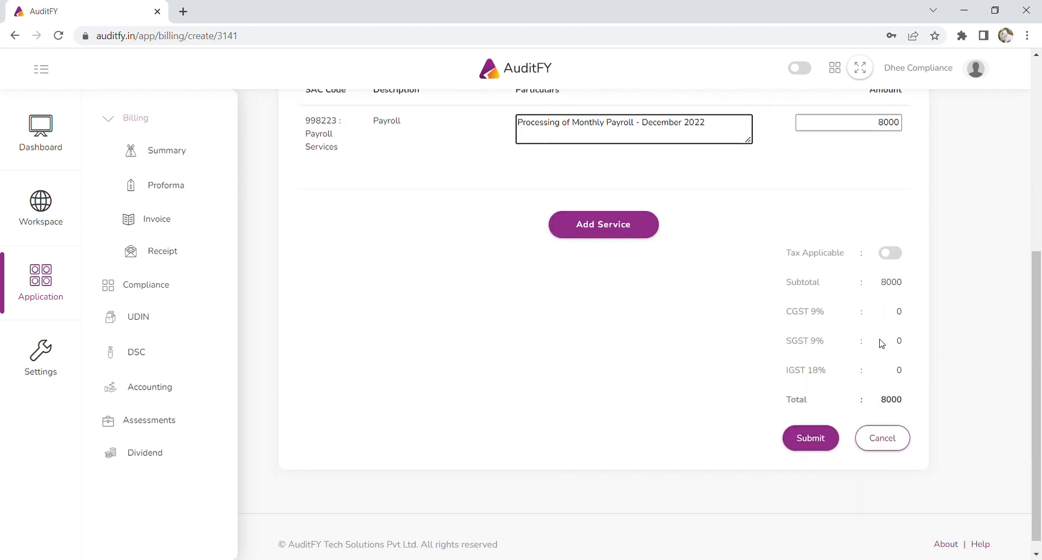
drag(874, 192, 922, 195)
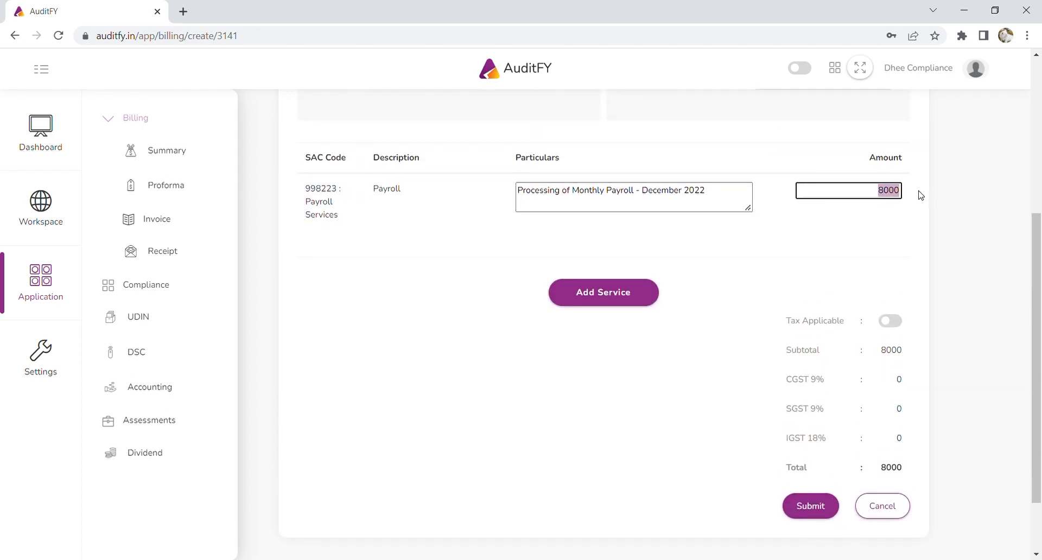
text(10000)
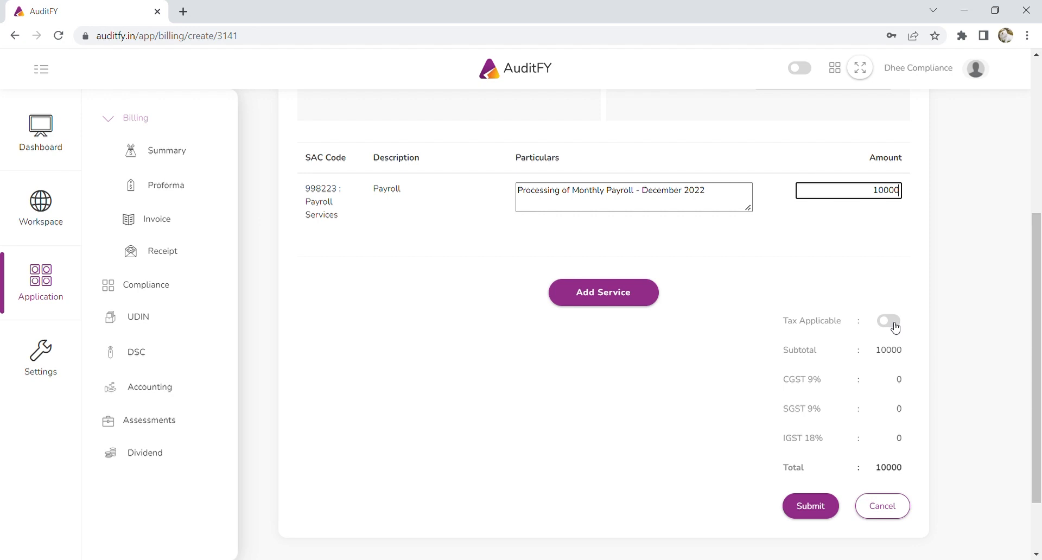
click(895, 327)
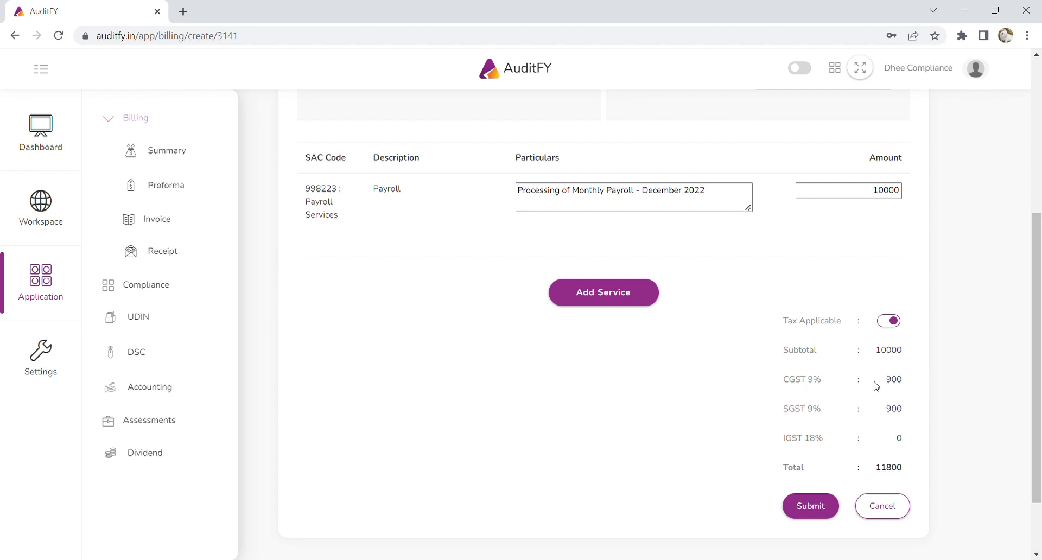
scroll(874, 385, up, 5)
scroll(865, 410, down, 6)
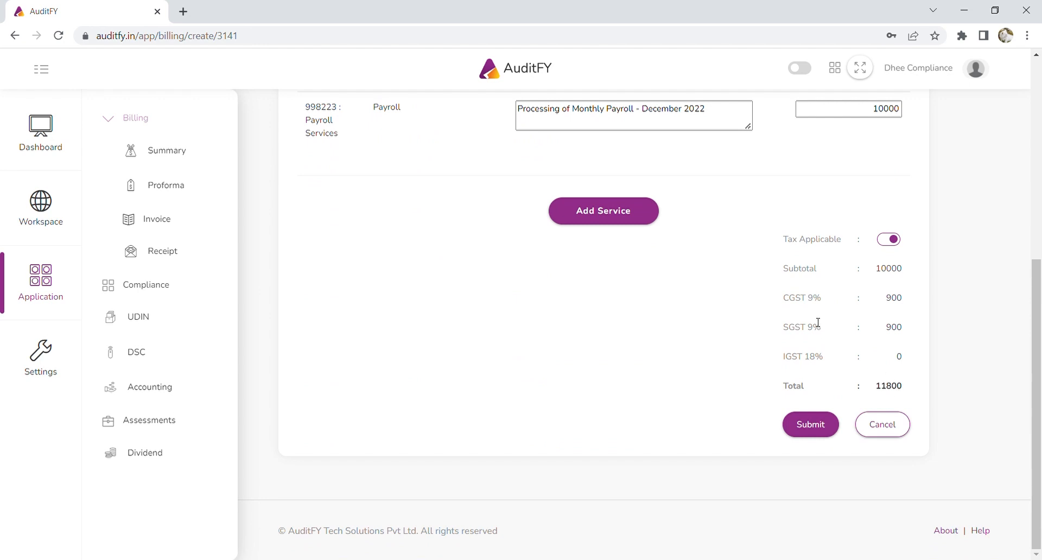
scroll(758, 309, up, 3)
drag(319, 245, 390, 242)
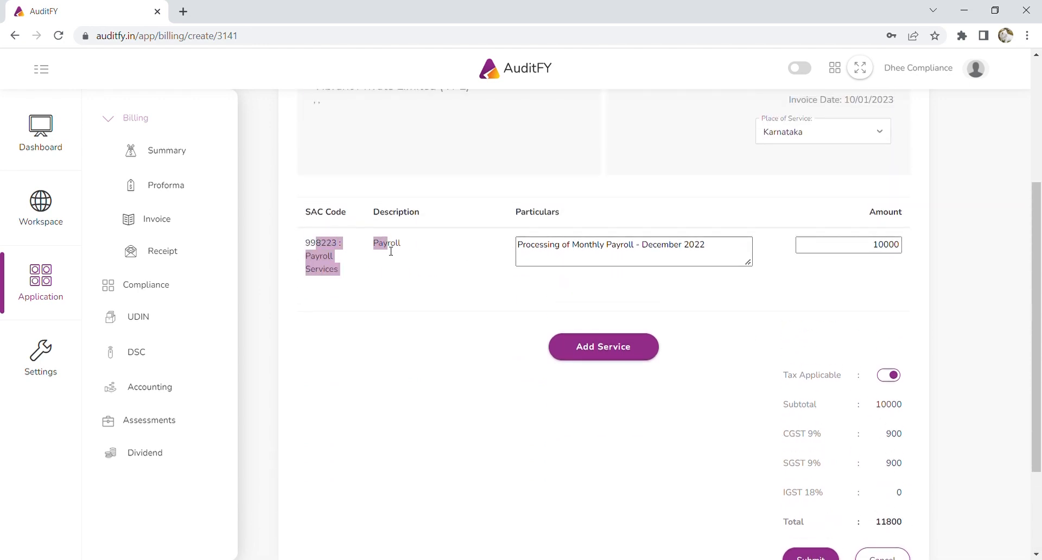
click(421, 275)
scroll(596, 353, down, 3)
click(806, 427)
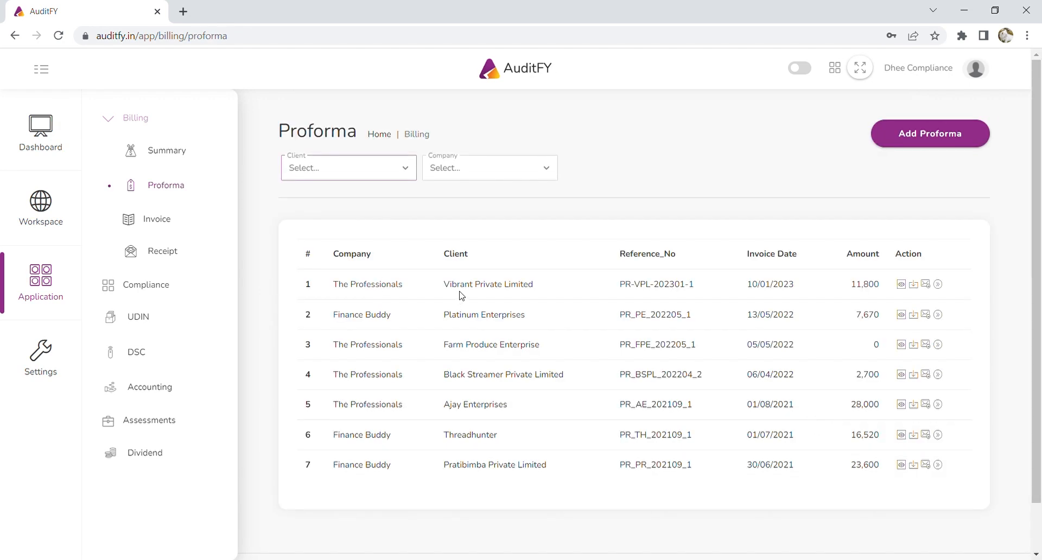
Check proforma PR-VPL-202301-1 without changes, then save it as a PDF.
drag(339, 284, 890, 291)
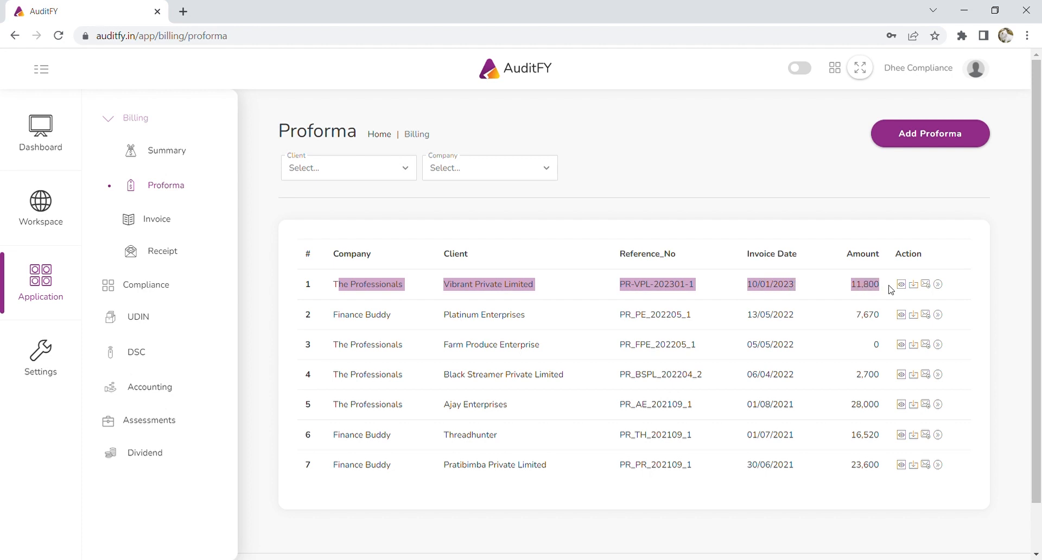
click(902, 285)
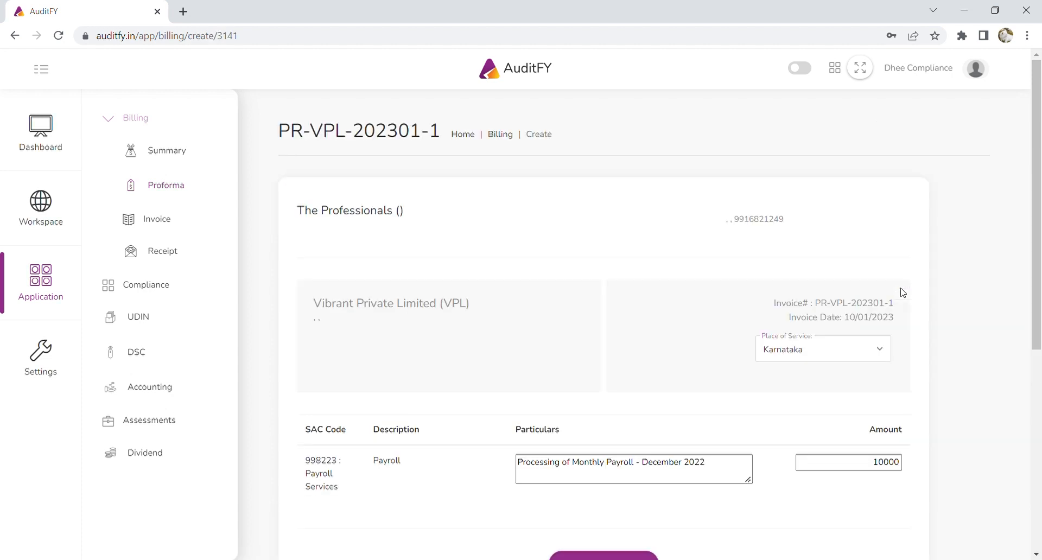
scroll(573, 362, down, 5)
click(881, 437)
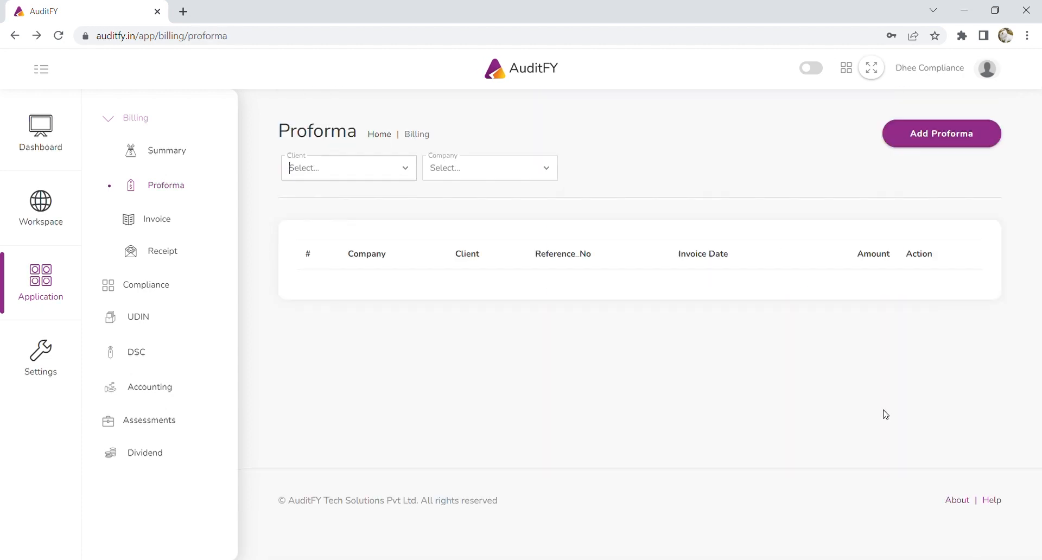
click(920, 289)
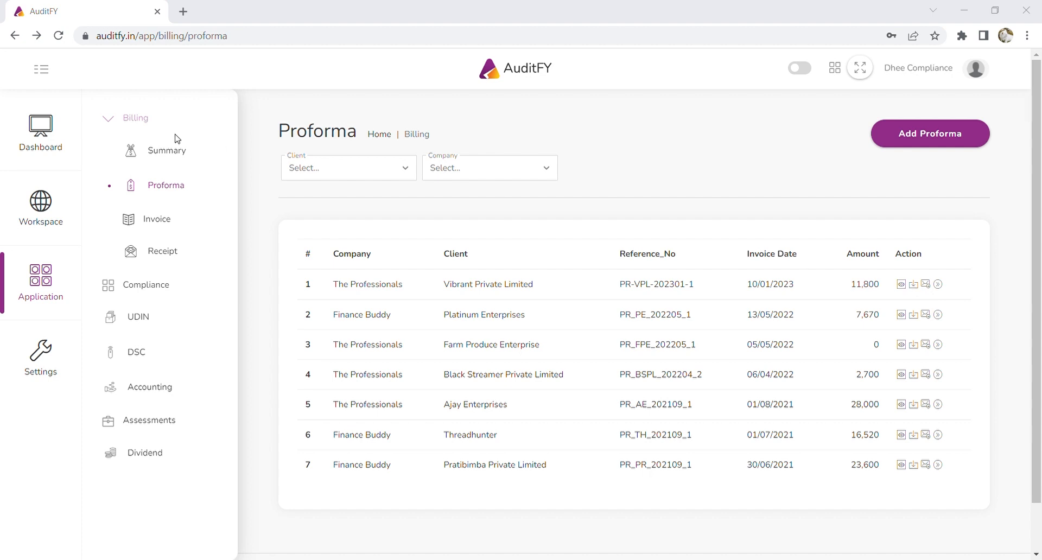
click(531, 357)
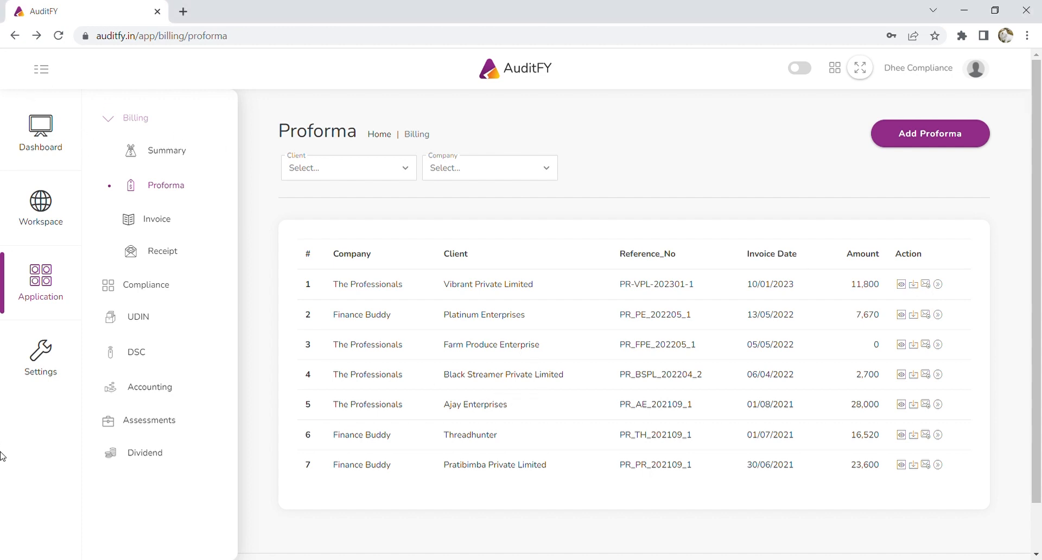
Read through PR-VPL-202301-1.pdf in Chrome's PDF viewer, then return to AuditFY.
click(66, 545)
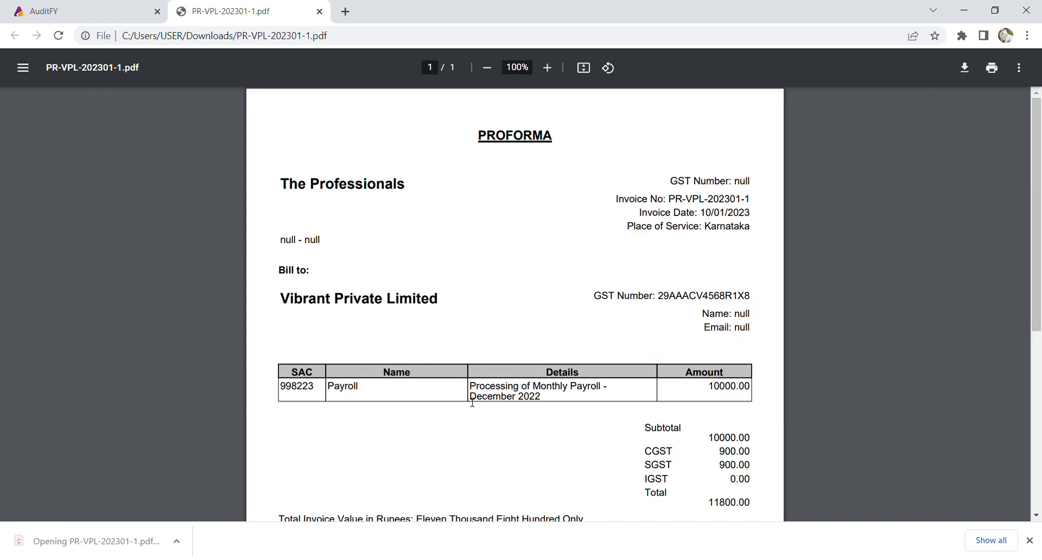
scroll(491, 278, down, 1)
scroll(493, 281, down, 5)
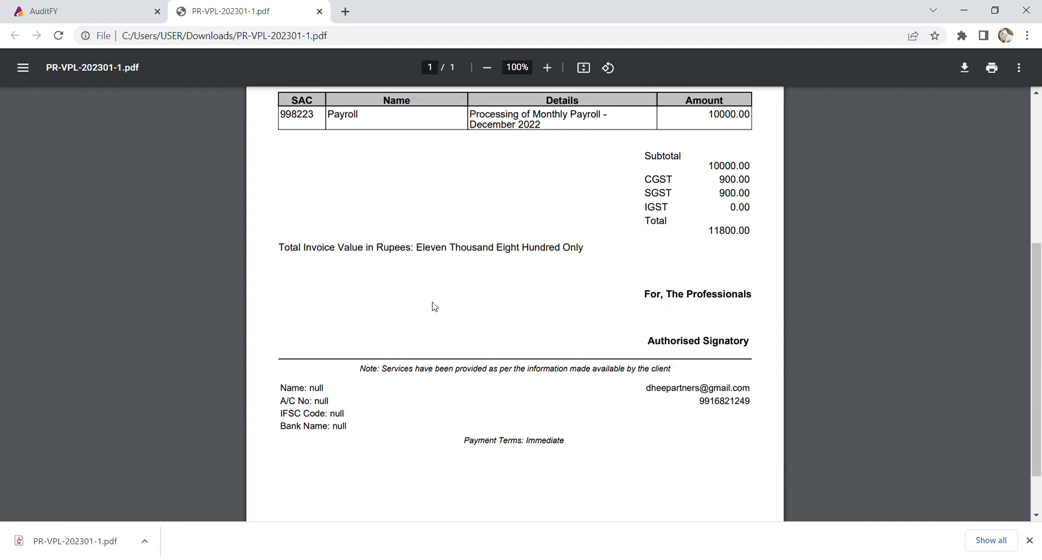
scroll(715, 354, up, 5)
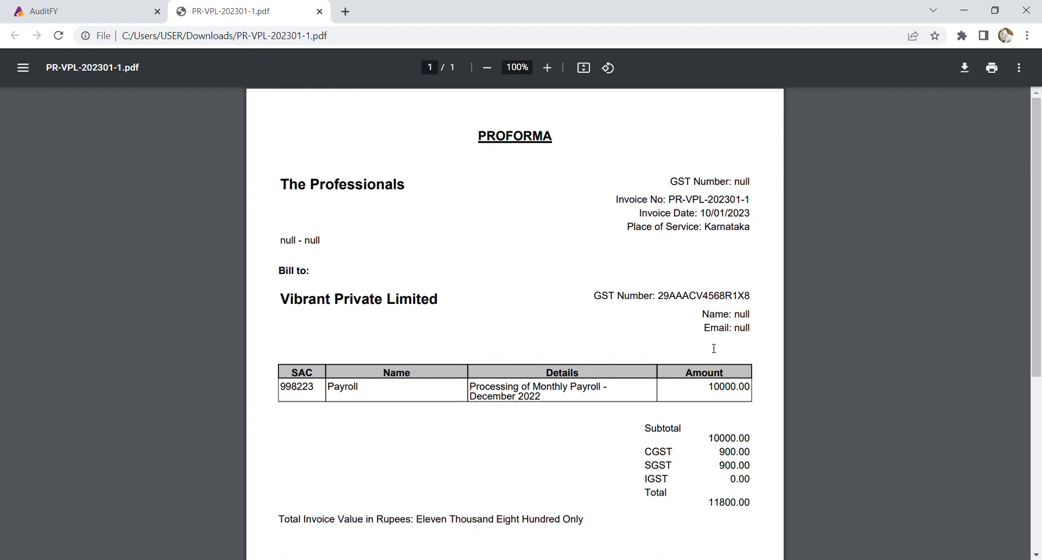
click(68, 7)
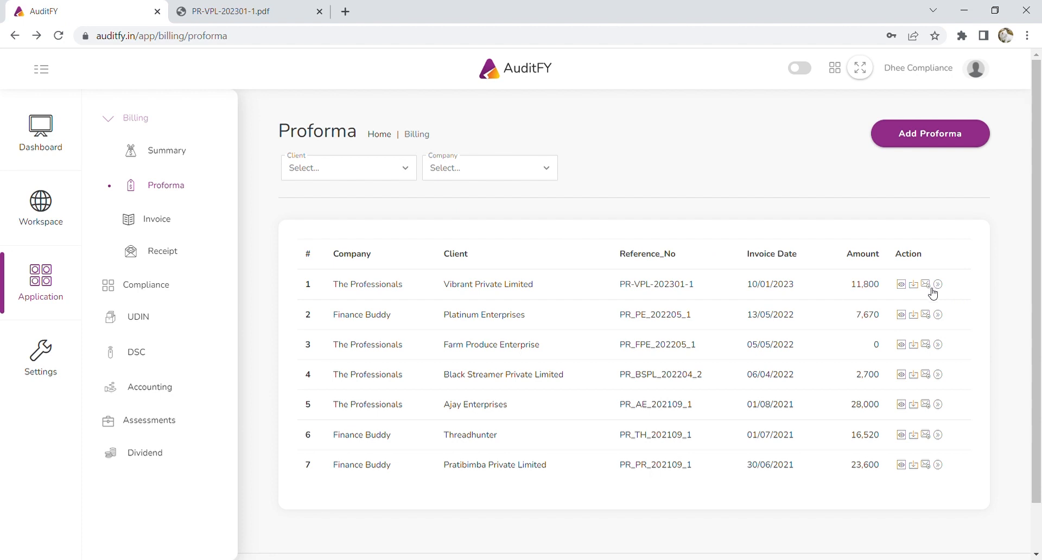
Convert proforma PR-VPL-202301-1 for Vibrant Private Limited into an invoice.
drag(345, 291, 882, 290)
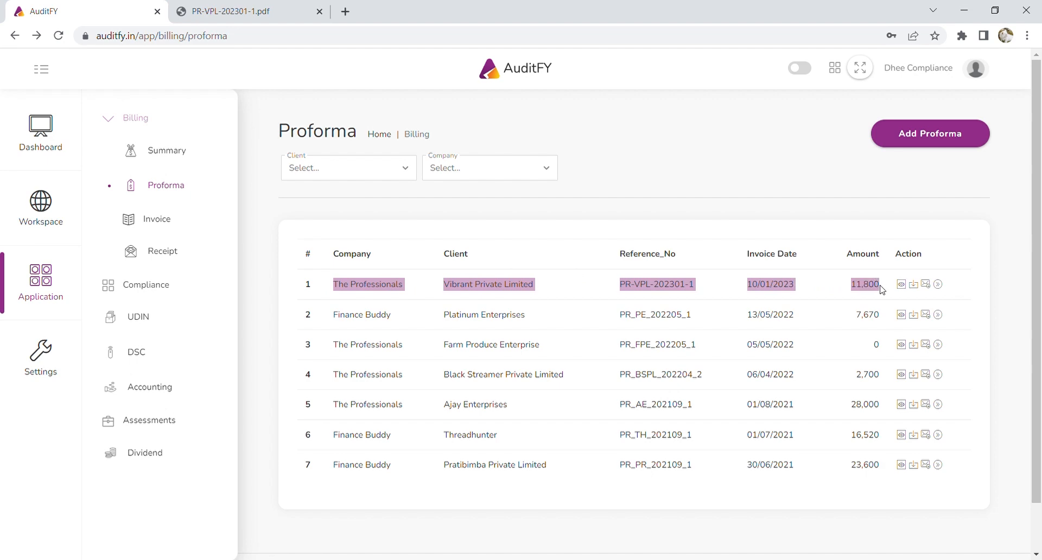
click(941, 288)
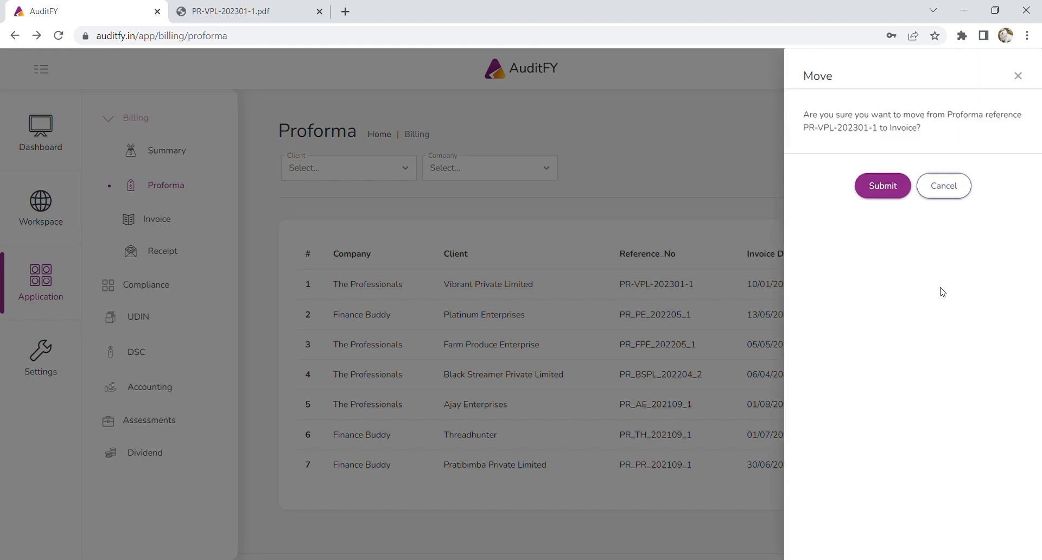
click(884, 190)
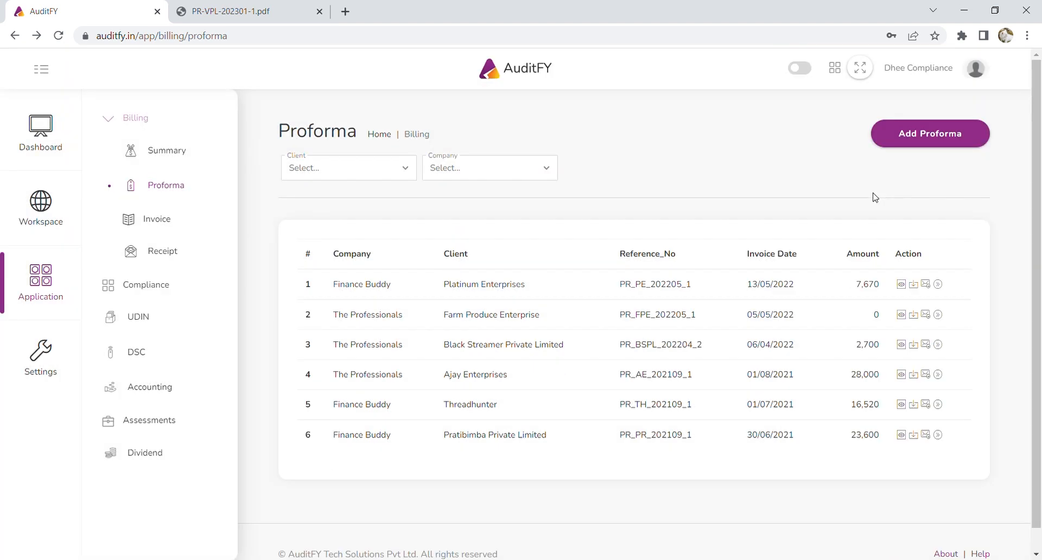
Review invoice IN-VPL-202301-1 in the Invoice list and download it as a PDF.
click(163, 223)
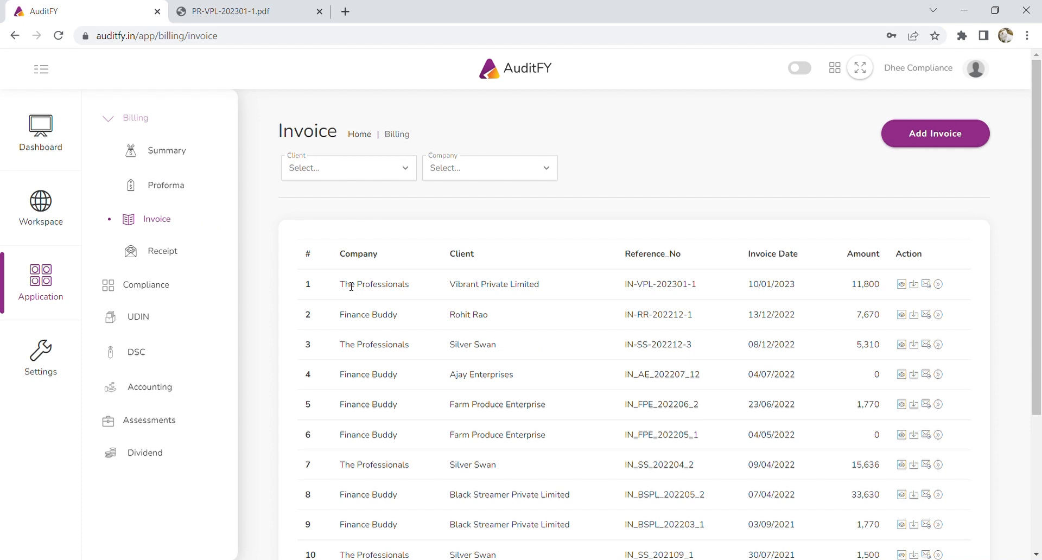
drag(351, 287, 832, 294)
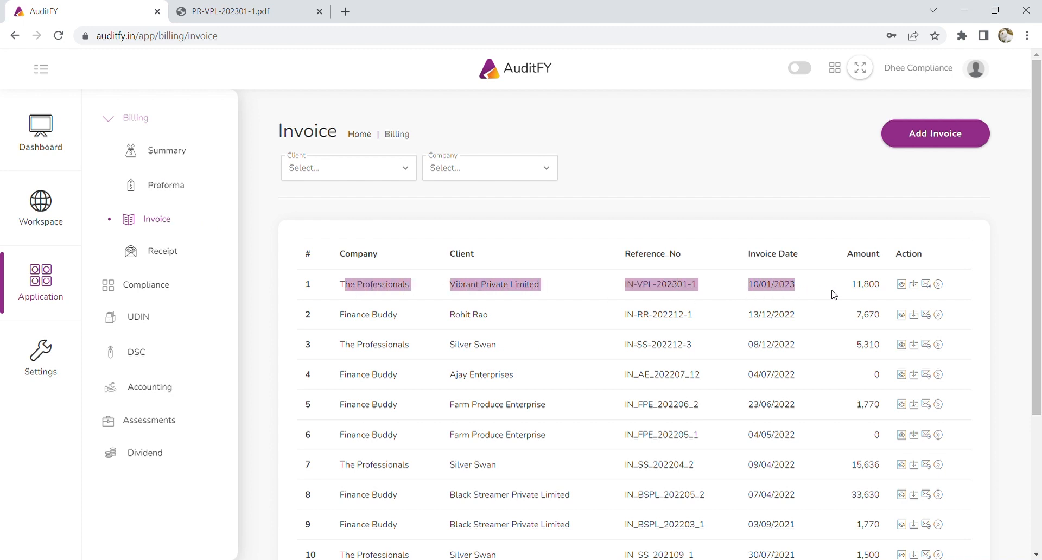
click(901, 285)
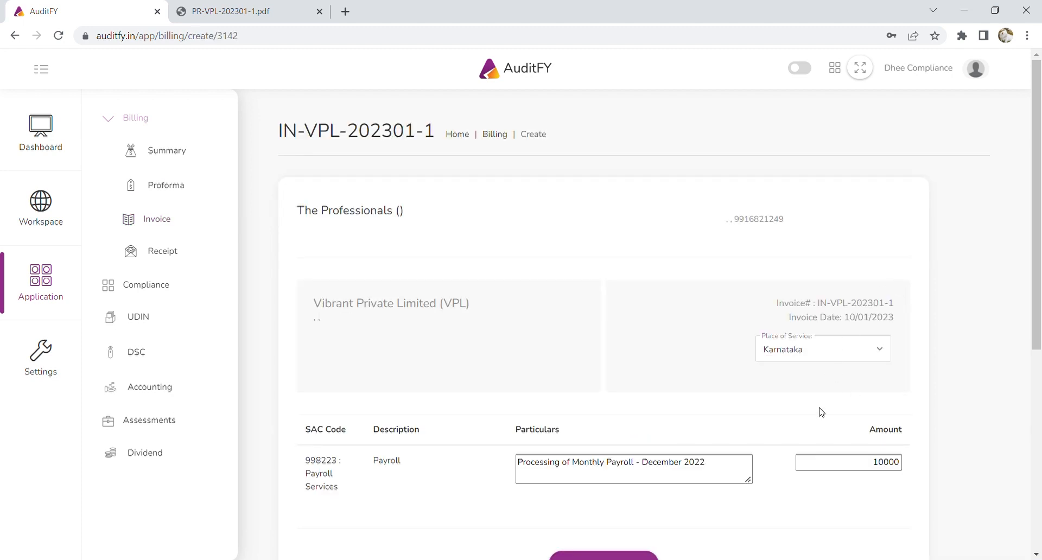
scroll(753, 434, down, 7)
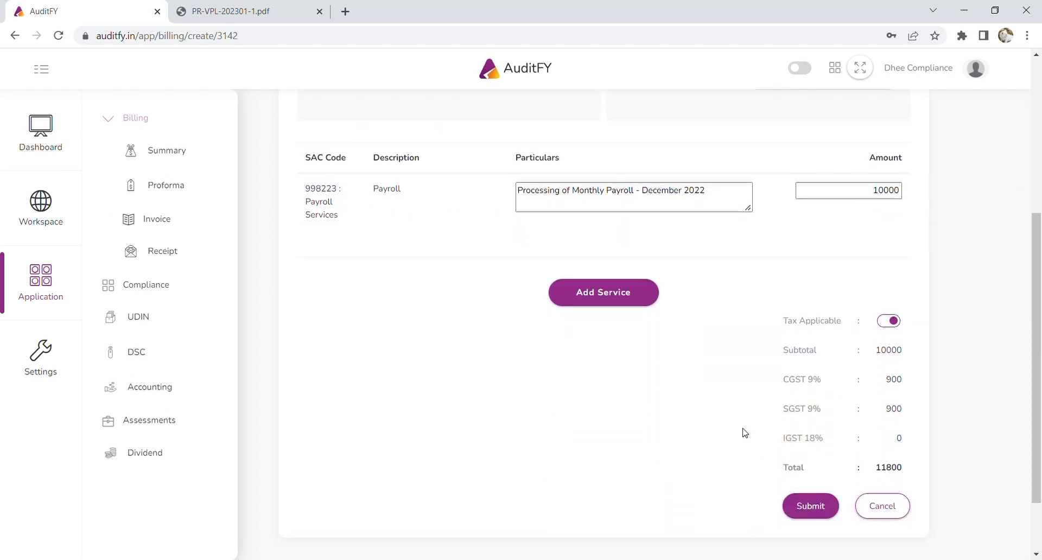
click(901, 429)
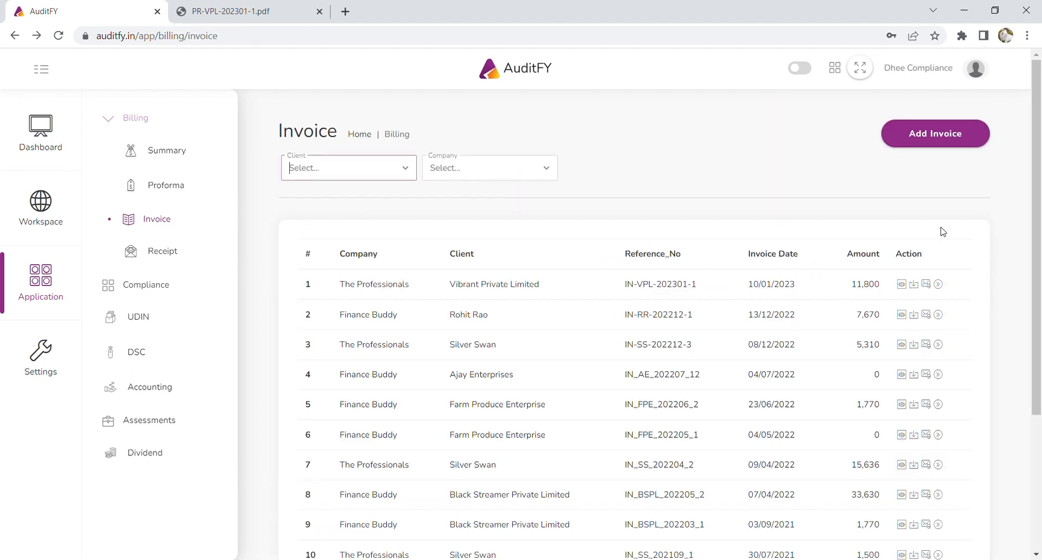
click(915, 285)
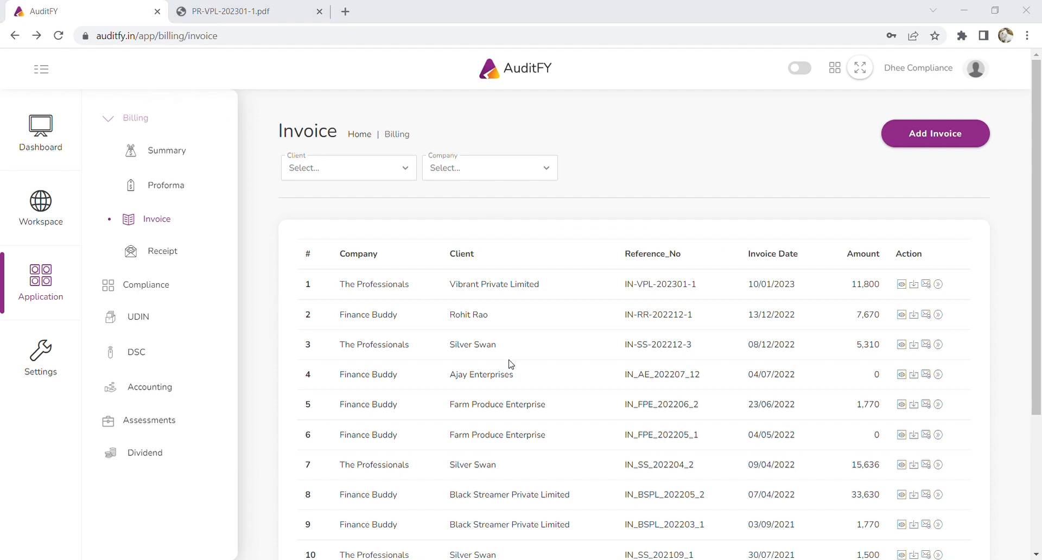
Compare IN-VPL-202301-1.pdf against the proforma PDF, then return to AuditFY's Invoice list.
click(48, 543)
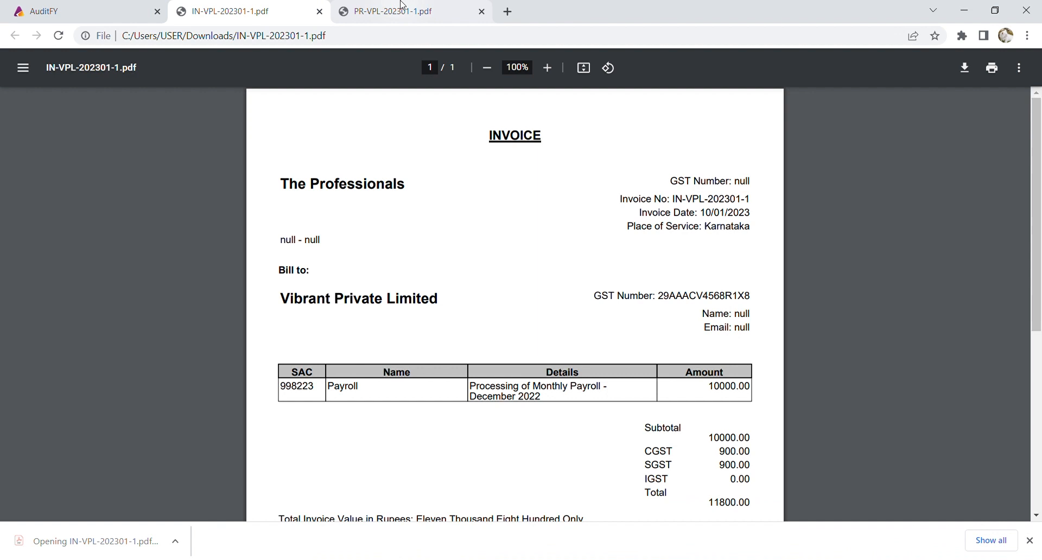
click(400, 10)
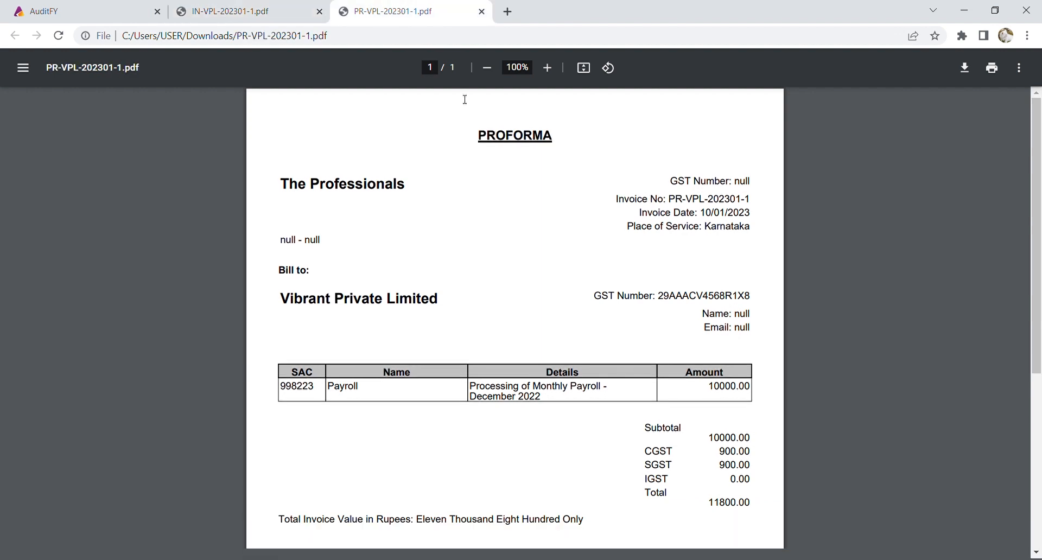
key(ctrl+shift+Tab)
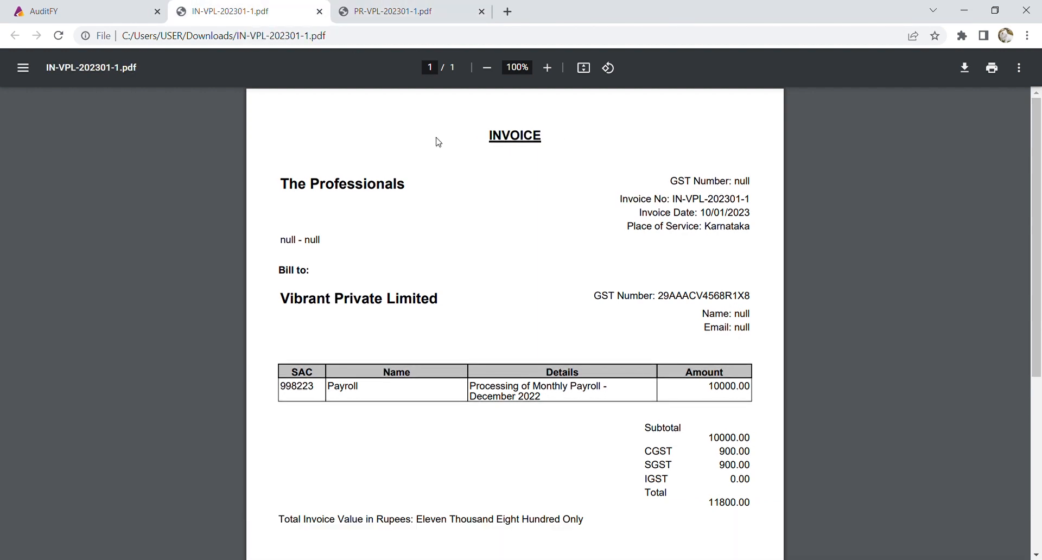
click(142, 8)
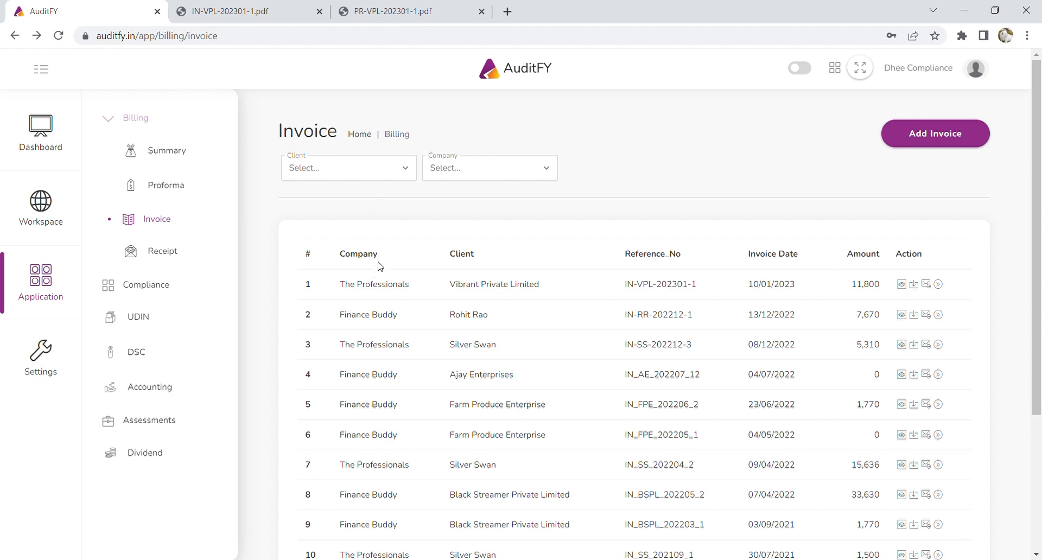
Record receipt for IN-VPL-202301-1: 0 cash, 10800 by bank, 1000 TDS.
drag(360, 286, 820, 290)
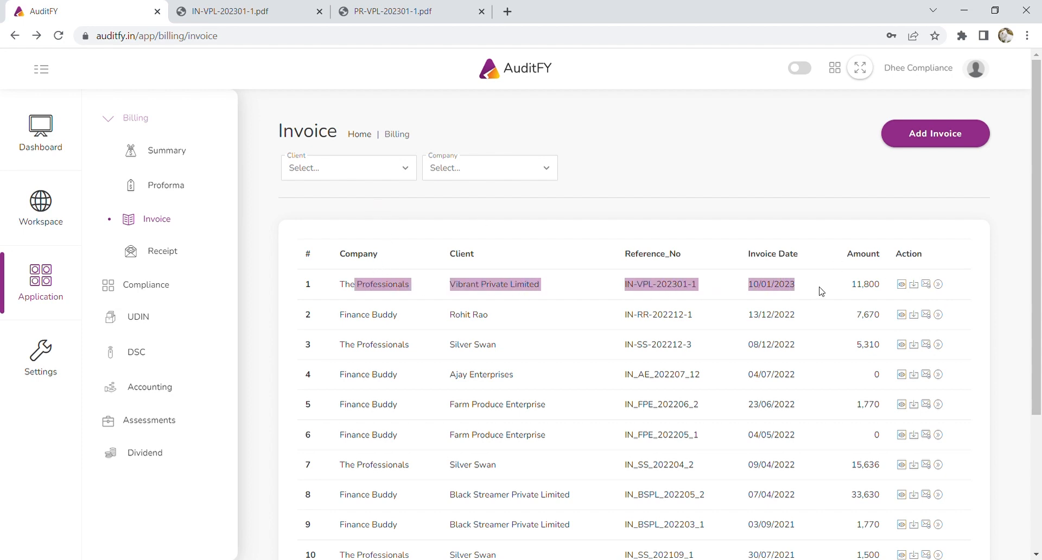
click(821, 292)
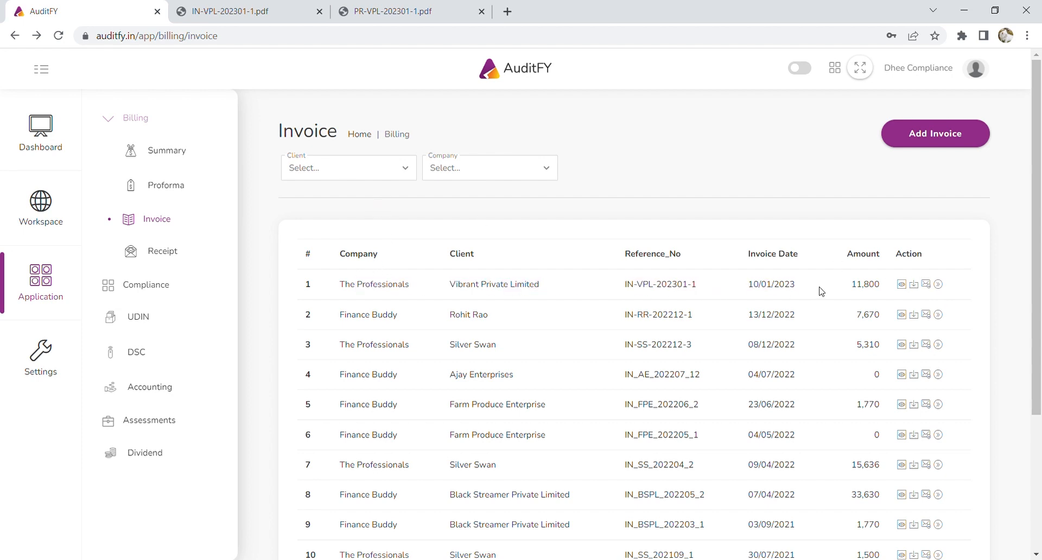
click(939, 285)
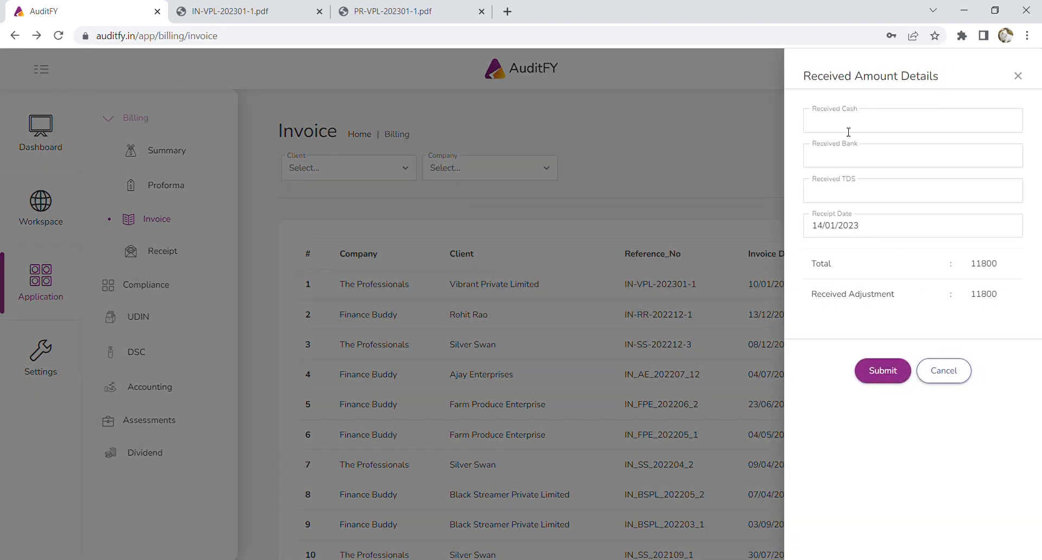
click(845, 123)
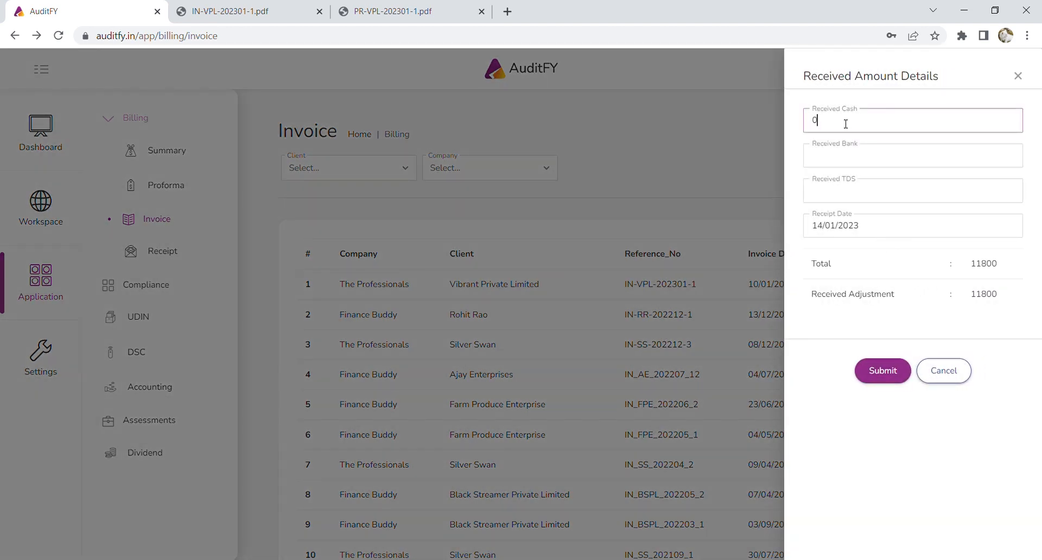
click(847, 162)
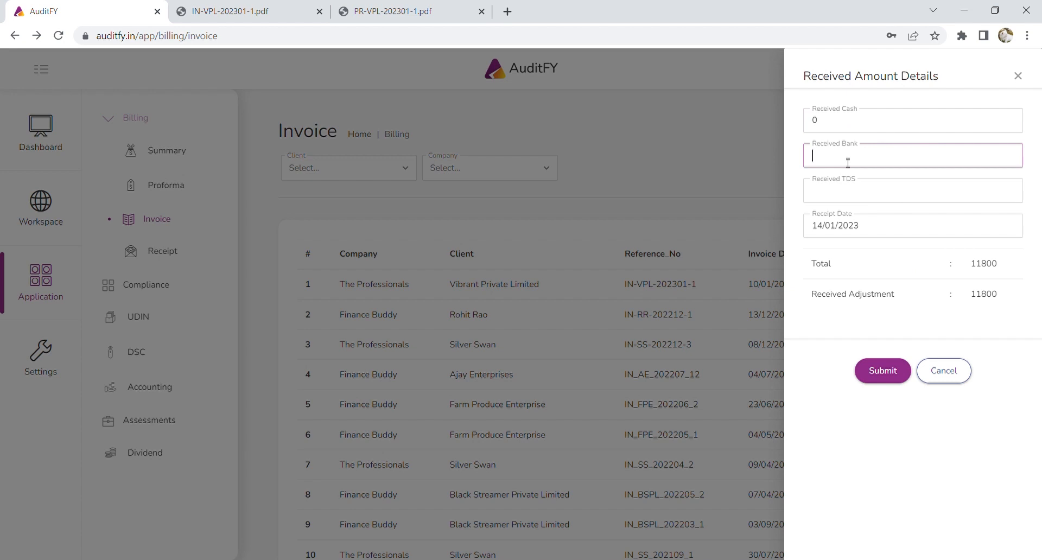
text(10800)
click(848, 196)
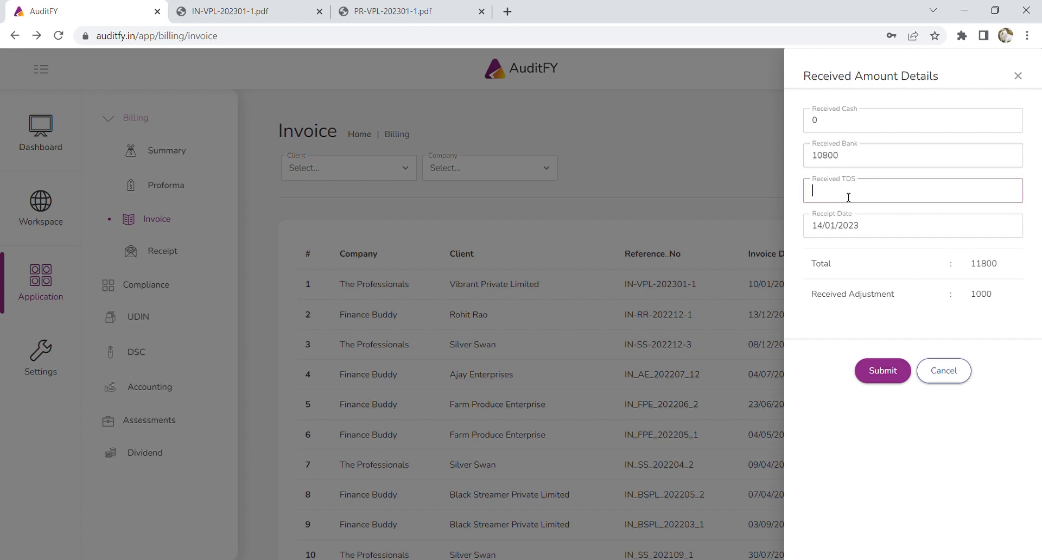
text(1000)
click(883, 373)
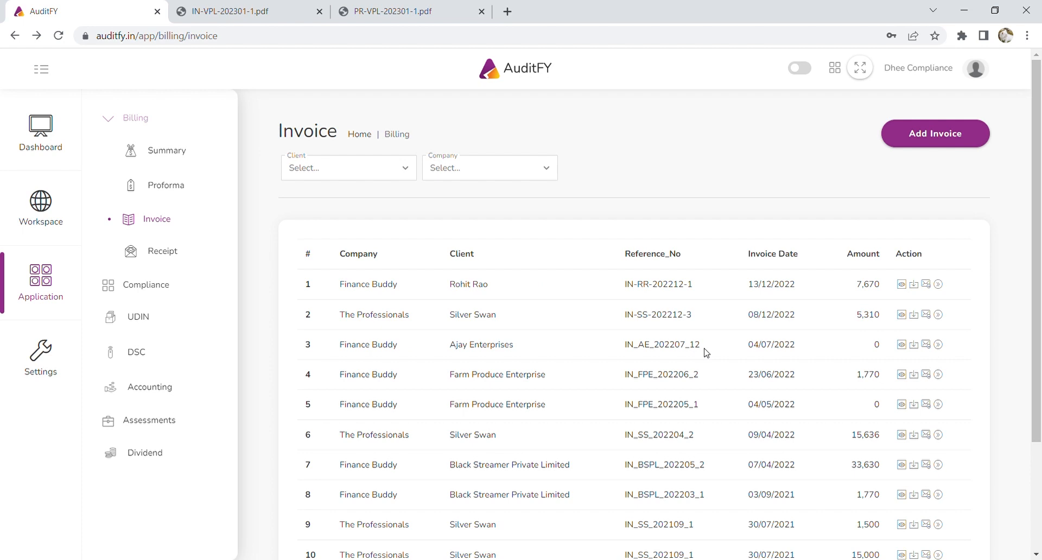
Browse the Receipt, Proforma and Invoice lists, ending on the Proforma list.
click(155, 251)
drag(385, 288, 753, 289)
click(174, 193)
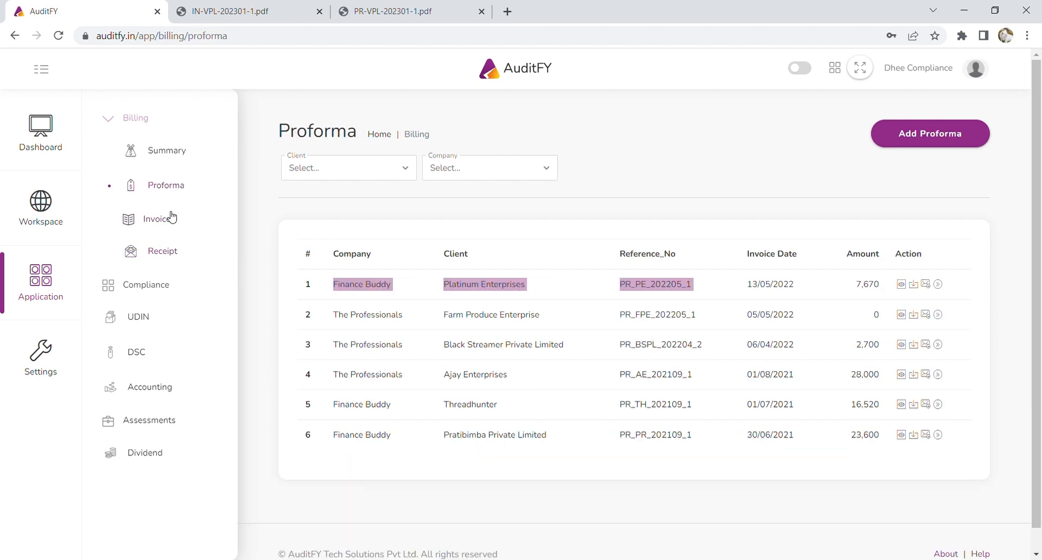
click(169, 217)
click(175, 253)
click(179, 194)
Filter proformas by client Vibrant Private Limited, then Platinum Enterprises, clearing each.
click(380, 174)
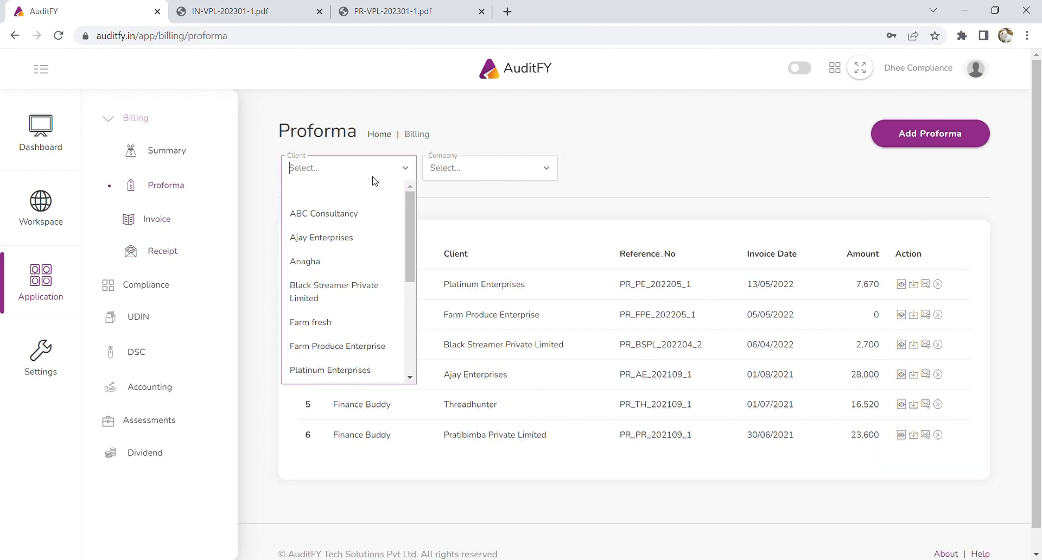
text(vibr)
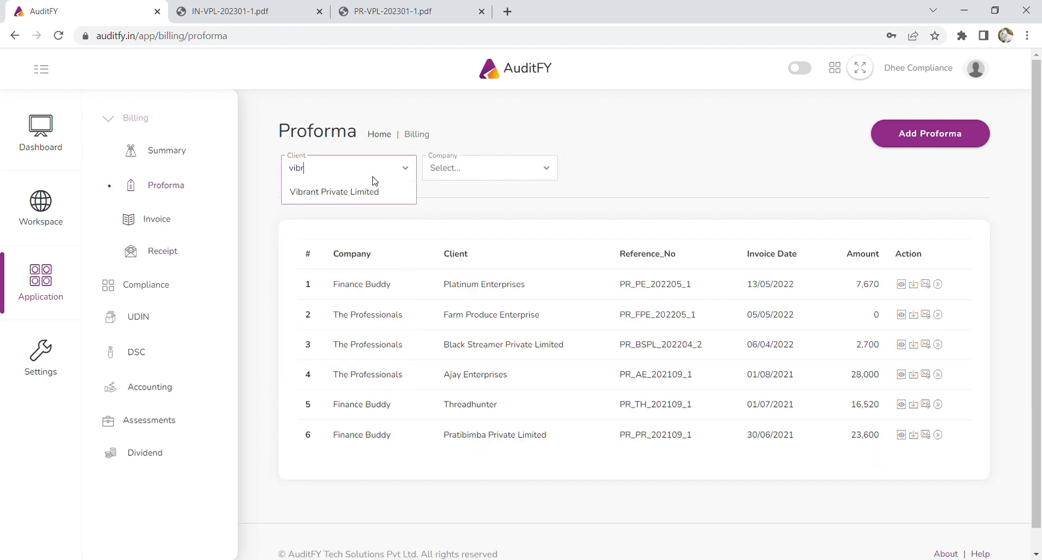
click(369, 192)
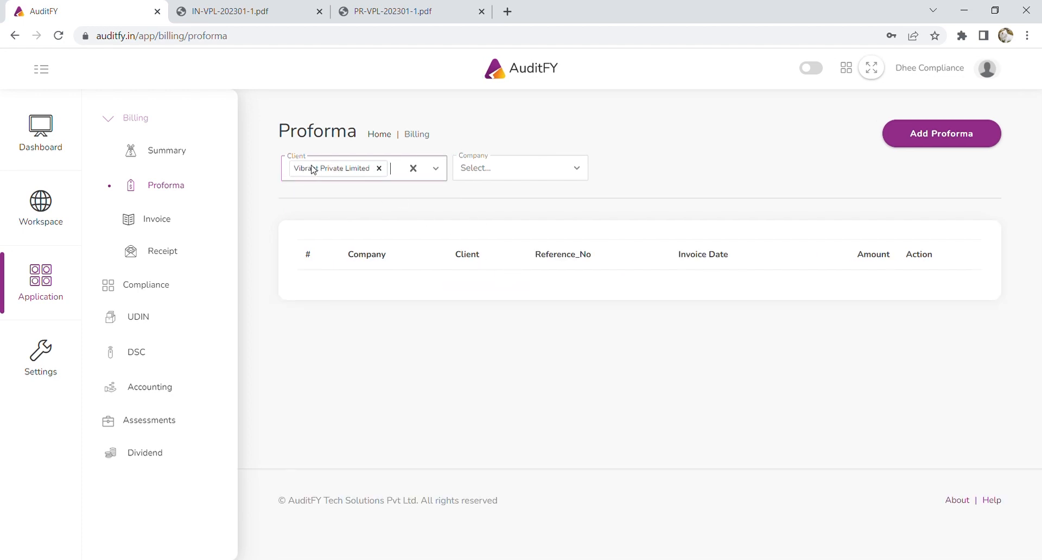
click(379, 169)
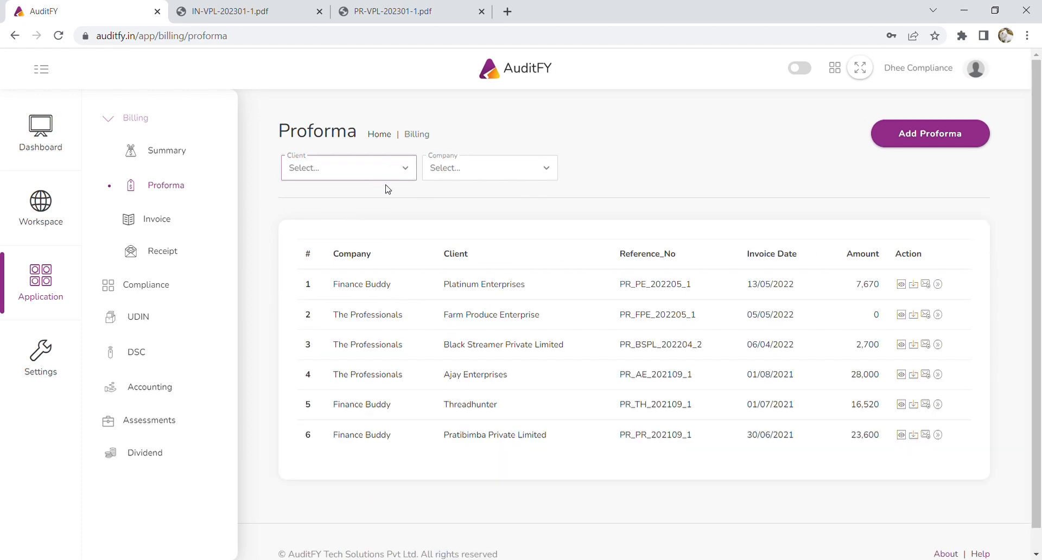
click(374, 175)
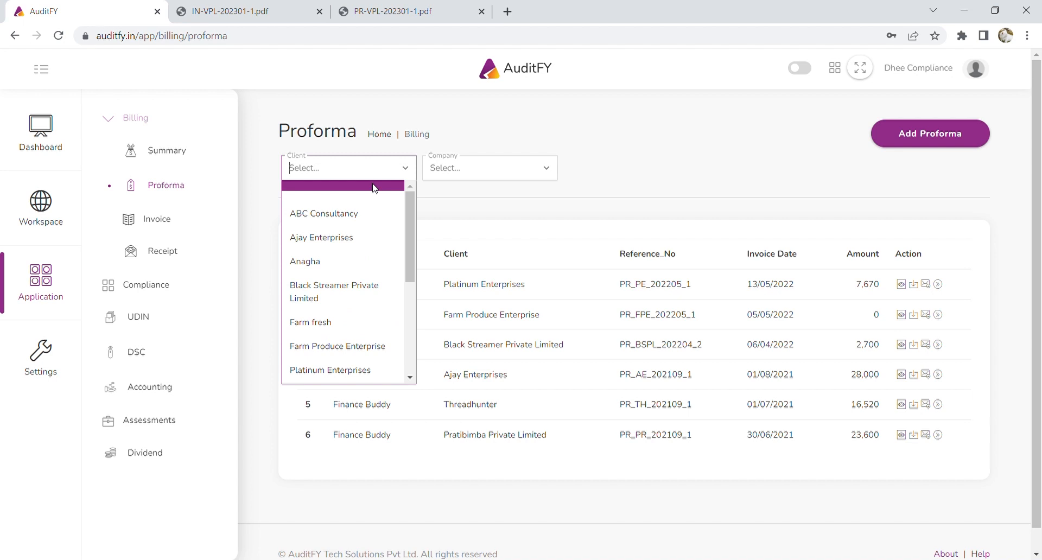
text(plat)
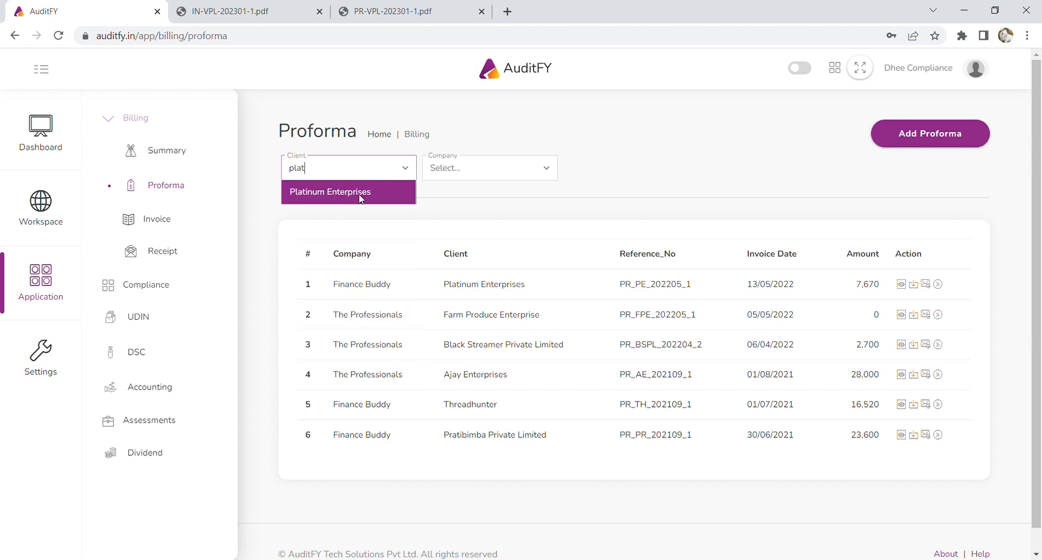
click(361, 196)
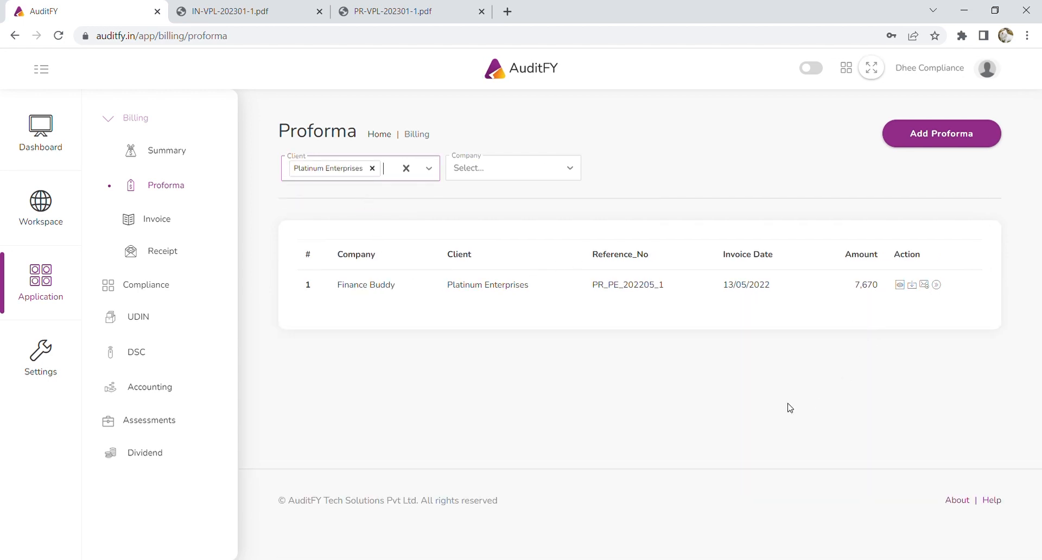
click(372, 168)
Filter proformas by company Finance Buddy, then The Professionals, and open the invoice list.
click(484, 176)
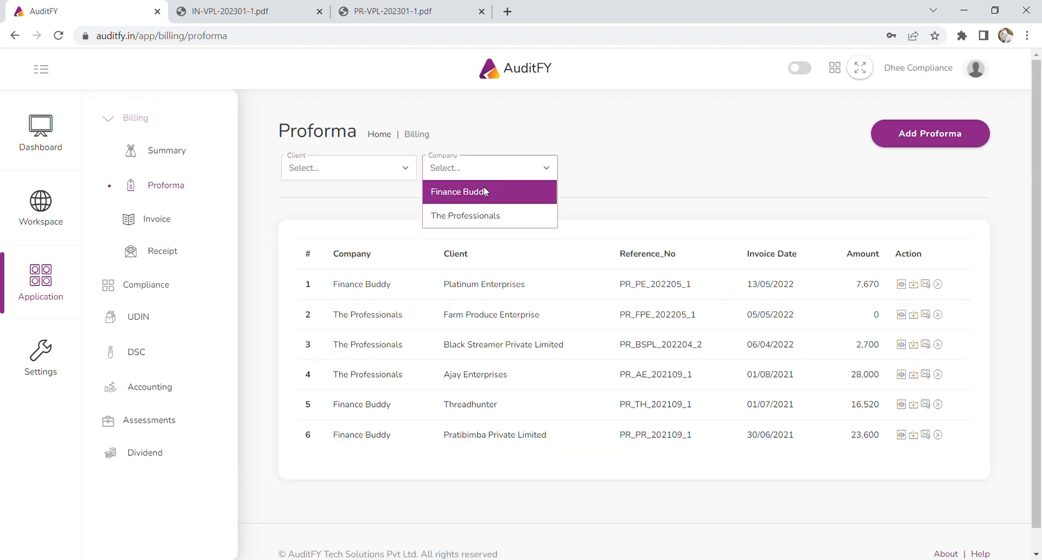
click(484, 191)
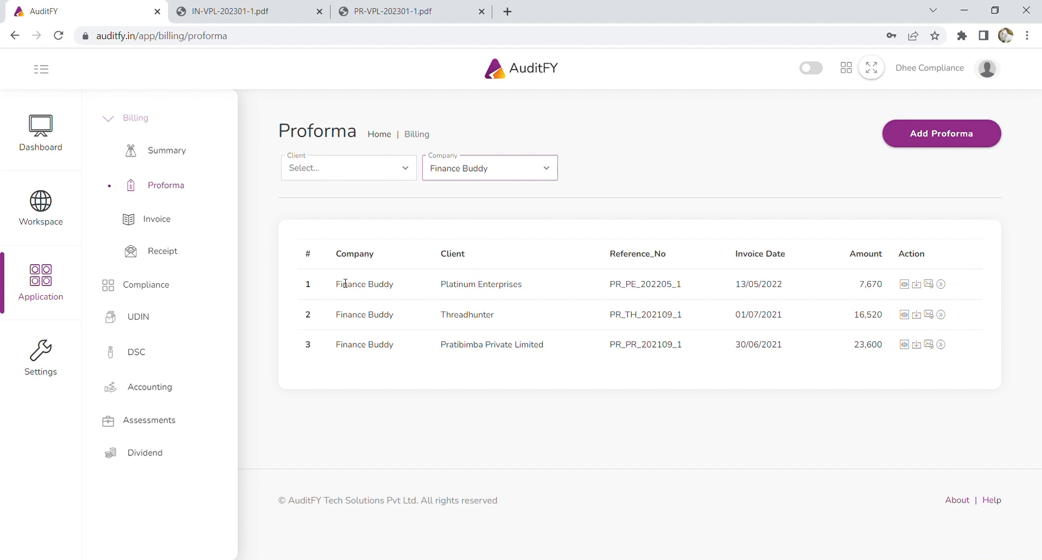
click(513, 168)
click(487, 215)
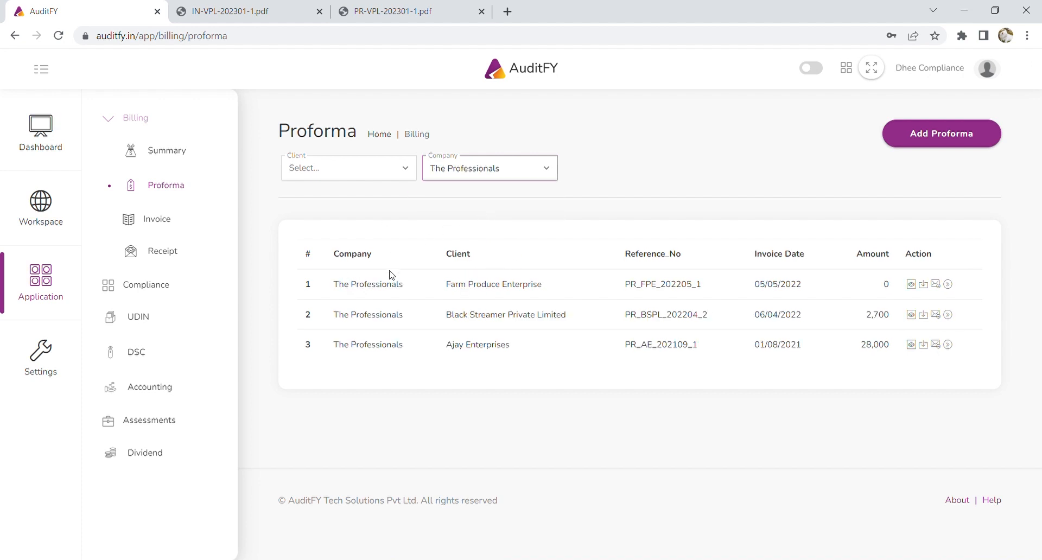
click(149, 221)
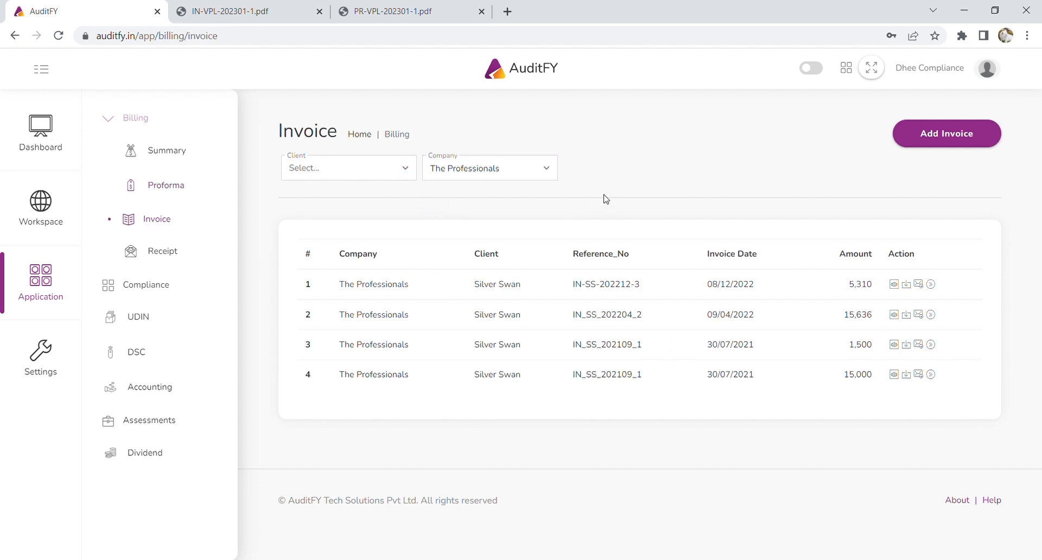
View the receipts list, then open the 2022-23 Compliance Summary.
click(160, 252)
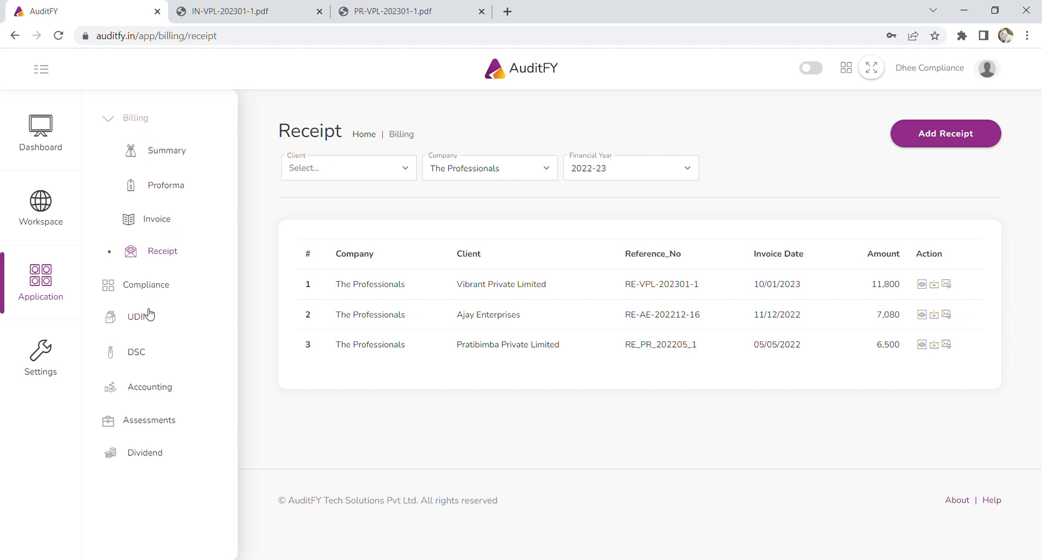
click(157, 287)
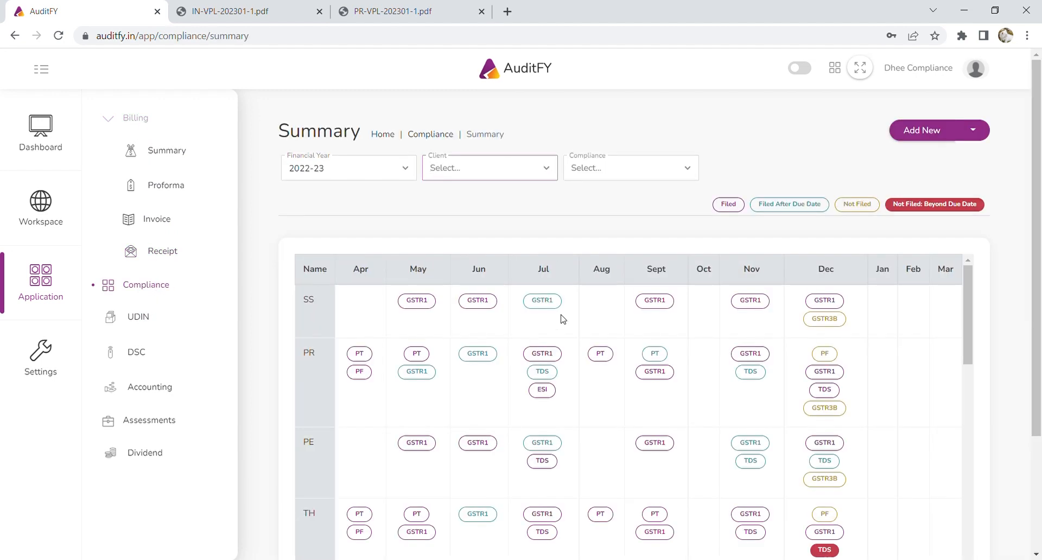
Collapse the secondary sidebar and scroll through the 2022-23 Compliance Summary grid.
click(44, 69)
scroll(779, 255, down, 3)
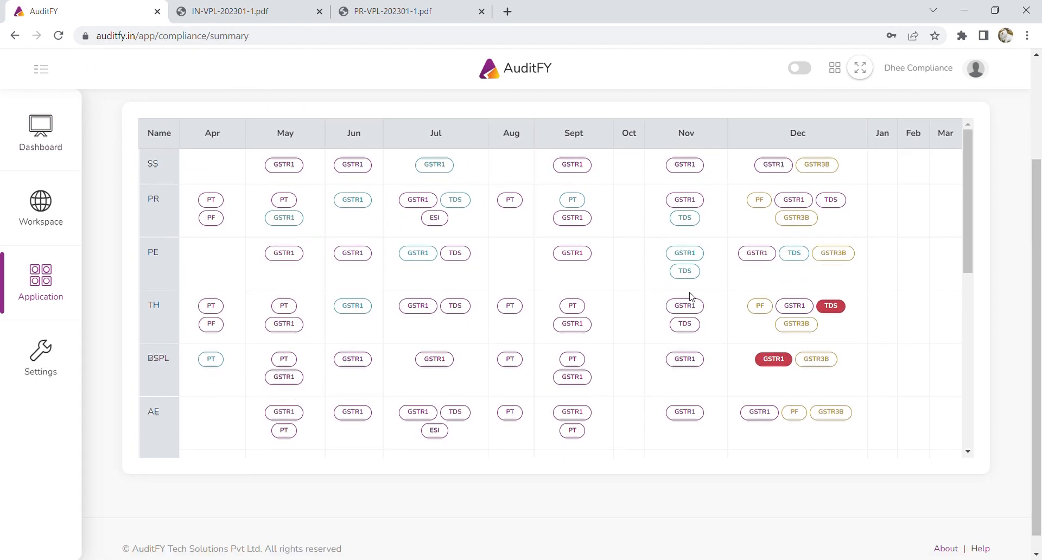
scroll(690, 298, up, 2)
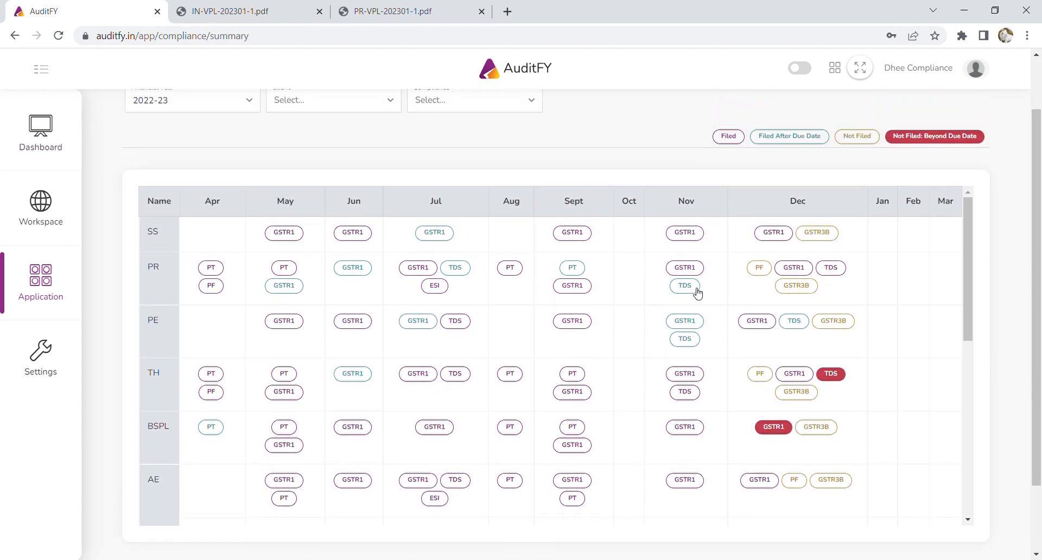
scroll(682, 336, up, 1)
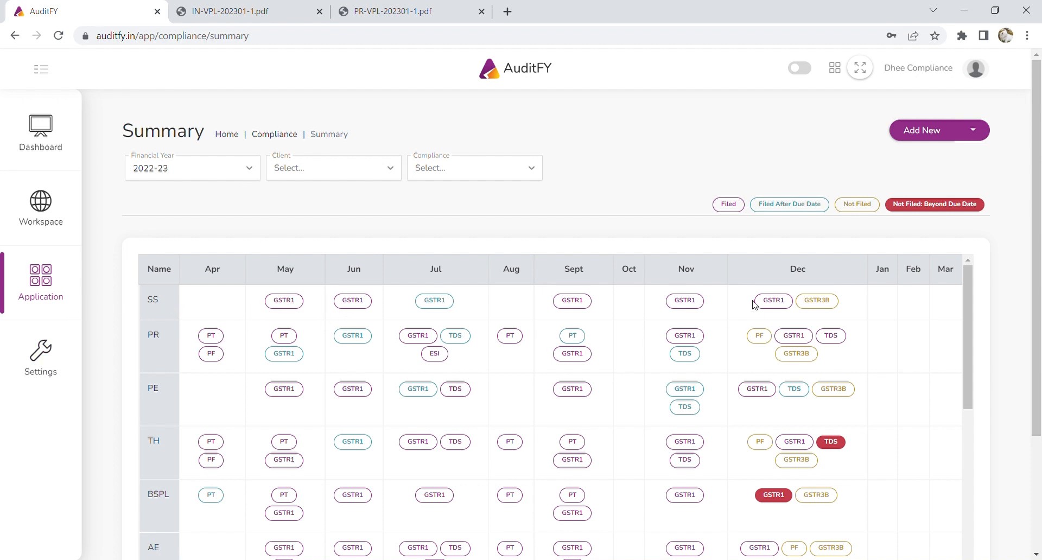
scroll(753, 305, down, 8)
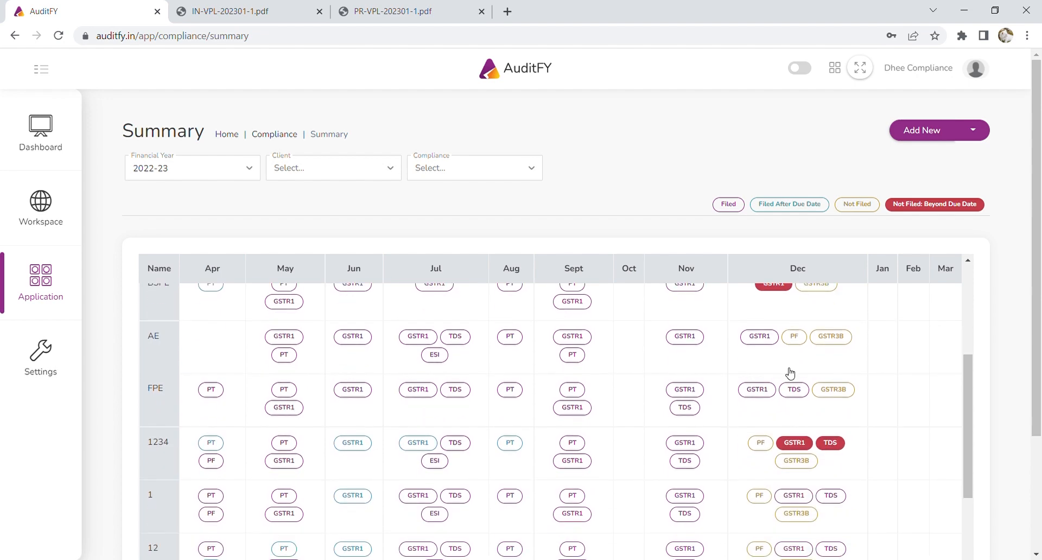
scroll(793, 378, up, 8)
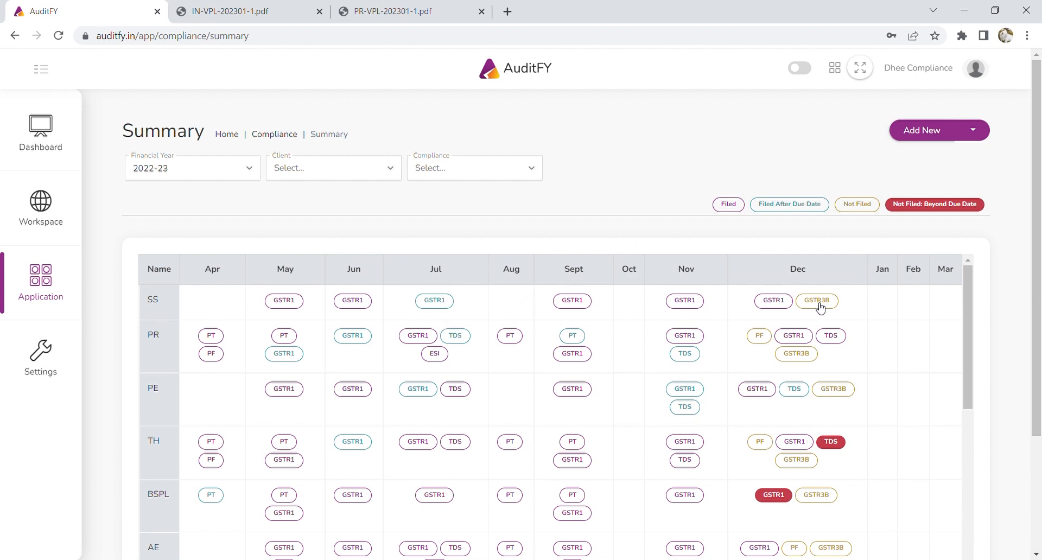
Mark Silver Swan's December GSTR3B as FILED on 14/01/2023 with an ARN reference.
click(824, 305)
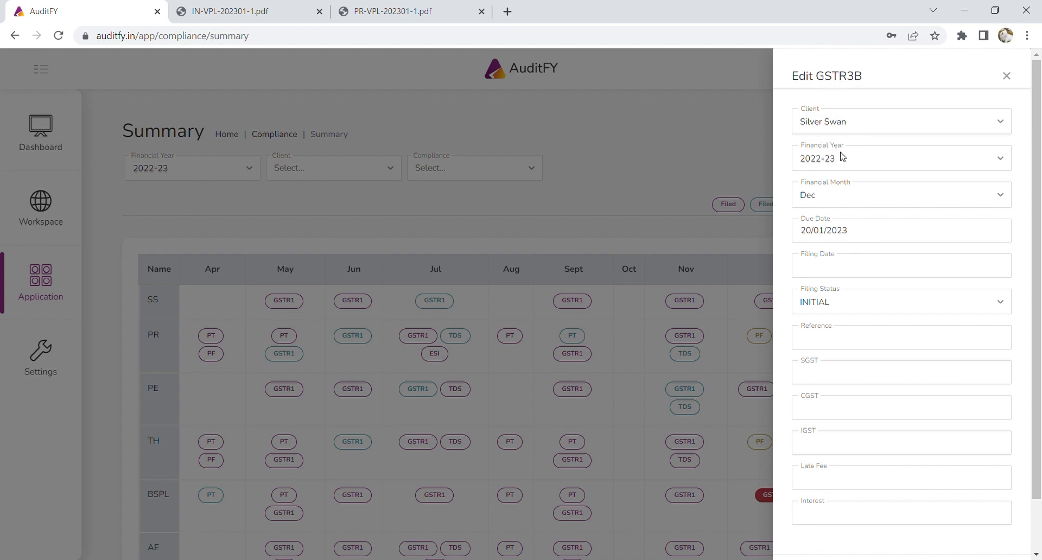
click(841, 270)
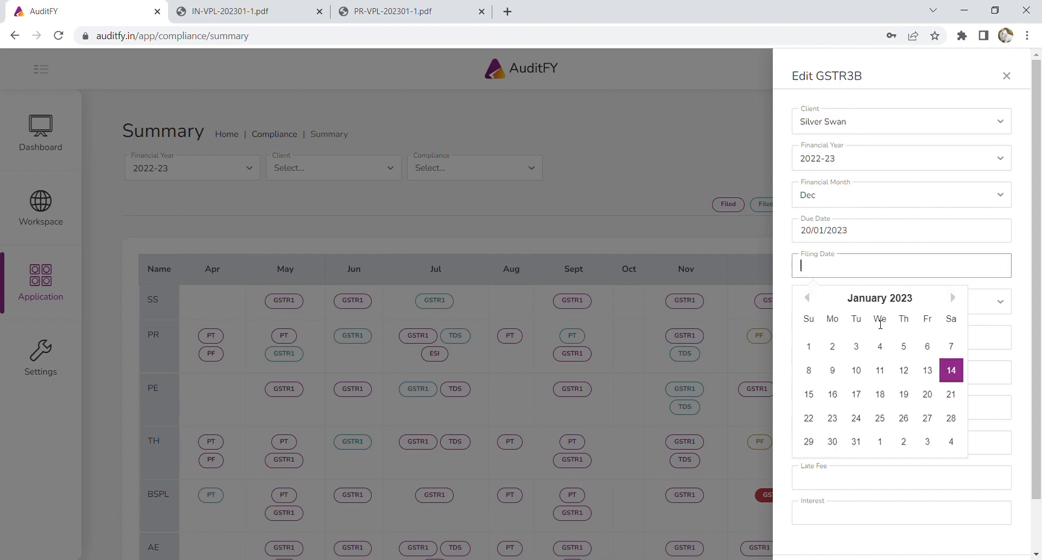
click(951, 373)
click(842, 299)
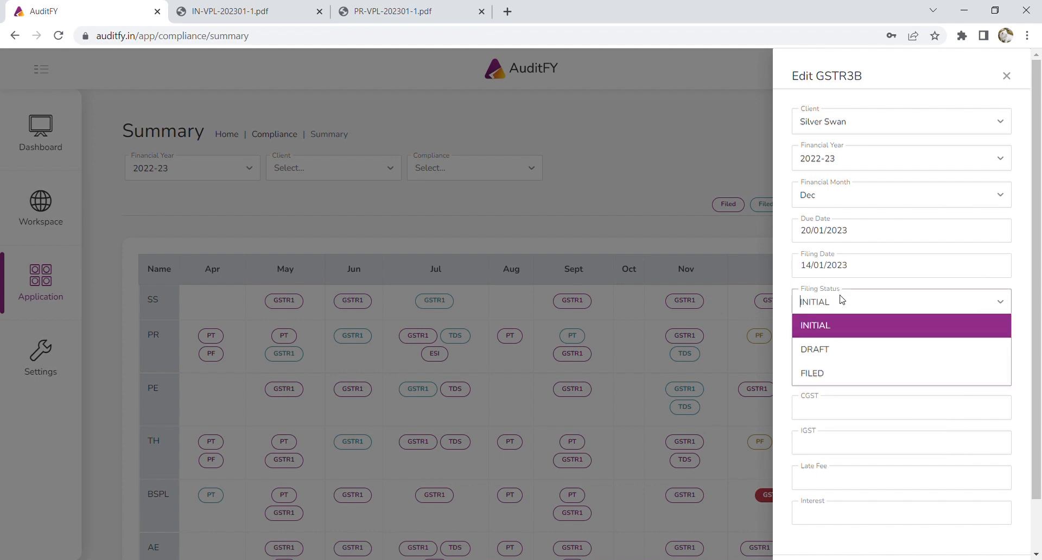
click(840, 373)
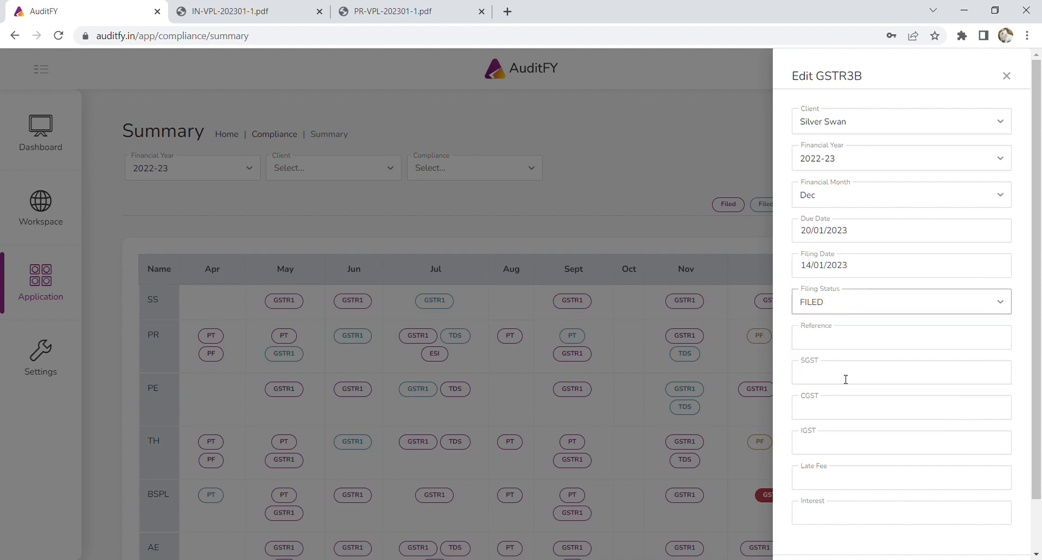
click(839, 341)
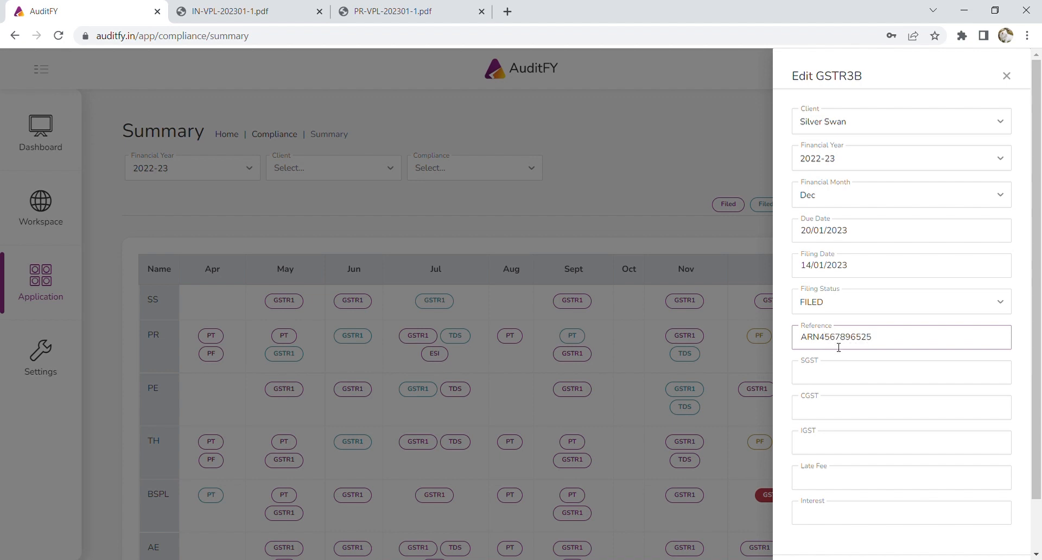
Enter SGST and CGST of 9000 each and IGST of 18000.
click(841, 374)
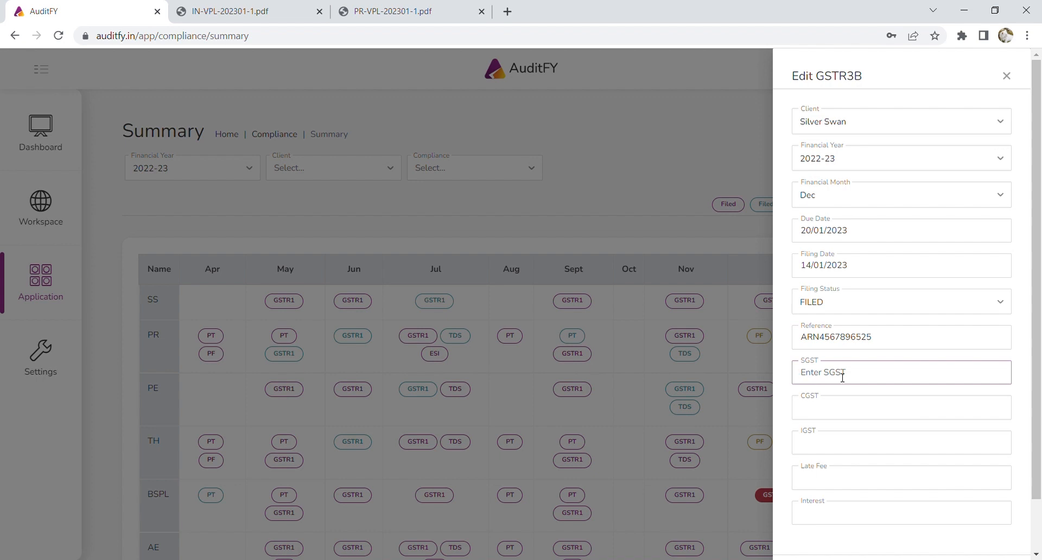
text(9000)
key(Tab)
text(9)
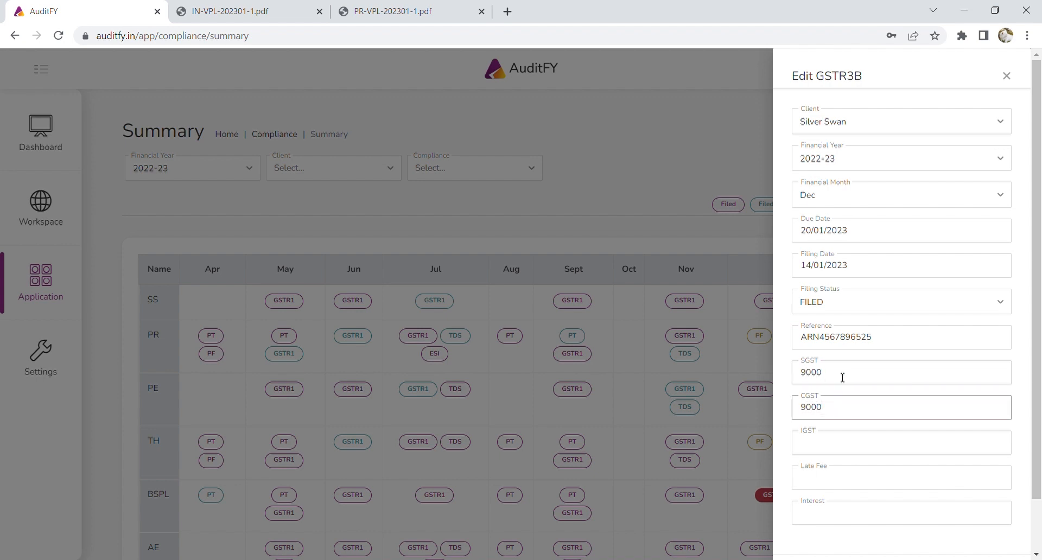
key(Tab)
text(18)
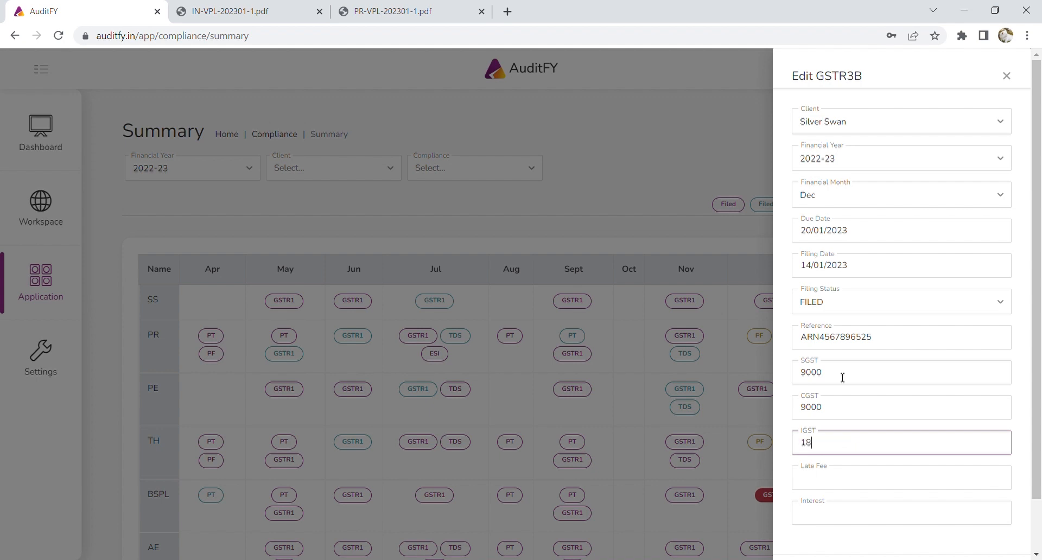
Add a late fee of 50 and interest of 450, and submit the filing.
scroll(865, 445, down, 1)
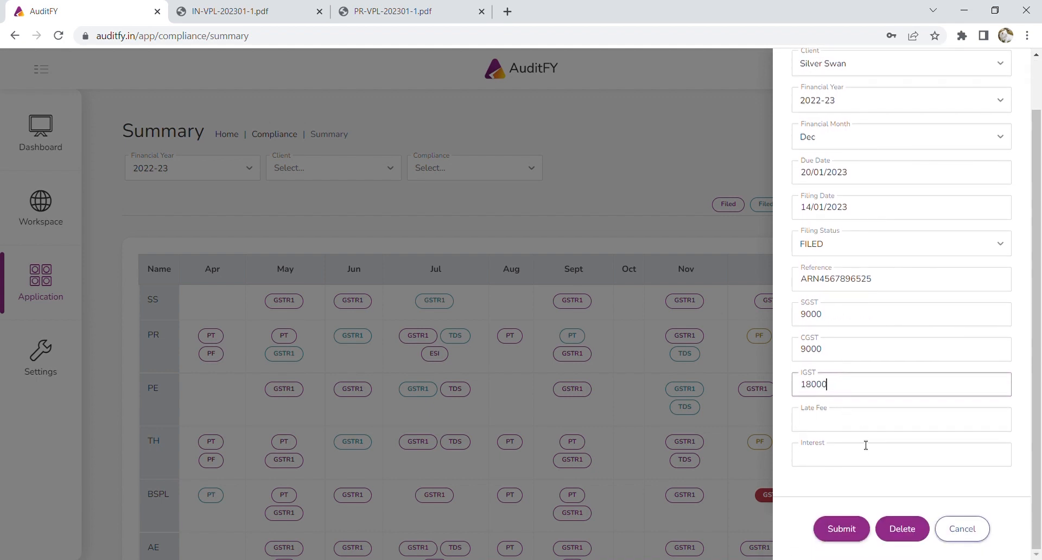
click(865, 427)
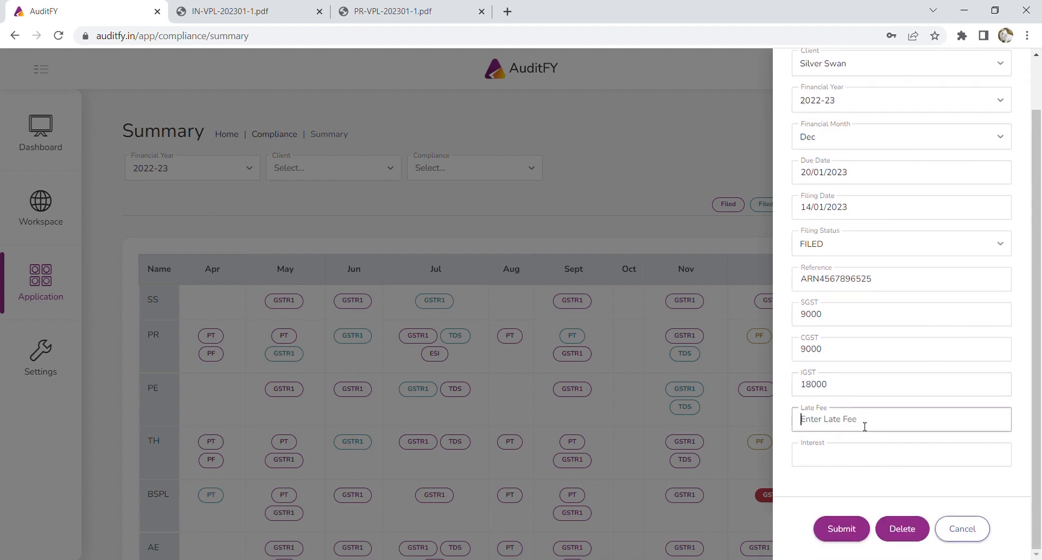
text(50)
click(863, 460)
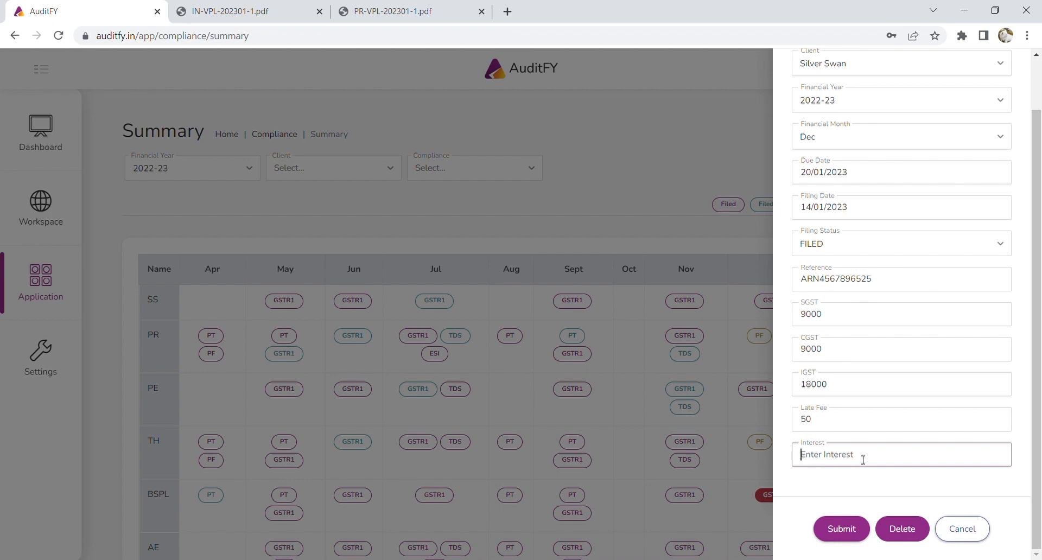
text(450)
click(856, 528)
scroll(851, 527, down, 1)
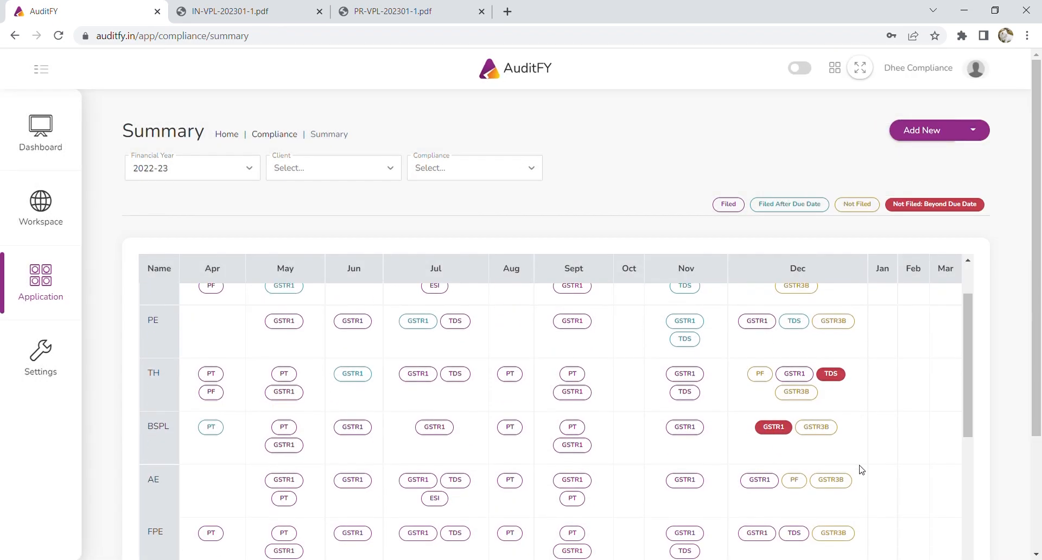
scroll(860, 469, up, 1)
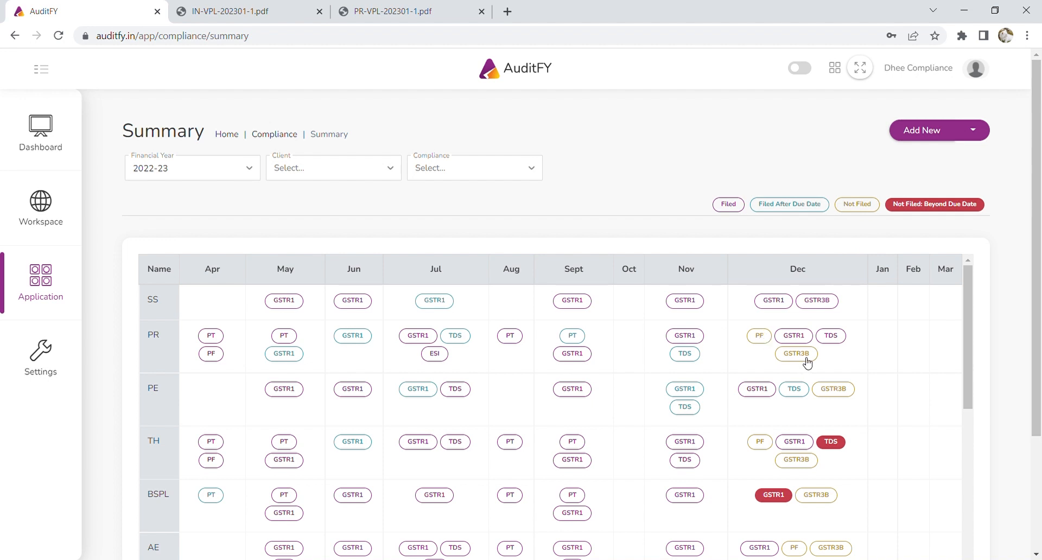
Open Silver Swan's GST payment summary from the compliance summary.
scroll(807, 363, down, 3)
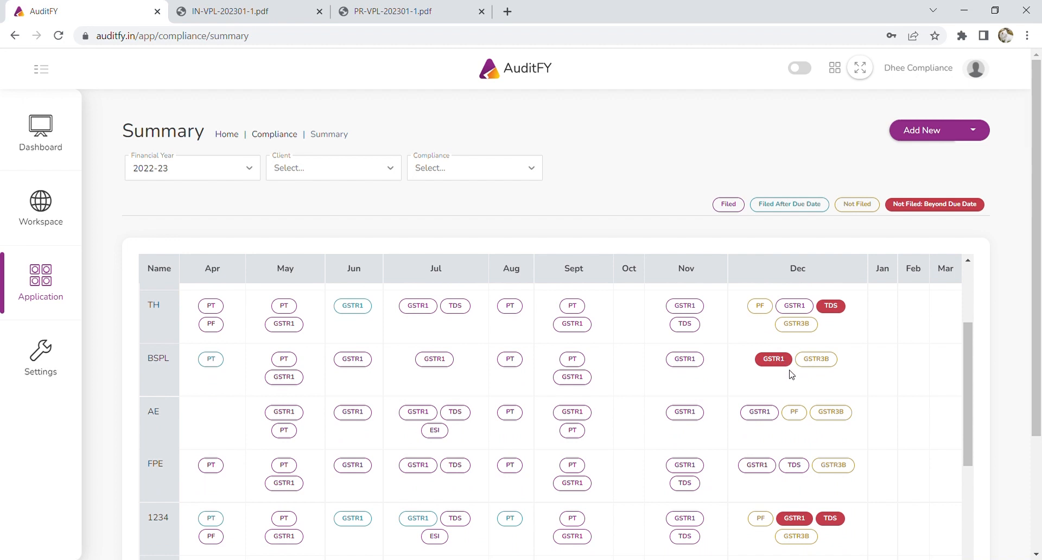
scroll(789, 372, up, 3)
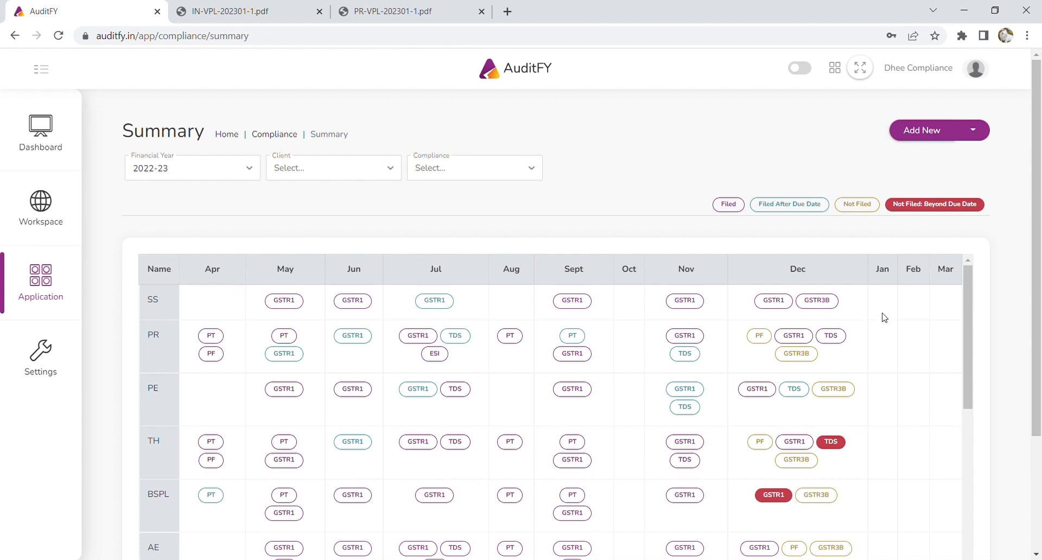
scroll(881, 326, down, 2)
scroll(881, 329, down, 10)
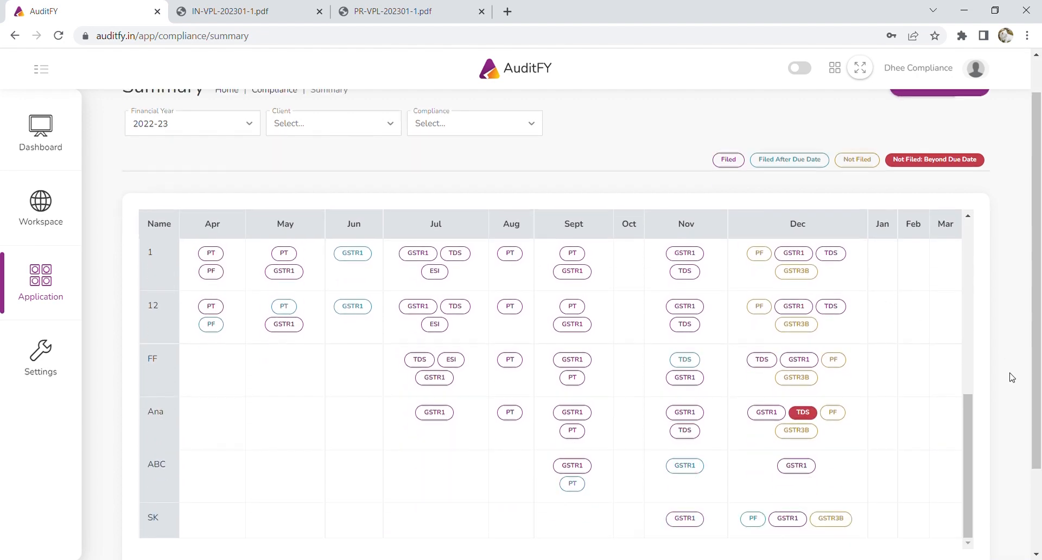
scroll(812, 334, up, 12)
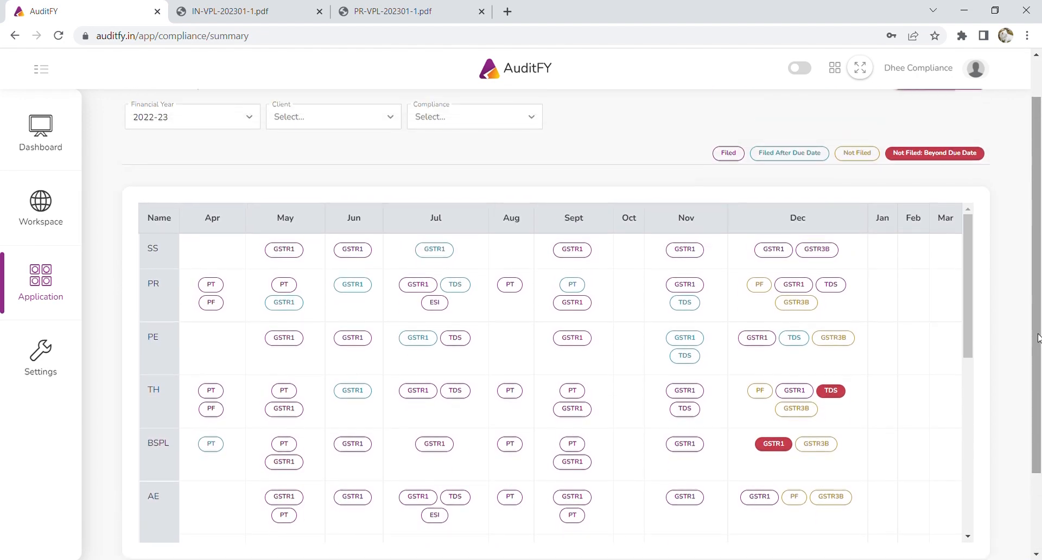
click(171, 312)
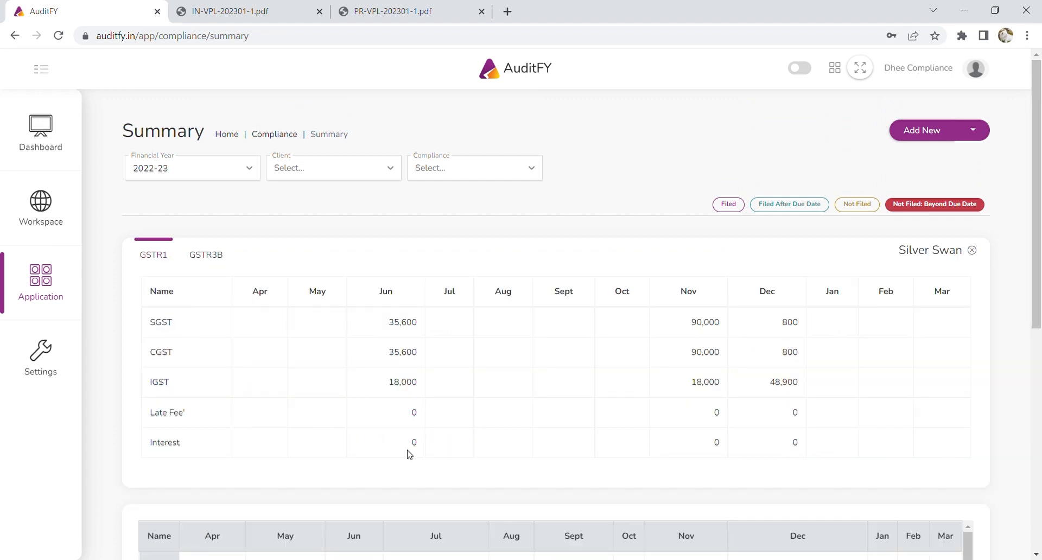
scroll(548, 433, down, 2)
scroll(316, 351, up, 1)
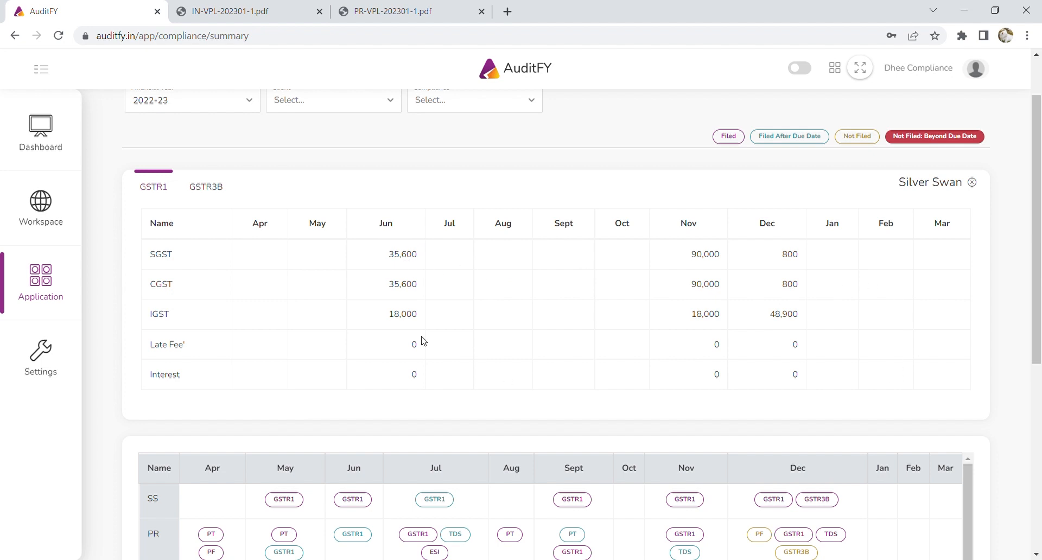
Compare Silver Swan's GSTR3B and GSTR1 figures, then close the summary card.
click(216, 190)
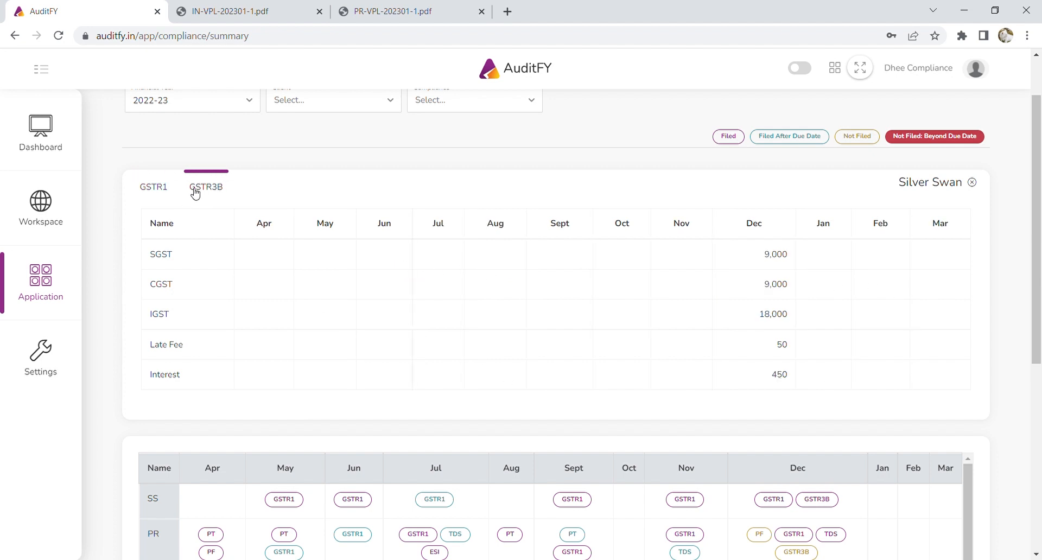
click(159, 192)
scroll(443, 319, down, 3)
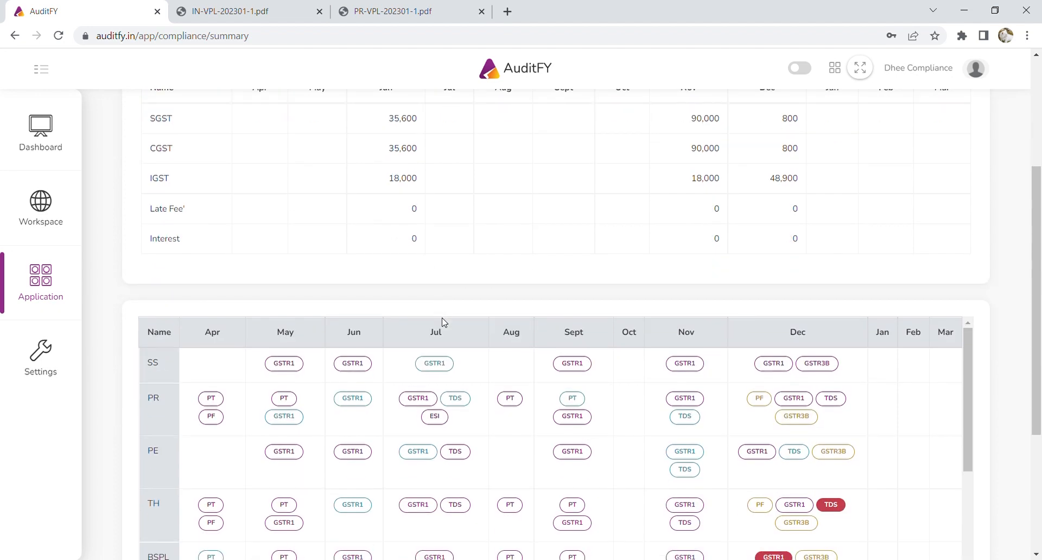
scroll(443, 319, up, 2)
scroll(444, 319, up, 1)
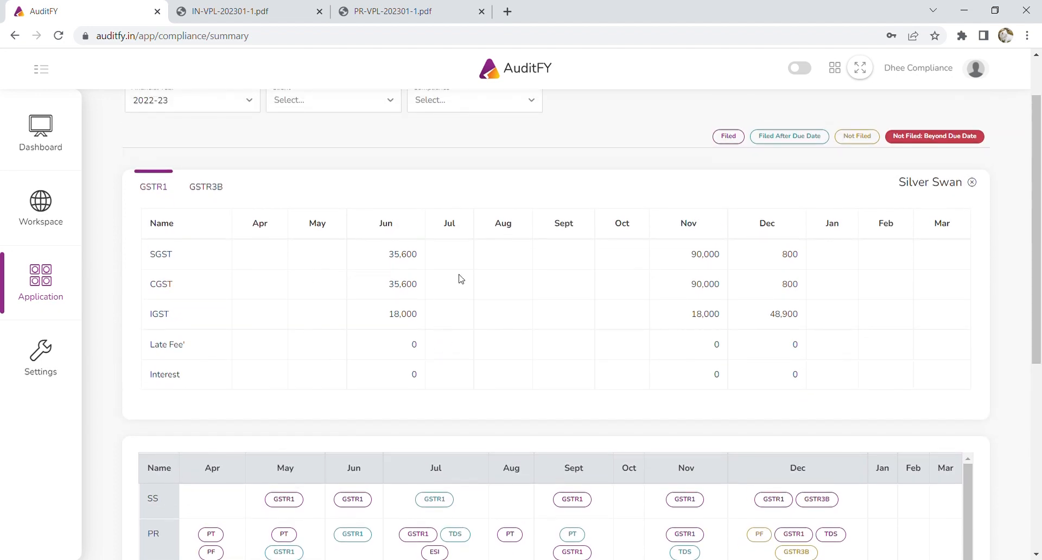
scroll(544, 267, down, 2)
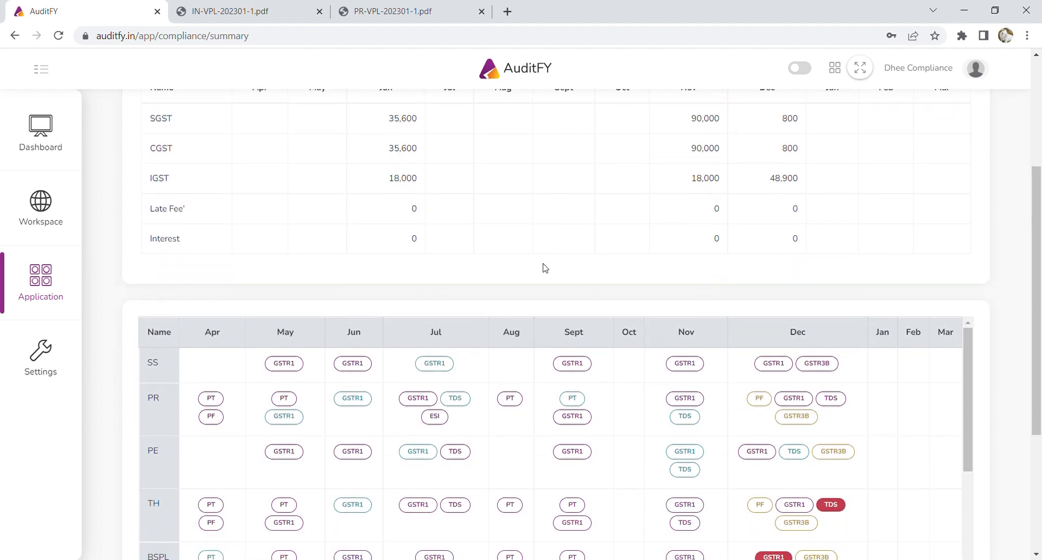
scroll(544, 267, up, 2)
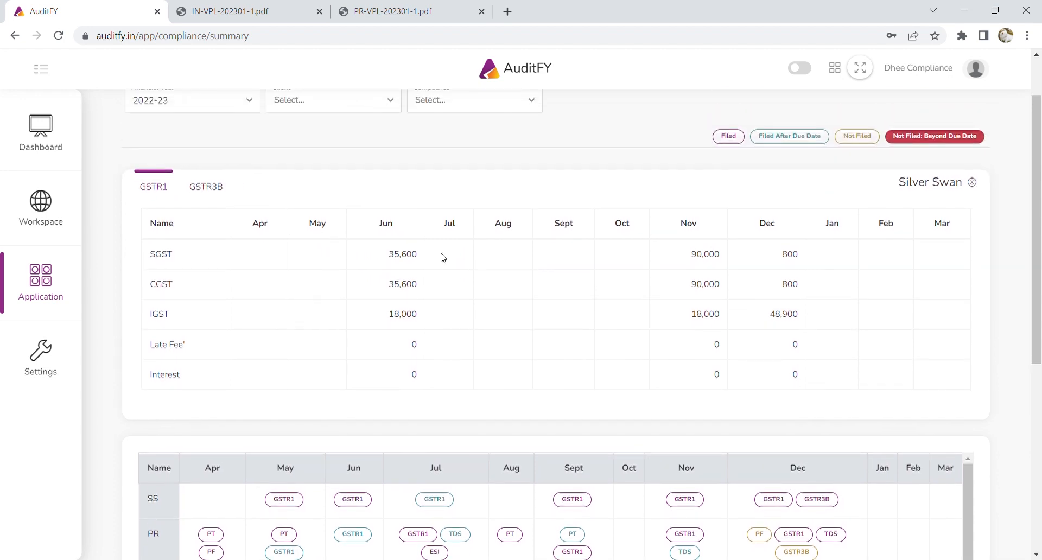
click(969, 187)
Look at the TDS billing classification in the compliance types settings, cancelling without changes.
scroll(289, 326, down, 3)
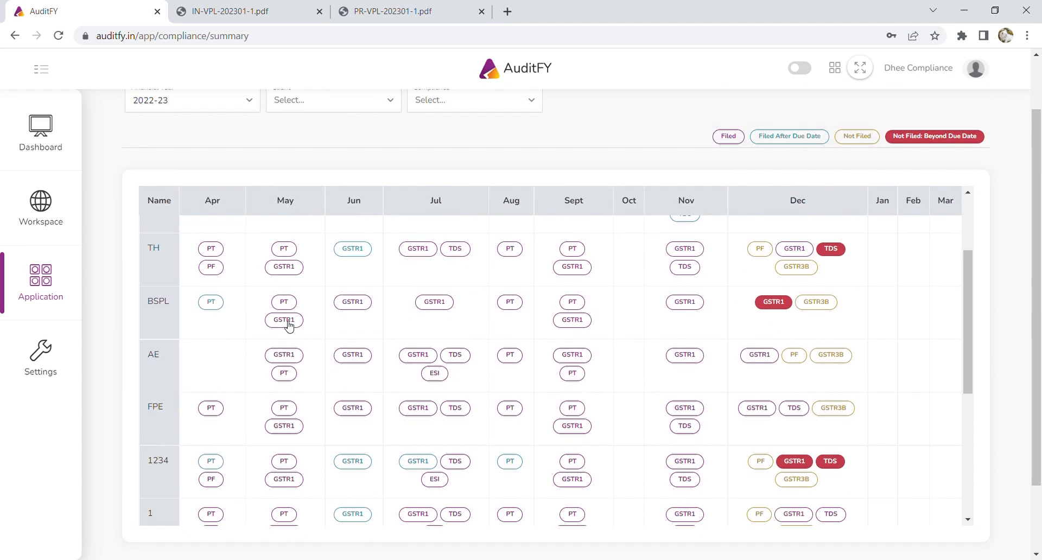
scroll(1007, 296, down, 2)
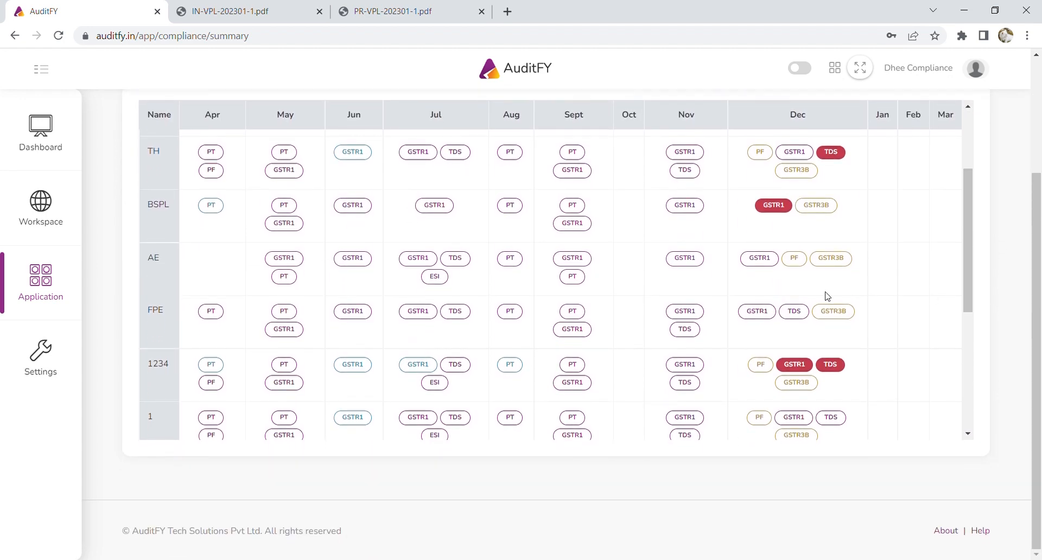
scroll(825, 295, down, 5)
scroll(841, 424, up, 10)
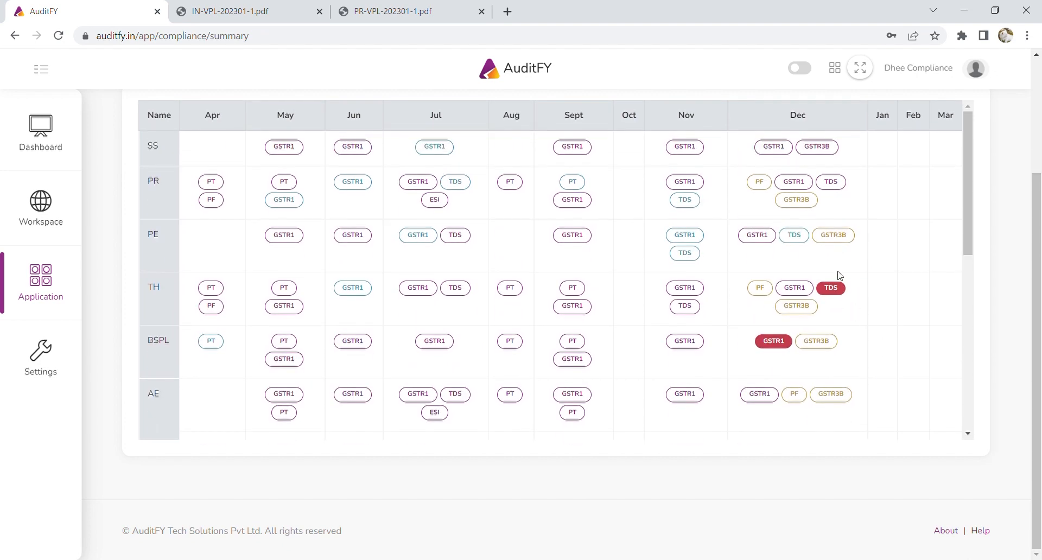
scroll(830, 269, up, 1)
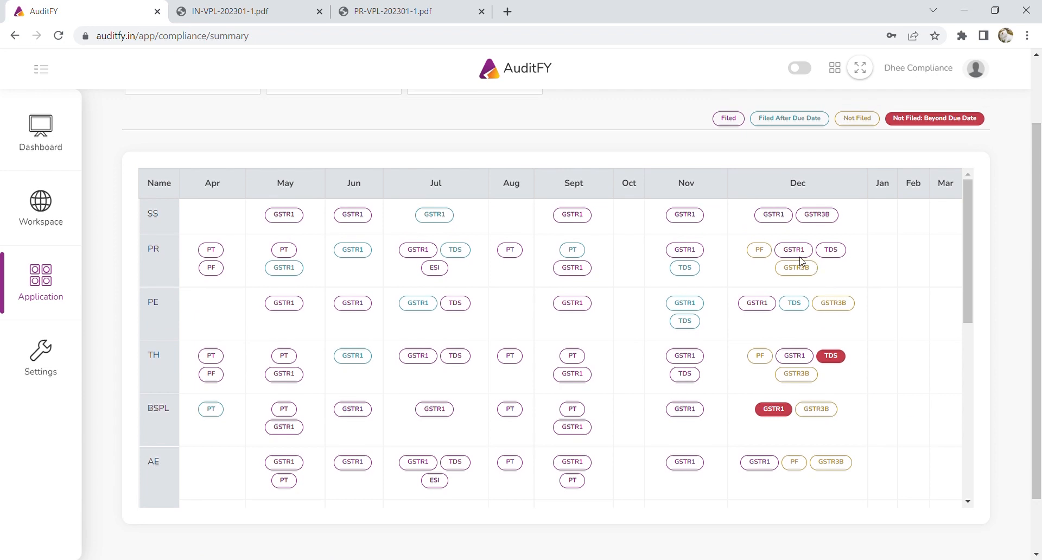
click(41, 353)
scroll(185, 404, down, 2)
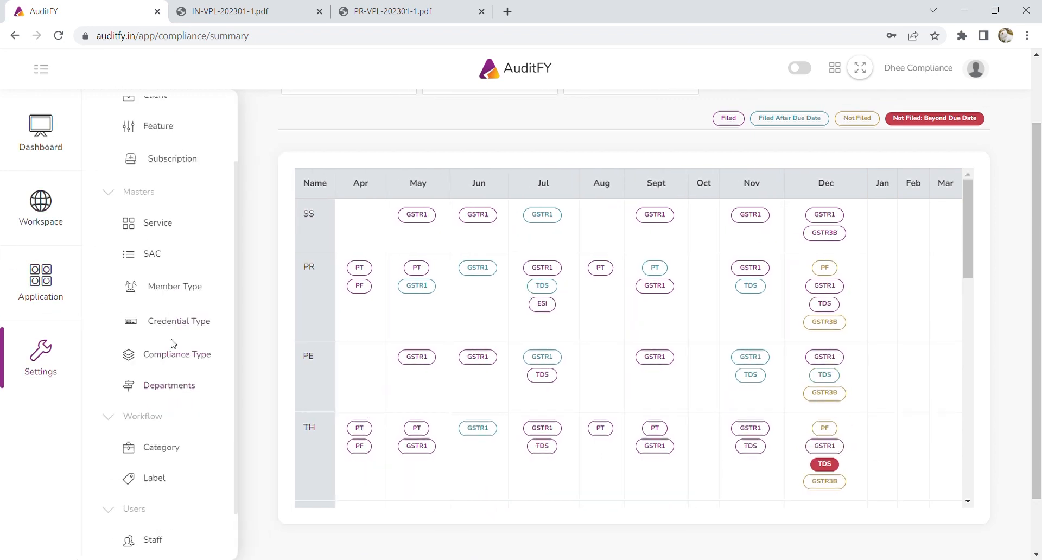
click(179, 356)
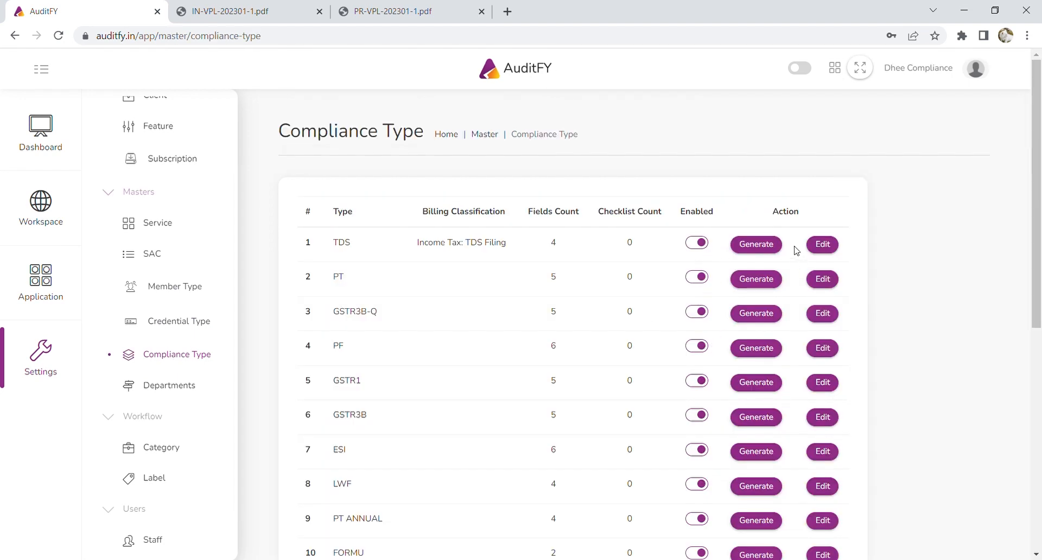
click(819, 241)
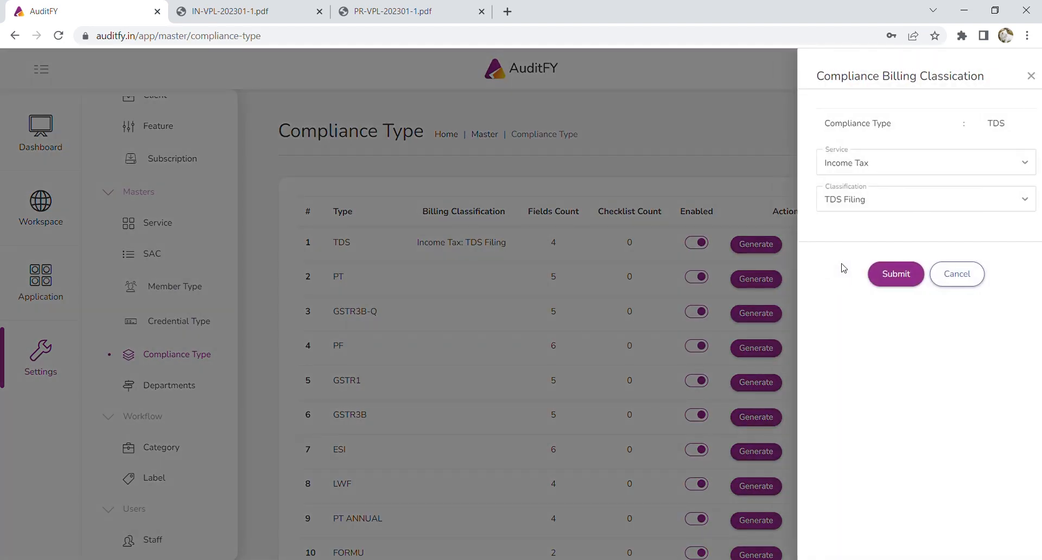
click(946, 275)
Return to the compliance summary page.
scroll(461, 268, down, 1)
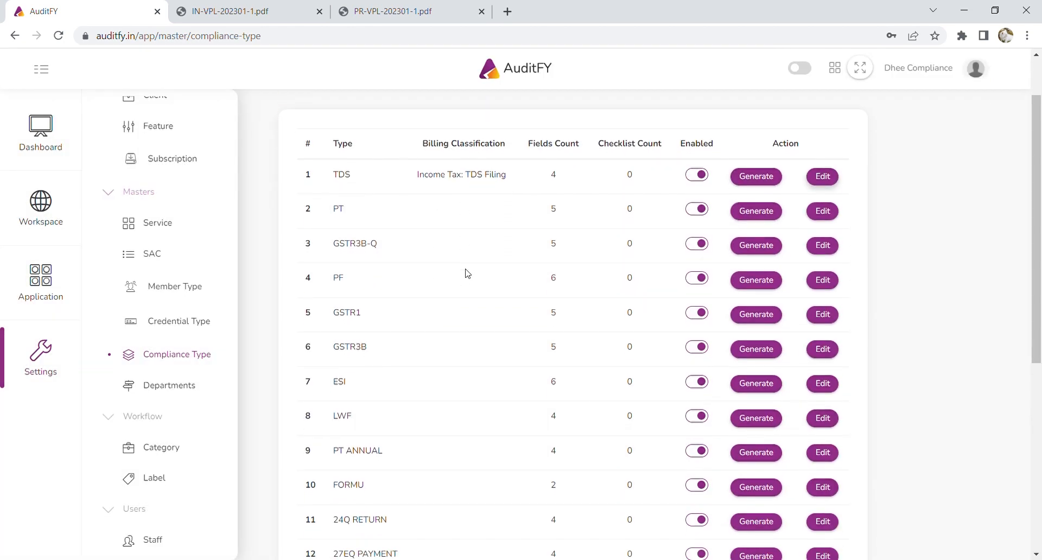
scroll(467, 273, down, 2)
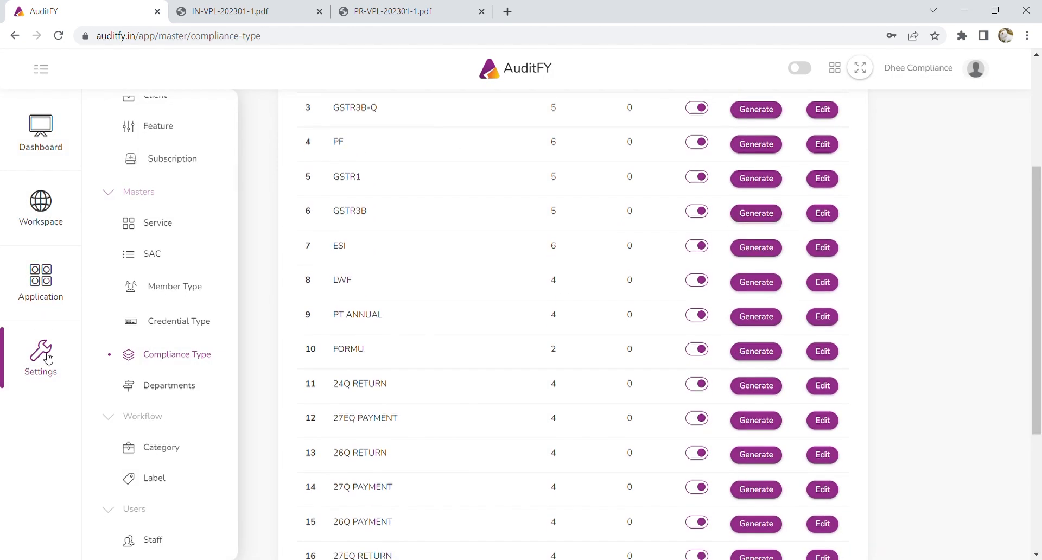
click(44, 285)
click(169, 289)
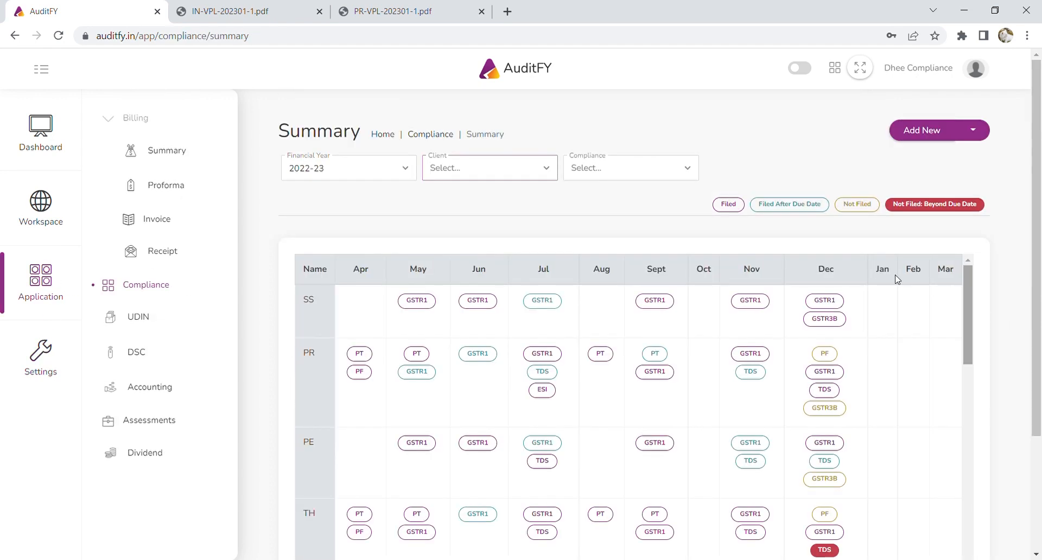
Try financial year 2021-22 and return to 2022-23, then filter to Ajay Enterprises and clear it.
click(380, 179)
click(360, 213)
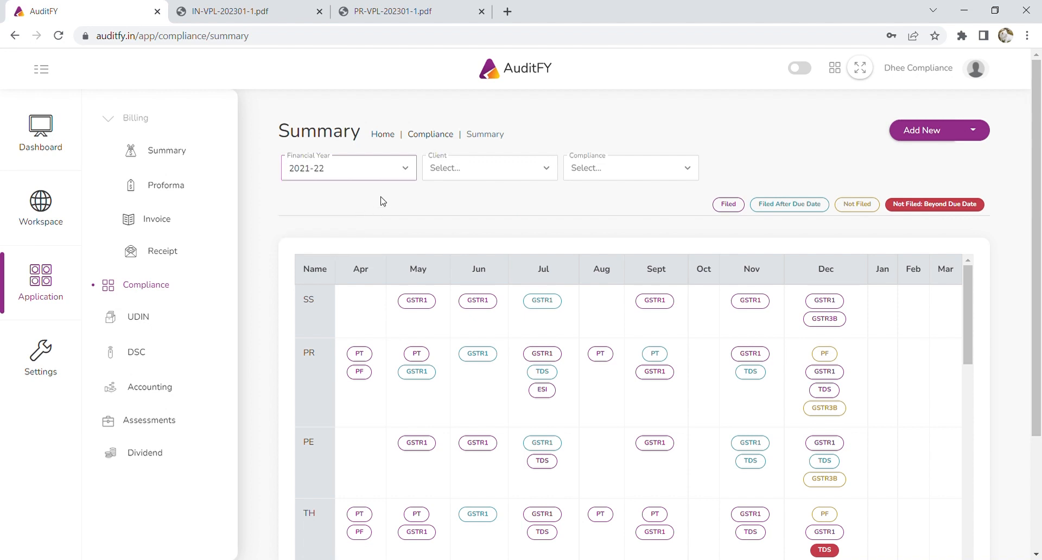
click(388, 176)
click(375, 197)
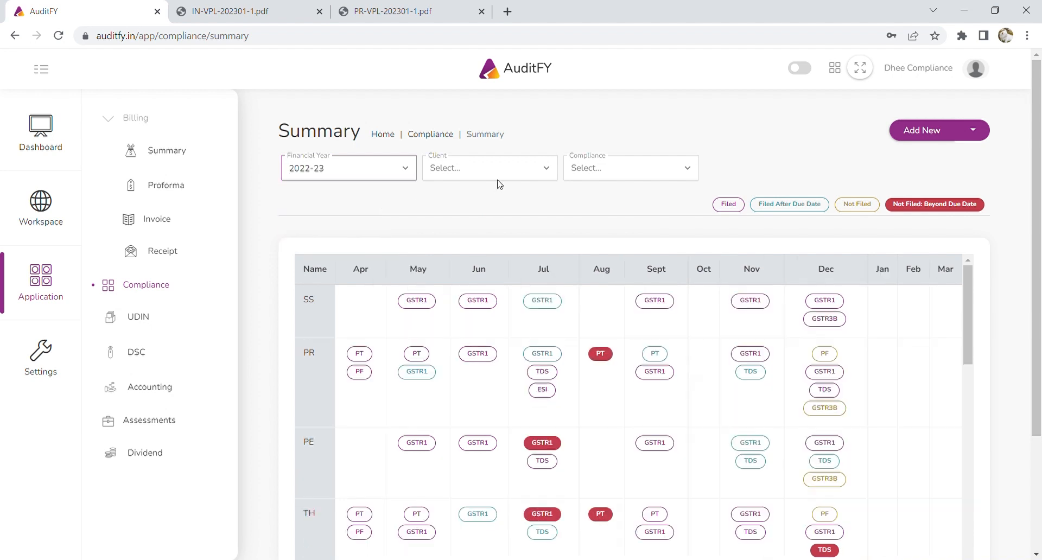
click(500, 174)
click(484, 235)
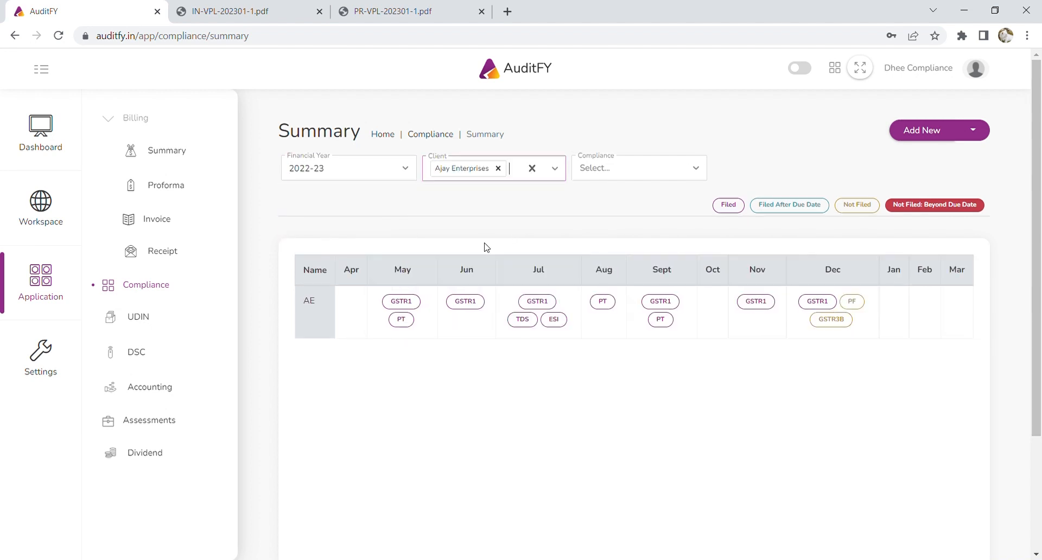
click(497, 169)
Filter the compliance type to PF, then GSTR3B, and finally keep GSTR1.
click(601, 173)
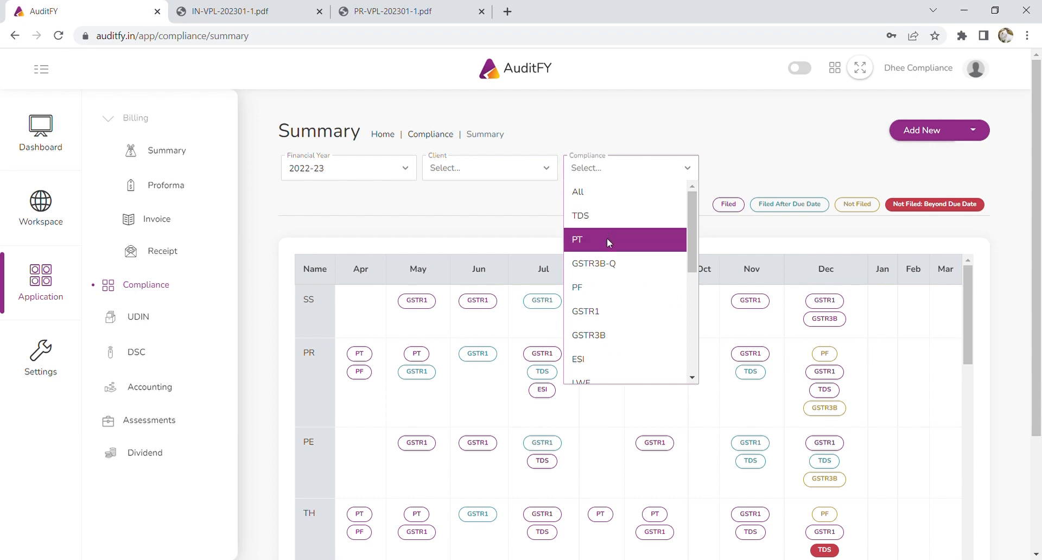
click(611, 291)
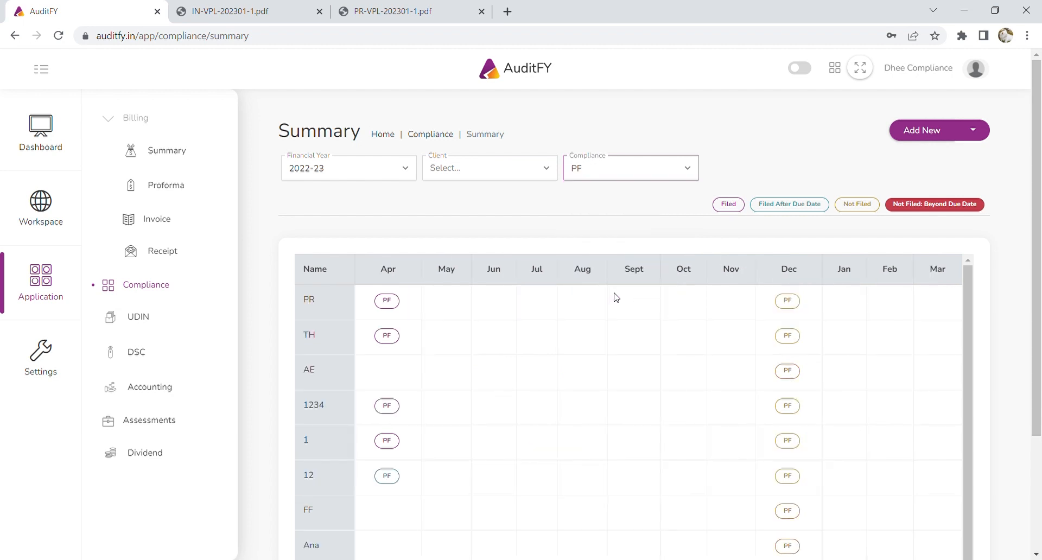
scroll(796, 353, down, 1)
scroll(812, 415, up, 1)
click(597, 170)
click(601, 326)
click(663, 171)
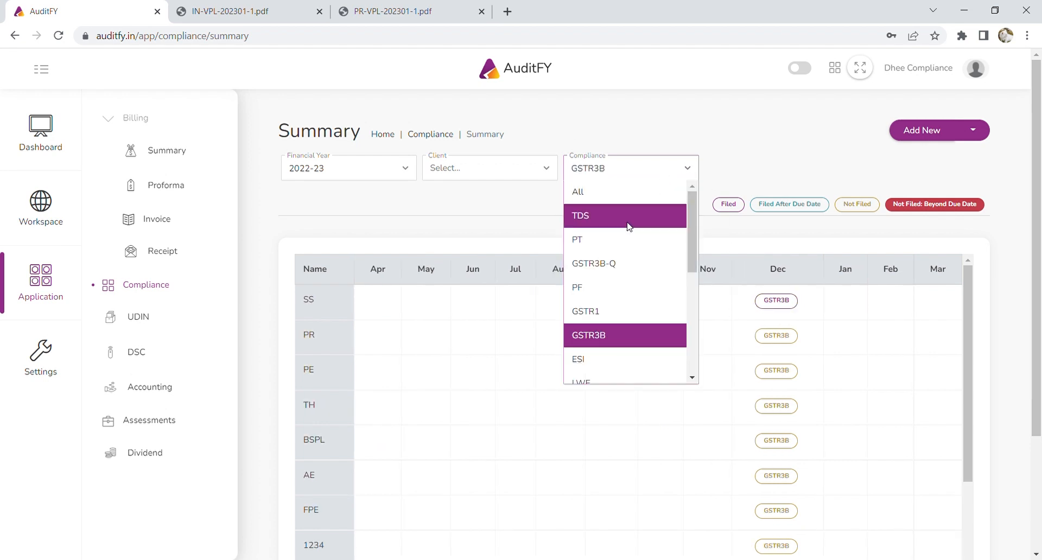
click(602, 304)
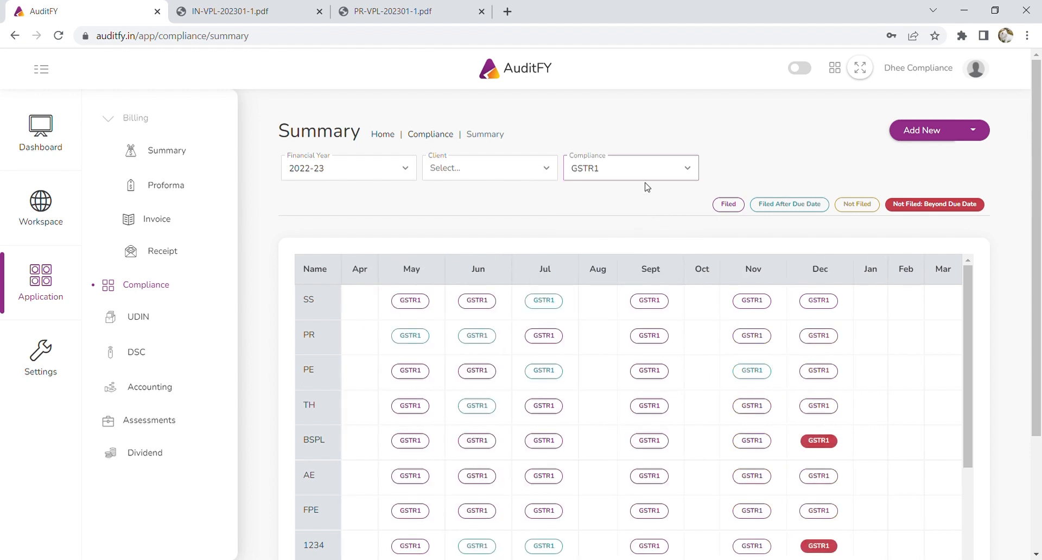
click(636, 167)
click(462, 221)
Go to the UDIN records page, open the Add and Import UDIN forms, and close both unused.
click(145, 316)
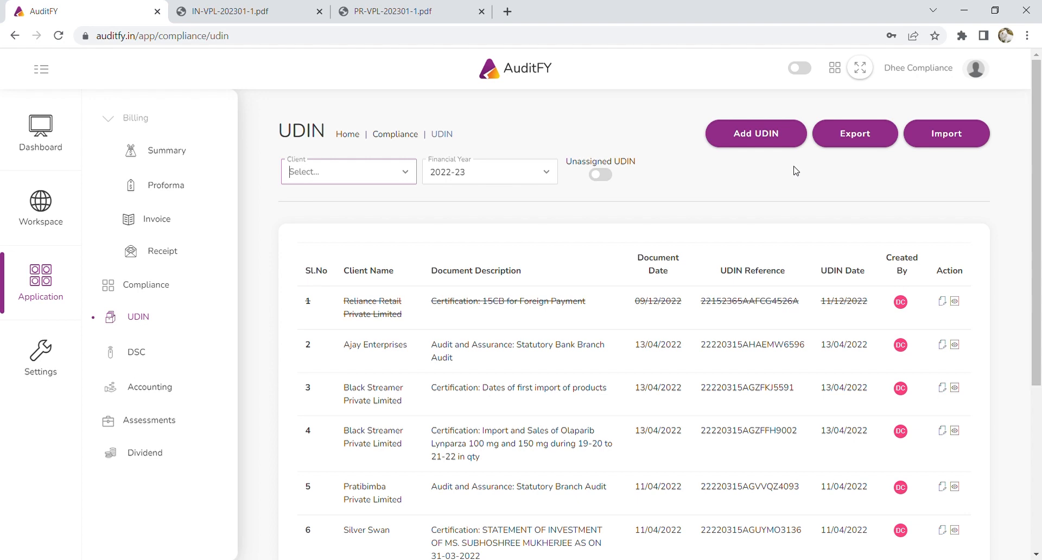
click(774, 137)
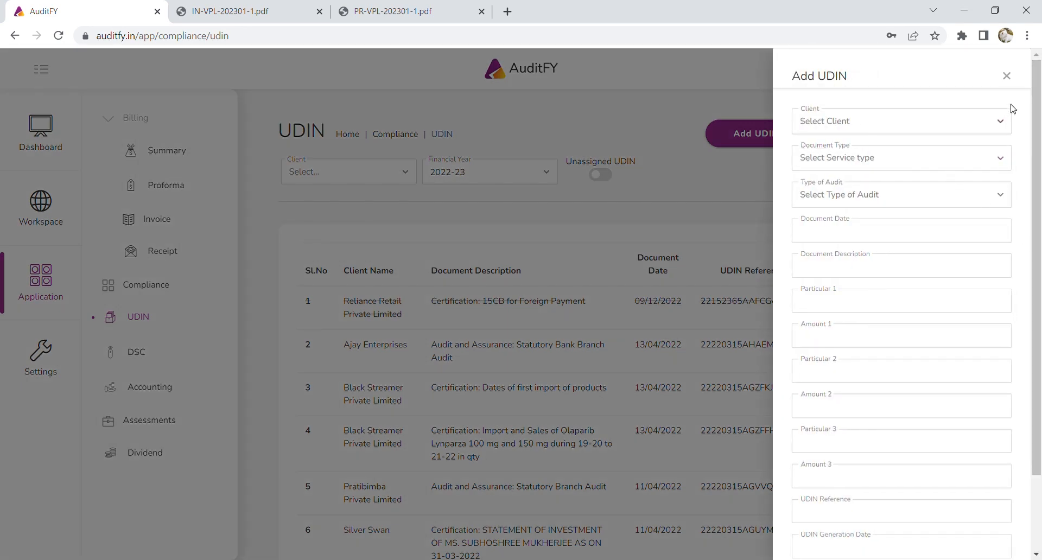
click(1007, 75)
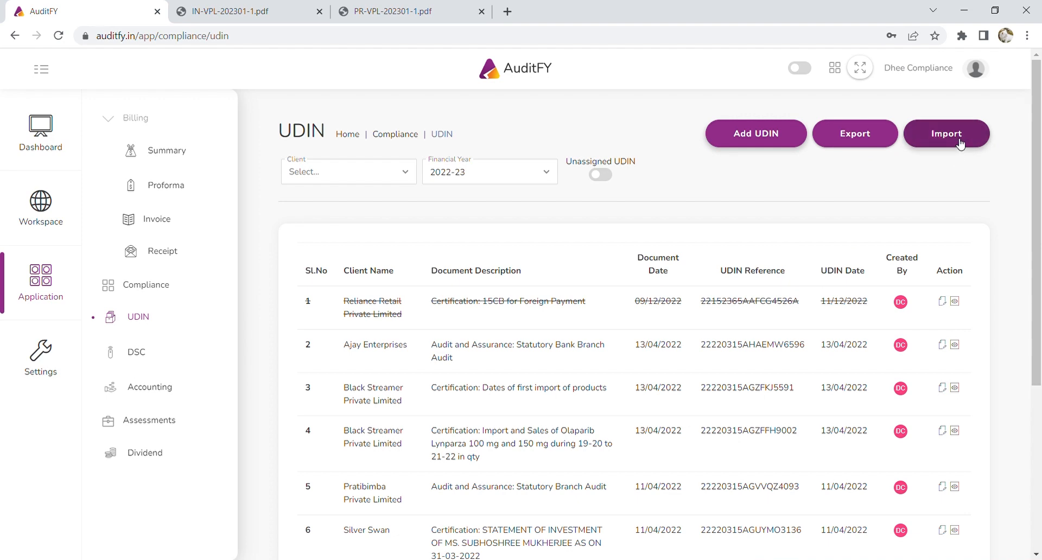
click(960, 144)
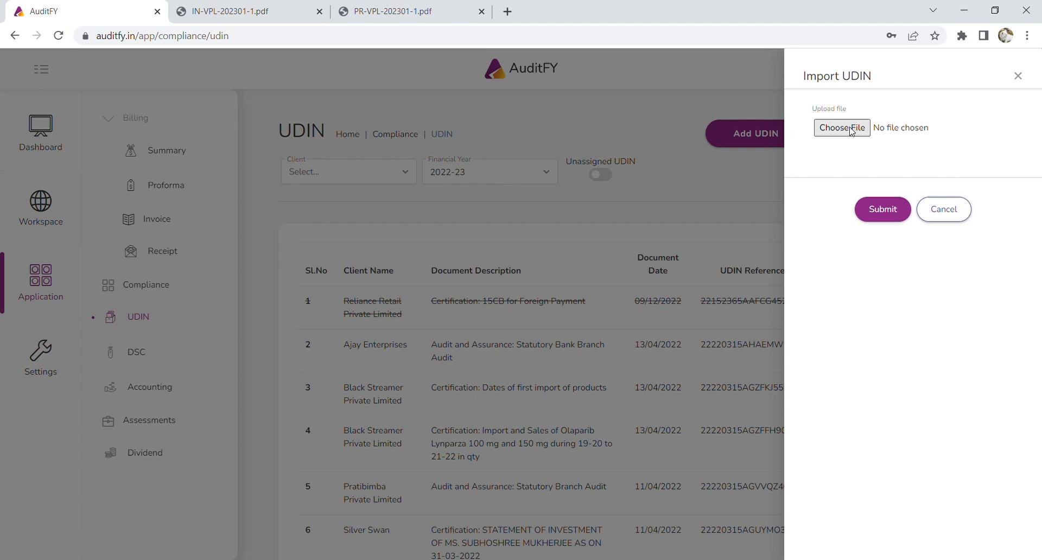
click(953, 212)
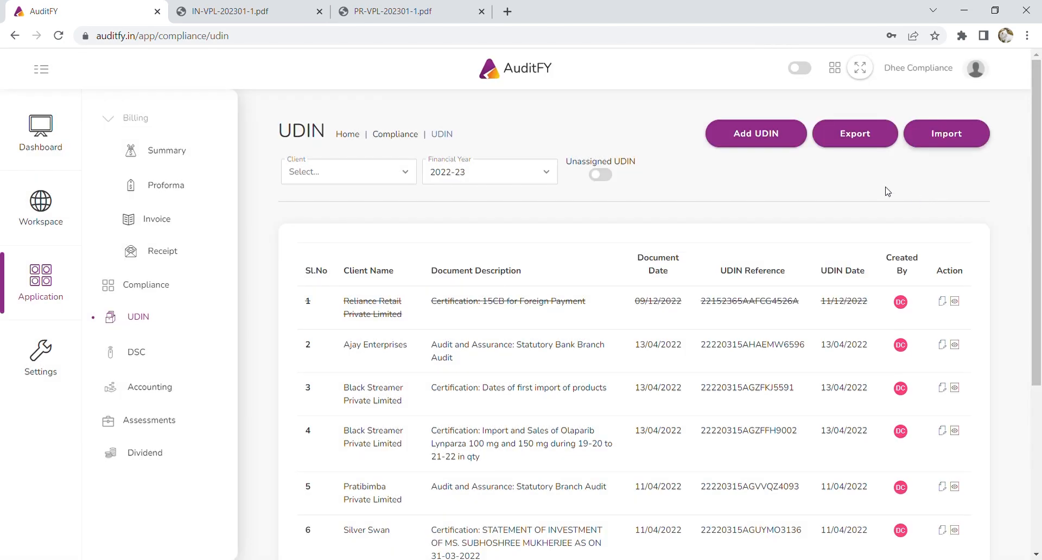
Start a new UDIN for Super Kings: Certification, audit type Certificates in form 15CB.
click(767, 132)
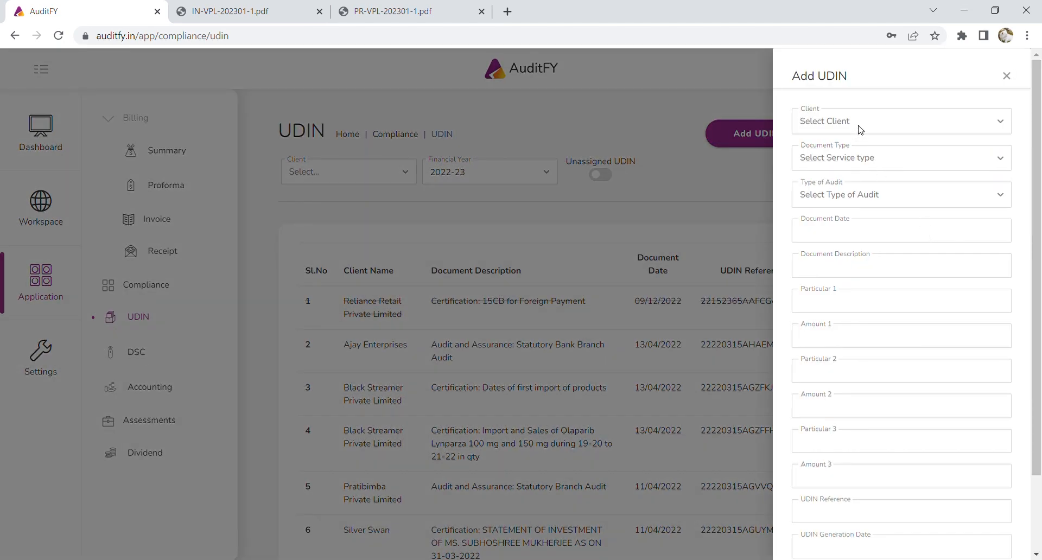
click(859, 130)
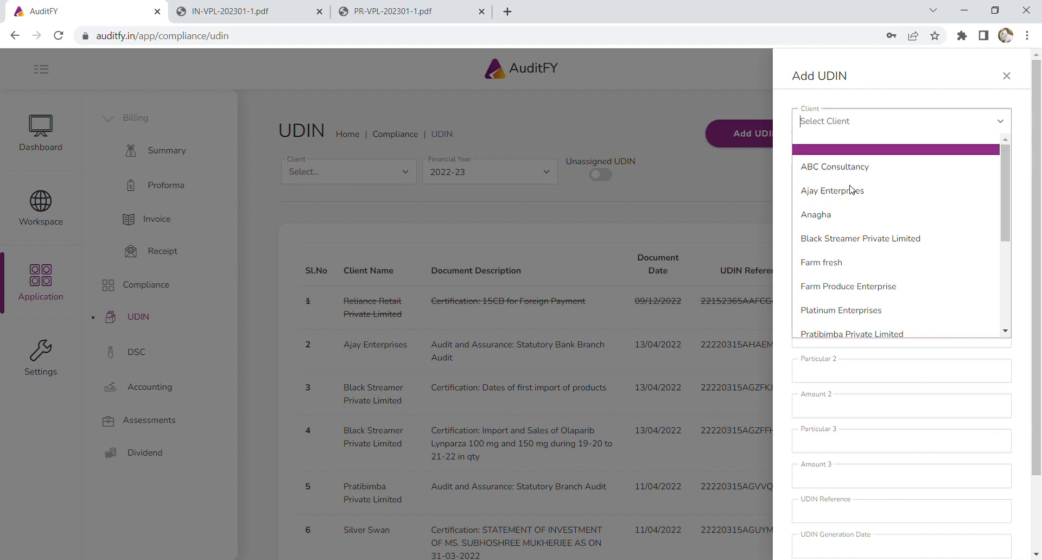
scroll(865, 266, down, 3)
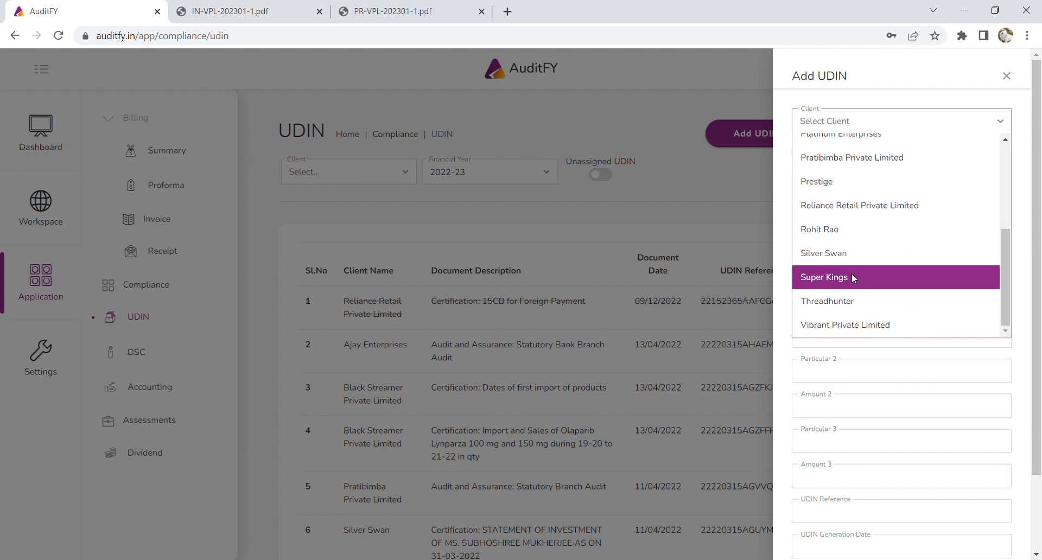
click(854, 275)
click(843, 166)
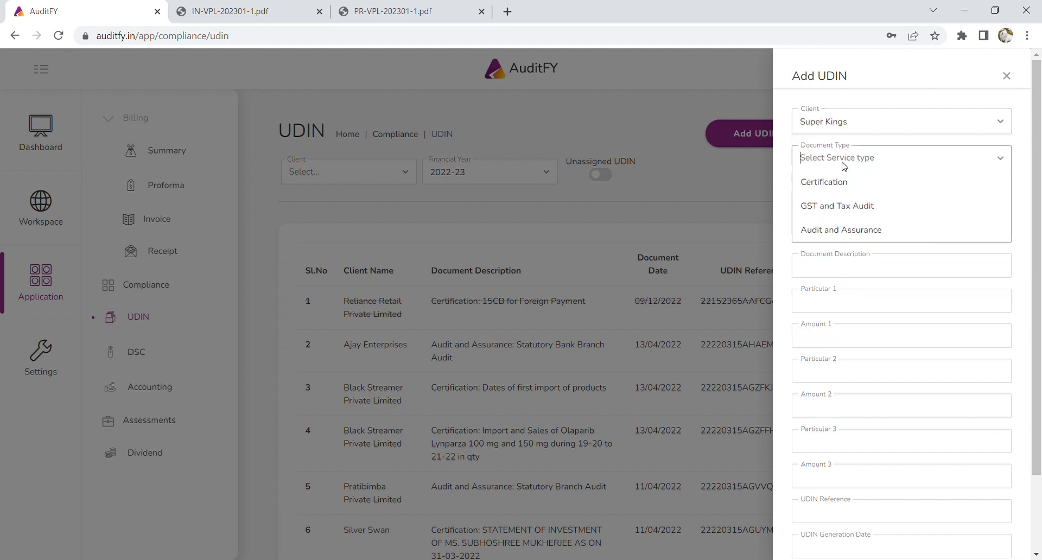
click(848, 184)
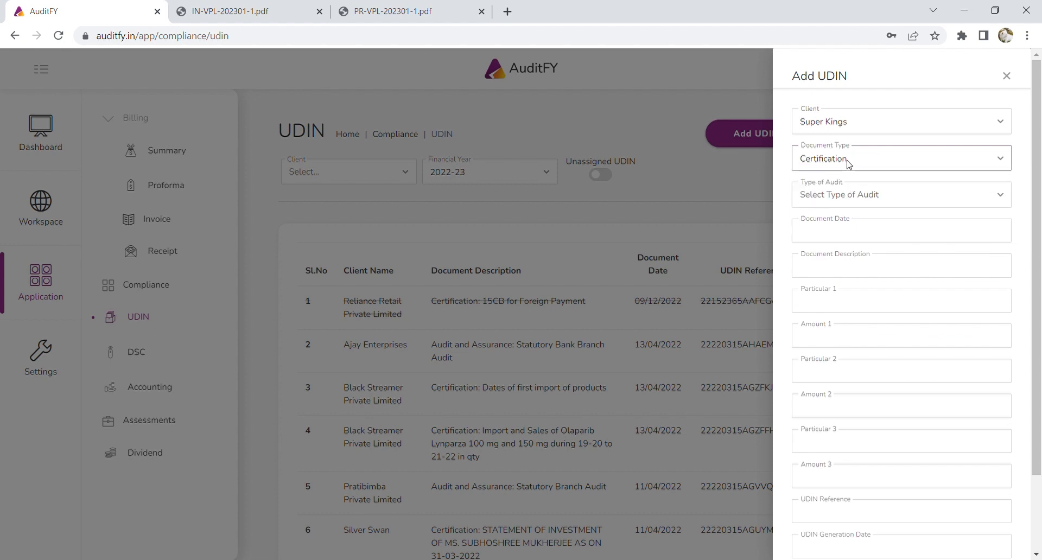
click(848, 199)
text(15)
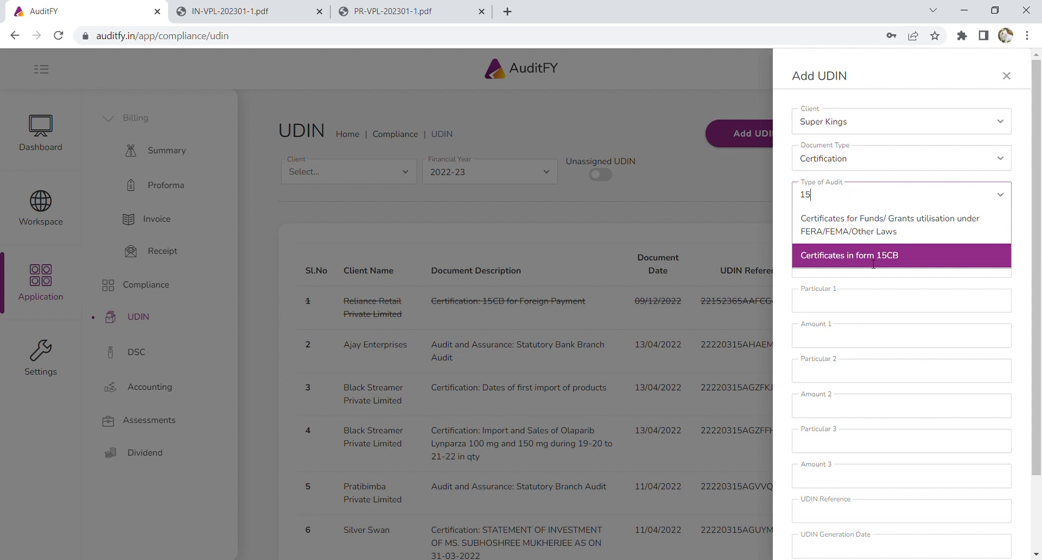
click(873, 256)
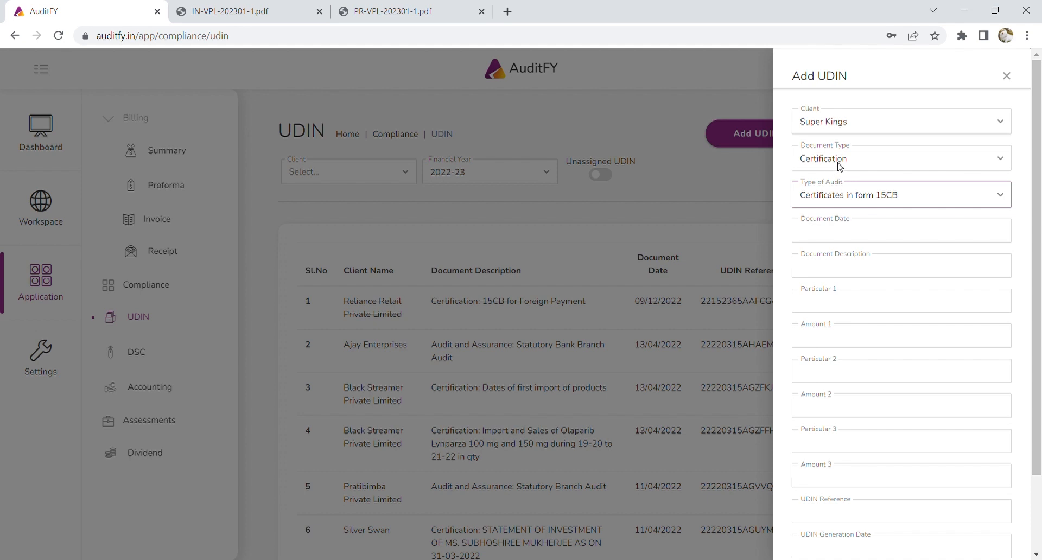
Date the document 14/01/2023 and describe it as '15CB for Brightcove Invoice No 356485'.
click(845, 236)
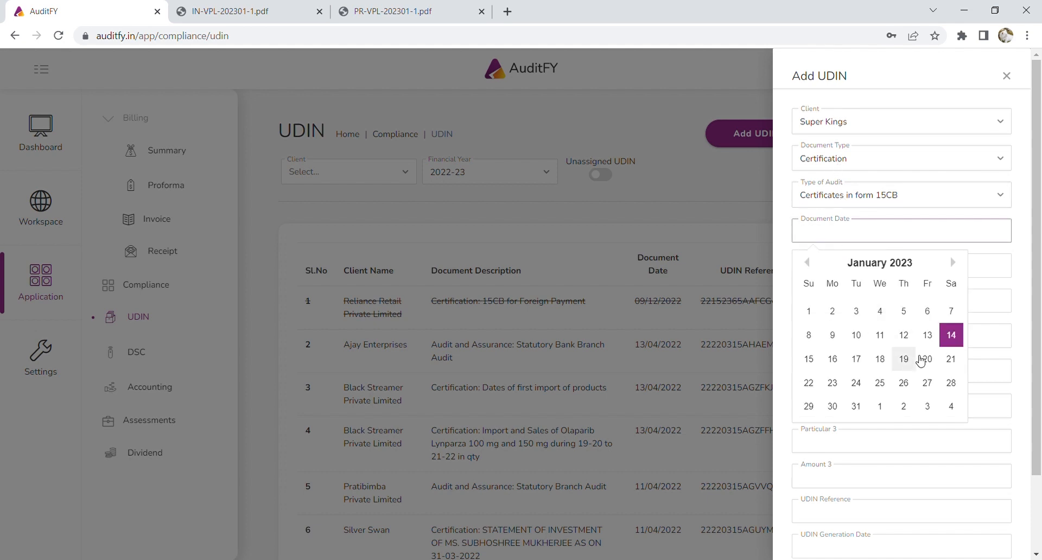
click(950, 343)
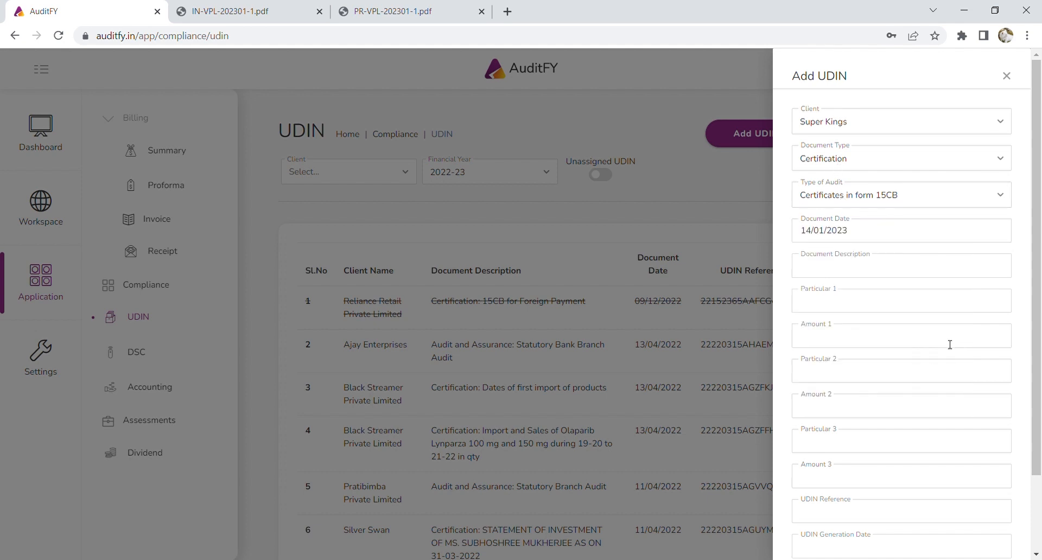
click(847, 272)
text(15CB)
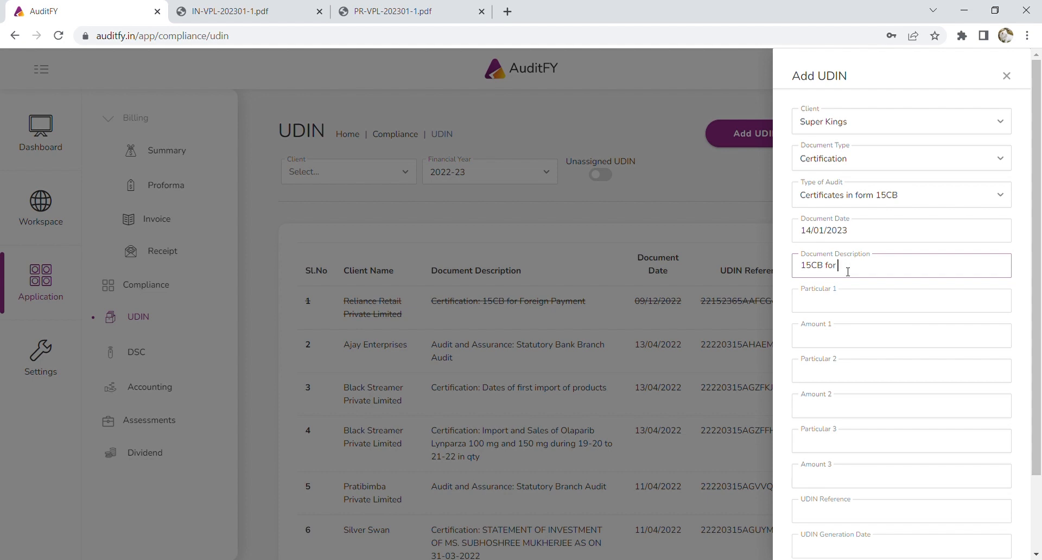
text(for Brightcove Invoice No 356485)
Add particulars 'Amount payable in USD' 4500 and 'TDS Deducted in UDS' 450.
click(852, 304)
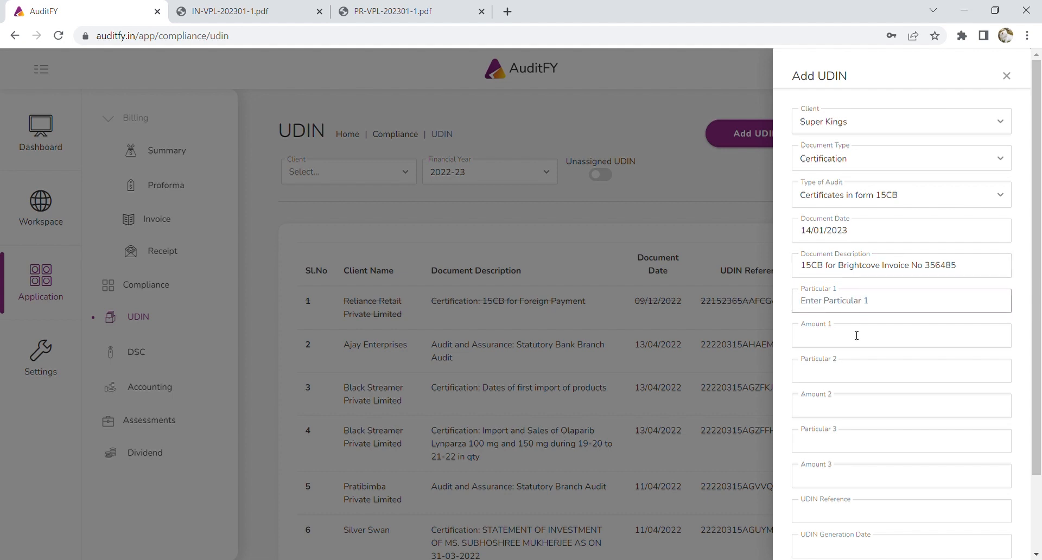
scroll(856, 336, down, 3)
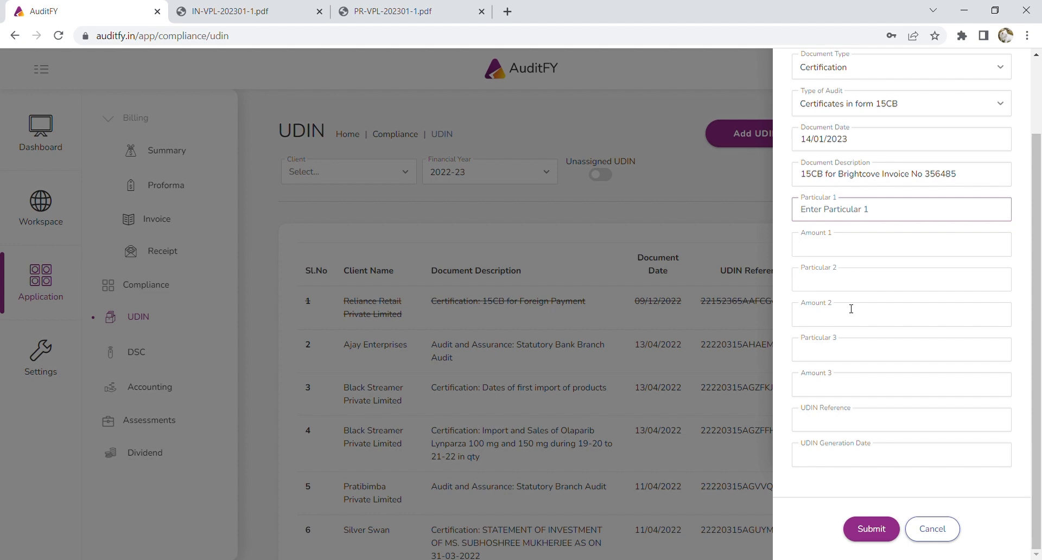
text(Amount payable in USD)
click(835, 250)
text(4500)
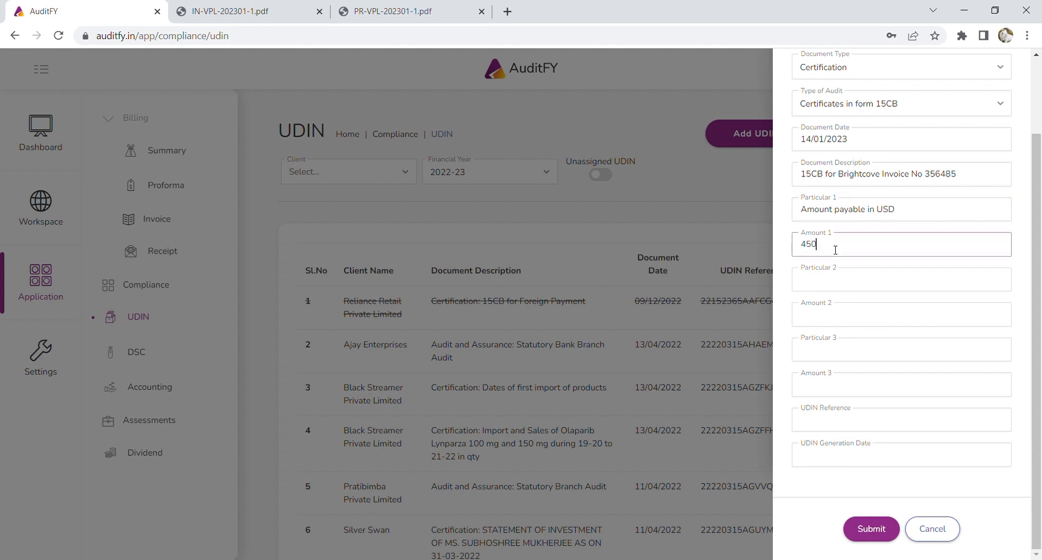
click(845, 287)
text(TDS )
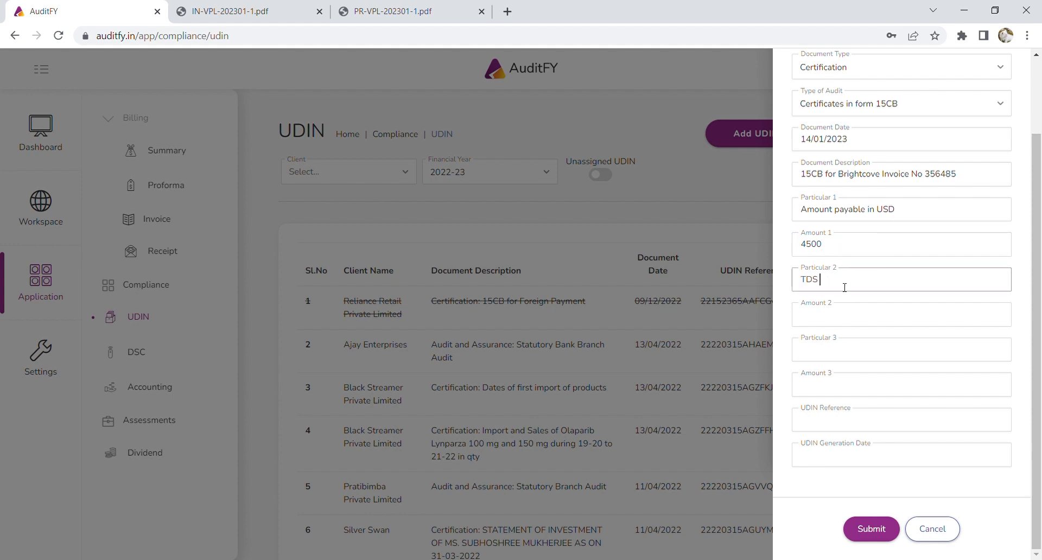
text(Deducted in UDSD)
click(862, 318)
text(450)
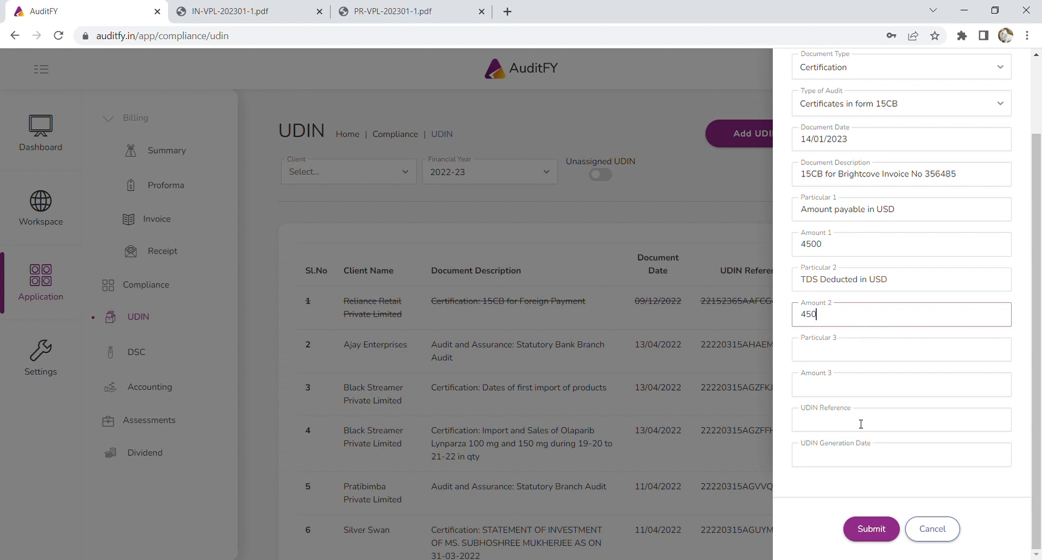
Enter the UDIN reference number with generation date 14/01/2023 and submit the record.
click(861, 423)
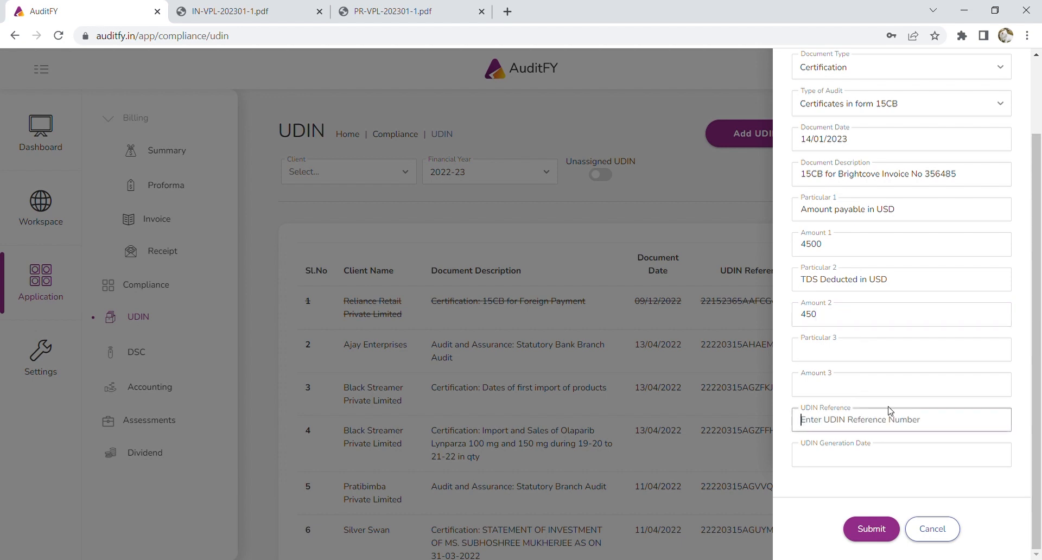
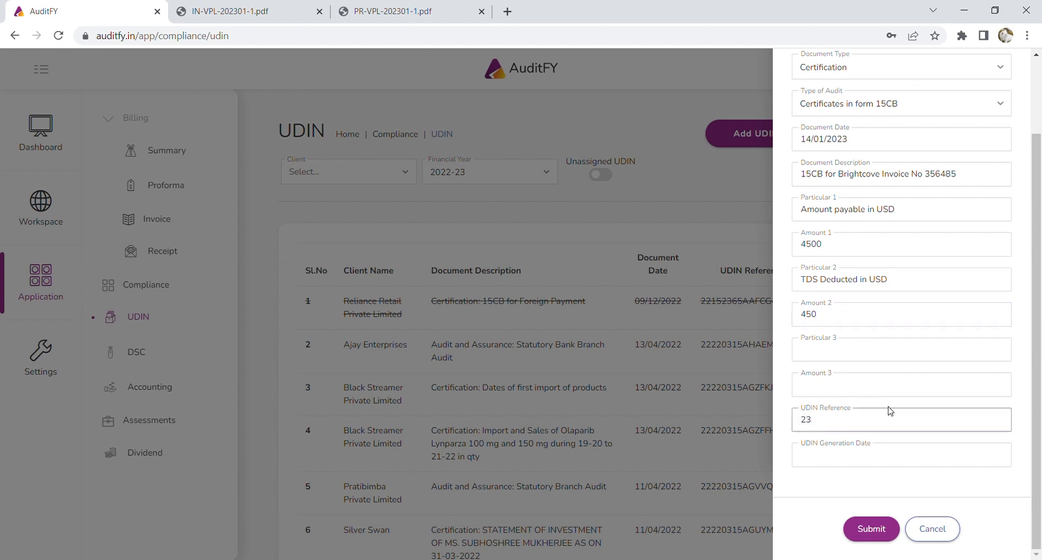
click(883, 454)
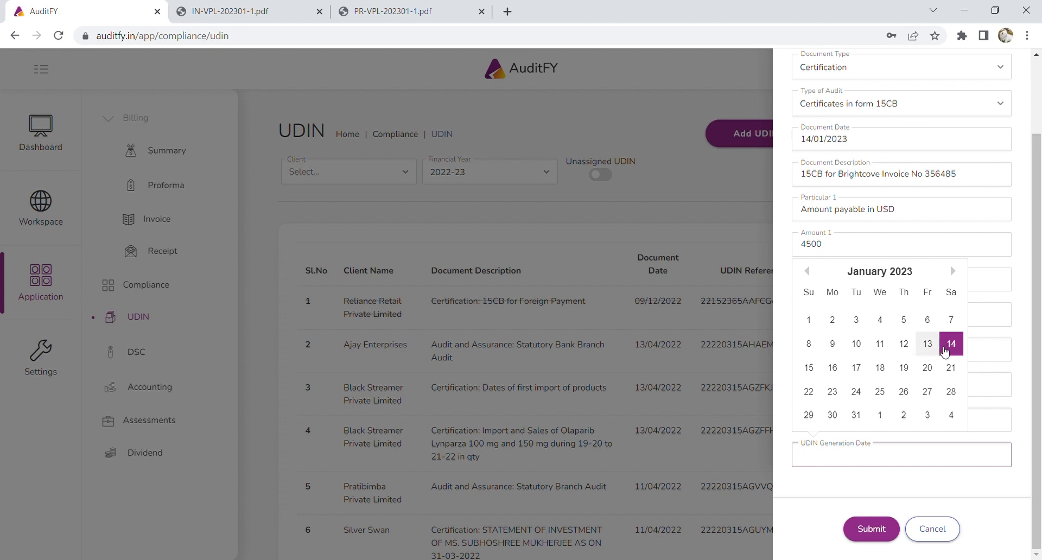
click(951, 350)
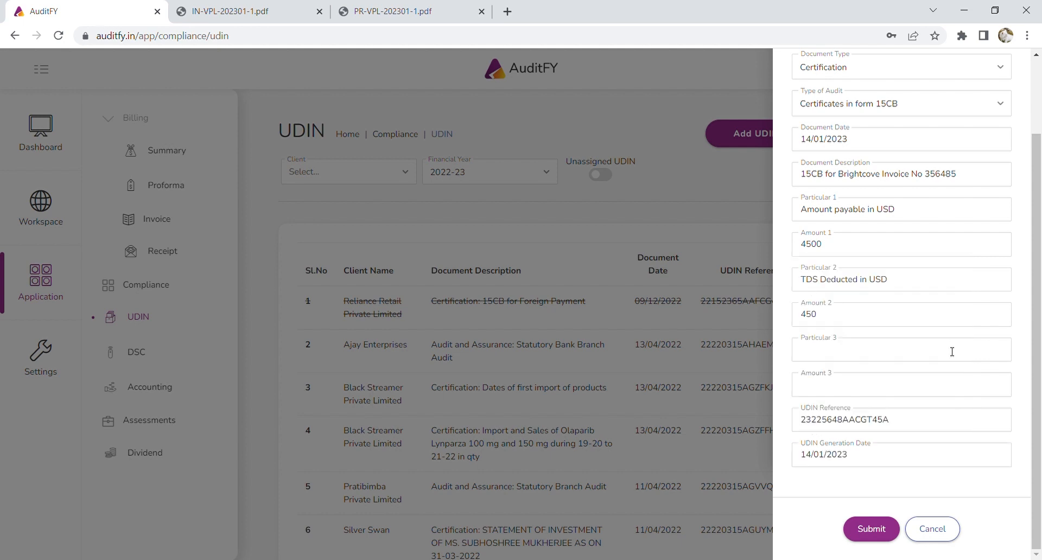
click(882, 536)
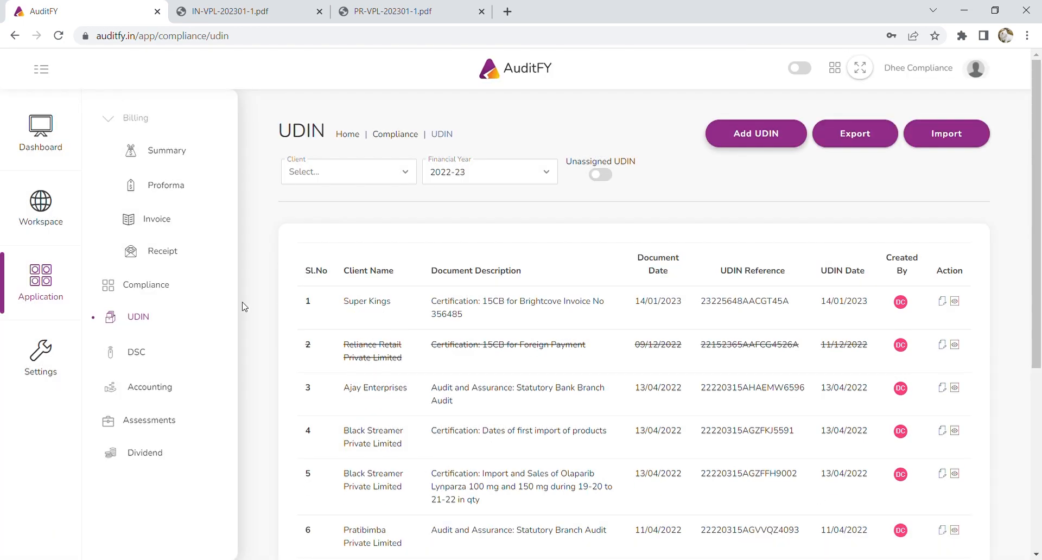
drag(365, 317, 853, 313)
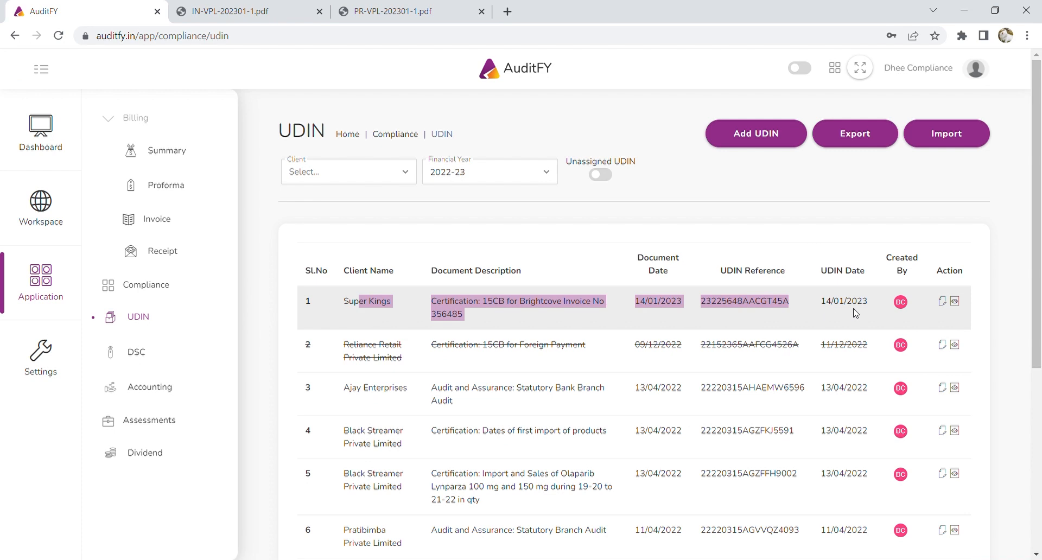
click(890, 321)
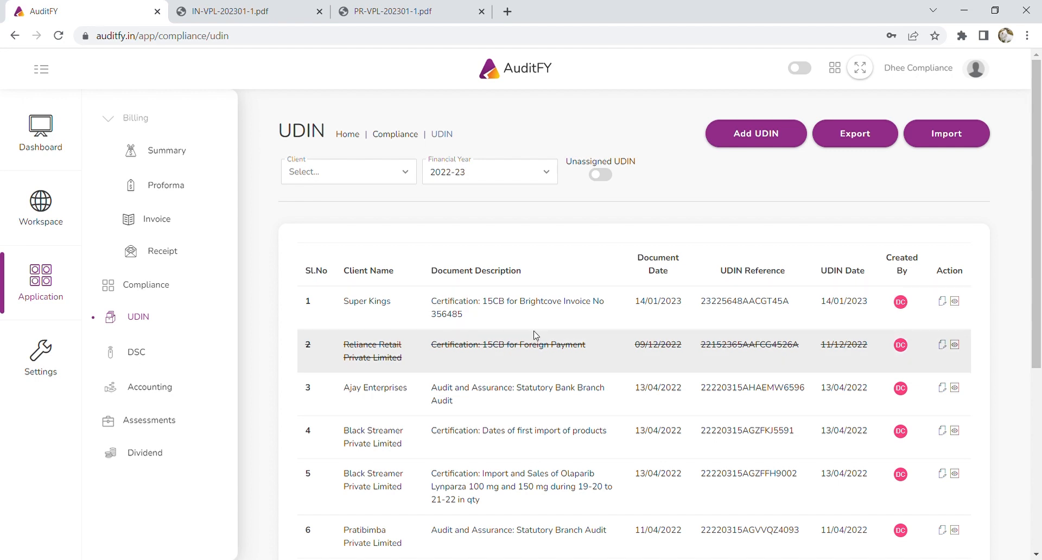
scroll(947, 291, down, 1)
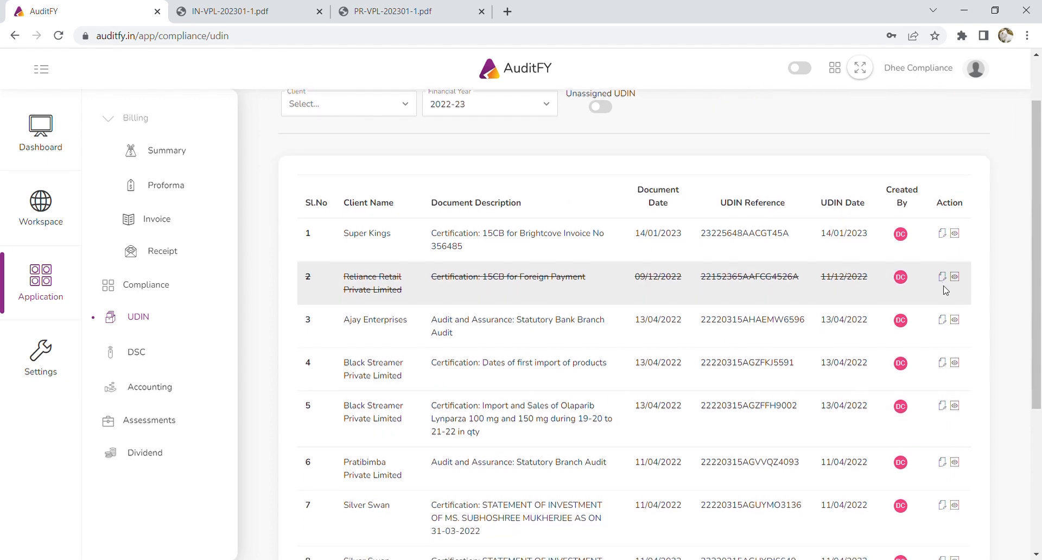
Begin revoking the Super Kings UDIN with date 16/01/2023, then abandon without saving.
click(945, 239)
scroll(921, 385, down, 3)
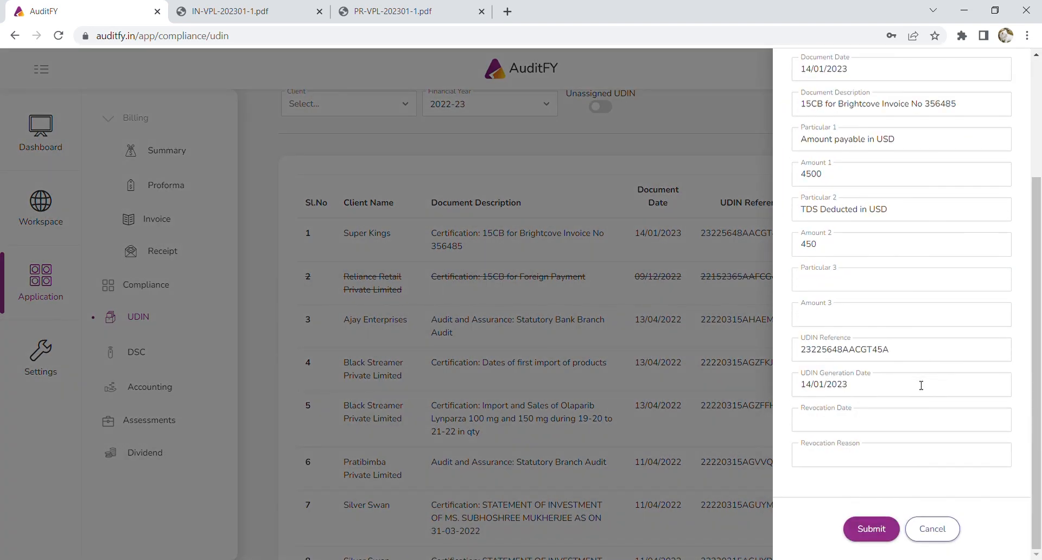
click(851, 425)
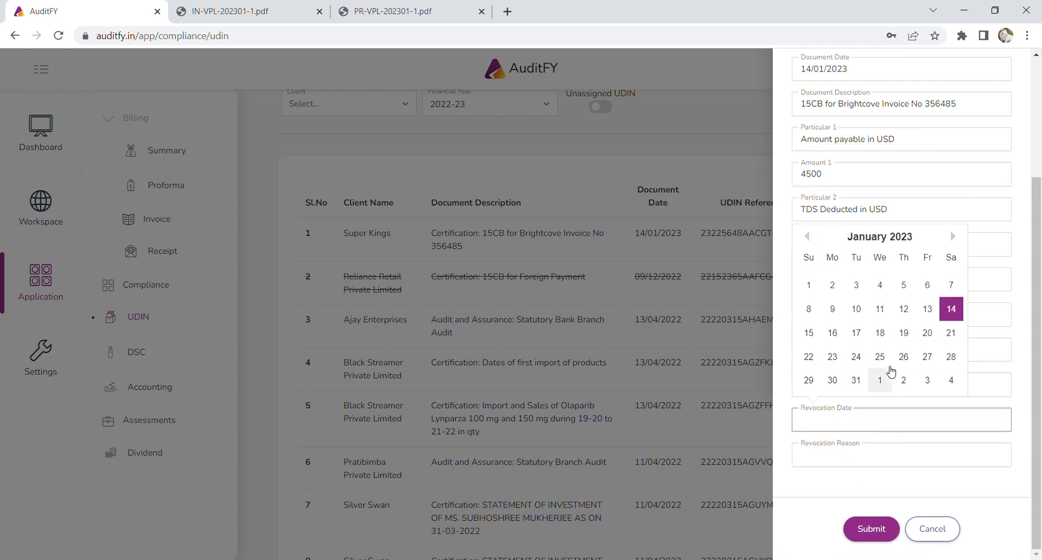
click(832, 332)
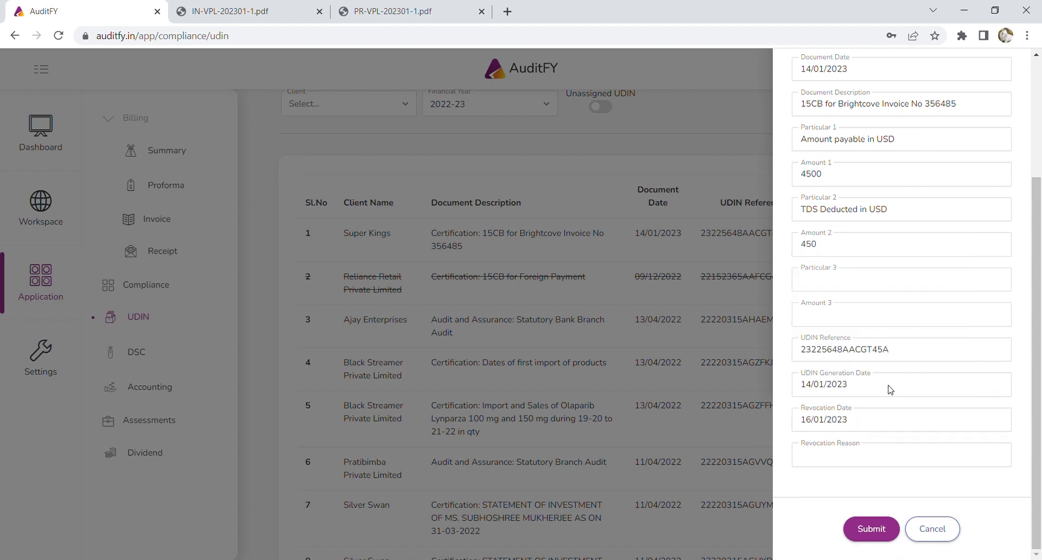
click(839, 455)
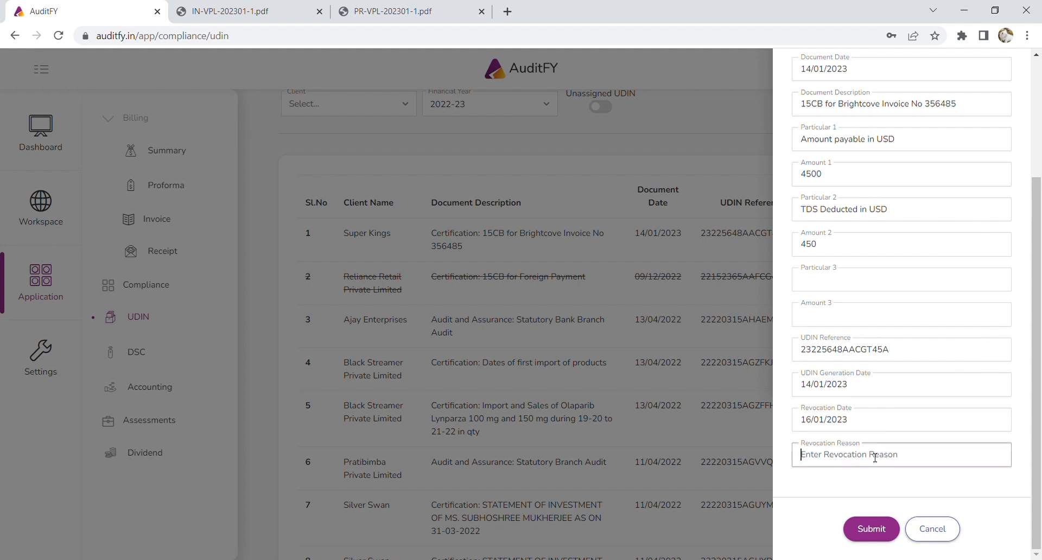
click(932, 529)
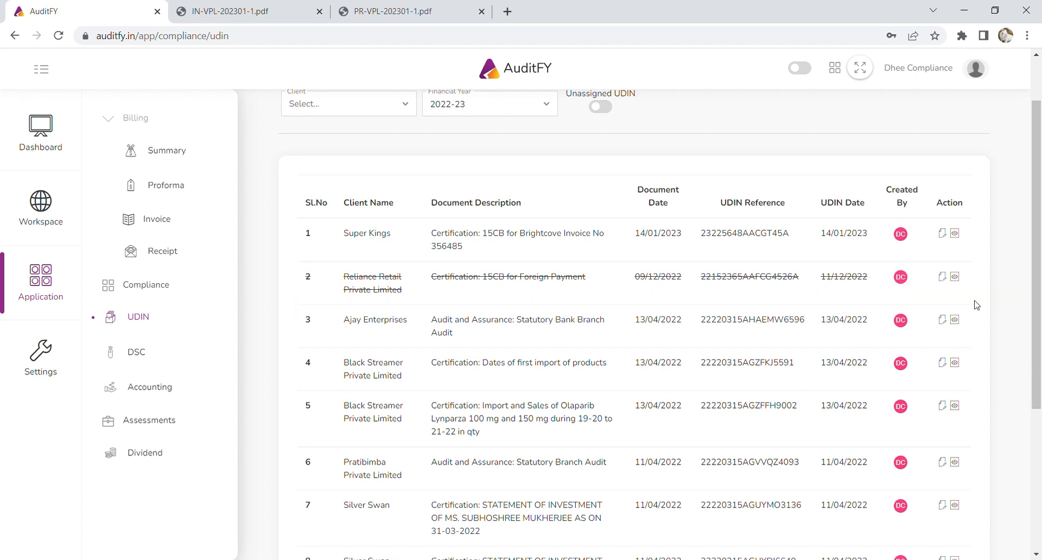
View the Super Kings UDIN's full details and close the details drawer.
click(955, 235)
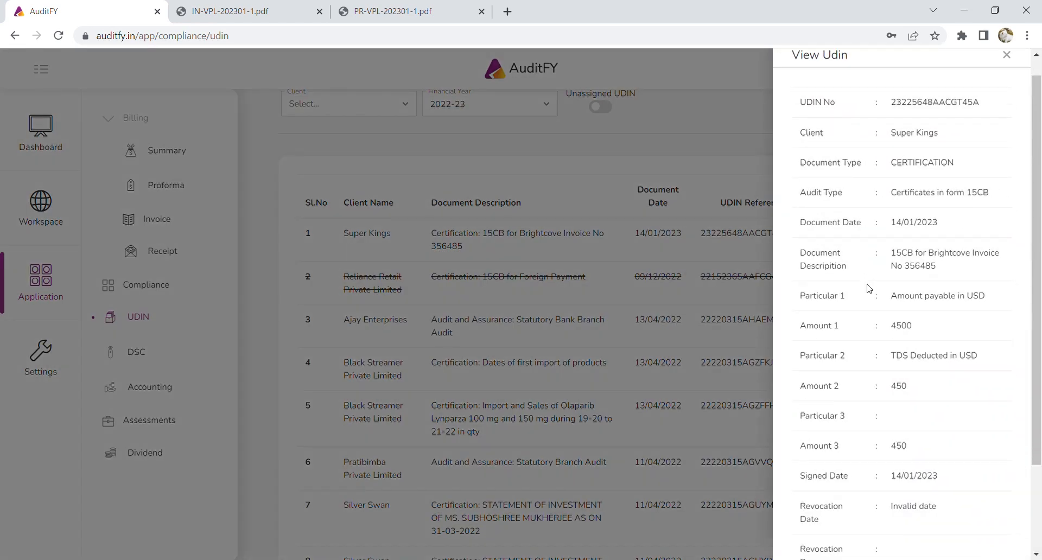
scroll(868, 304, down, 2)
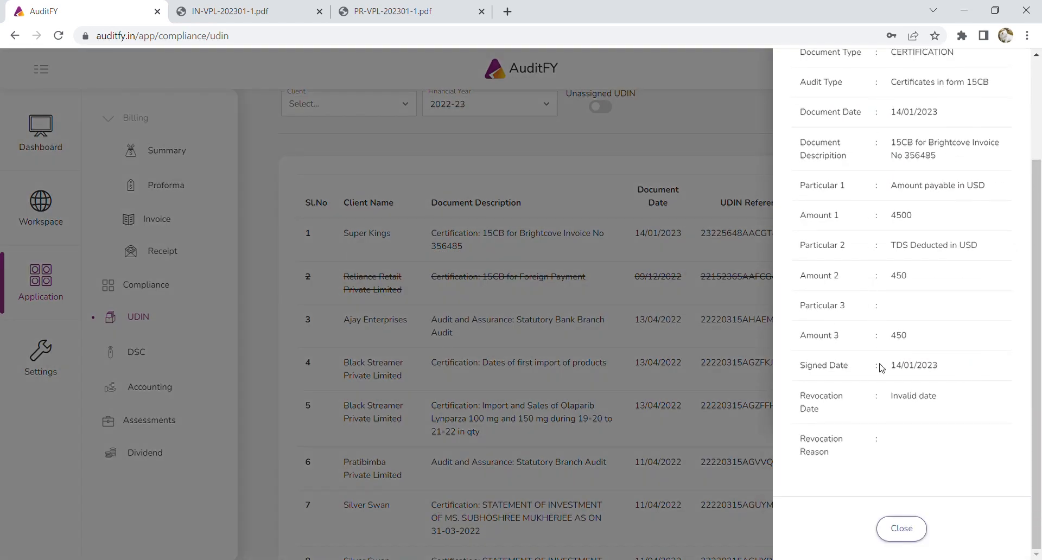
click(902, 529)
scroll(464, 262, up, 1)
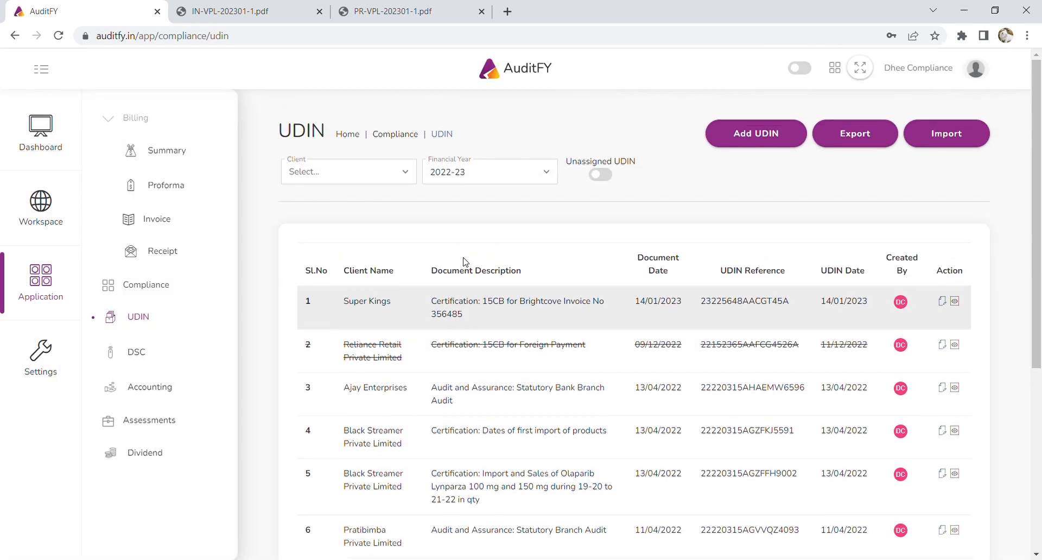
Filter the UDIN list to Prestige, then Black Streamer Private Limited, and clear the client filter.
click(369, 177)
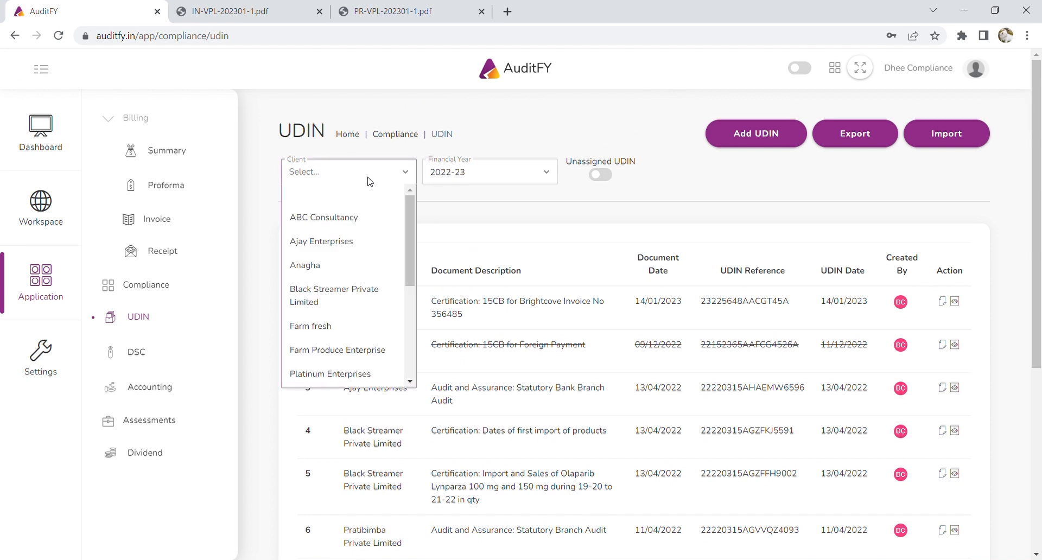
scroll(327, 346, down, 3)
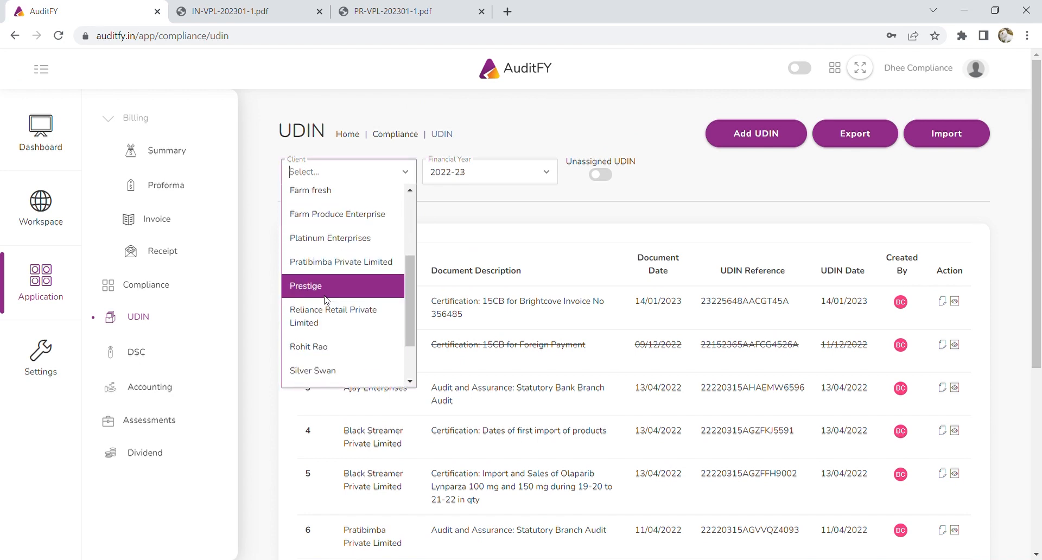
click(327, 299)
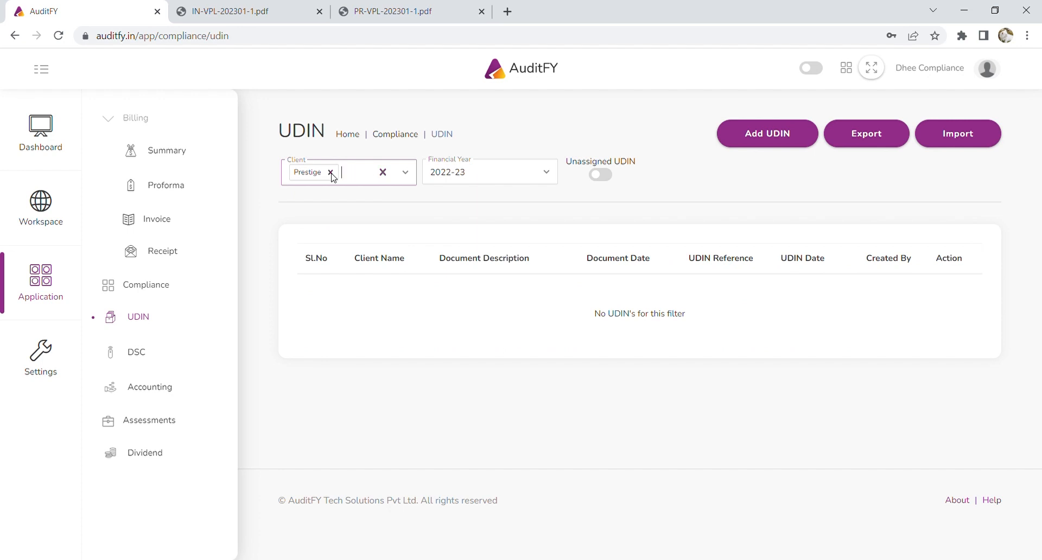
click(330, 172)
click(353, 172)
scroll(367, 286, down, 3)
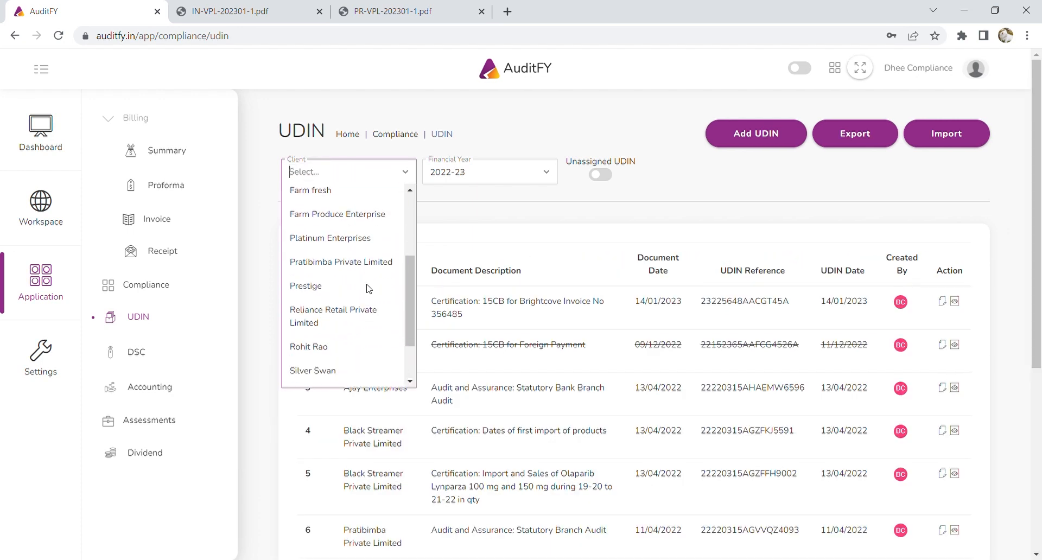
scroll(368, 288, up, 2)
click(354, 293)
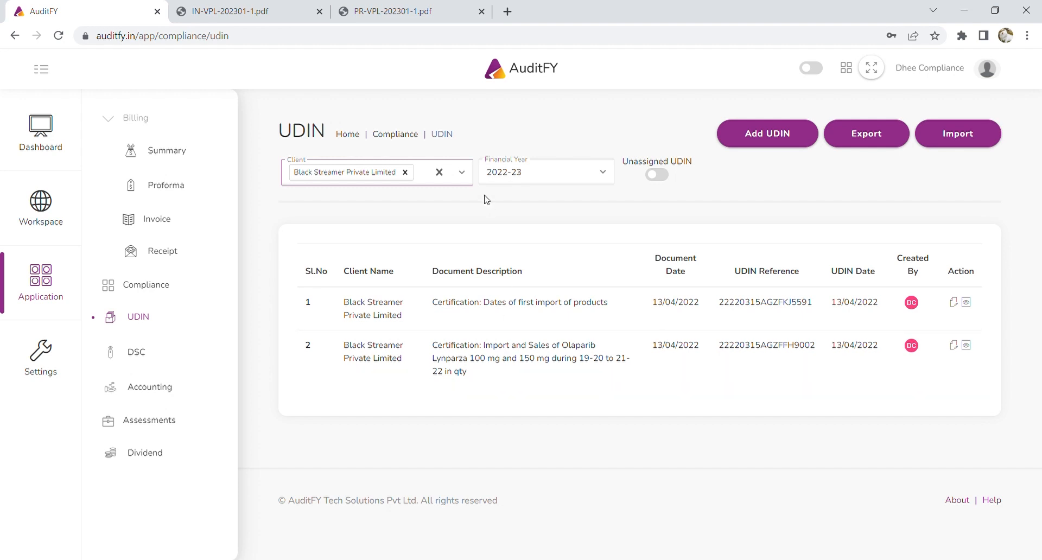
click(406, 172)
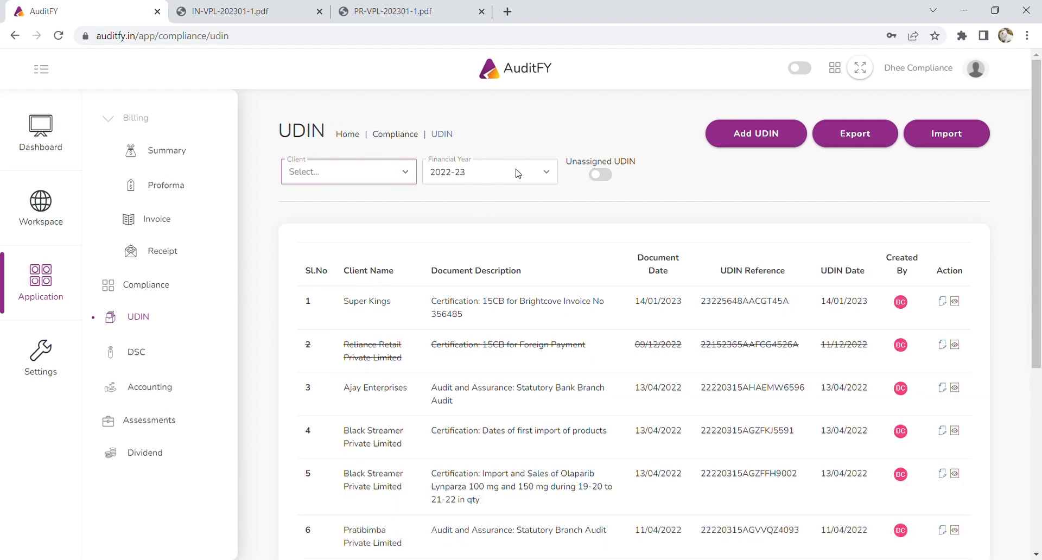
Switch the UDIN list to 2021-22 and back to 2022-23, then open the DSC register.
click(513, 172)
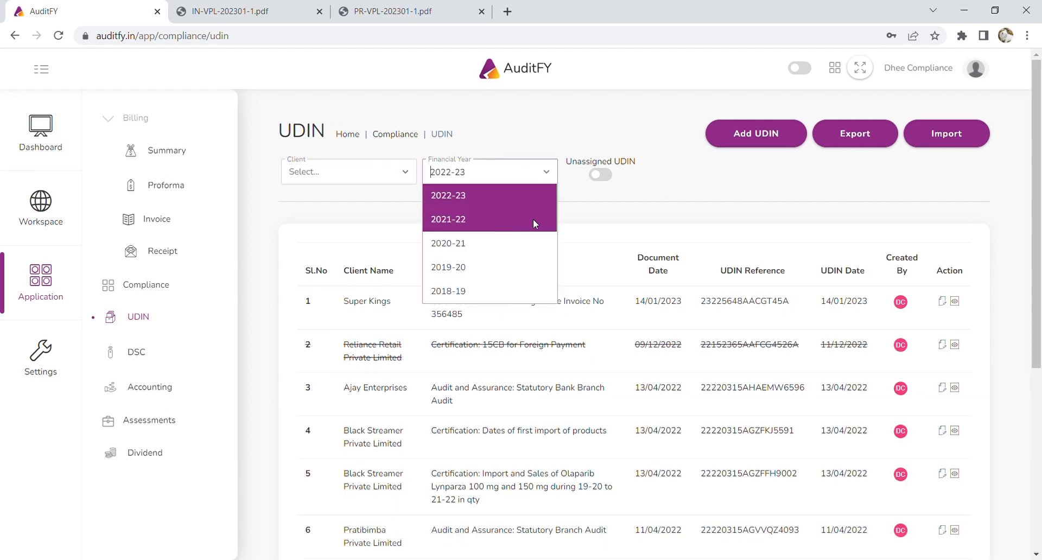
click(533, 219)
click(523, 178)
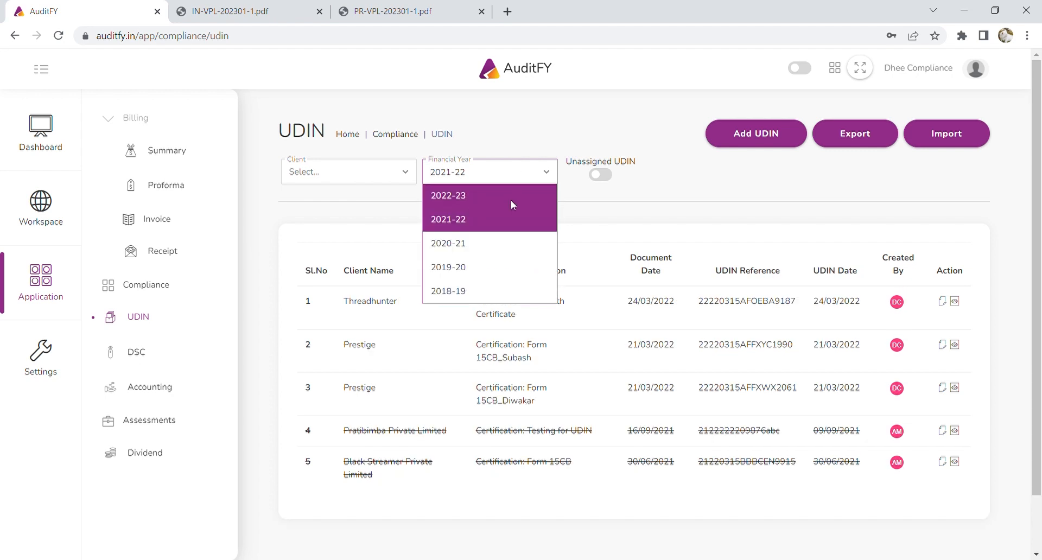
click(510, 198)
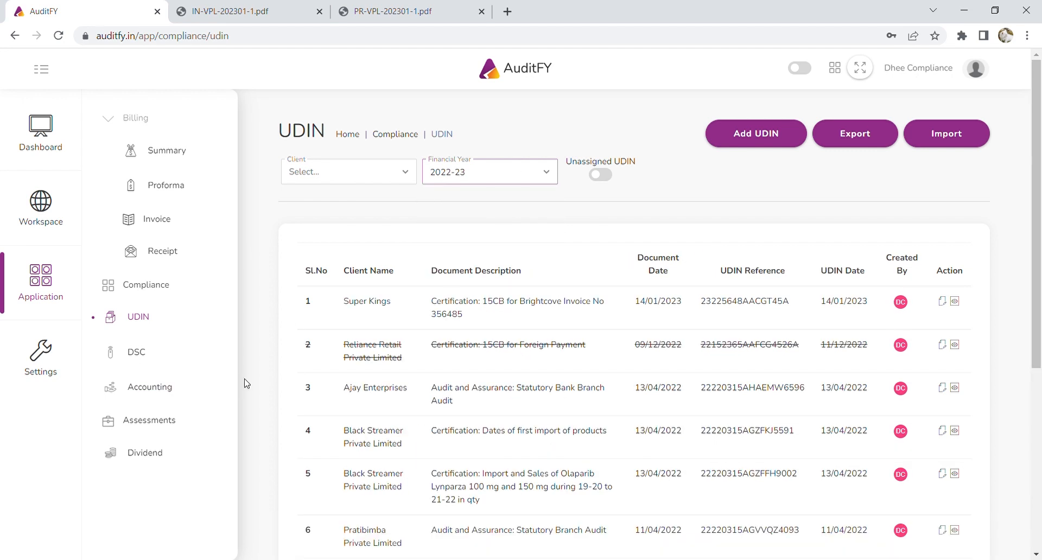
click(126, 353)
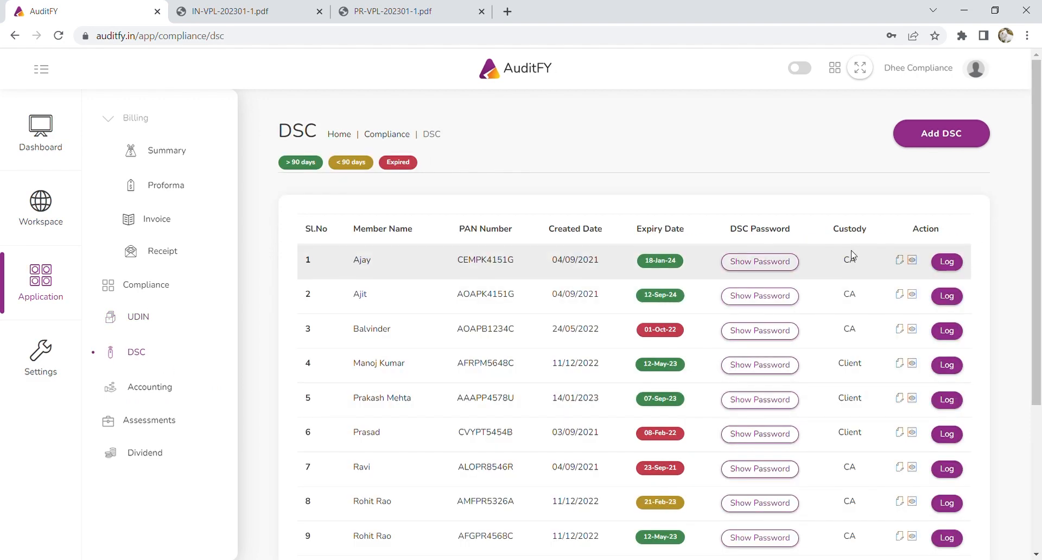
Start a new DSC record with the member's name, e-mail, phone number, PAN and DIN.
scroll(861, 299, down, 4)
scroll(868, 367, up, 4)
click(949, 136)
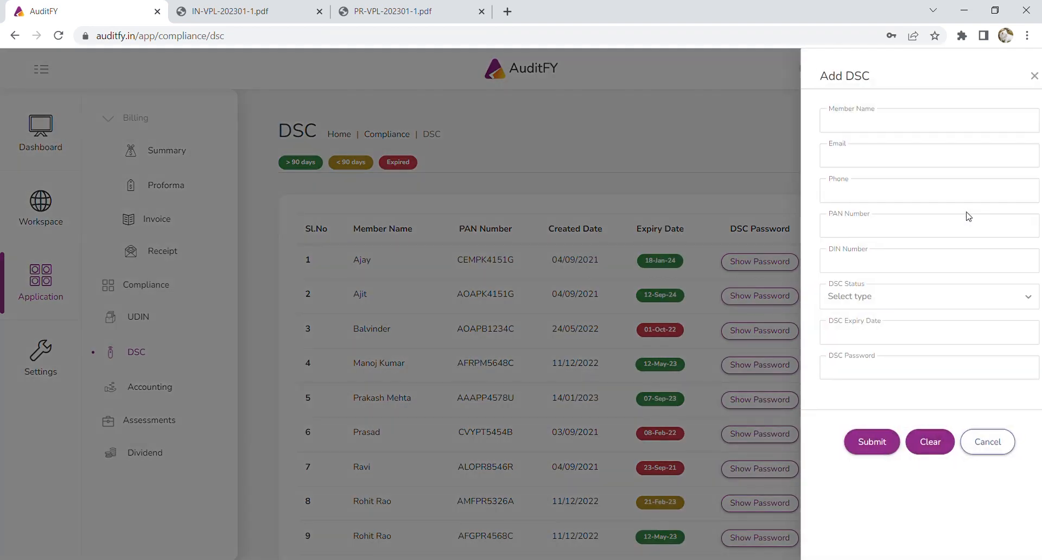
click(890, 130)
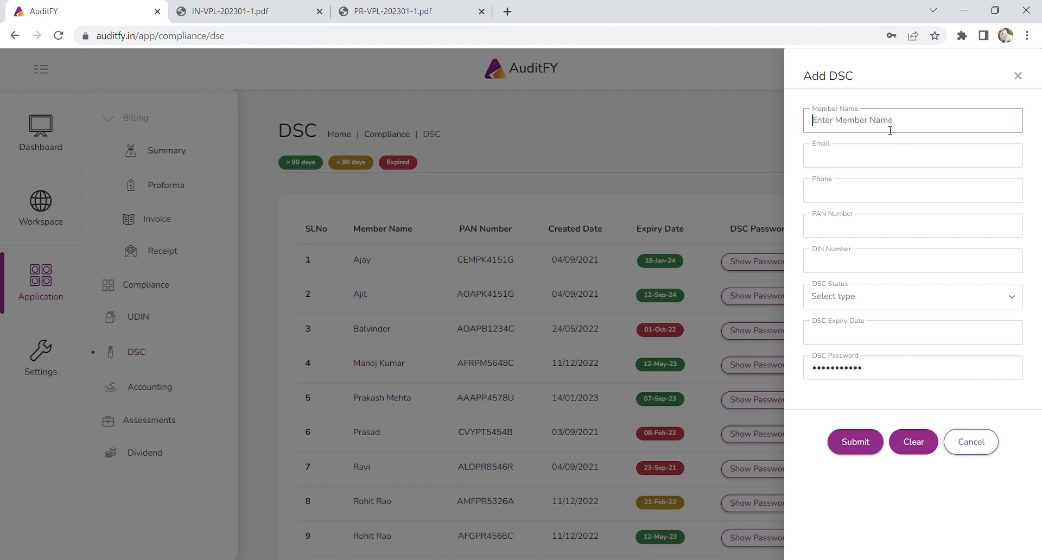
click(882, 162)
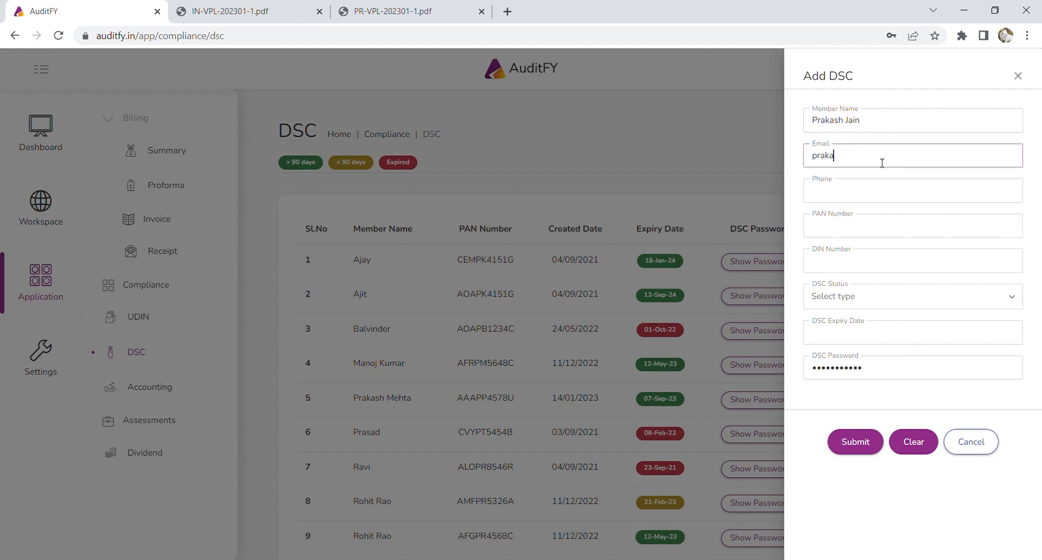
click(883, 194)
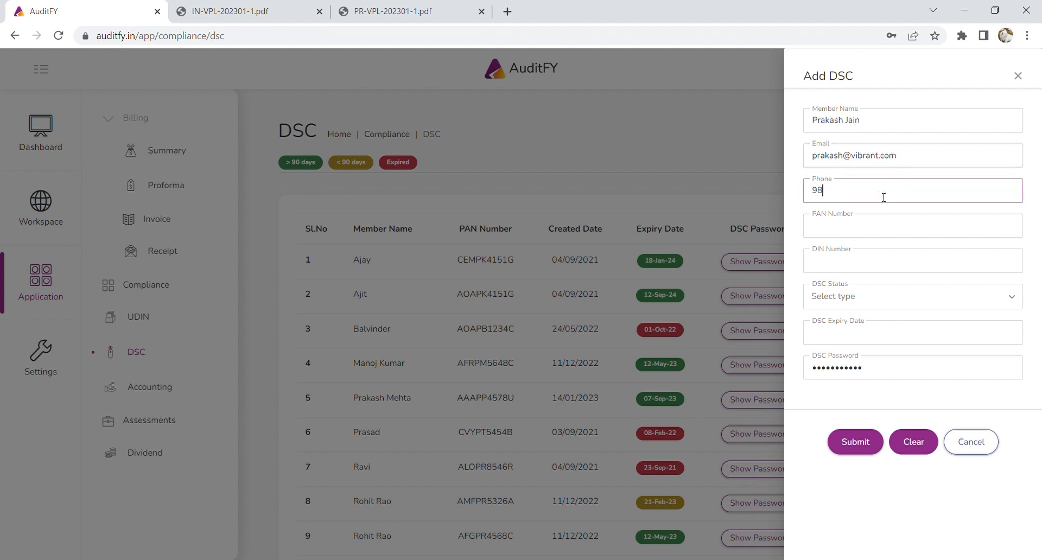
click(883, 231)
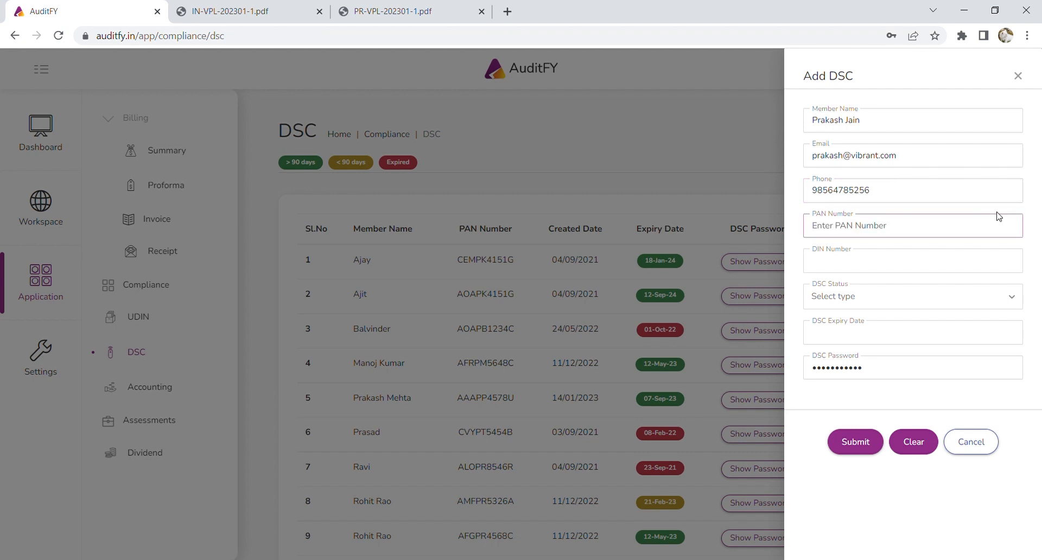
click(942, 263)
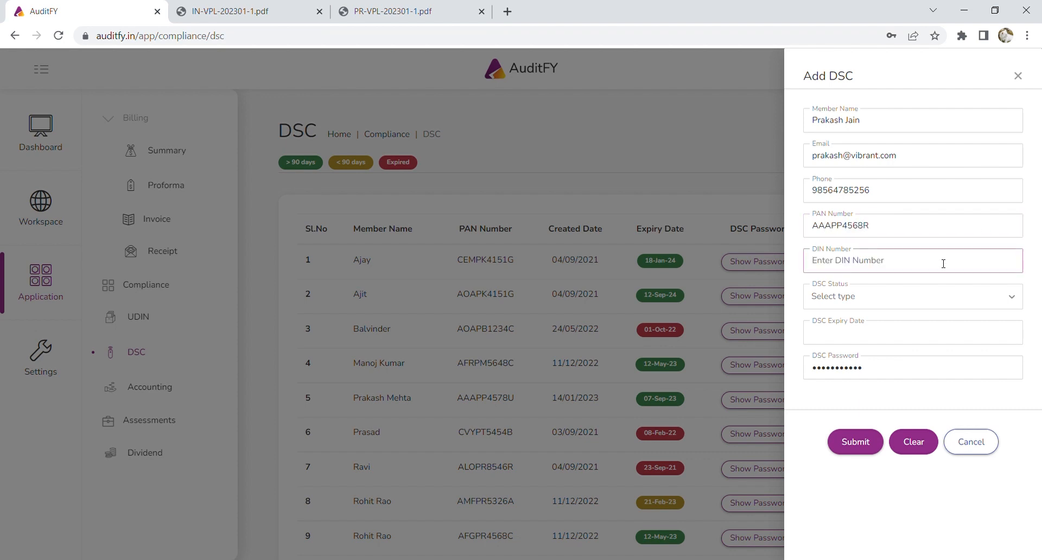
Set DSC status to Client and expiry to 15/04/2024, enter the DSC password, and submit.
click(915, 292)
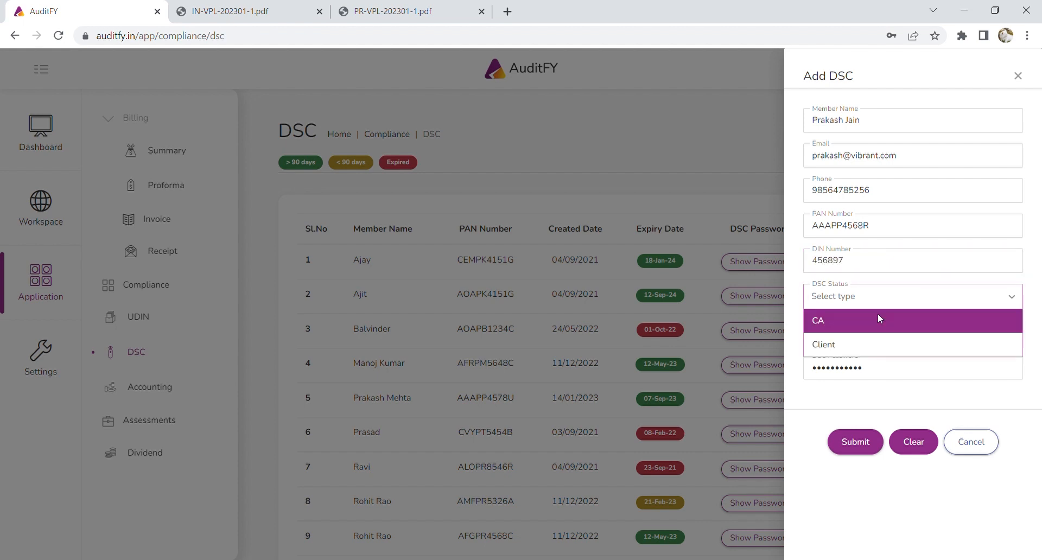
click(885, 344)
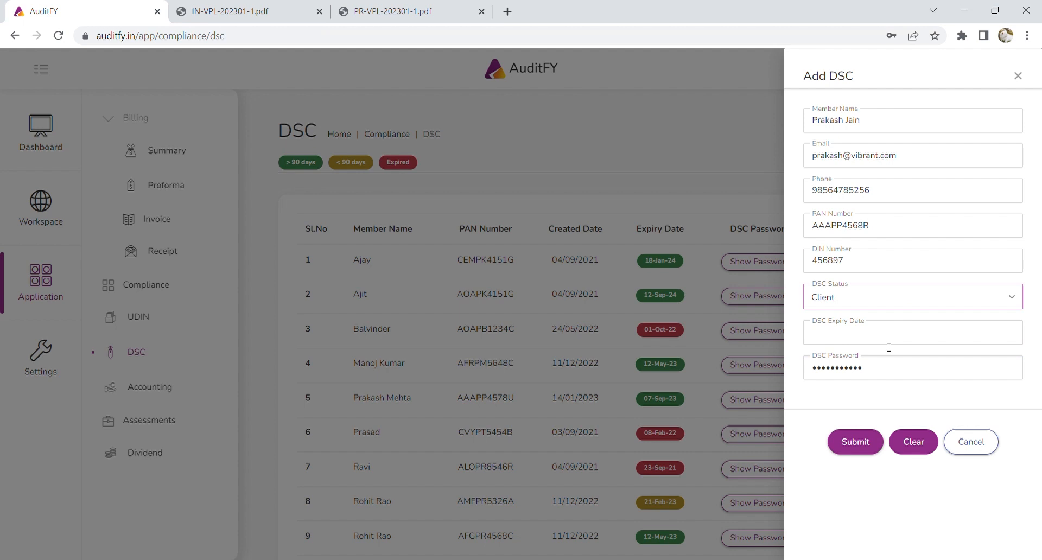
click(854, 337)
key(ctrl+v)
key(ctrl+a)
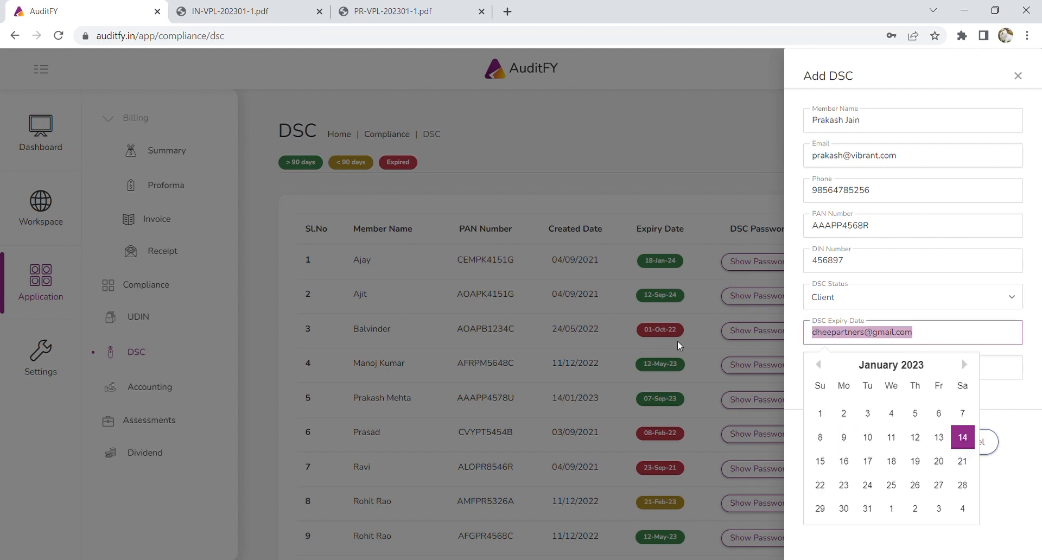
key(BackSpace)
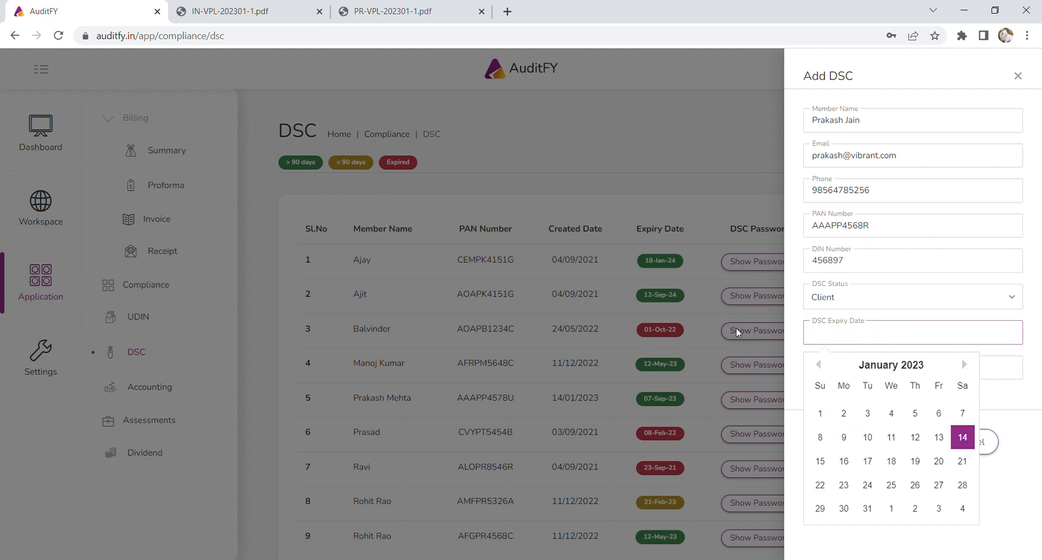
text(15/)
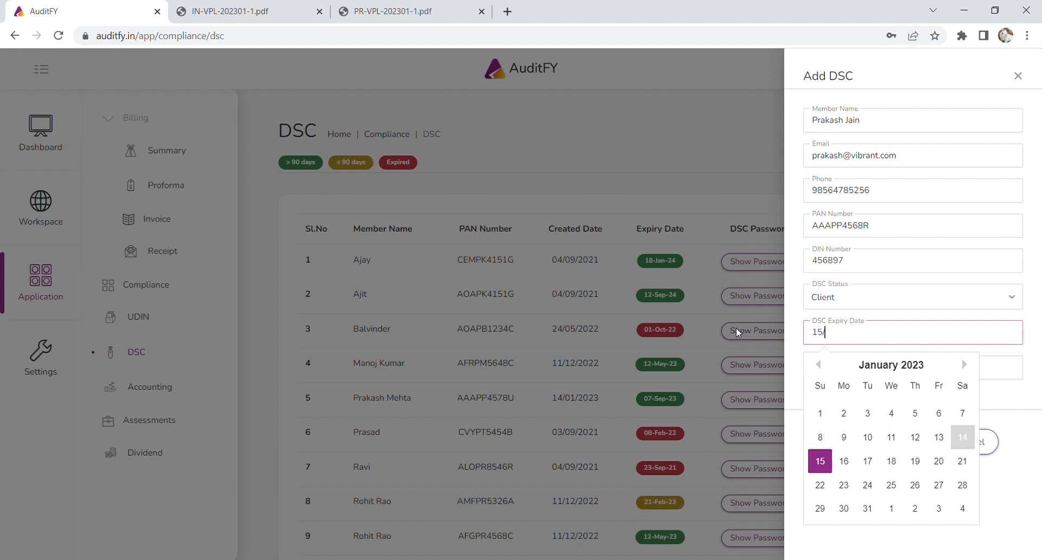
text(04/2024)
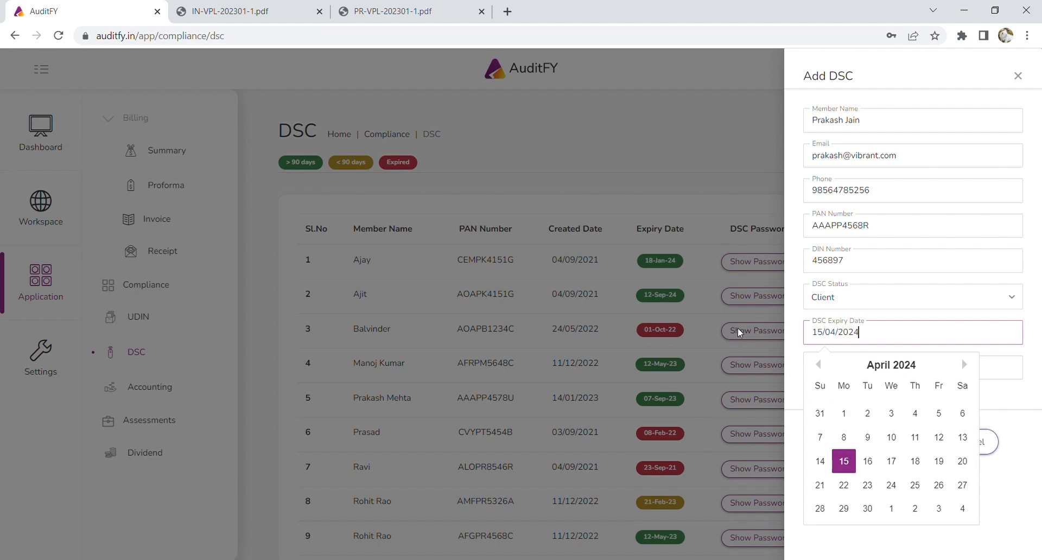
click(844, 460)
drag(887, 369, 792, 368)
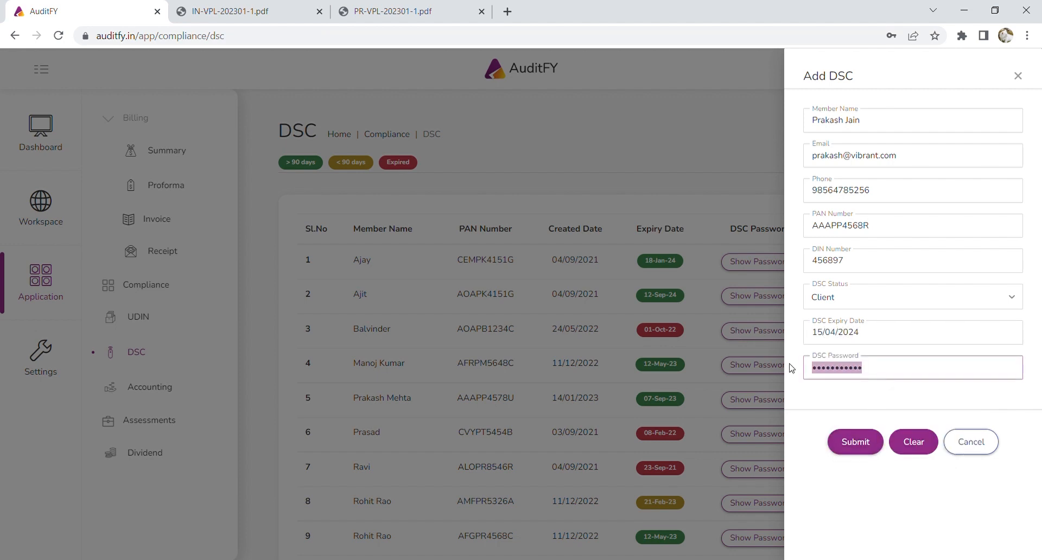
text(••••••)
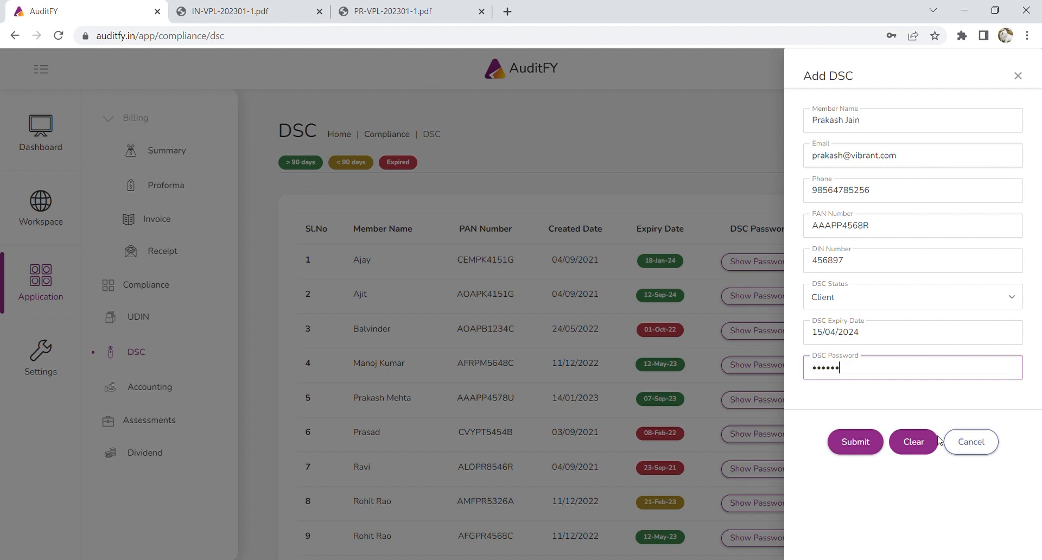
click(856, 442)
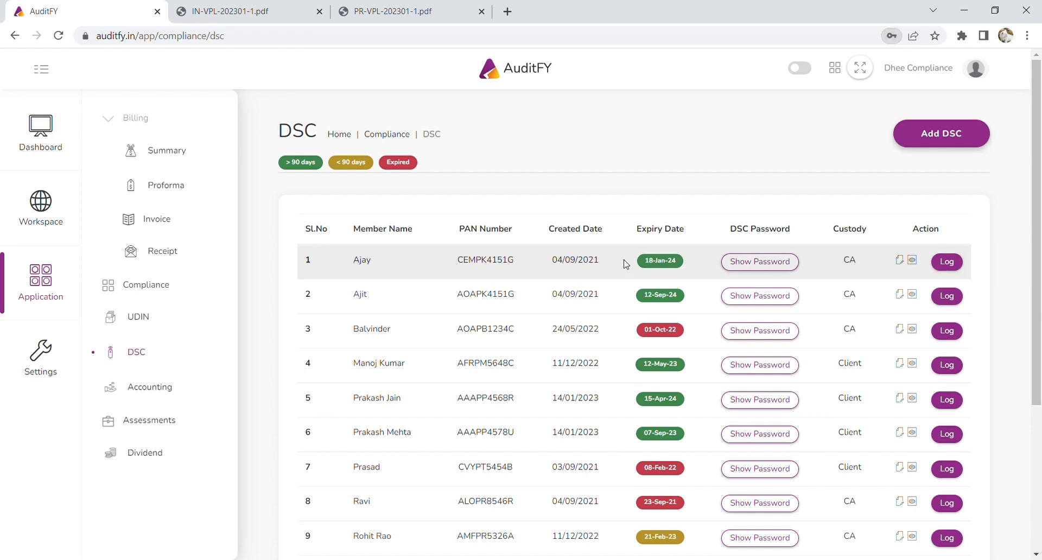
Open Ajay's DSC custody log, return to the register, reopen it and start a new log entry.
scroll(597, 305, down, 2)
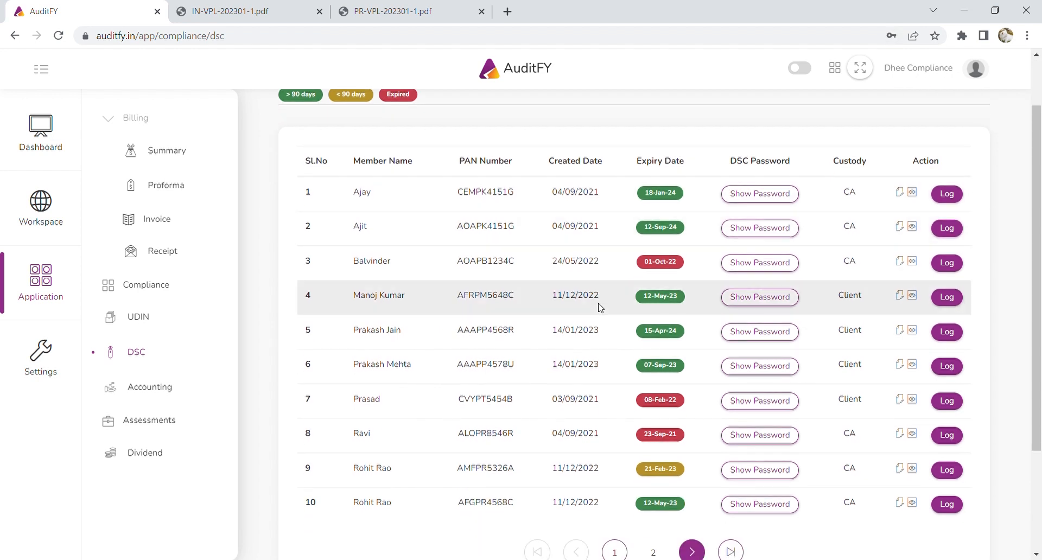
scroll(856, 490, down, 1)
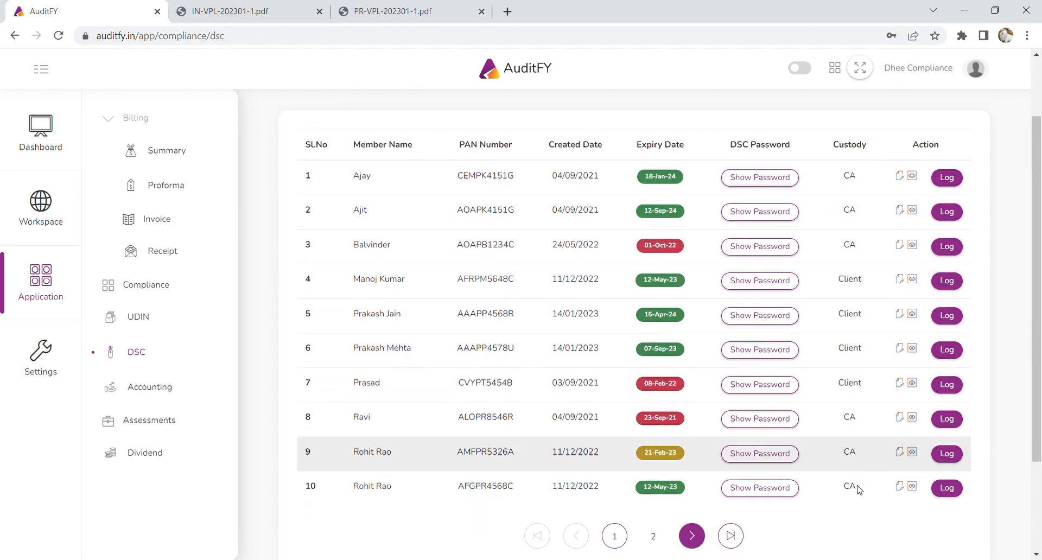
scroll(858, 488, up, 1)
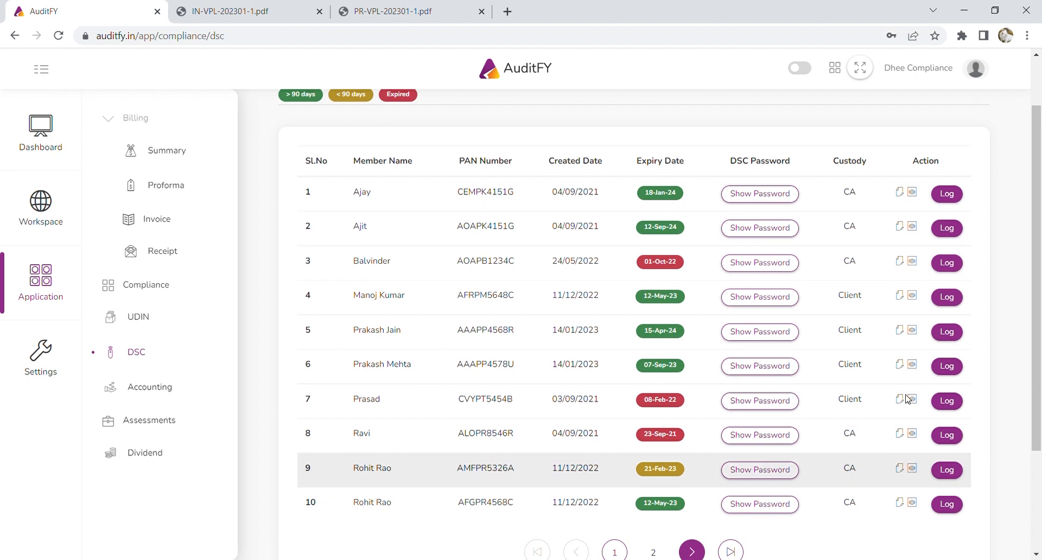
click(946, 195)
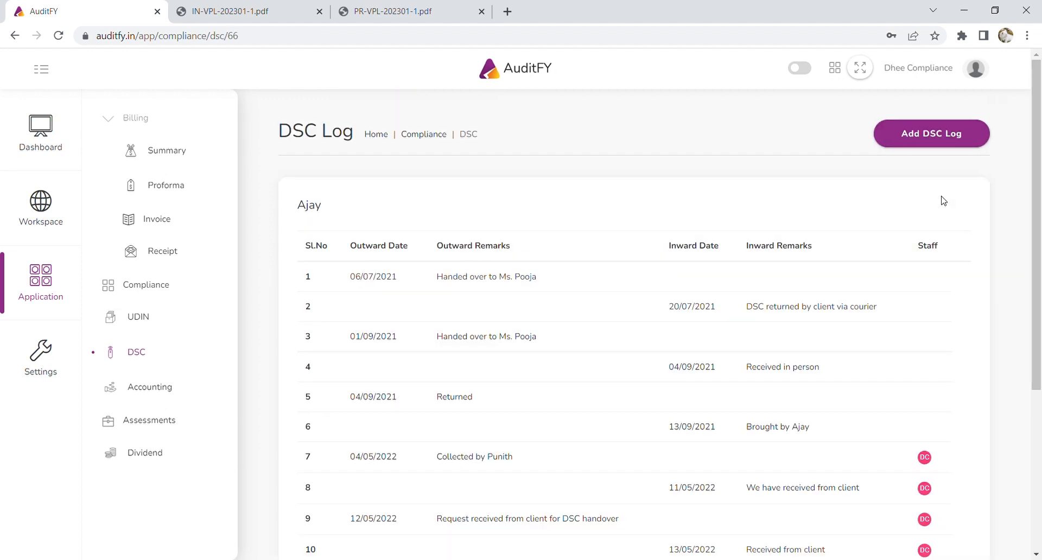
scroll(827, 237, down, 1)
scroll(814, 233, up, 1)
click(150, 358)
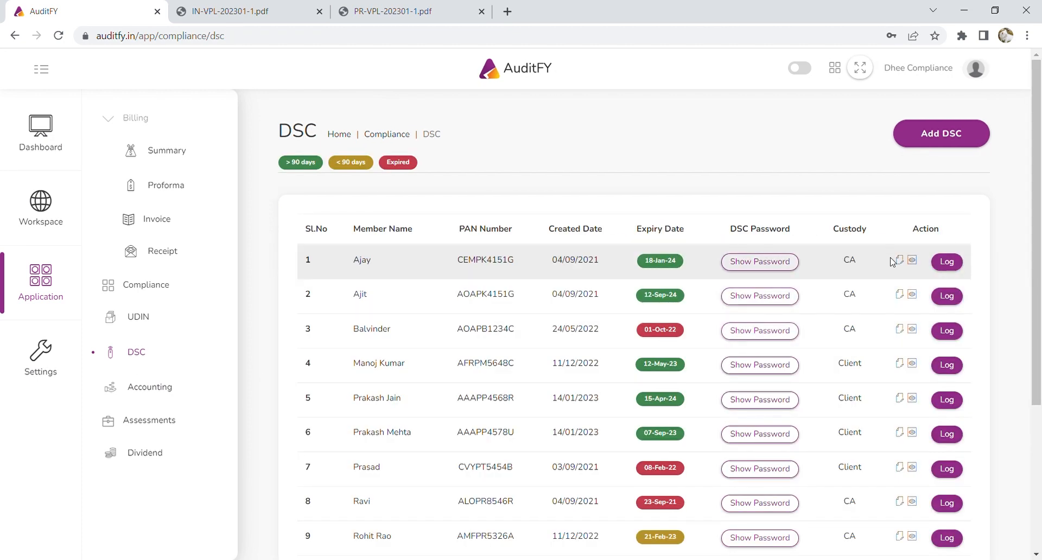
click(958, 266)
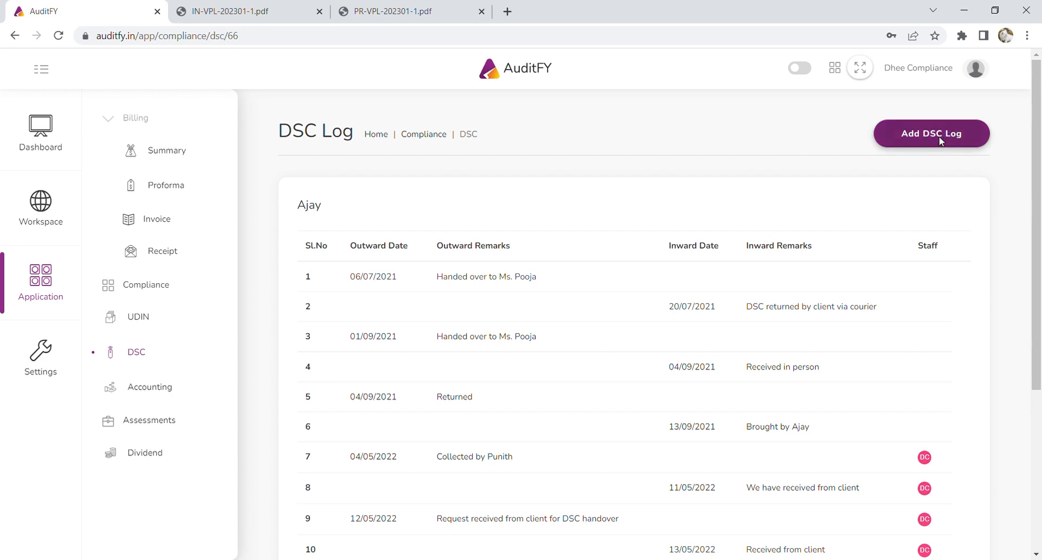
click(938, 140)
Log the DSC as returned on 09/01/2023 with remark 'Returned in person' and go back to the DSC list.
click(897, 124)
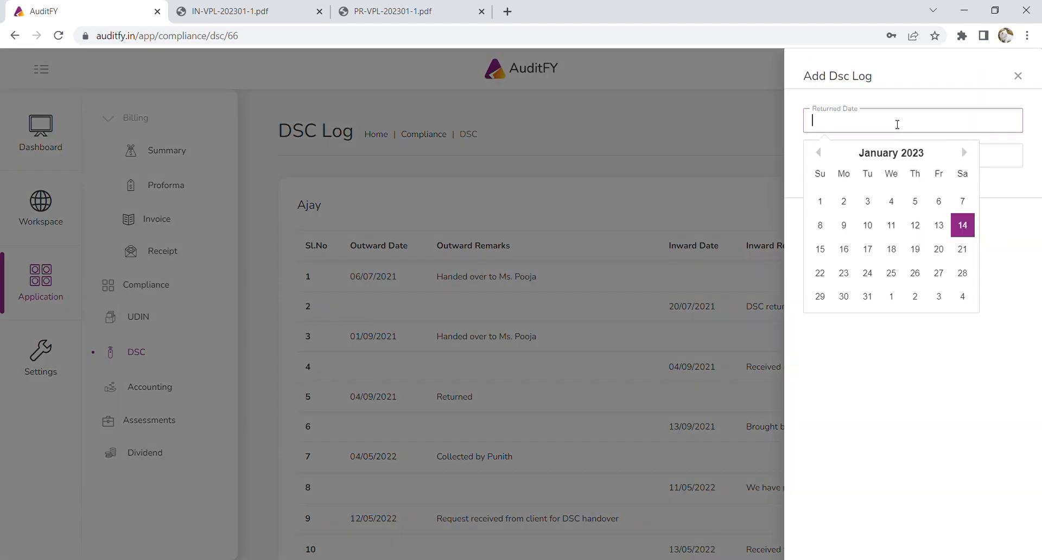
click(844, 226)
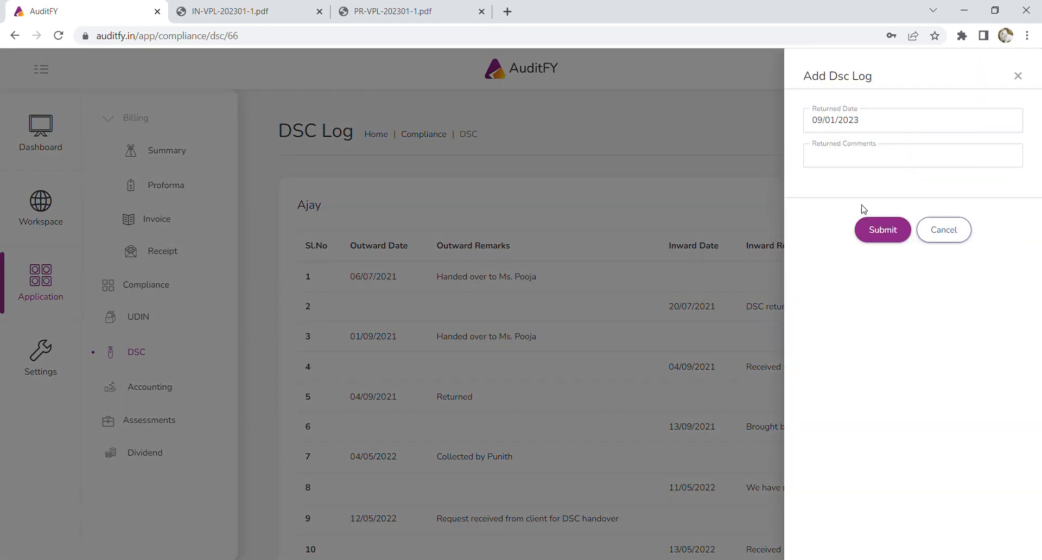
click(876, 158)
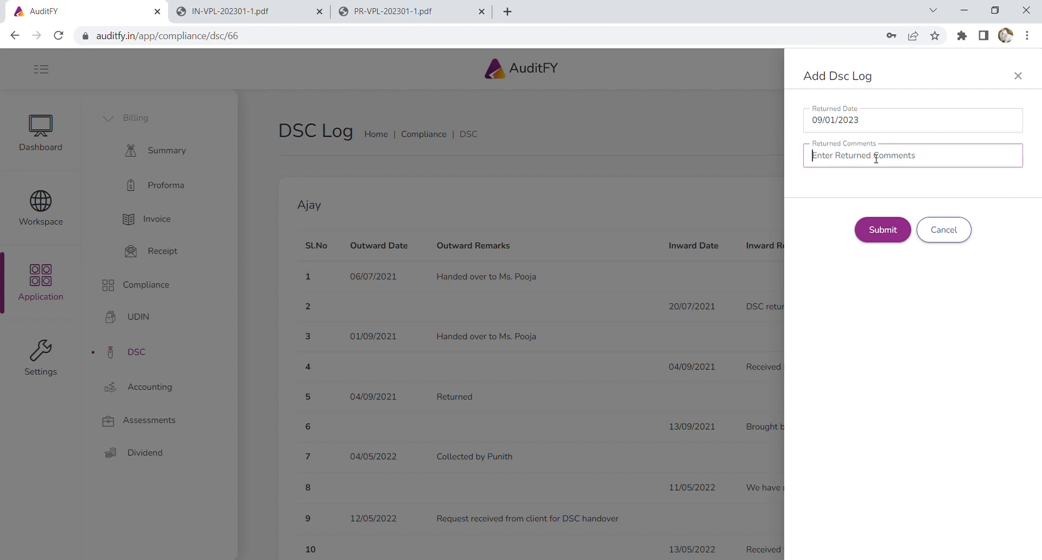
text(Returne)
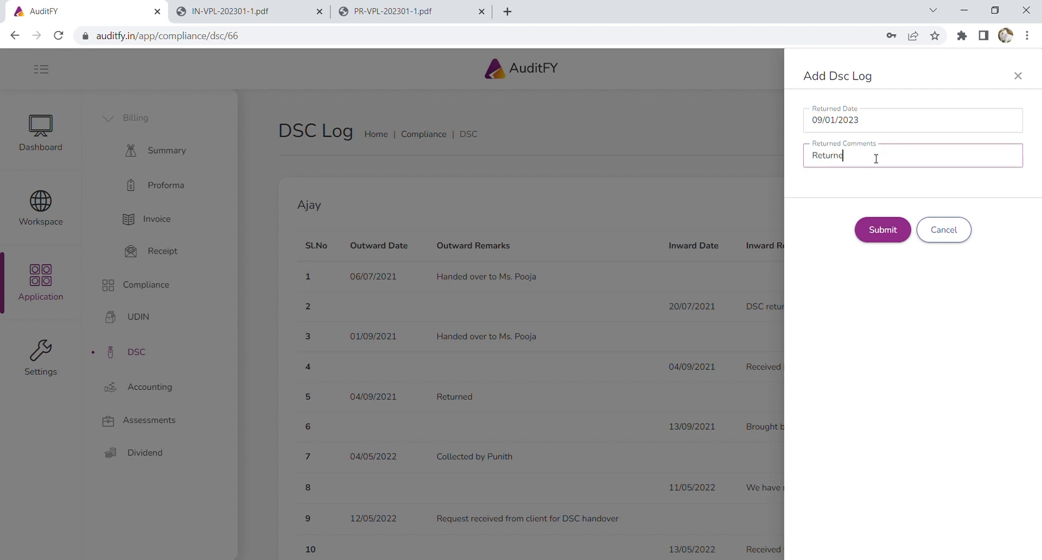
text(d in person)
click(895, 237)
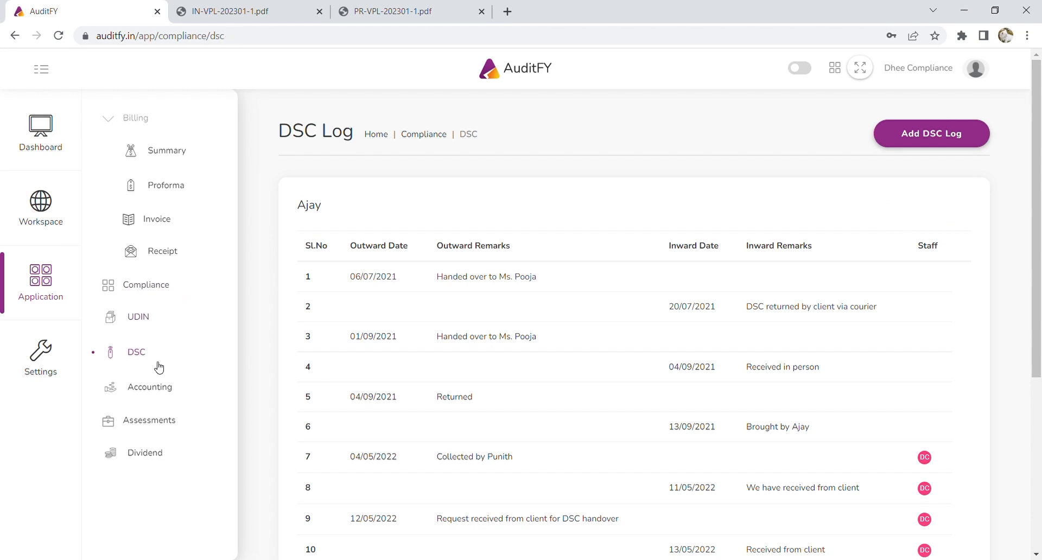
click(139, 353)
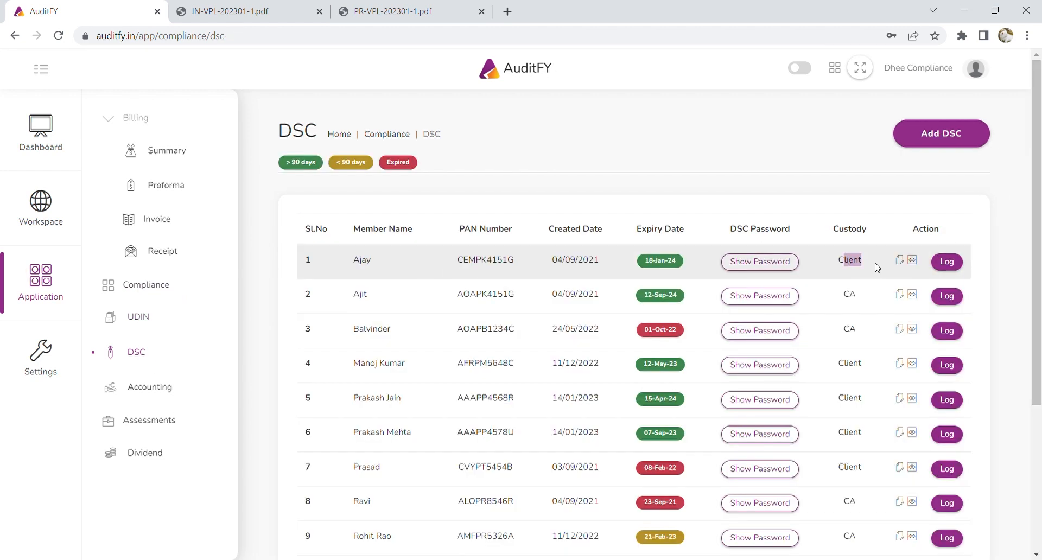
Add a DSC log entry received on 13/01/2023 with comment 'Received in person in offic', then return to the DSC list.
click(949, 263)
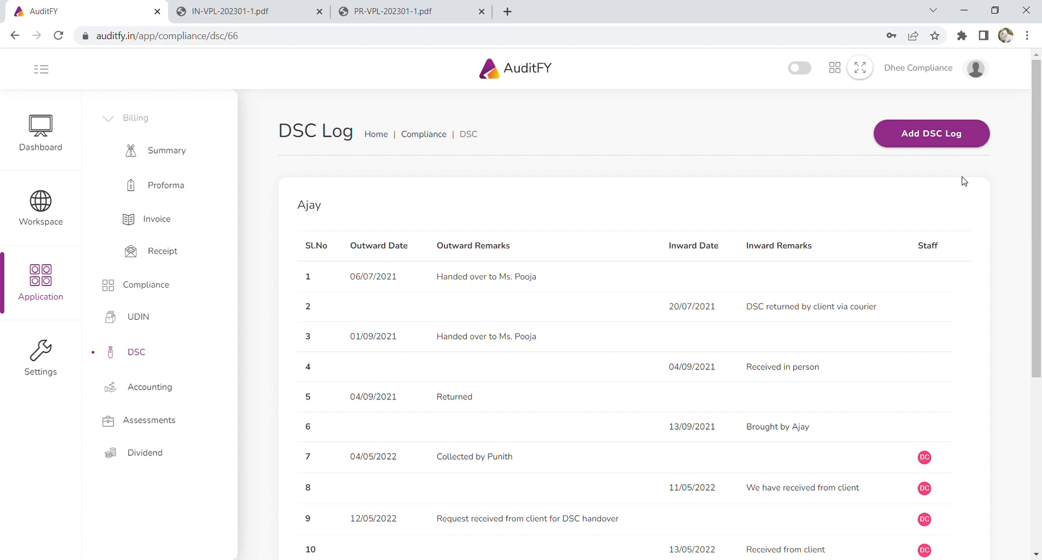
click(955, 141)
click(853, 123)
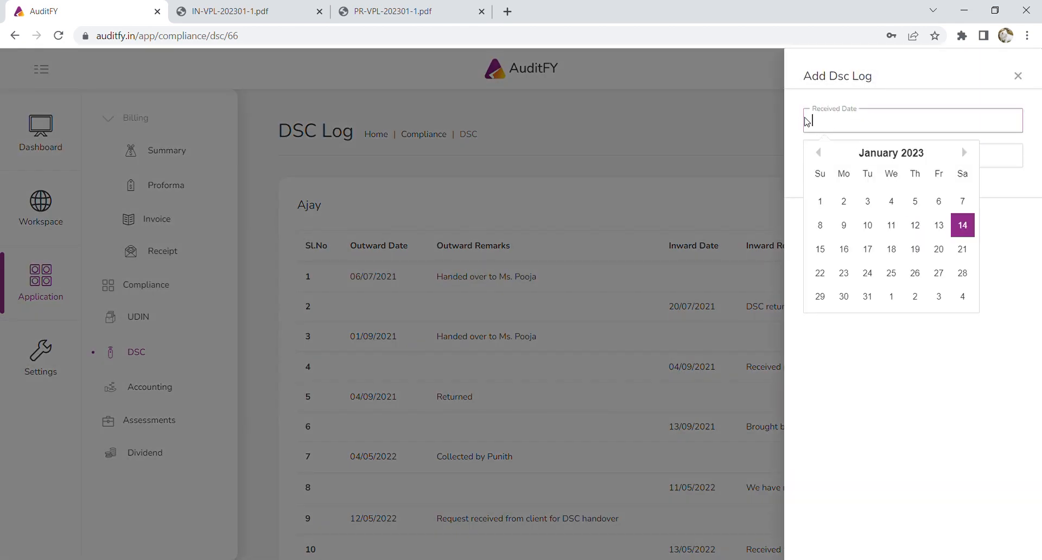
click(938, 225)
click(866, 159)
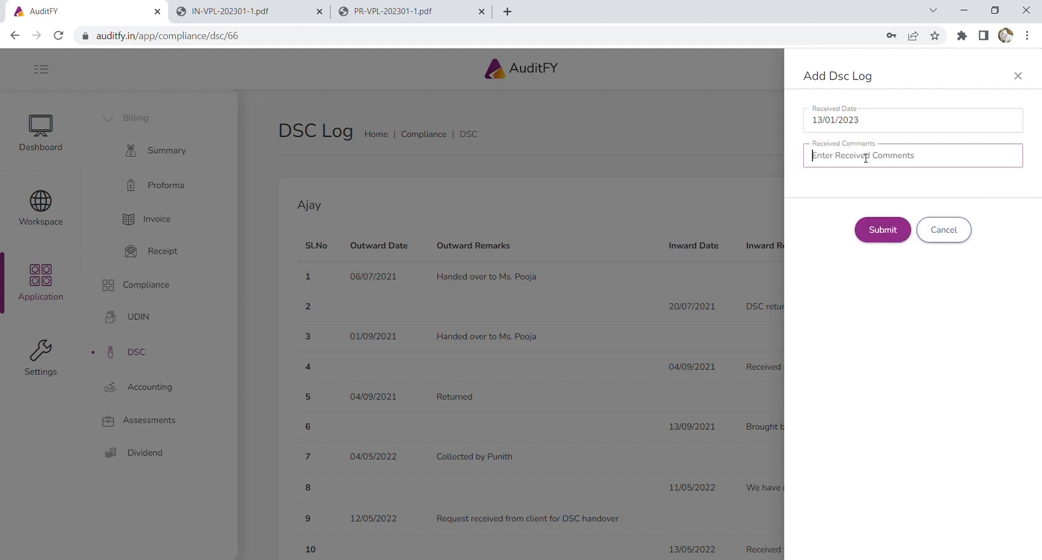
text(Received in per)
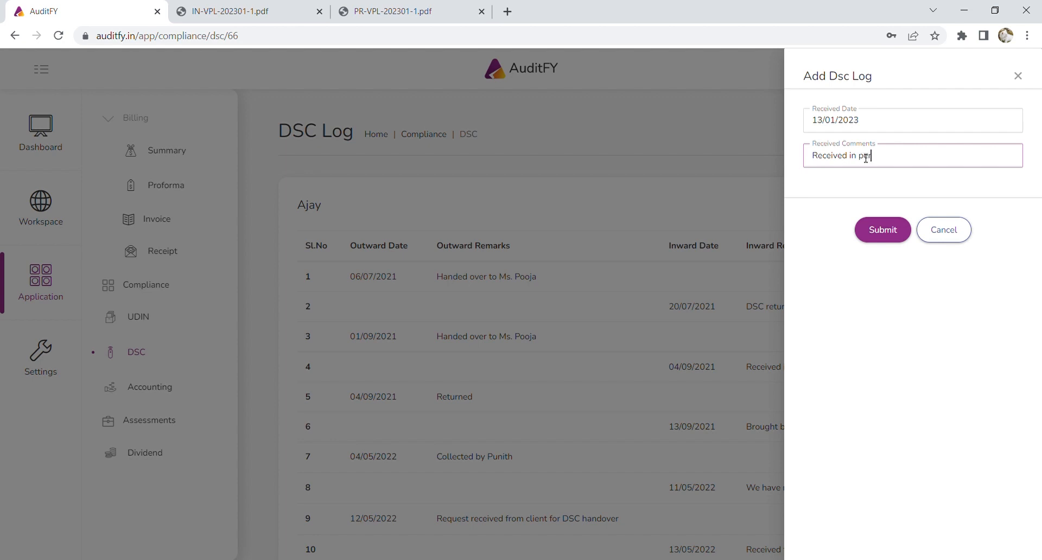
text(son in office)
click(903, 233)
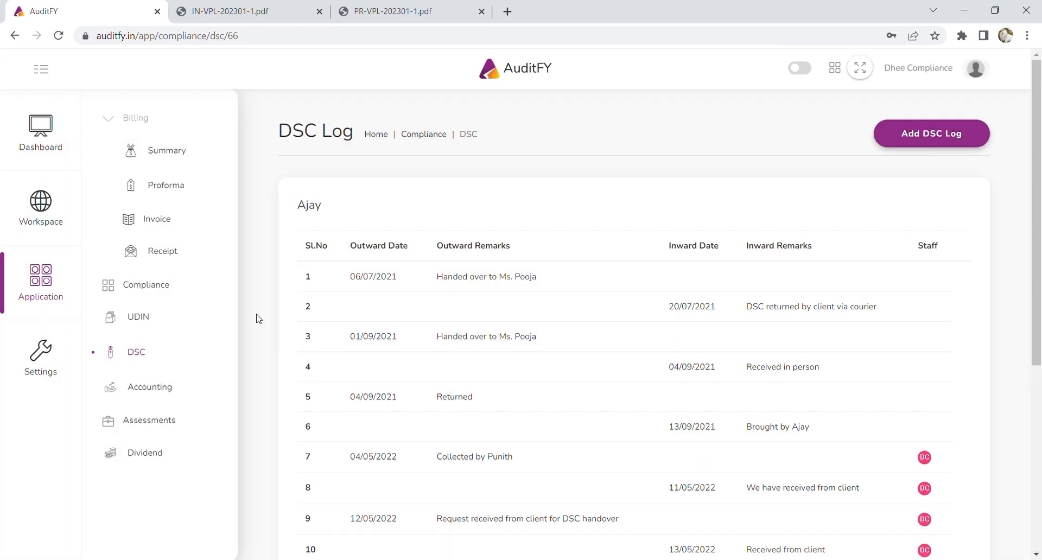
click(146, 355)
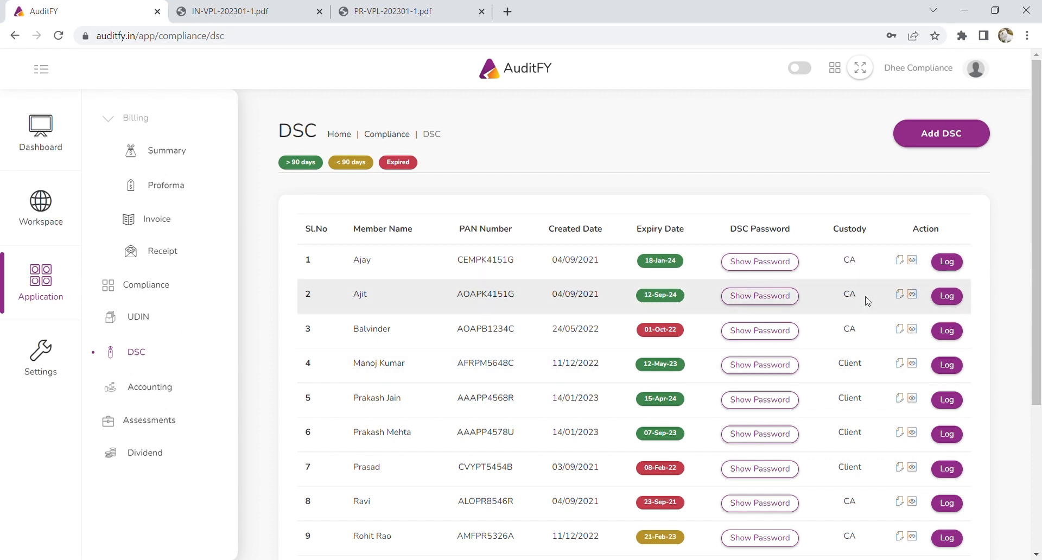
scroll(867, 300, down, 2)
scroll(814, 296, up, 2)
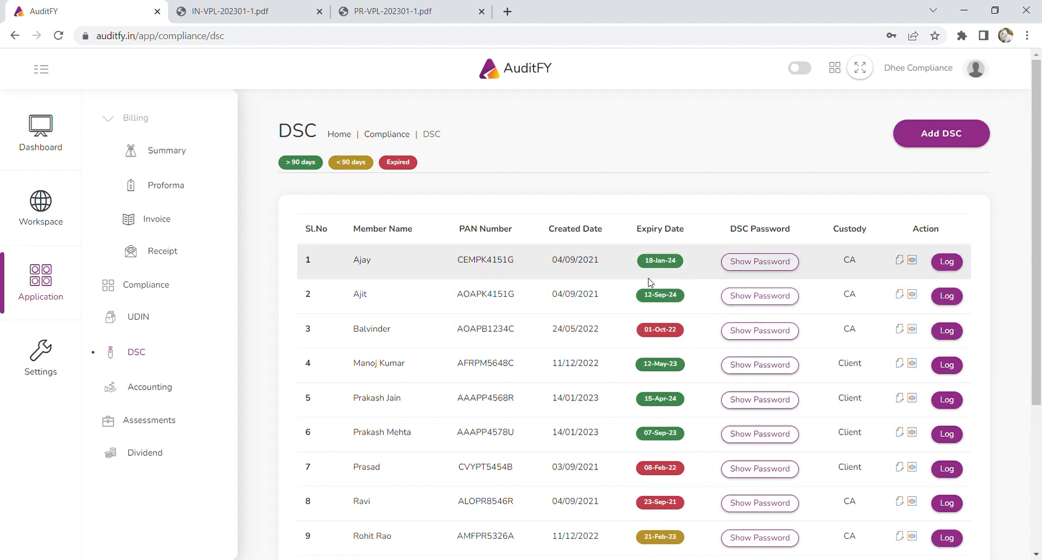
scroll(650, 281, down, 4)
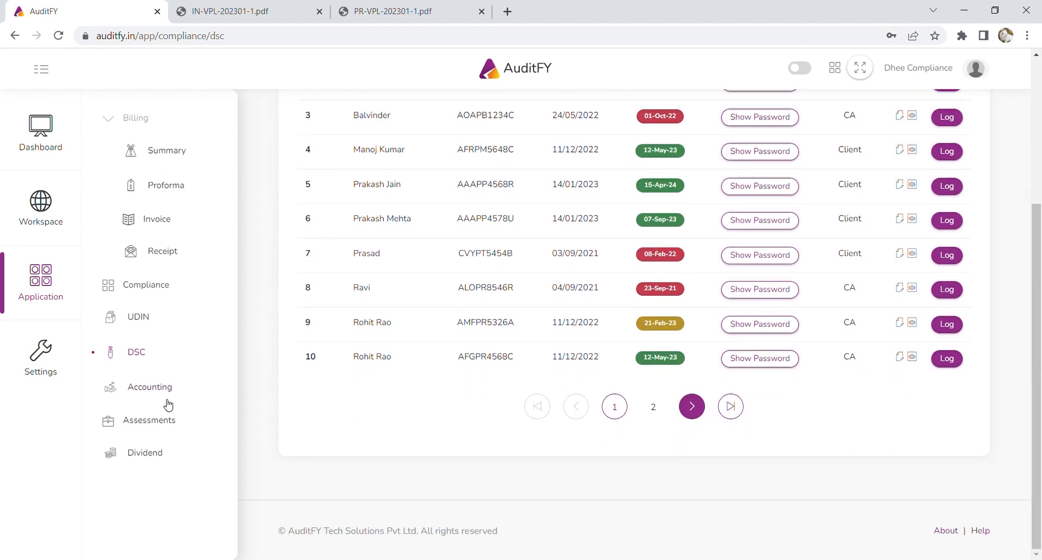
scroll(169, 401, up, 4)
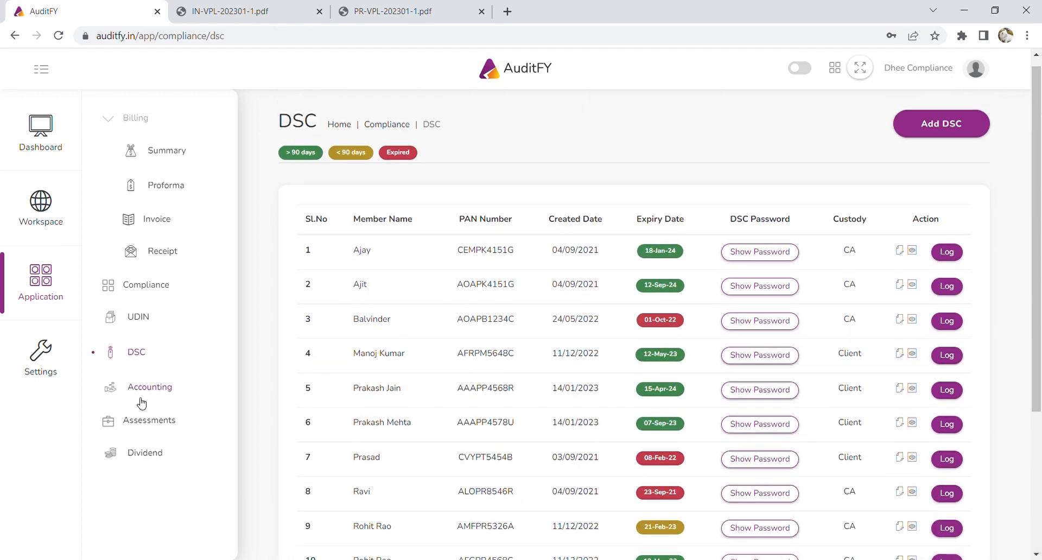
Begin a statement upload for Vibrant Private Limited and its bank account, and download bank_template.xls.
click(151, 397)
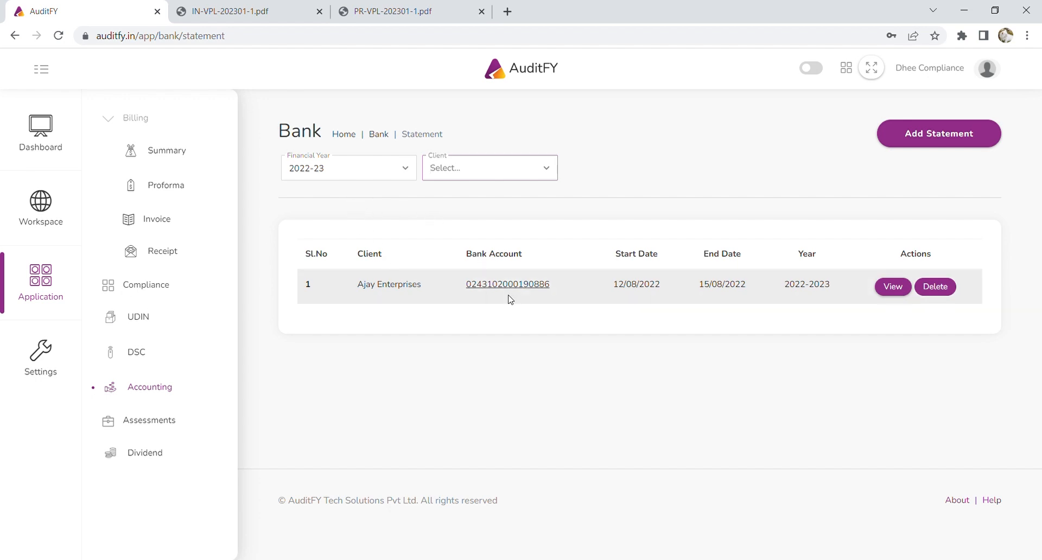
click(930, 140)
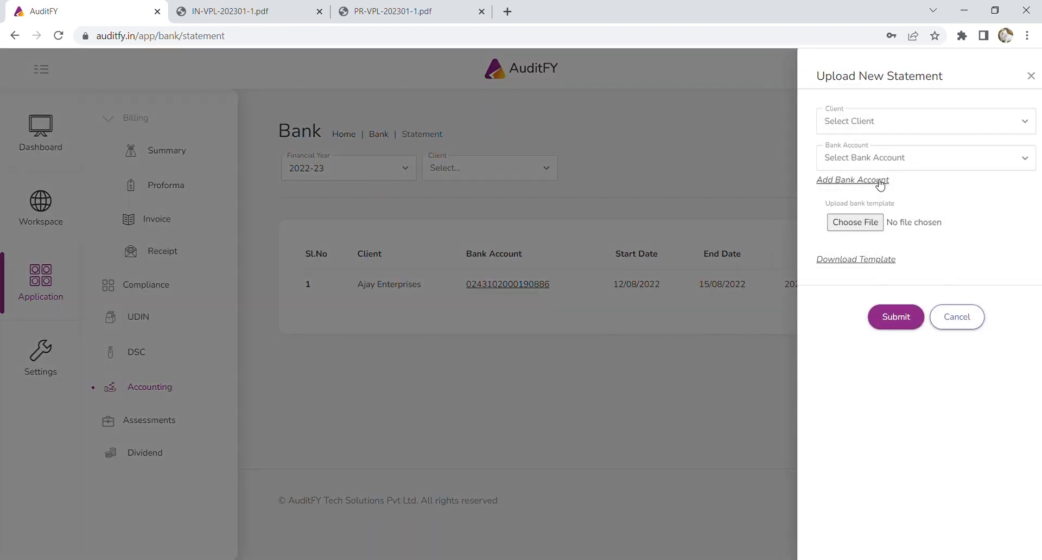
click(848, 126)
text(vibra)
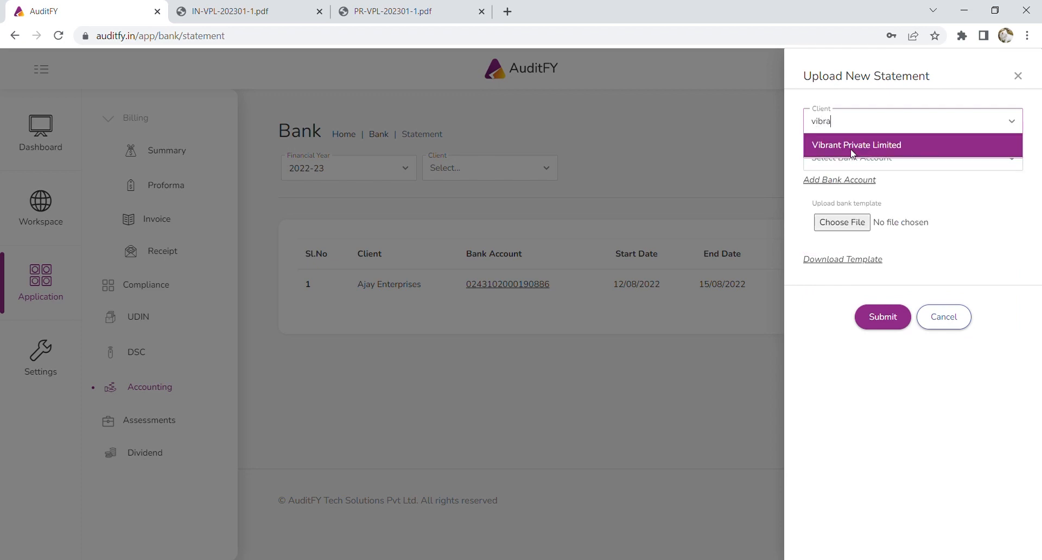
click(853, 148)
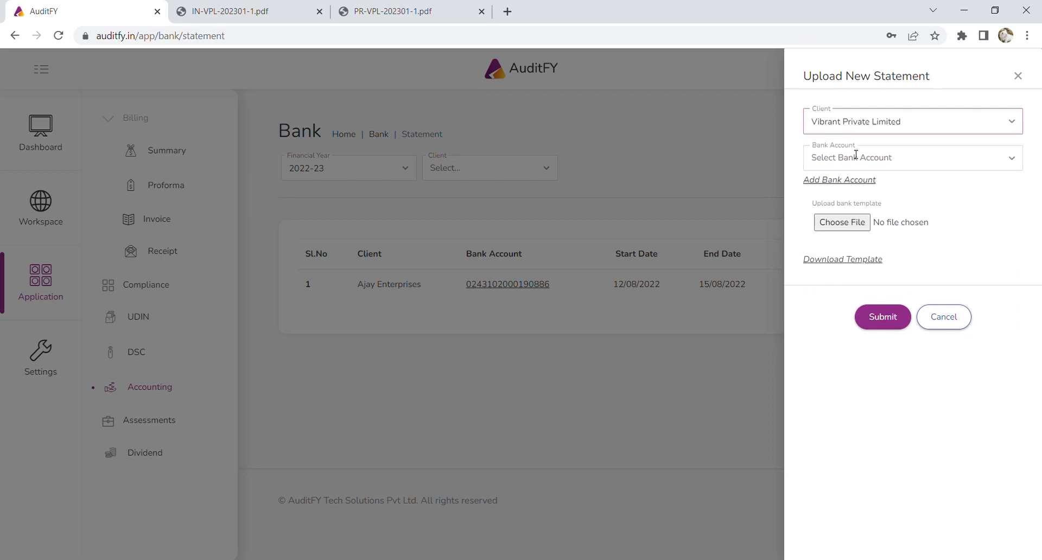
click(857, 164)
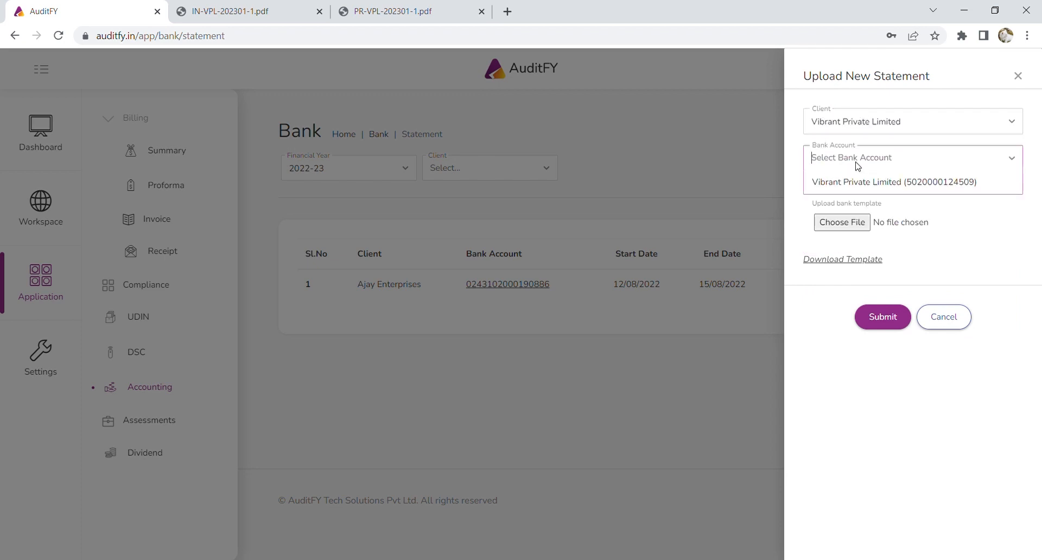
click(899, 187)
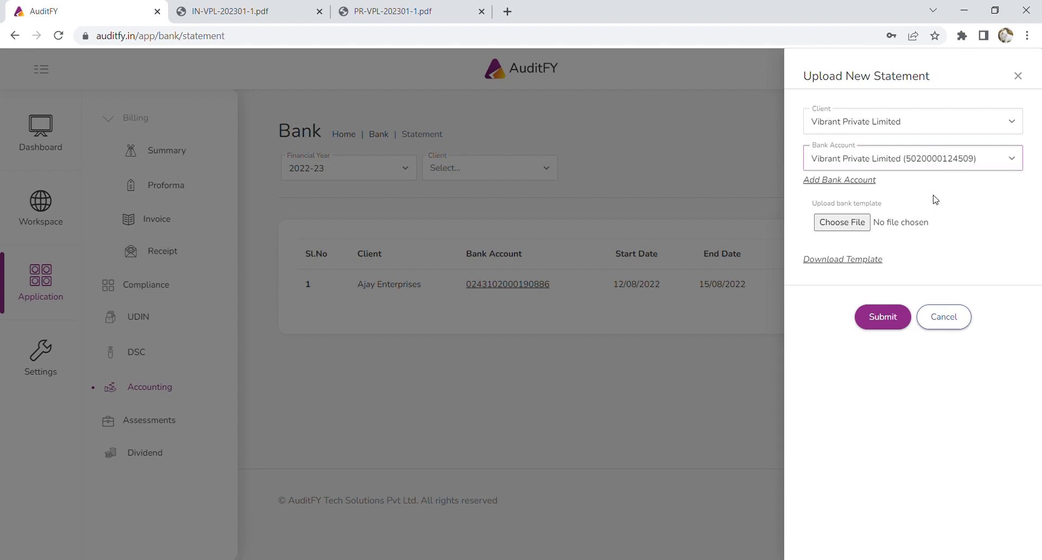
click(860, 272)
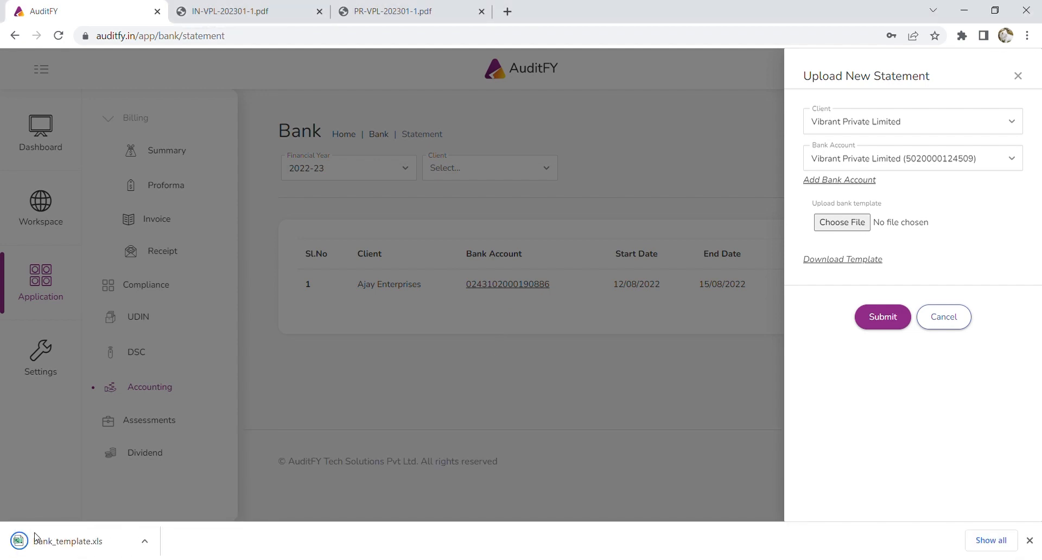
Open bank_template.xls in Excel to check its Transction Date, Transaction Particular, Amount and Debit\Credit columns.
click(38, 543)
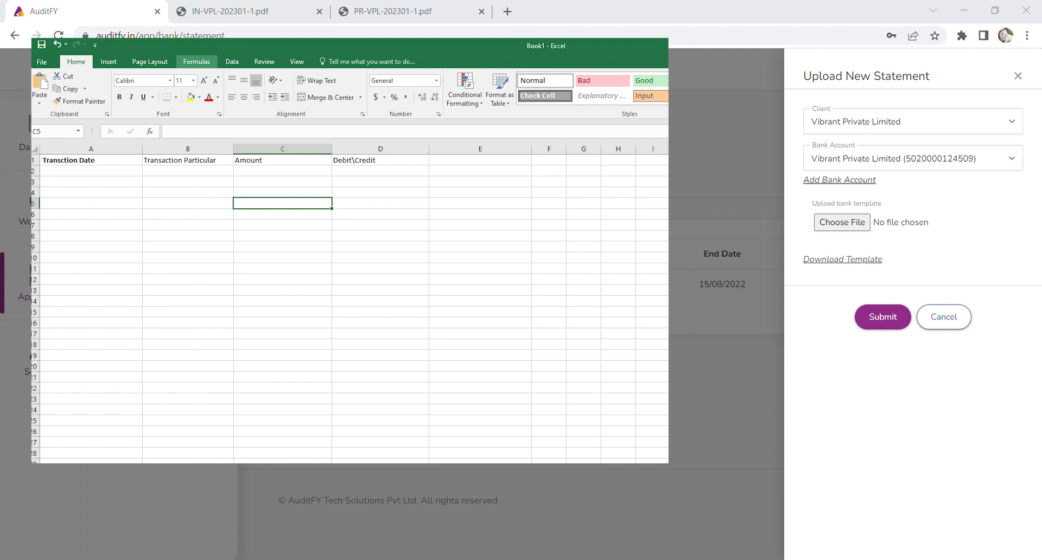
key(alt+Tab)
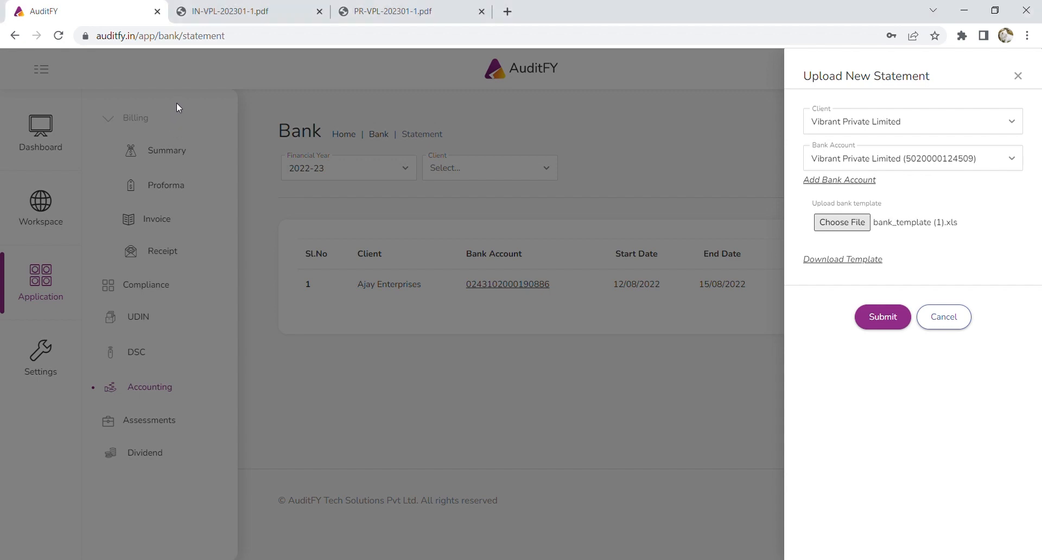
Submit the Vibrant Private Limited statement and view its receipts summary, all under Unknown.
click(888, 321)
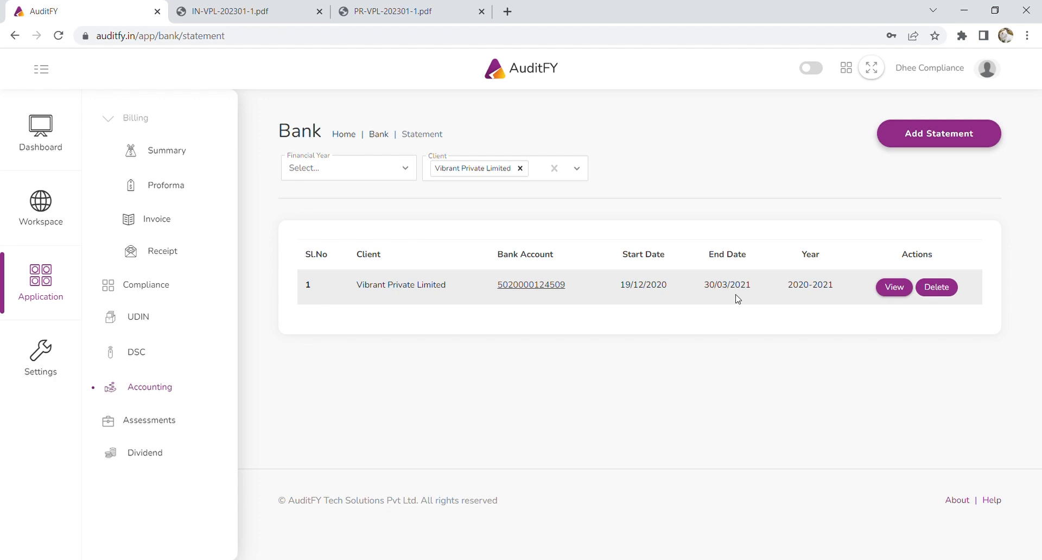
click(895, 287)
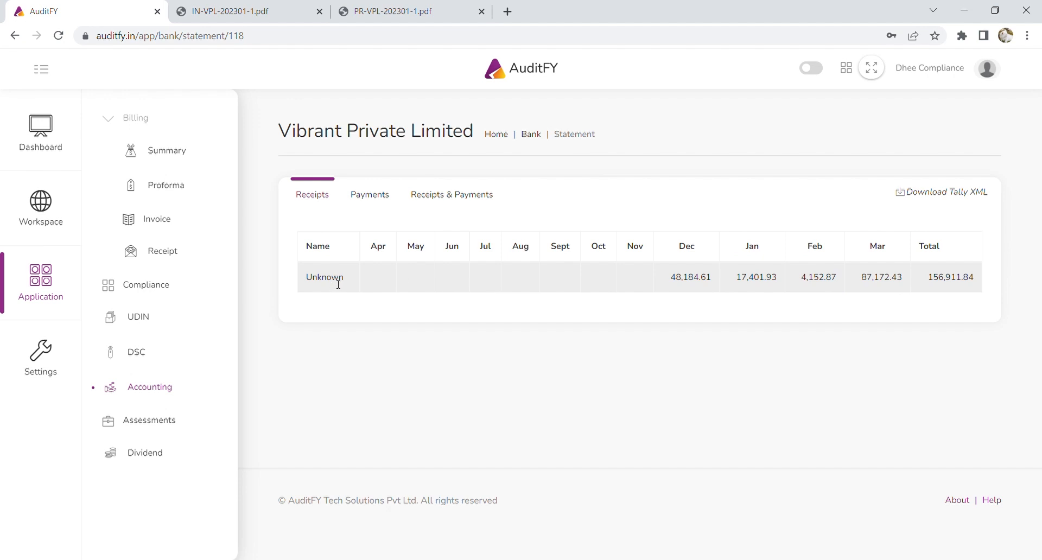
List December's Unknown credits, the clinic's POS deposits dated 22–30/12/2020.
click(705, 278)
scroll(771, 401, down, 5)
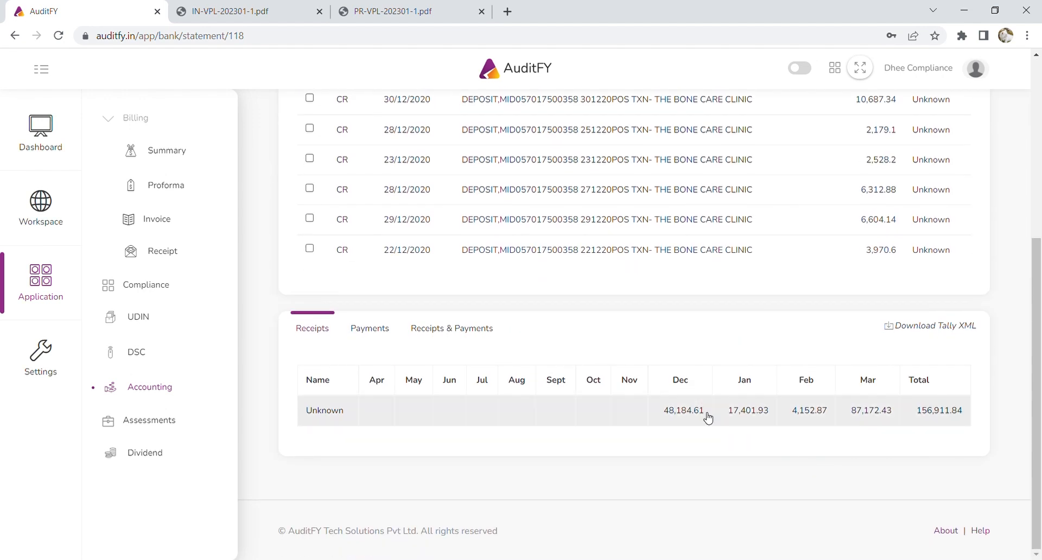
scroll(705, 416, up, 4)
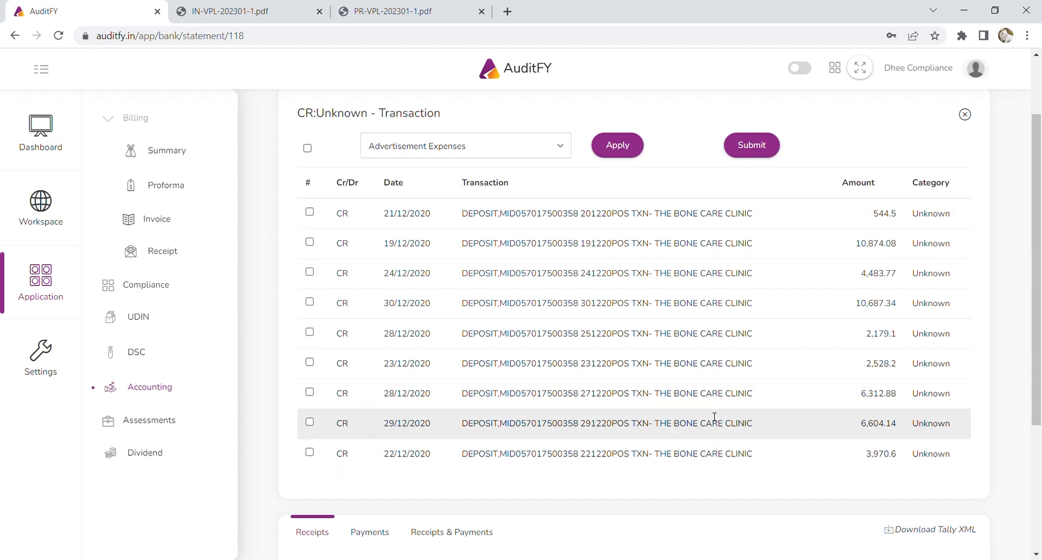
Tick all nine December deposits dated 19/12/2020 to 30/12/2020.
click(310, 211)
click(310, 242)
click(309, 272)
click(310, 301)
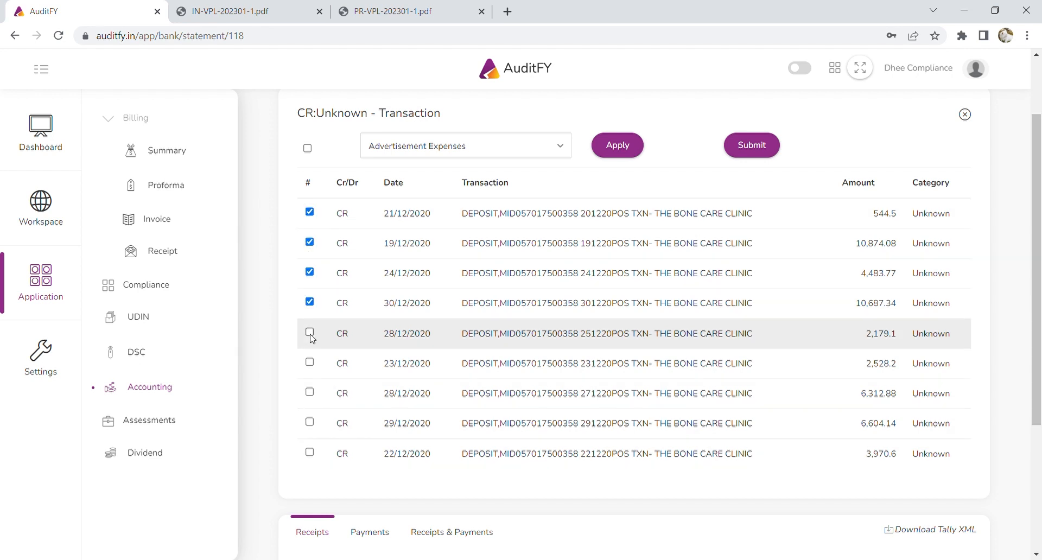
click(310, 332)
click(309, 362)
click(309, 392)
click(309, 423)
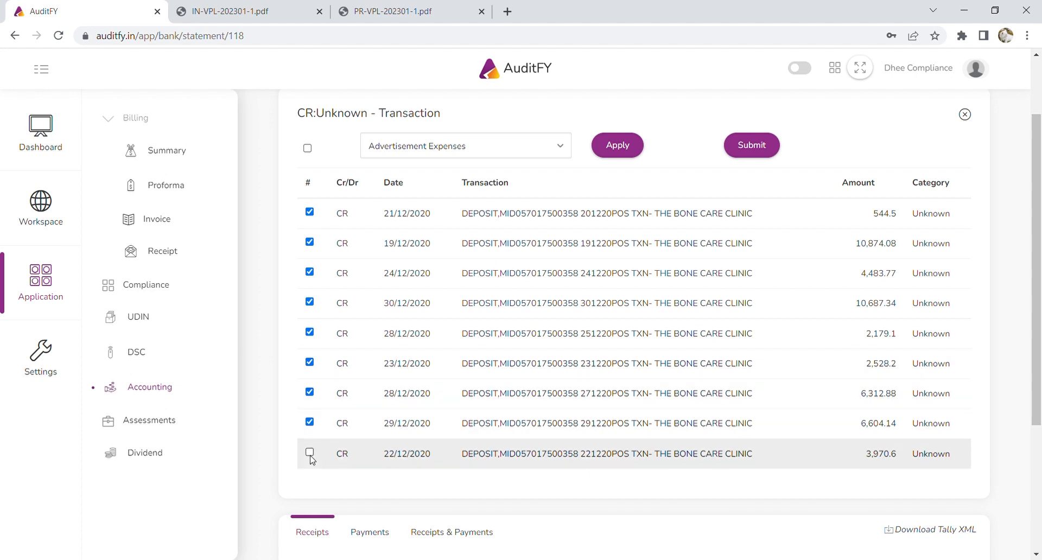
click(310, 452)
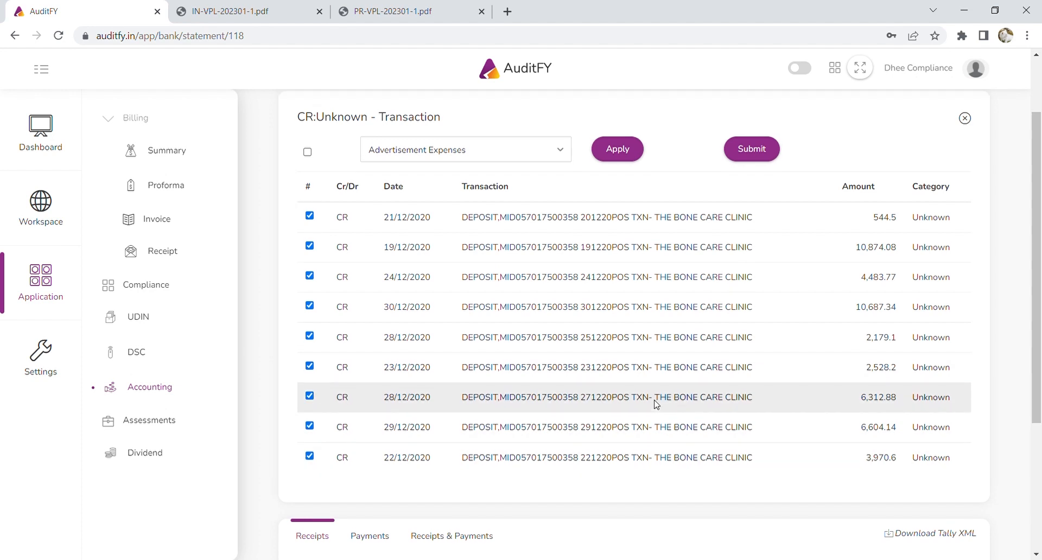
scroll(516, 255, up, 2)
scroll(505, 240, down, 2)
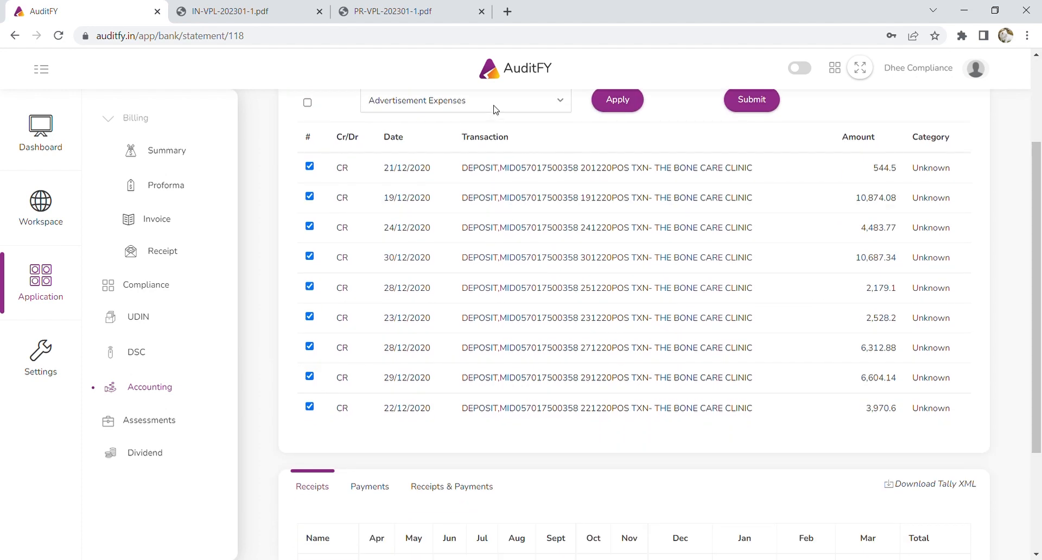
Browse the category list and close it without applying one, leaving the deposits as Unknown.
click(495, 109)
scroll(520, 226, down, 5)
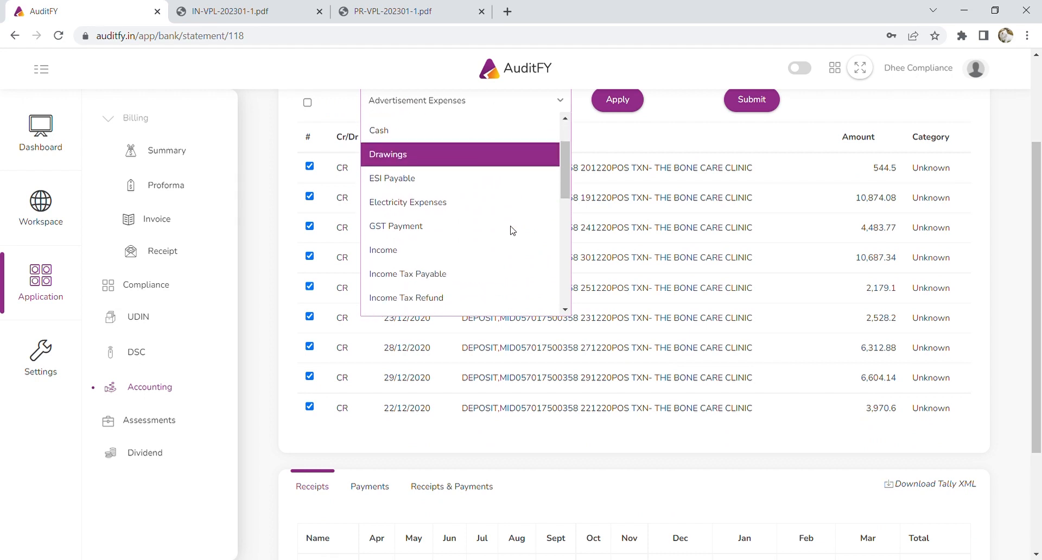
scroll(511, 231, down, 1)
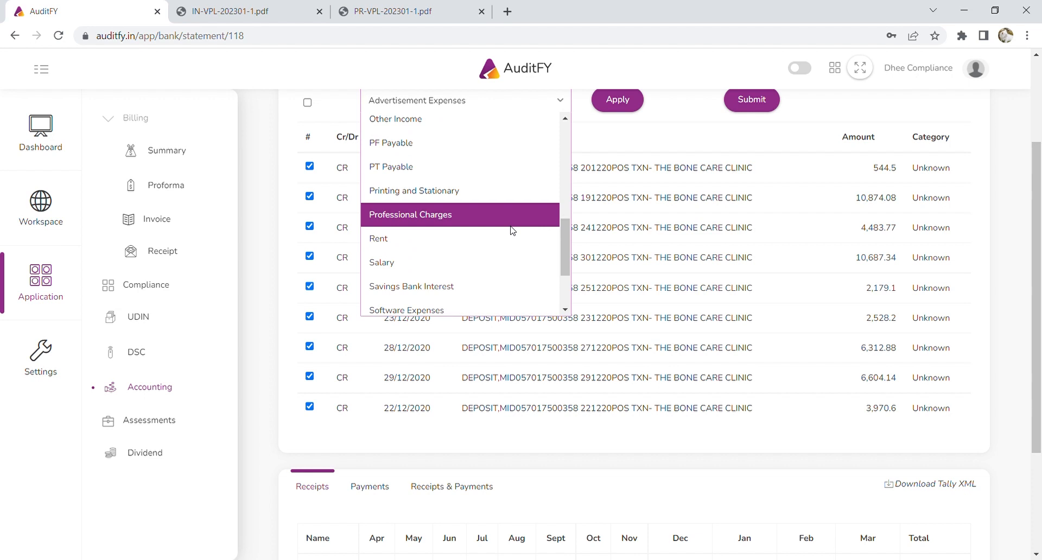
scroll(510, 229, down, 2)
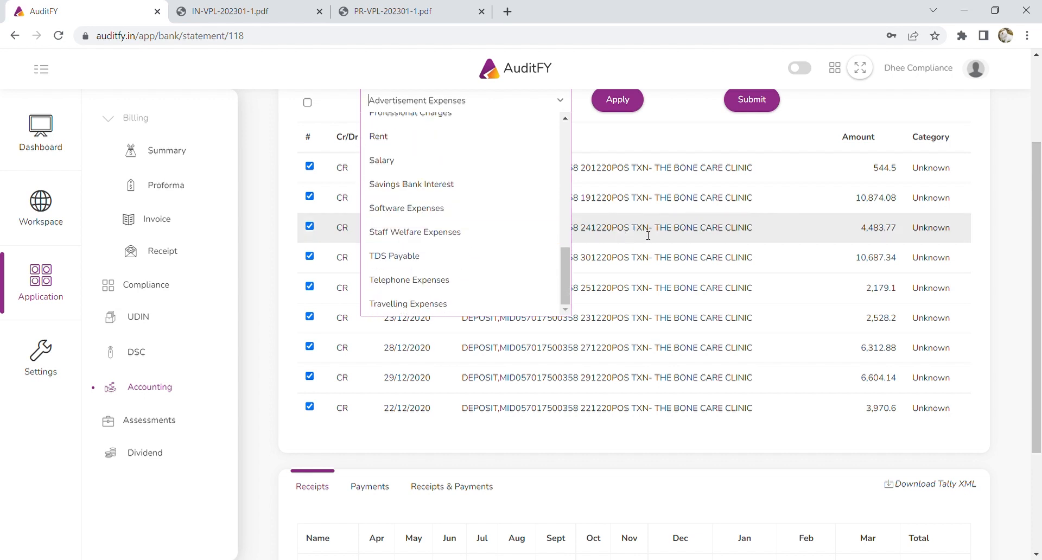
scroll(648, 235, up, 2)
scroll(477, 309, up, 5)
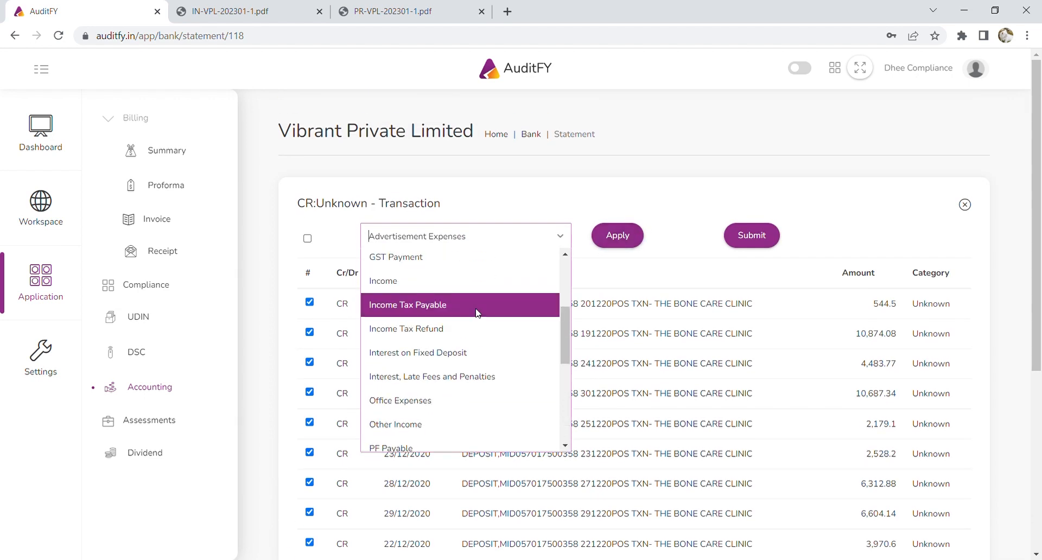
scroll(477, 309, up, 1)
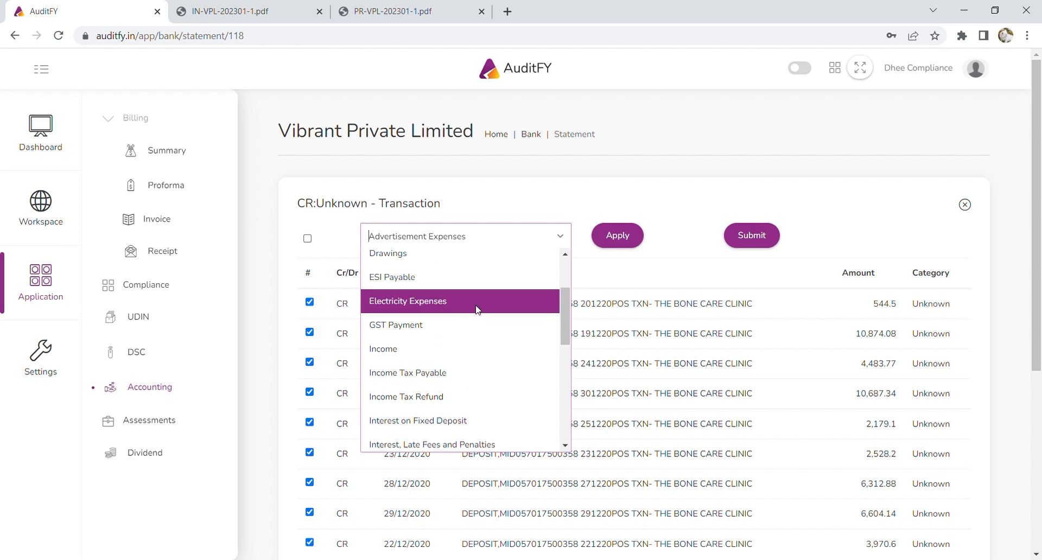
scroll(477, 309, up, 3)
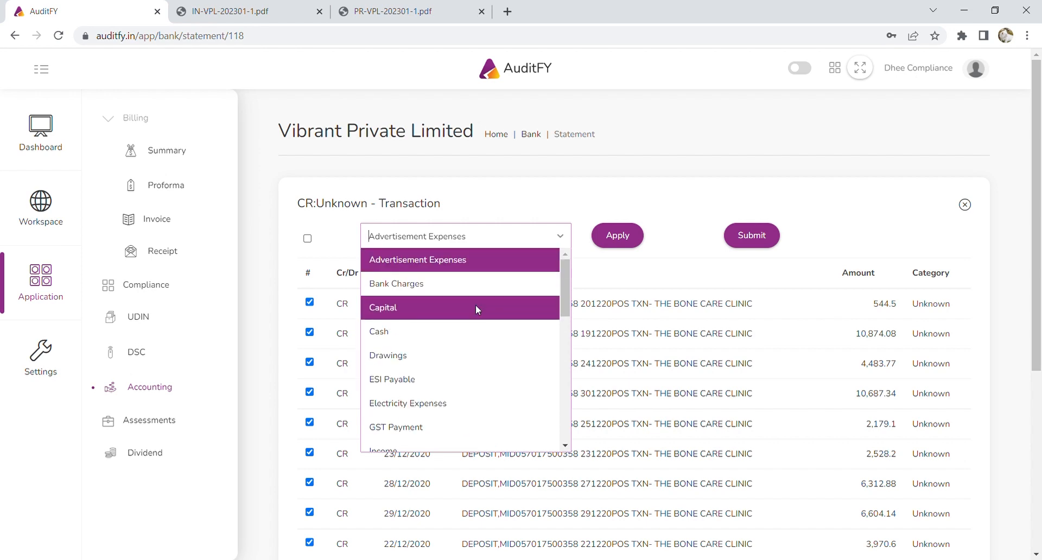
click(628, 278)
scroll(628, 277, down, 5)
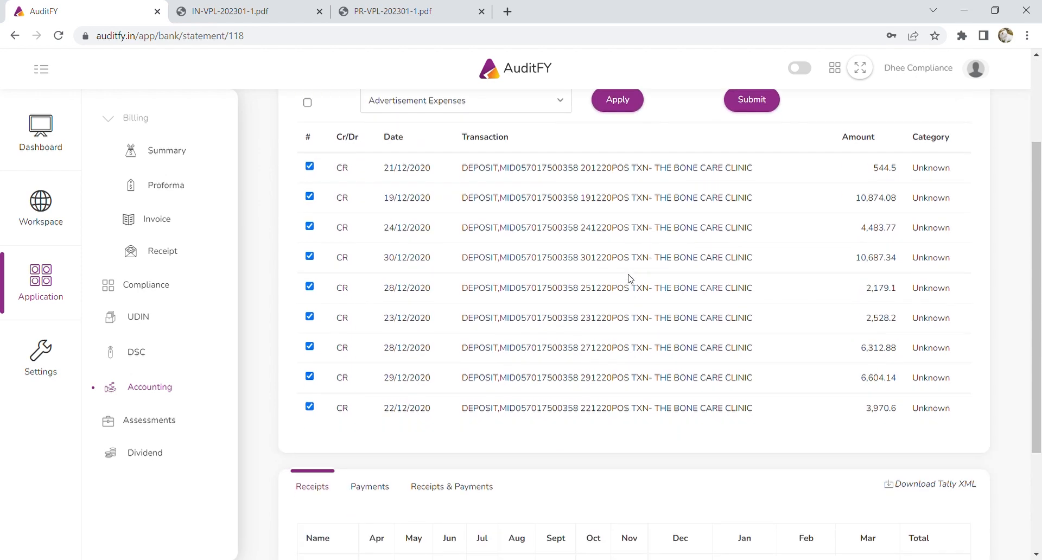
scroll(515, 293, down, 1)
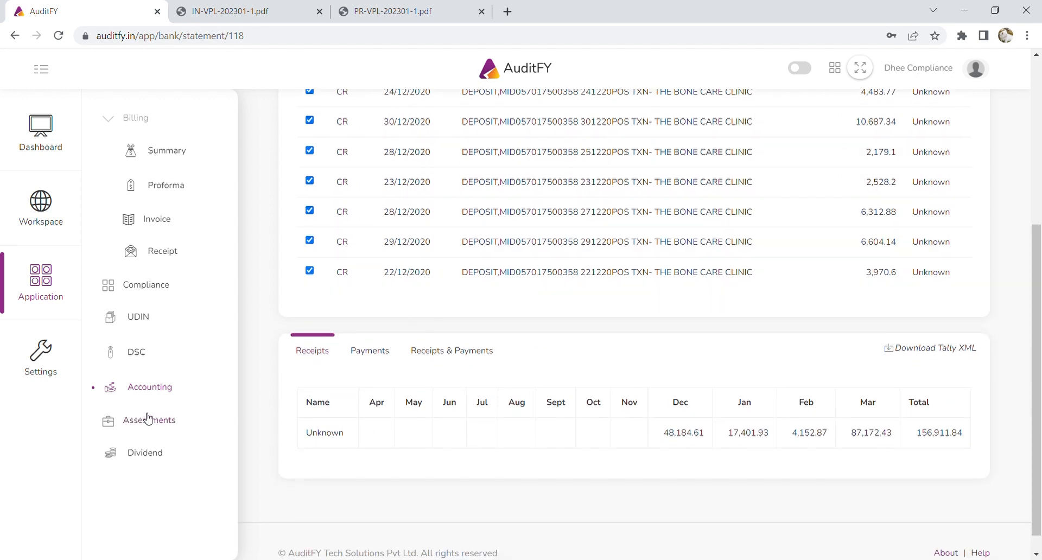
click(42, 358)
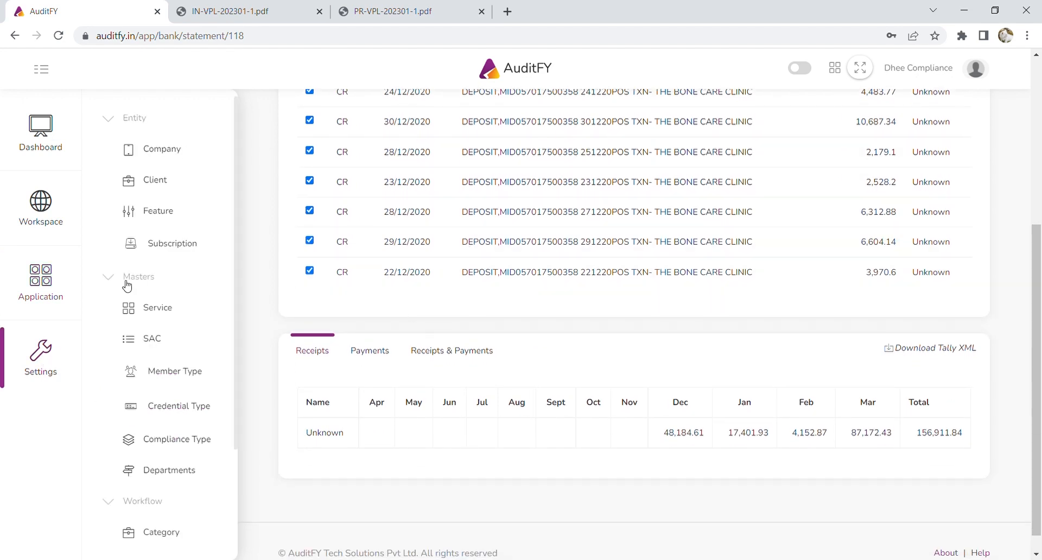
Find client 'vibrant' and open the category patterns for Vibrant Private Limited's bank account.
click(158, 181)
click(354, 177)
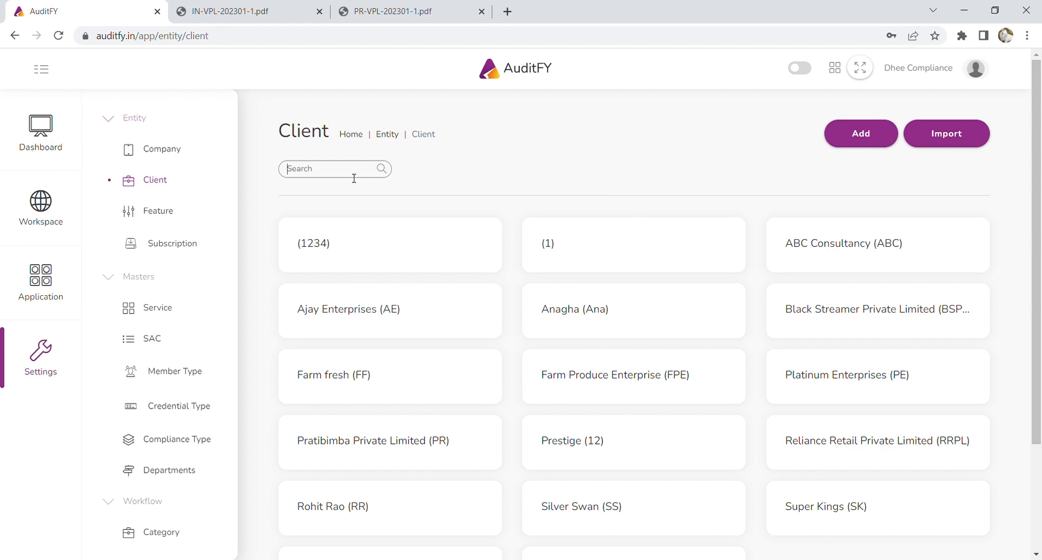
text(vibrant)
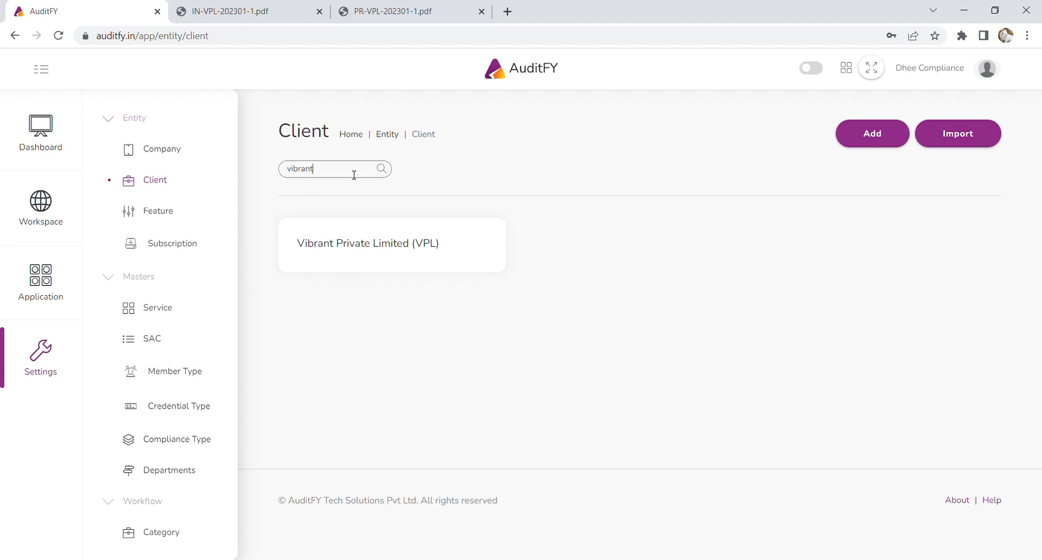
click(371, 240)
click(520, 172)
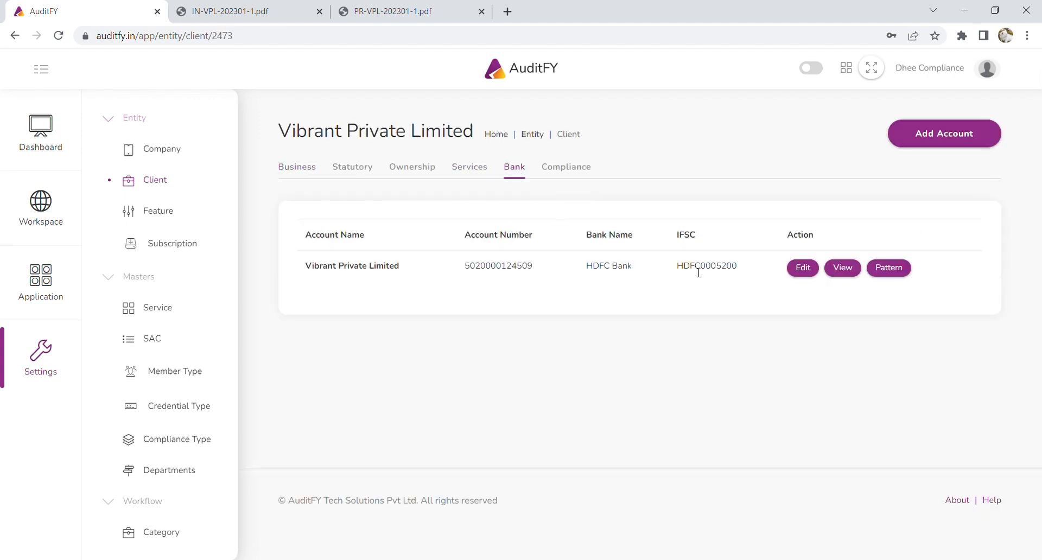
click(880, 269)
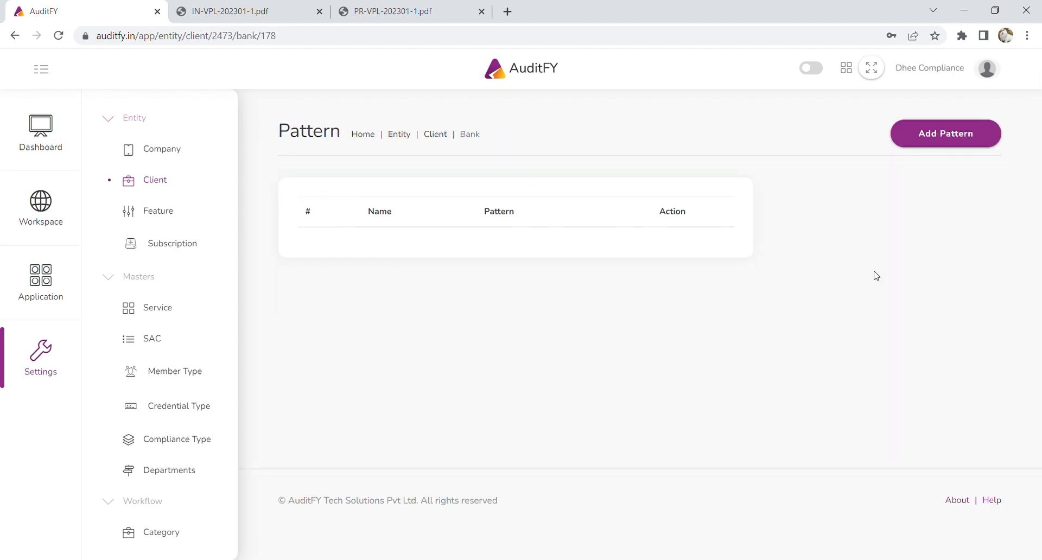
Add a new Professional Receipts category pattern and submit it.
click(931, 142)
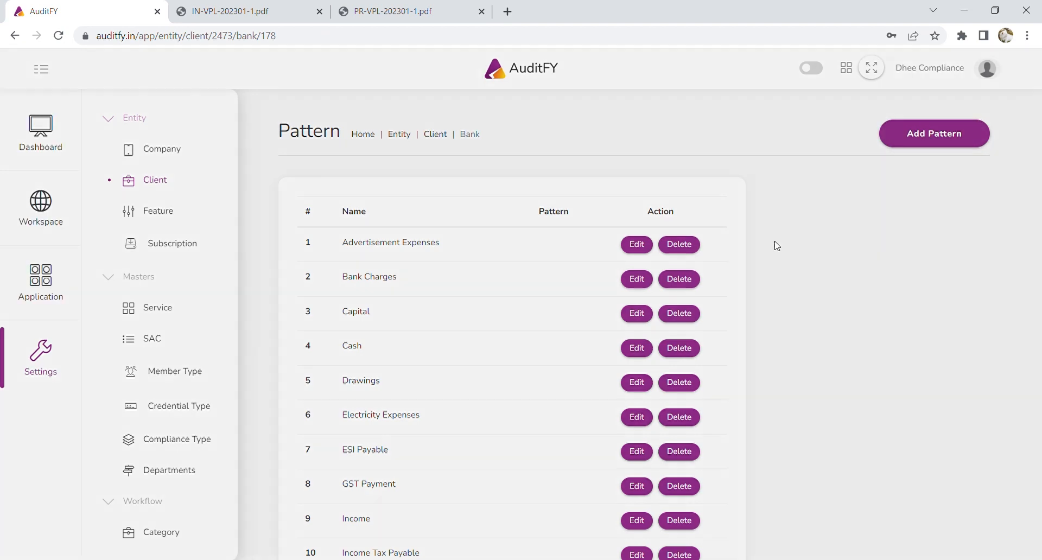
click(835, 124)
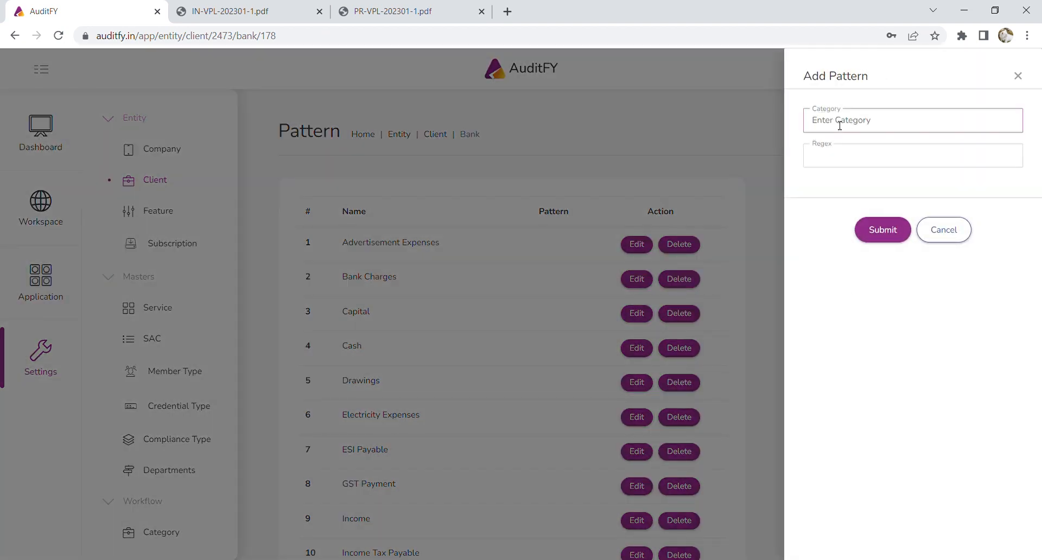
text(Professional Receipts)
click(883, 230)
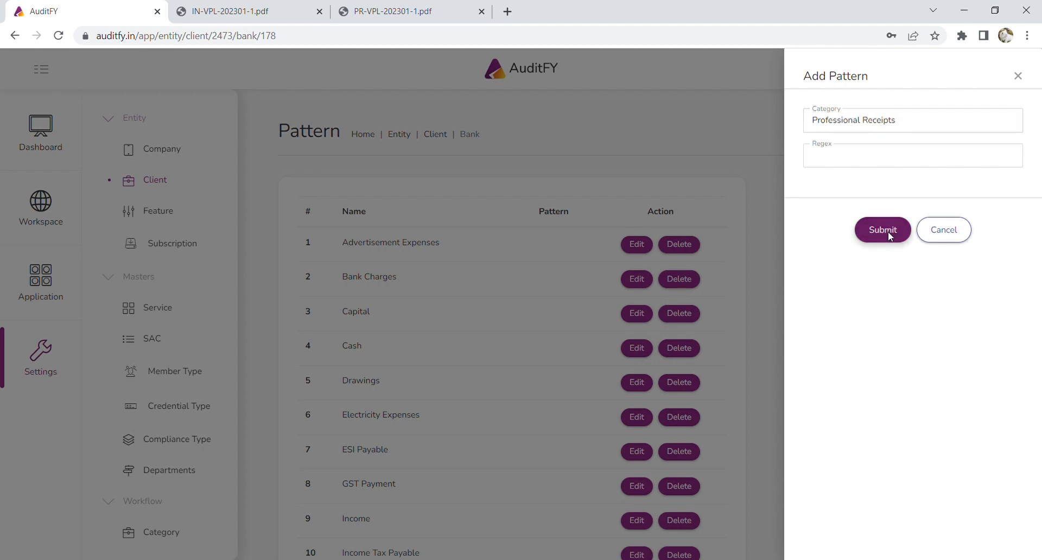
click(46, 282)
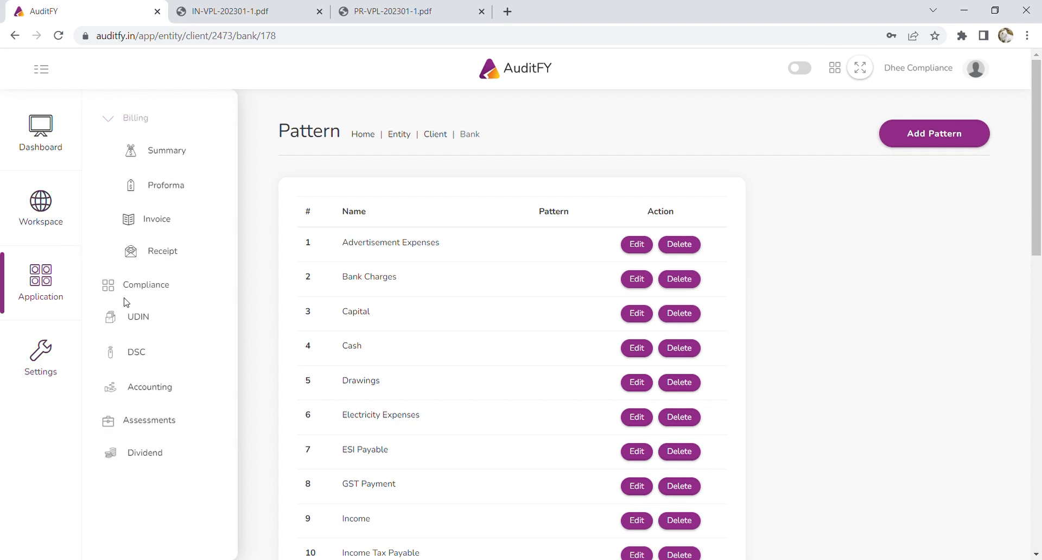
Open the 2020-21 Vibrant Private Limited statement and list December's Unknown receipts.
click(156, 390)
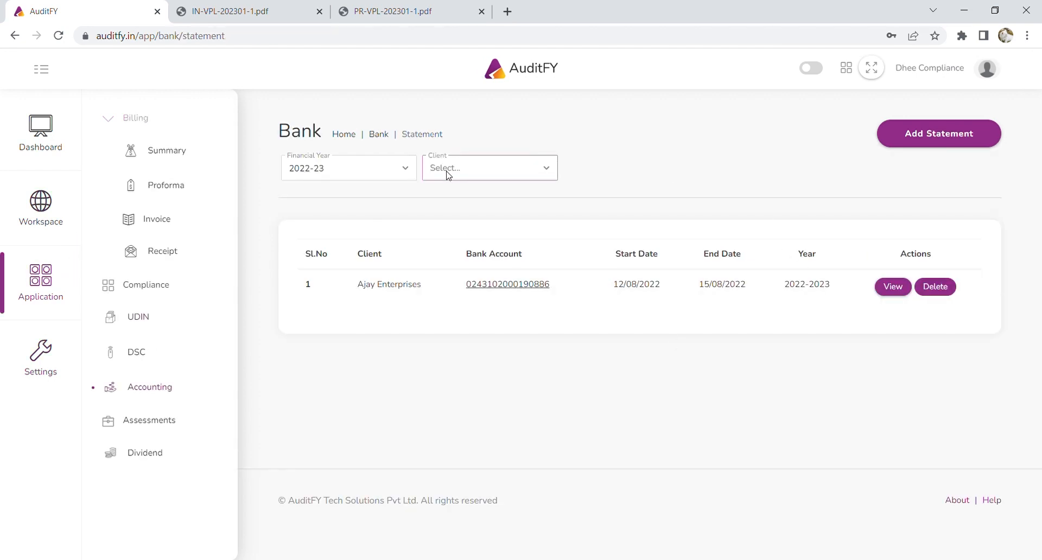
click(394, 179)
click(337, 238)
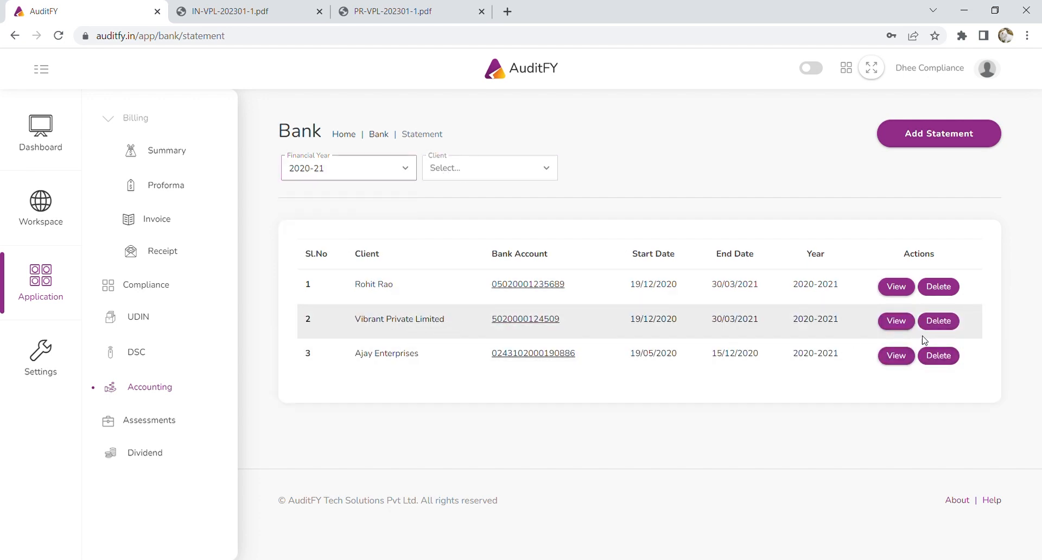
click(896, 322)
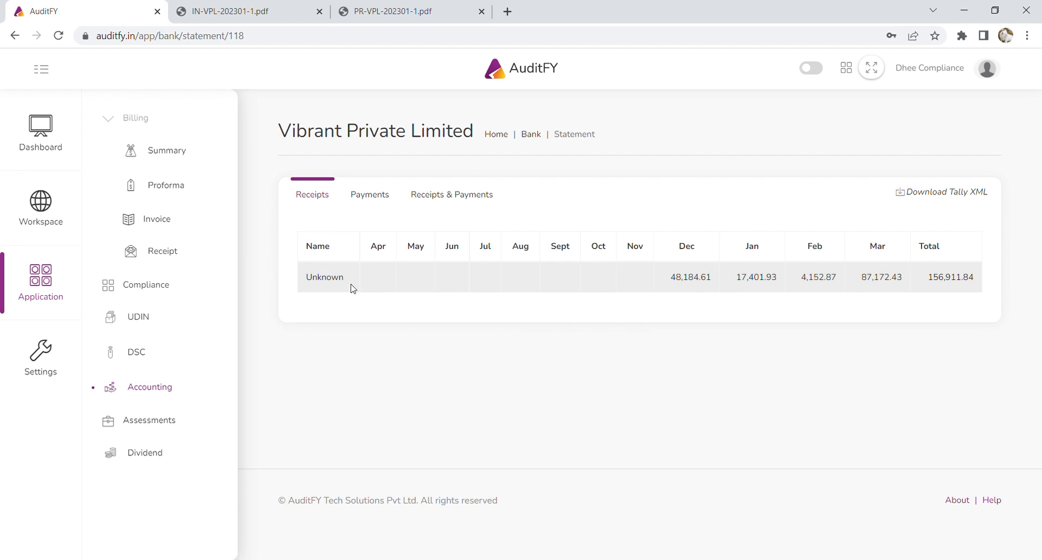
click(699, 278)
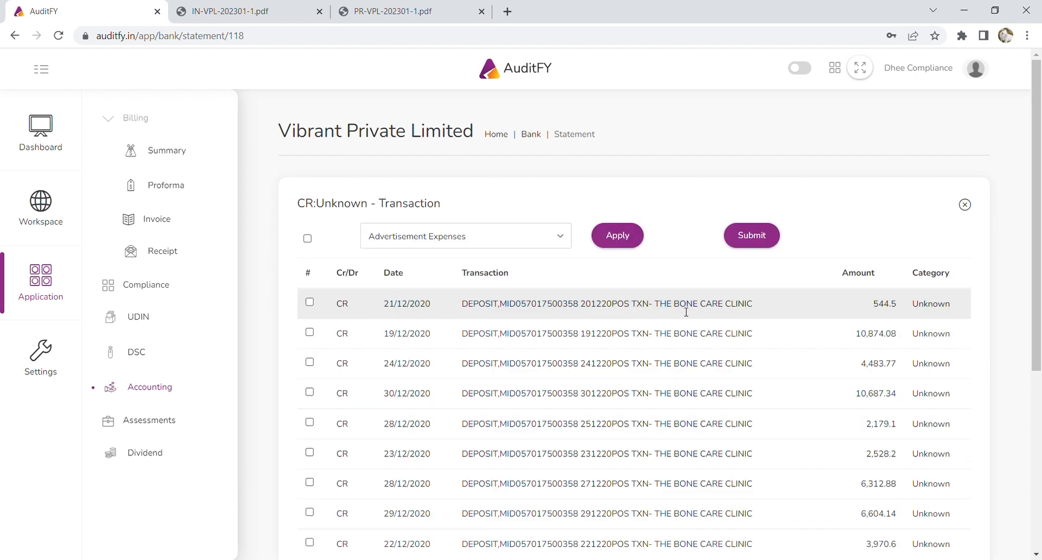
Assign Professional Receipts to all the December deposits.
click(308, 239)
scroll(489, 282, down, 3)
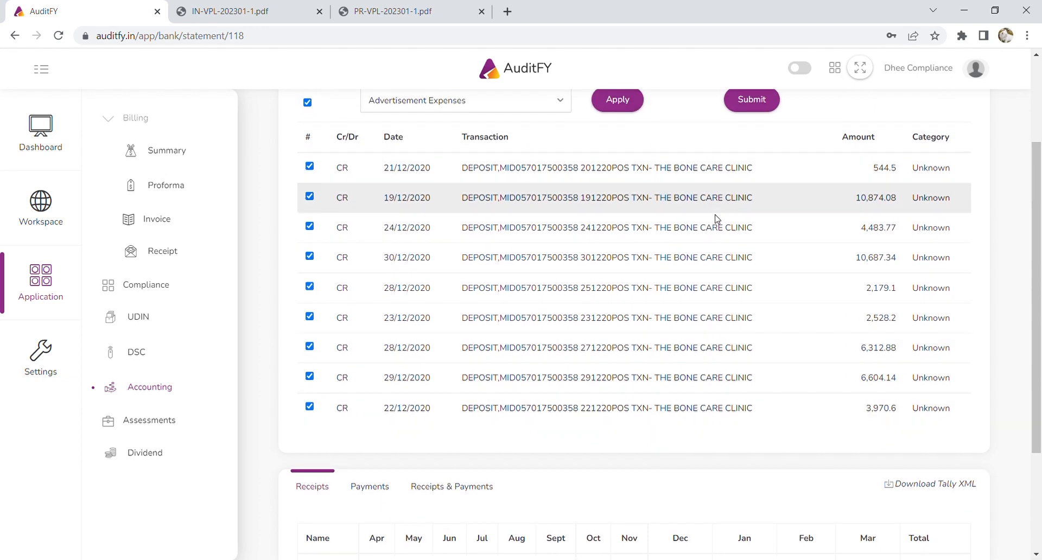
scroll(430, 240, up, 3)
click(431, 237)
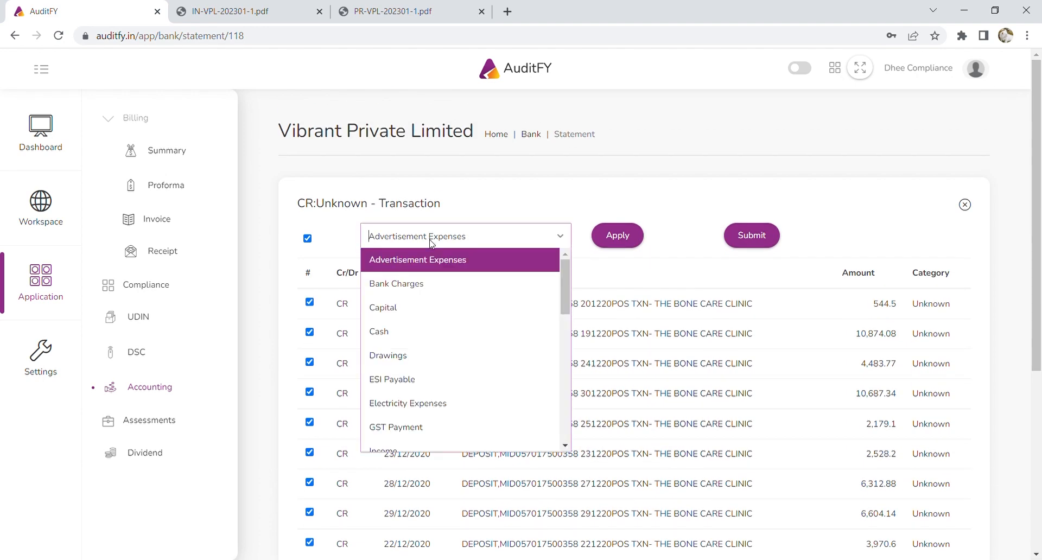
text(pr)
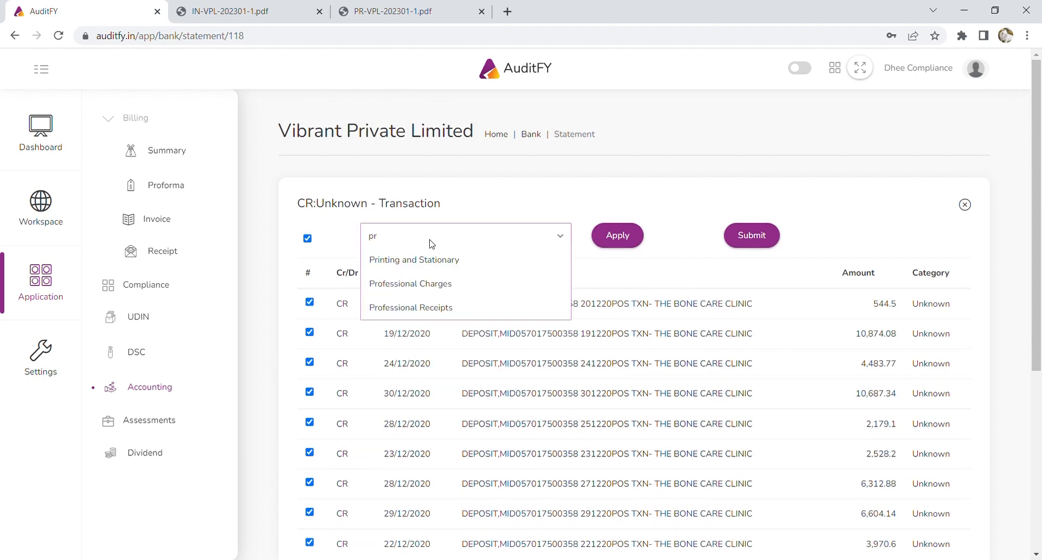
click(449, 306)
click(635, 239)
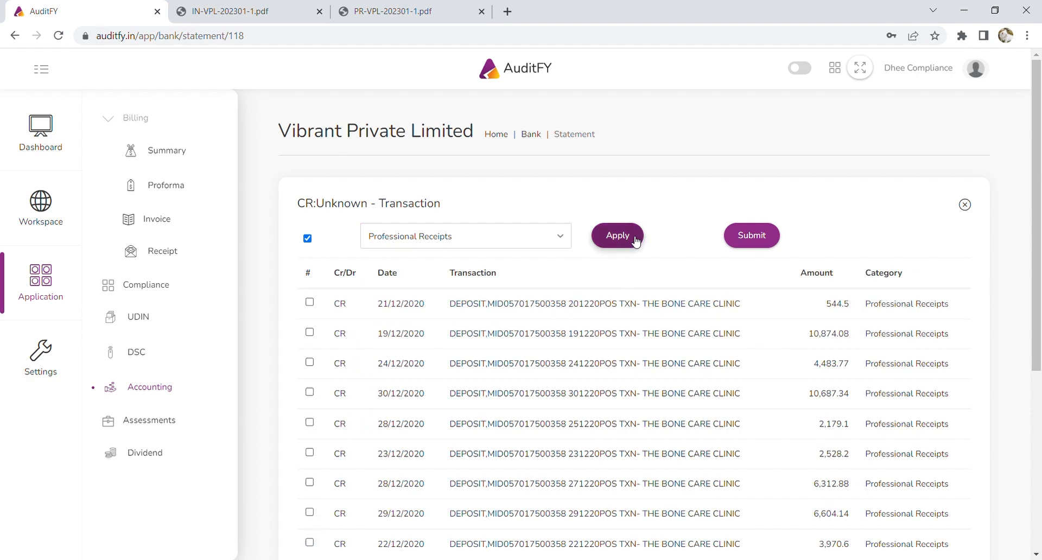
Reselect every December transaction and reapply Professional Receipts, bringing December to 48,184.61.
scroll(760, 259, down, 1)
scroll(895, 170, down, 2)
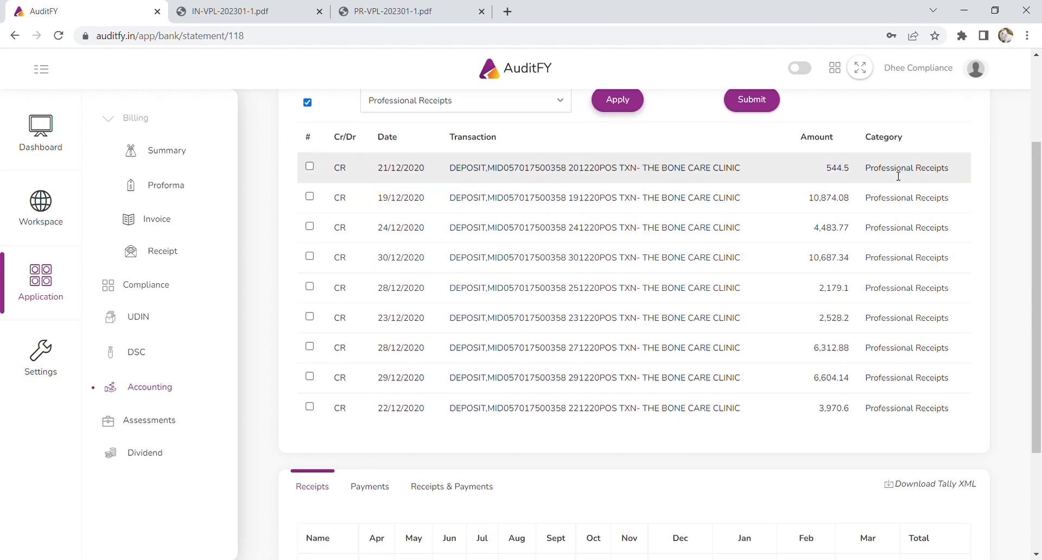
scroll(934, 369, down, 3)
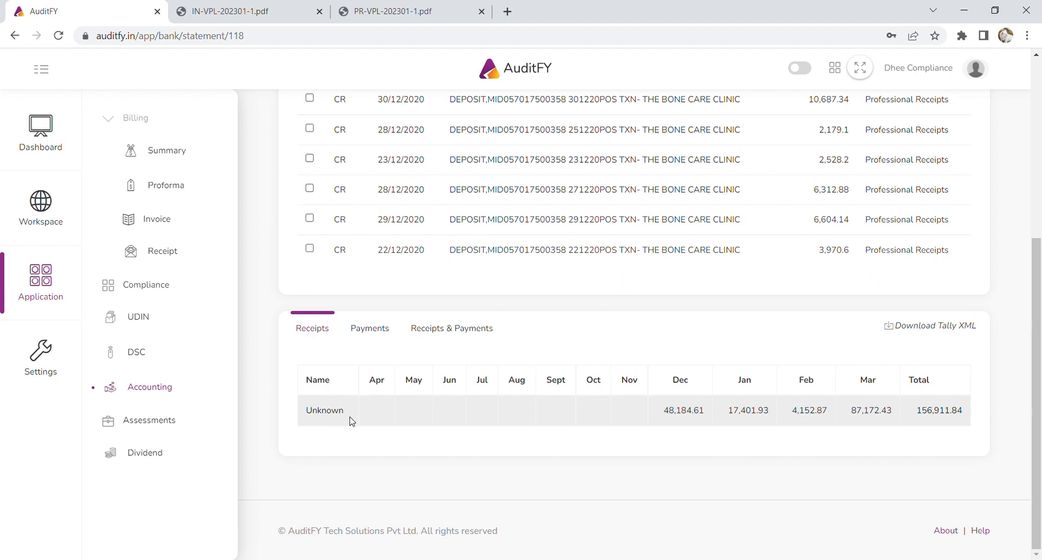
scroll(668, 421, up, 4)
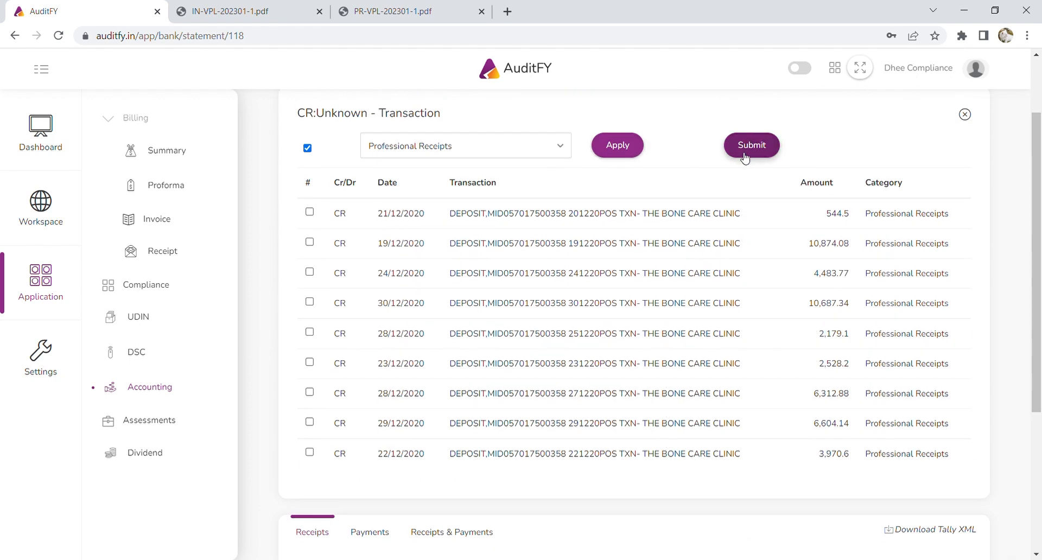
scroll(745, 158, down, 3)
scroll(740, 158, down, 2)
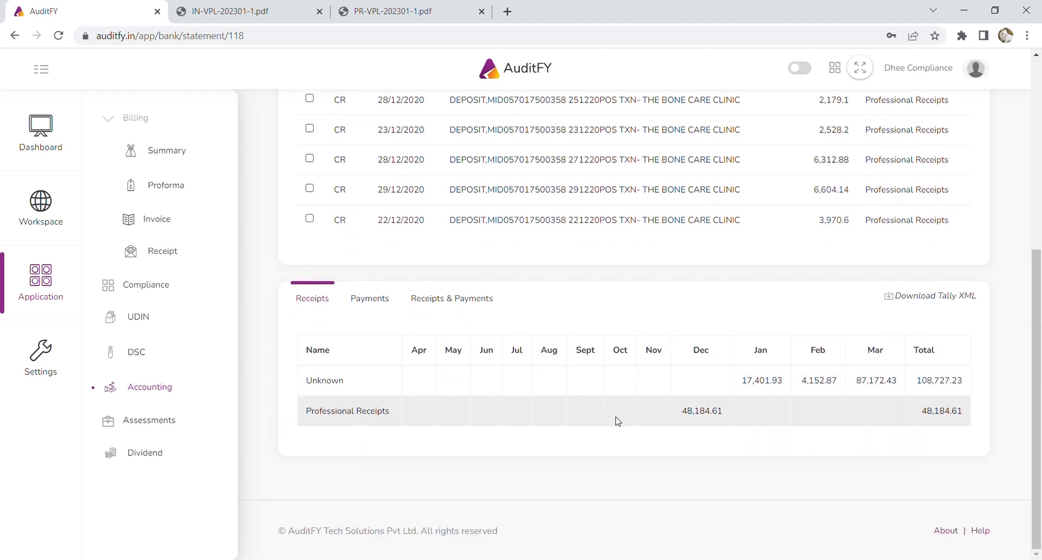
scroll(618, 421, up, 5)
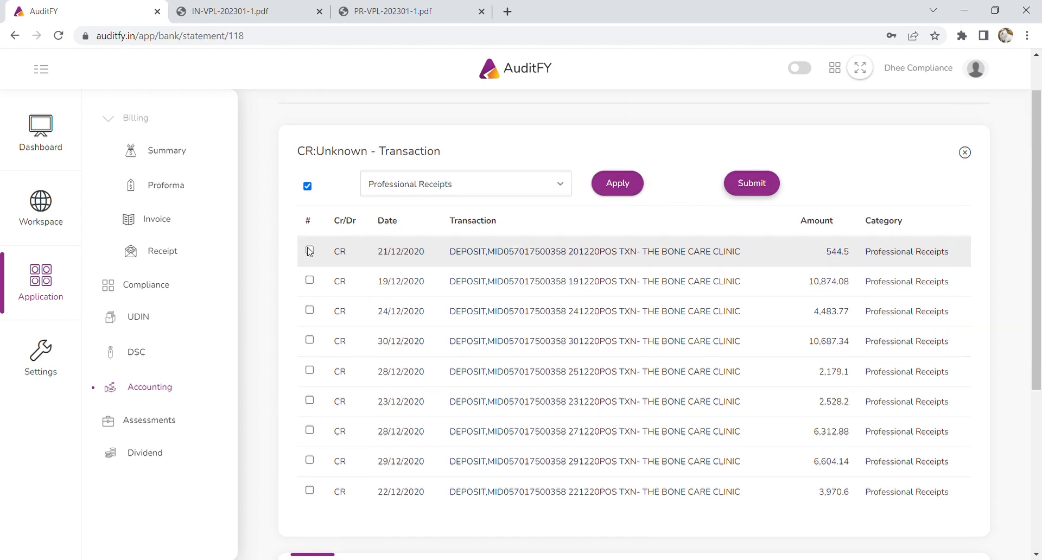
click(309, 249)
click(307, 186)
click(307, 187)
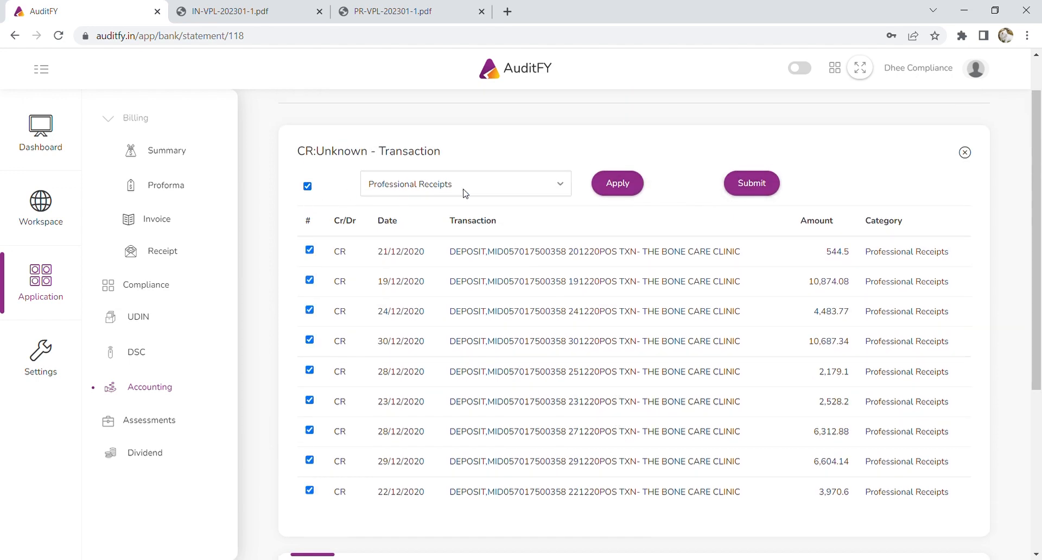
click(631, 185)
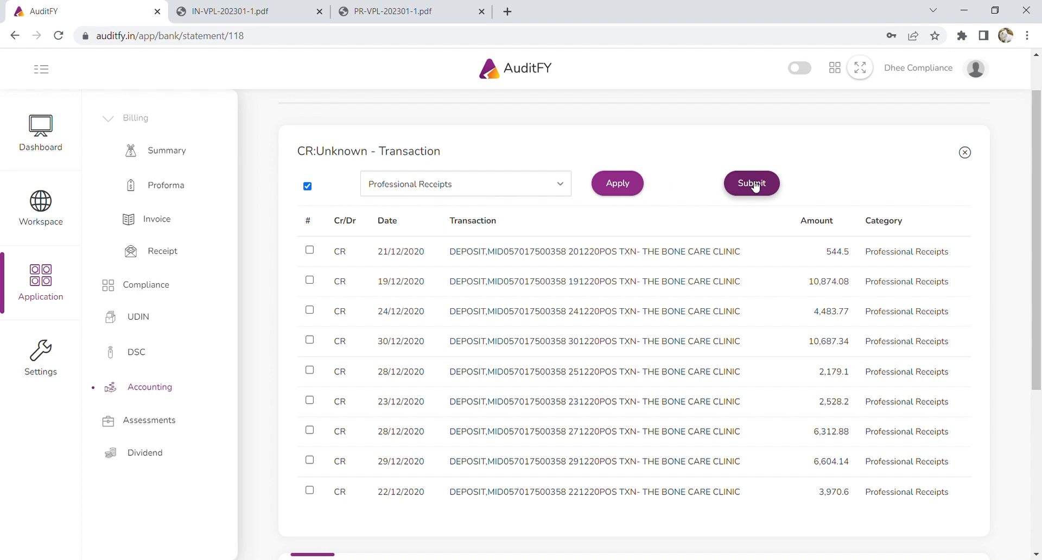
scroll(659, 288, down, 5)
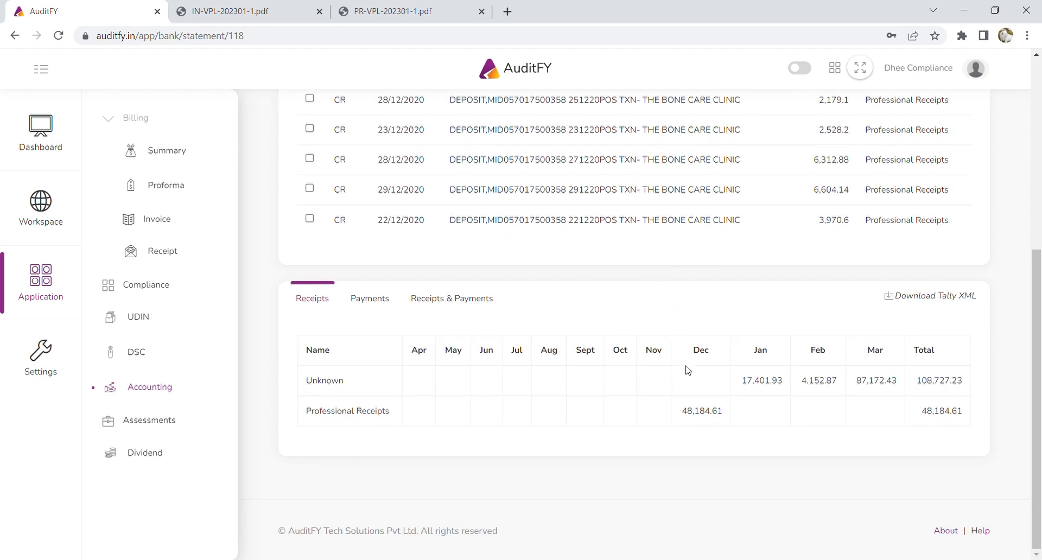
scroll(688, 371, up, 4)
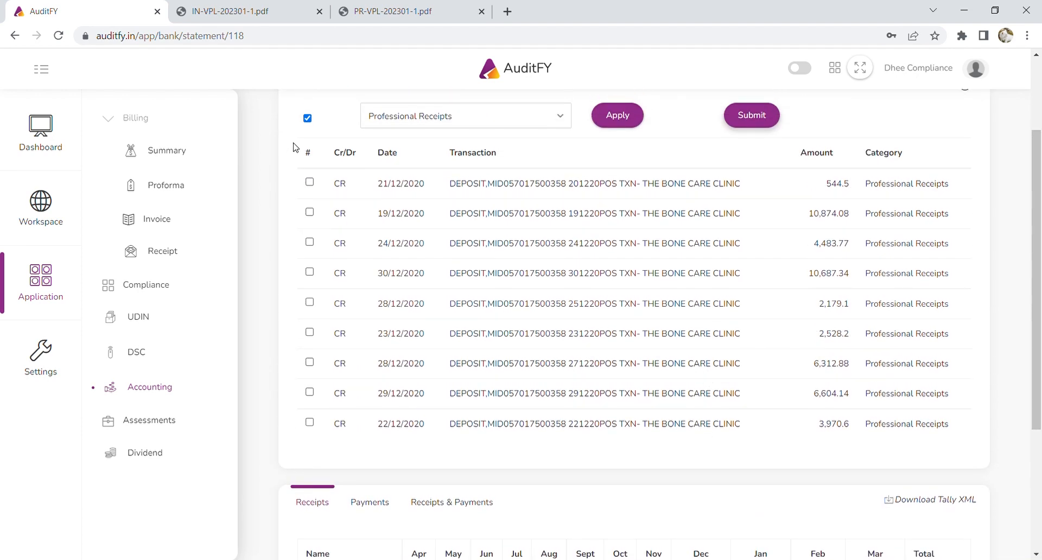
scroll(658, 427, down, 3)
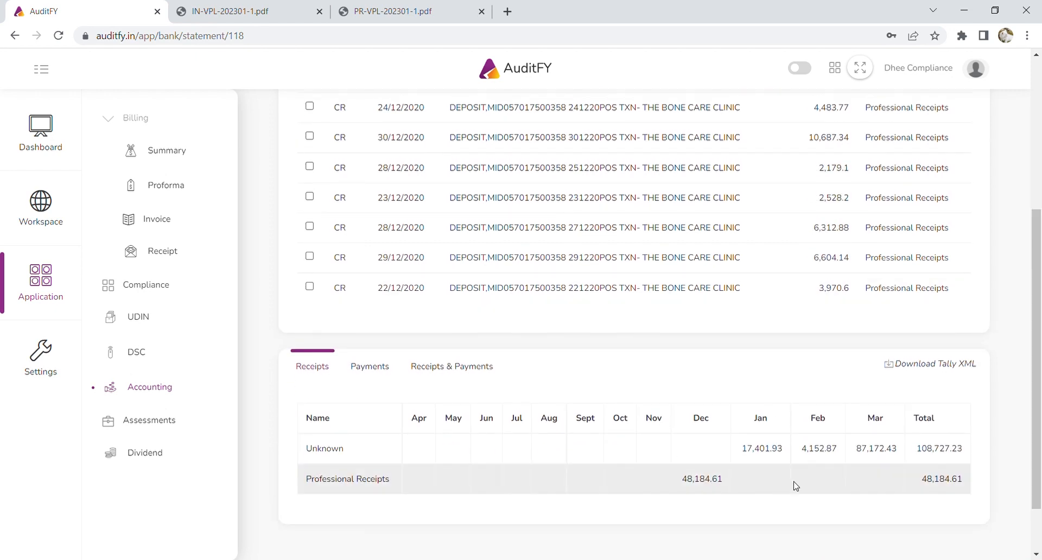
click(778, 460)
Categorise all six January deposits as Professional Receipts.
scroll(541, 339, up, 4)
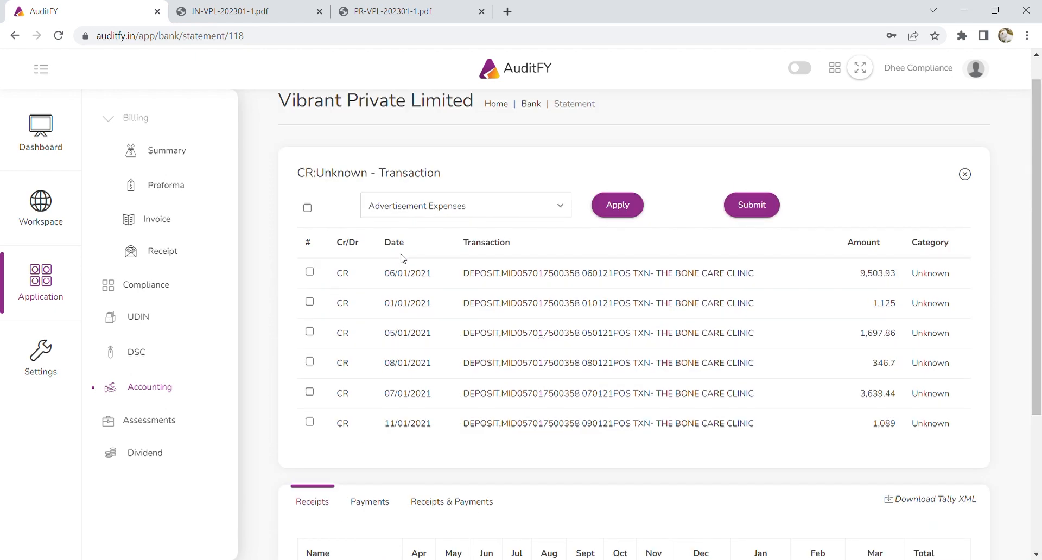
click(307, 208)
click(507, 209)
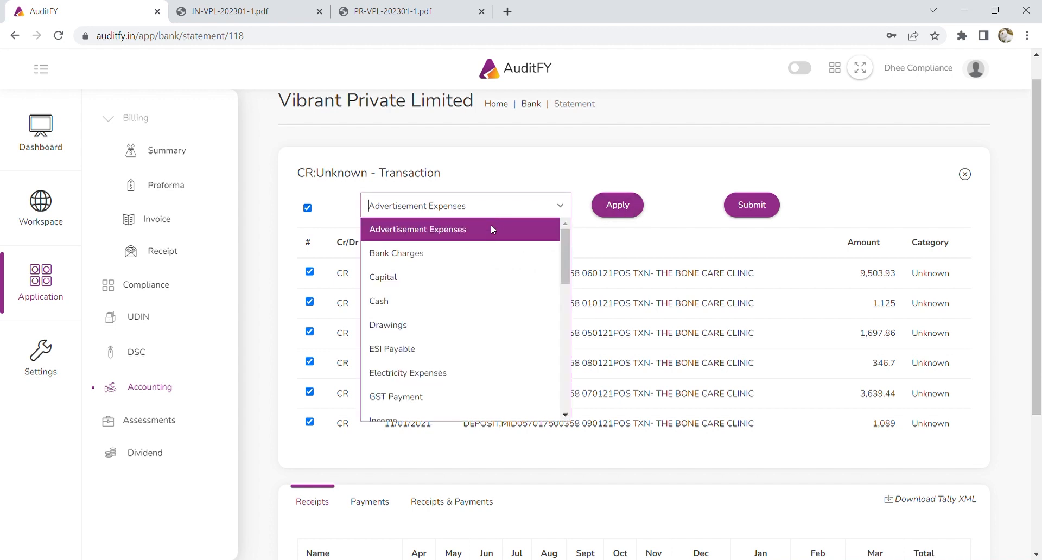
text(prof)
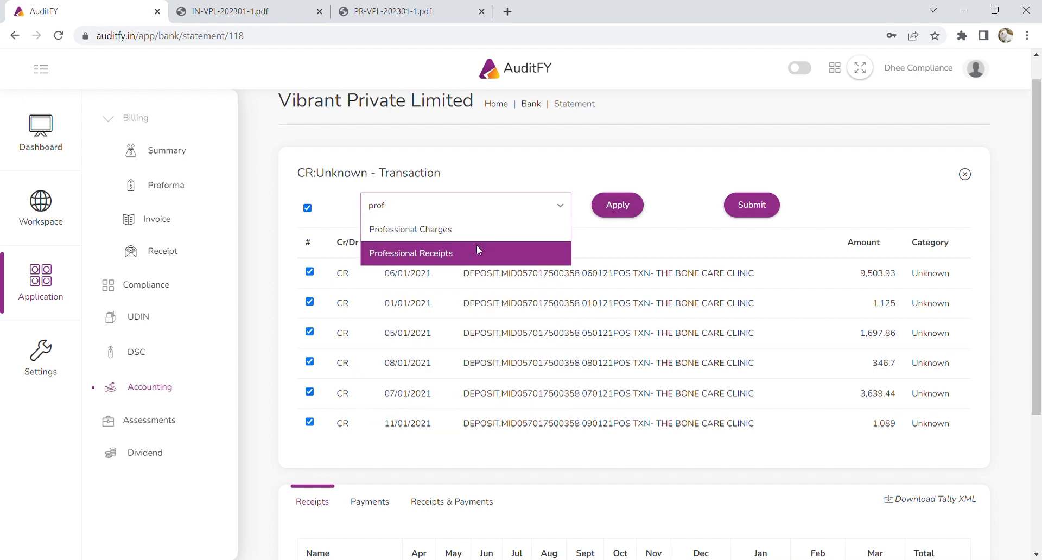
click(477, 250)
click(623, 208)
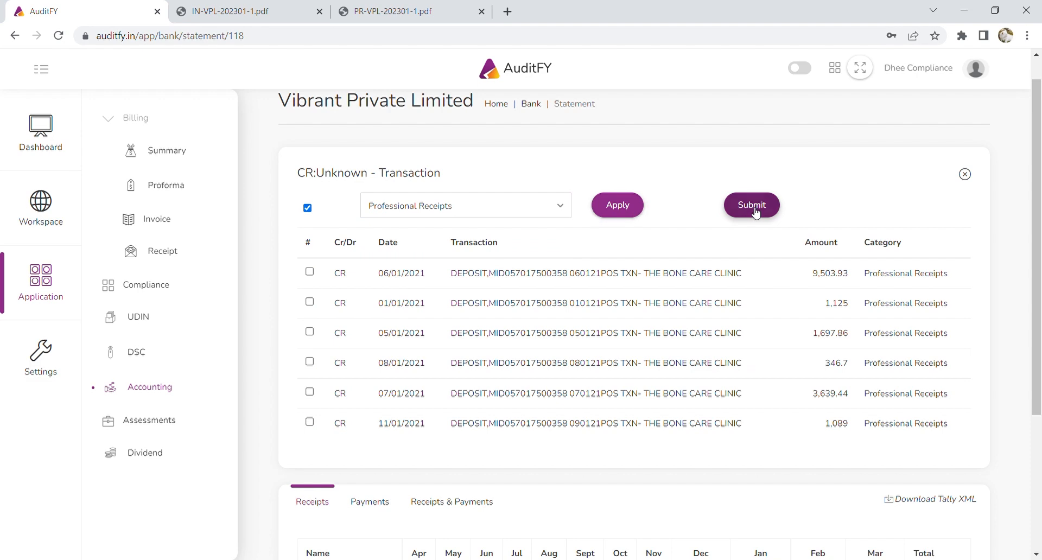
scroll(801, 364, down, 4)
scroll(844, 465, up, 1)
Categorise the three February deposits as Professional Receipts and submit, updating receipt totals.
click(824, 452)
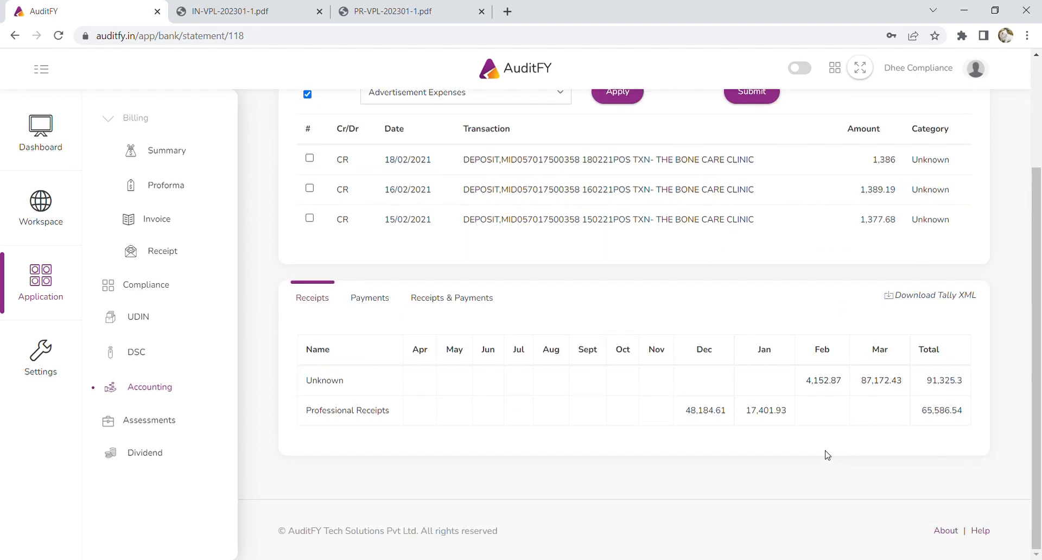
scroll(500, 327, up, 2)
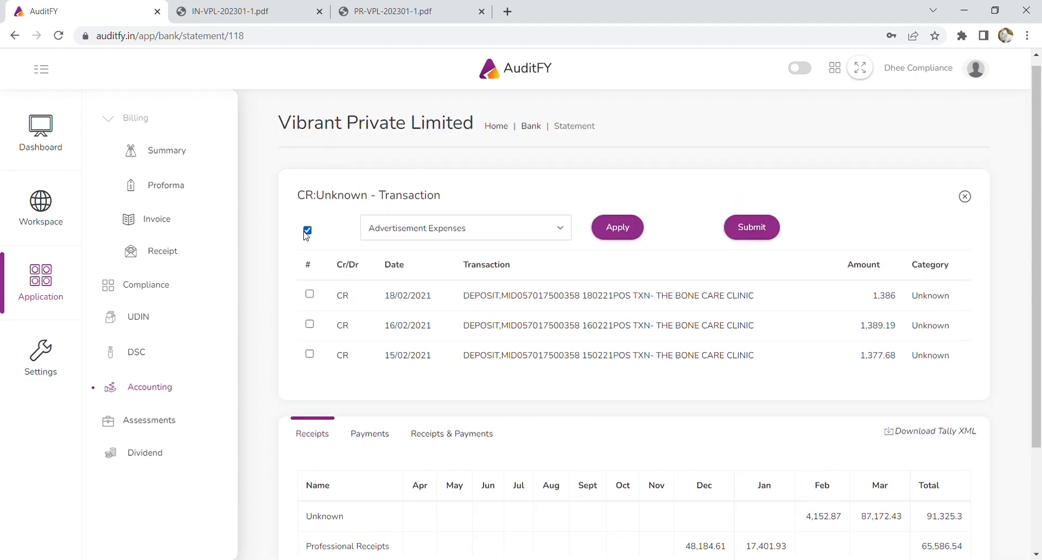
click(307, 232)
click(482, 231)
text(prof)
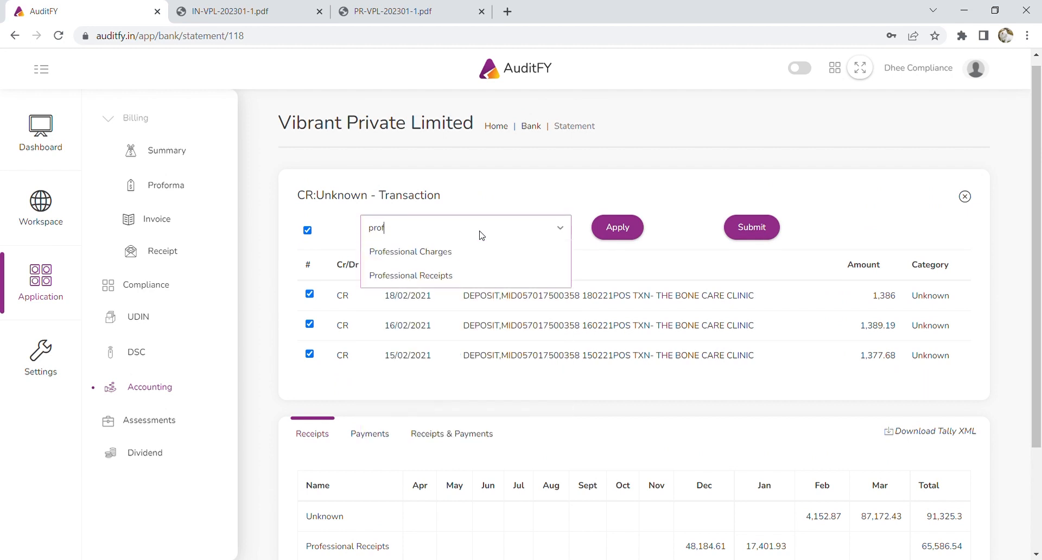
click(473, 267)
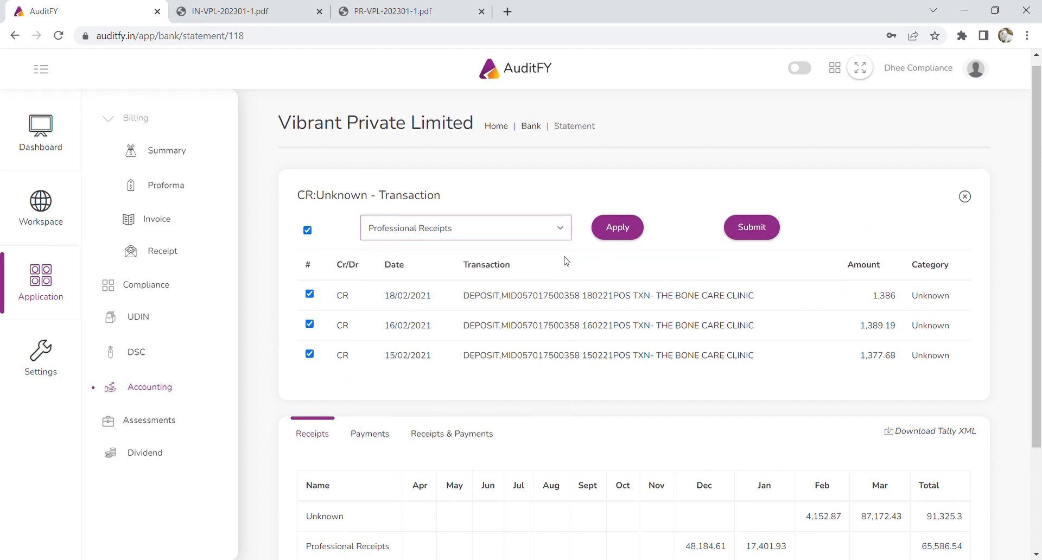
click(631, 228)
click(752, 227)
scroll(841, 396, down, 3)
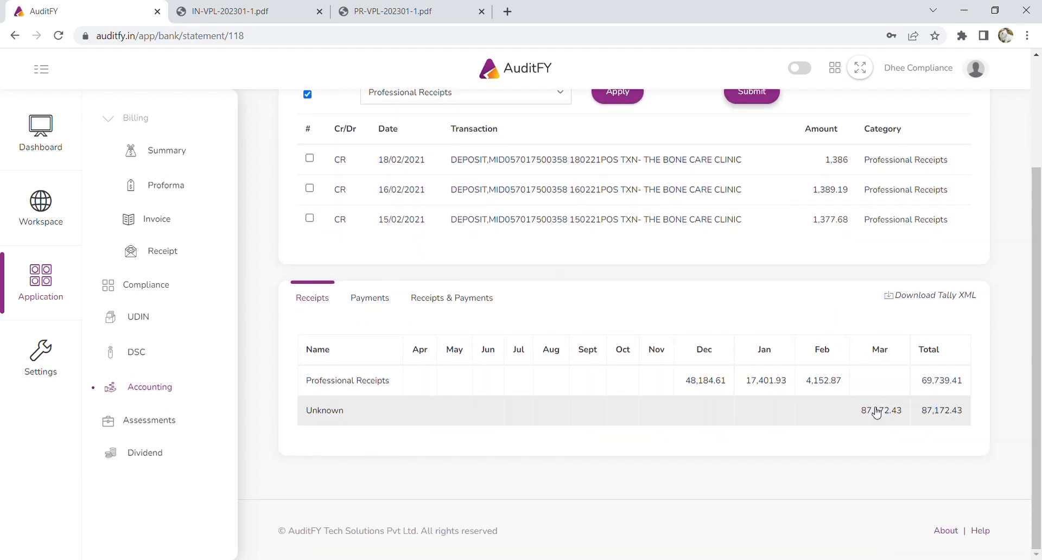
scroll(865, 411, up, 2)
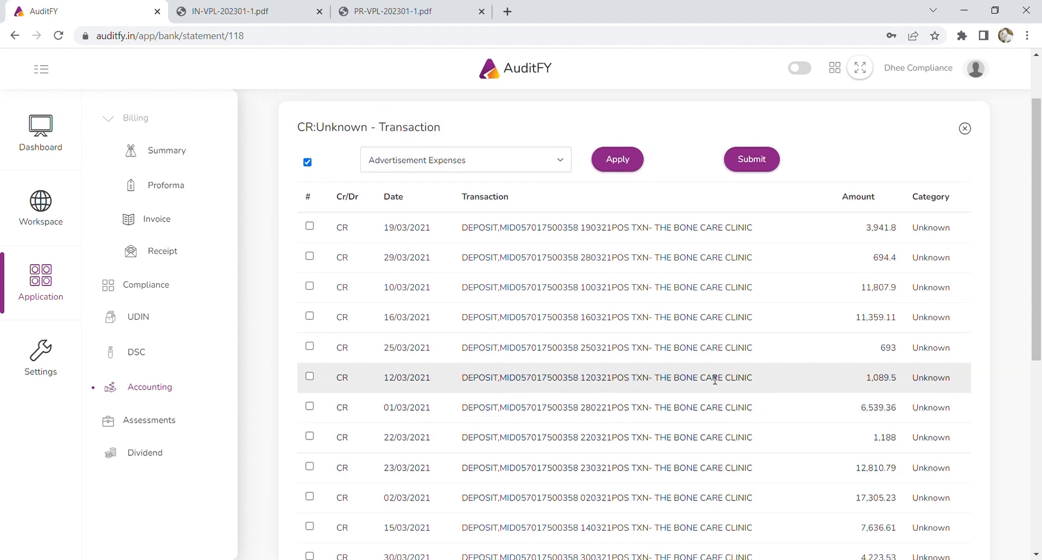
Classify the 25/03 and 22/03 deposits as Other Income.
scroll(641, 369, down, 4)
scroll(640, 358, up, 3)
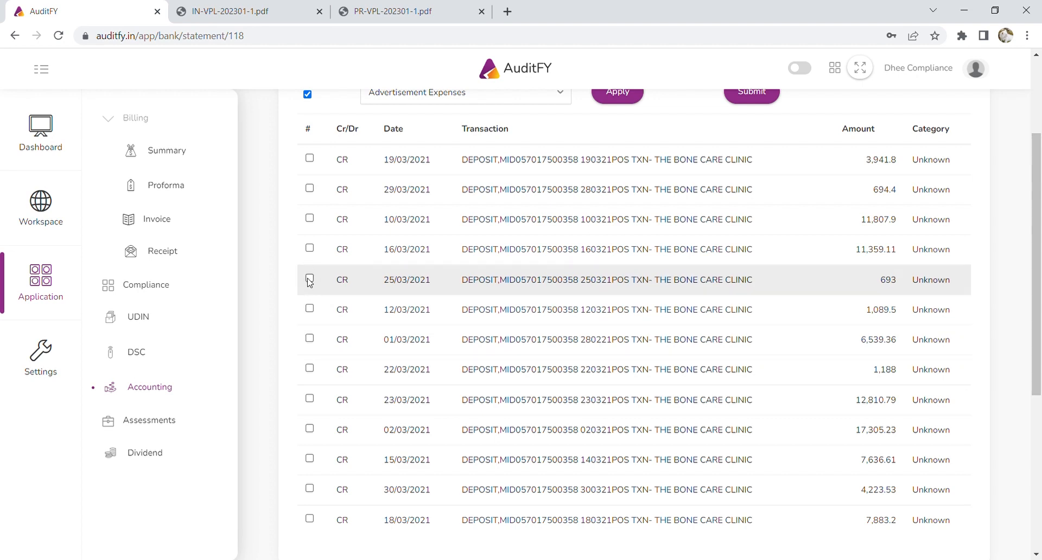
click(309, 369)
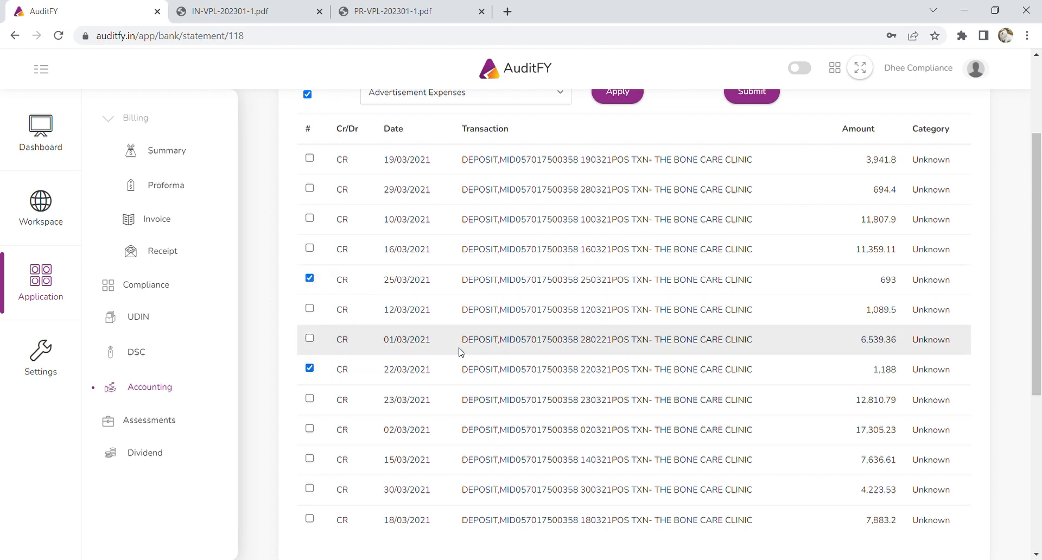
scroll(461, 325, up, 3)
click(463, 246)
text(othe)
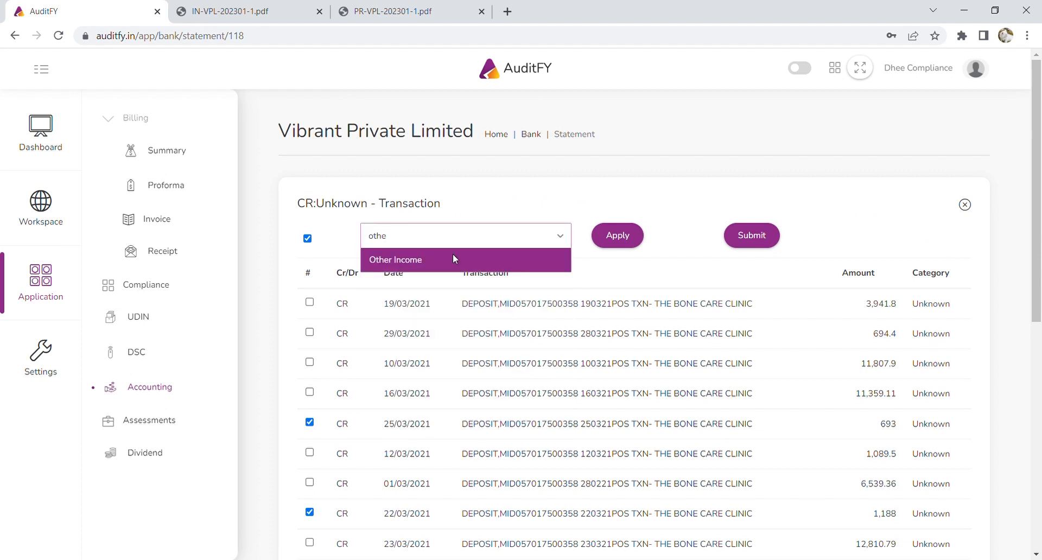
click(453, 259)
click(619, 235)
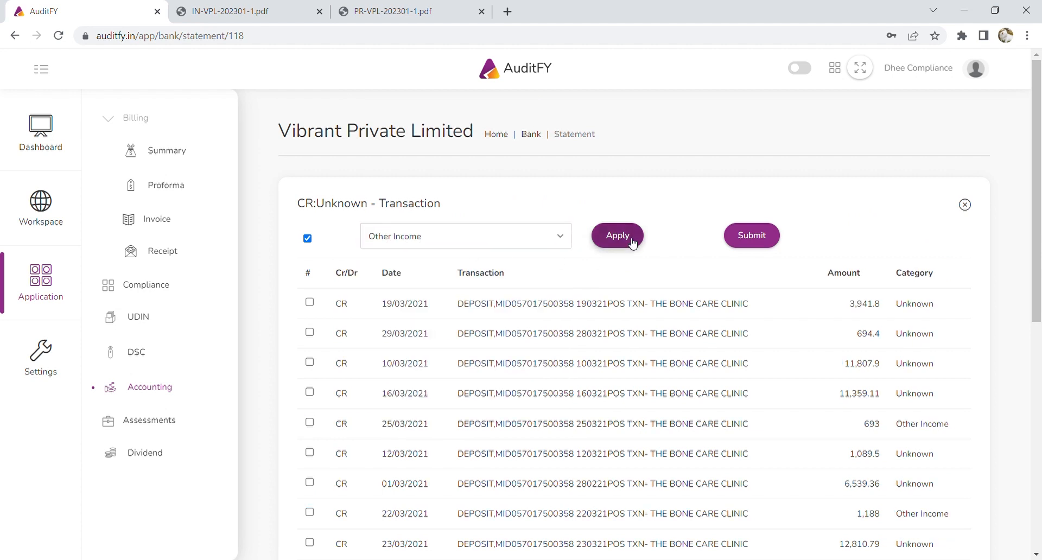
Classify all remaining March deposits as Professional Receipts.
scroll(868, 450, down, 3)
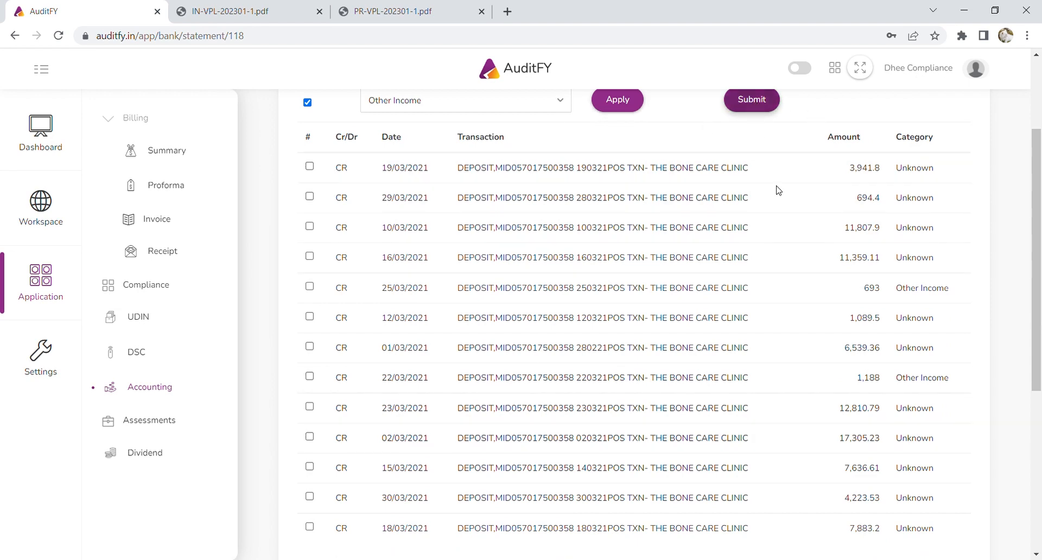
scroll(768, 300, down, 6)
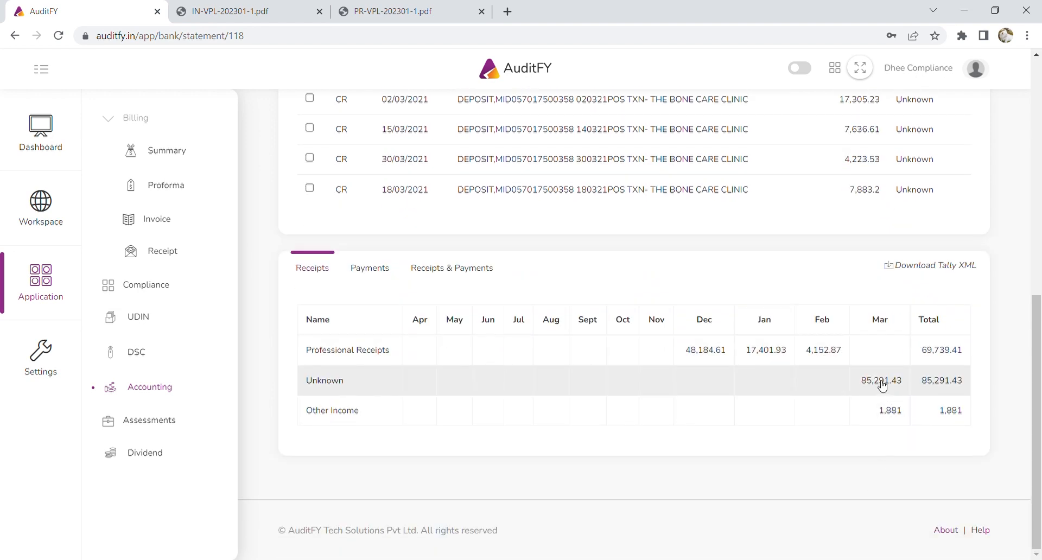
scroll(812, 408, up, 5)
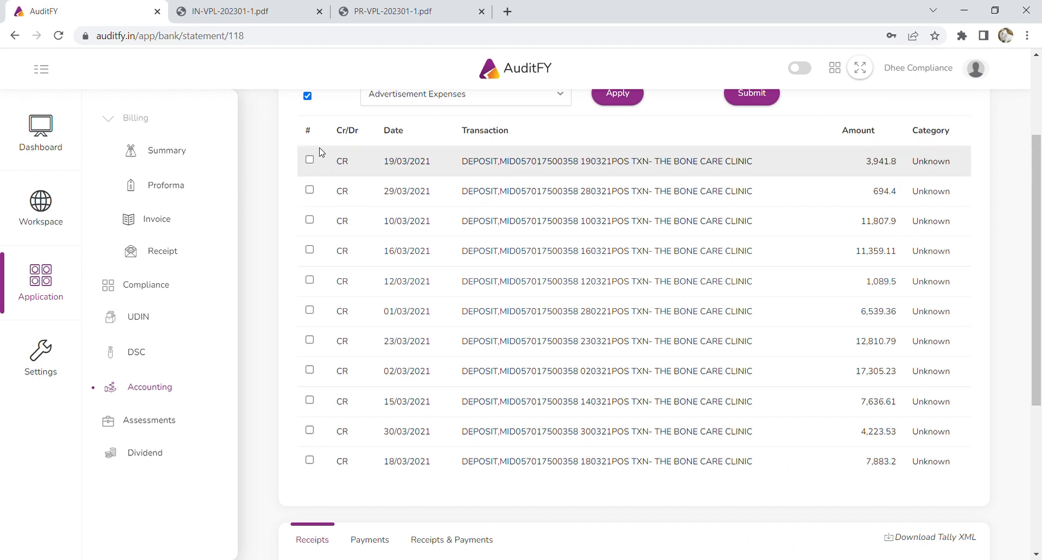
click(308, 97)
click(308, 97)
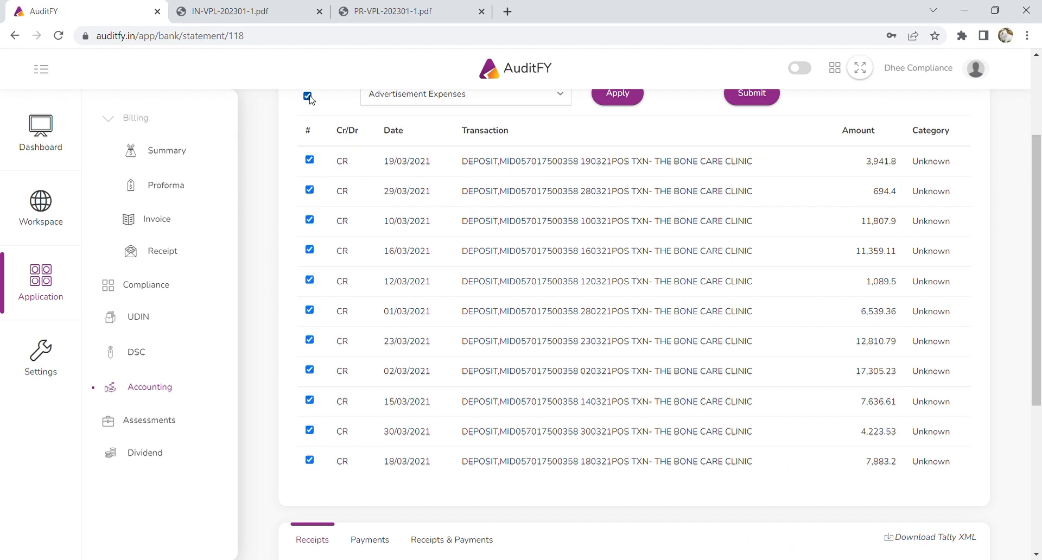
click(519, 101)
text(profe)
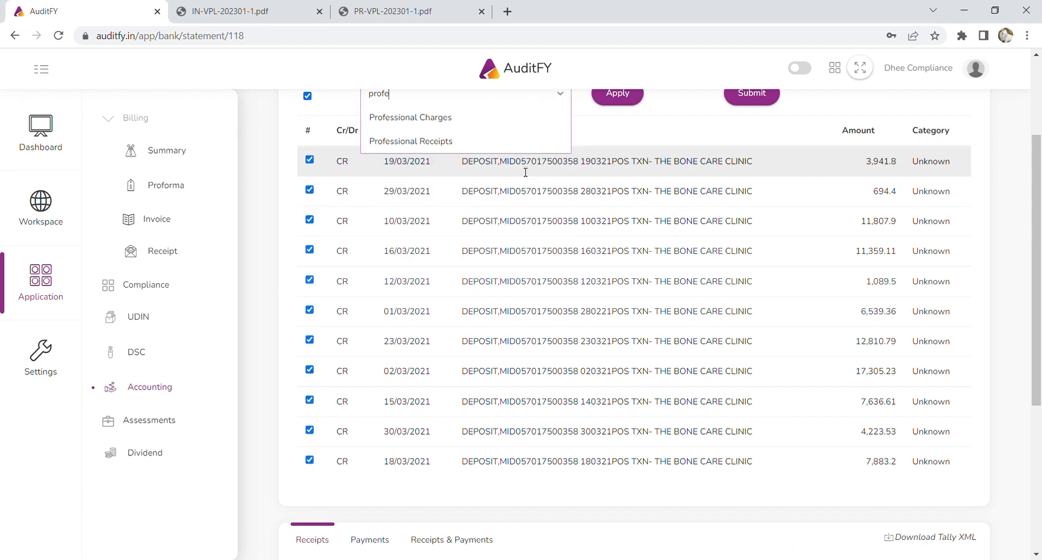
click(474, 143)
click(618, 95)
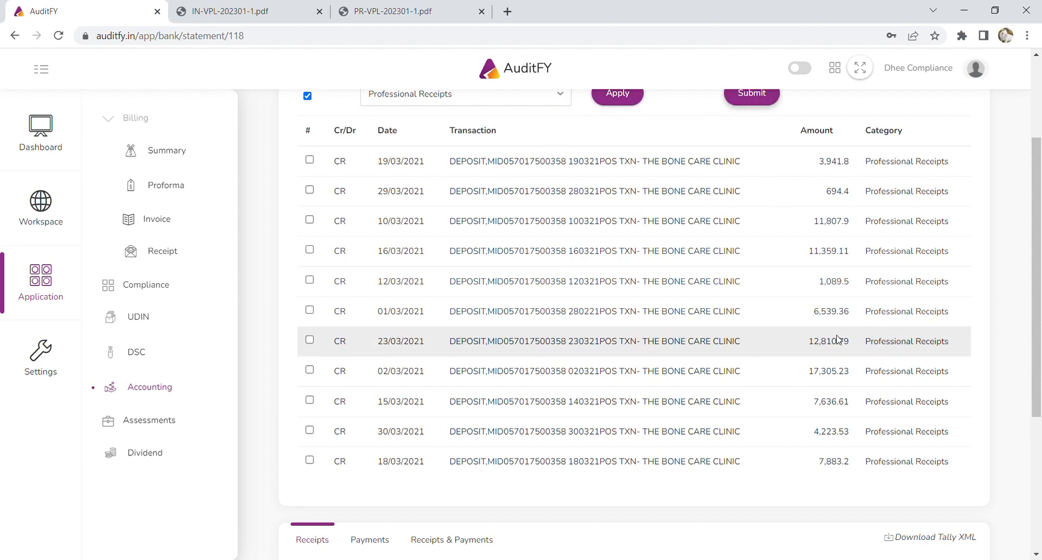
scroll(839, 340, down, 4)
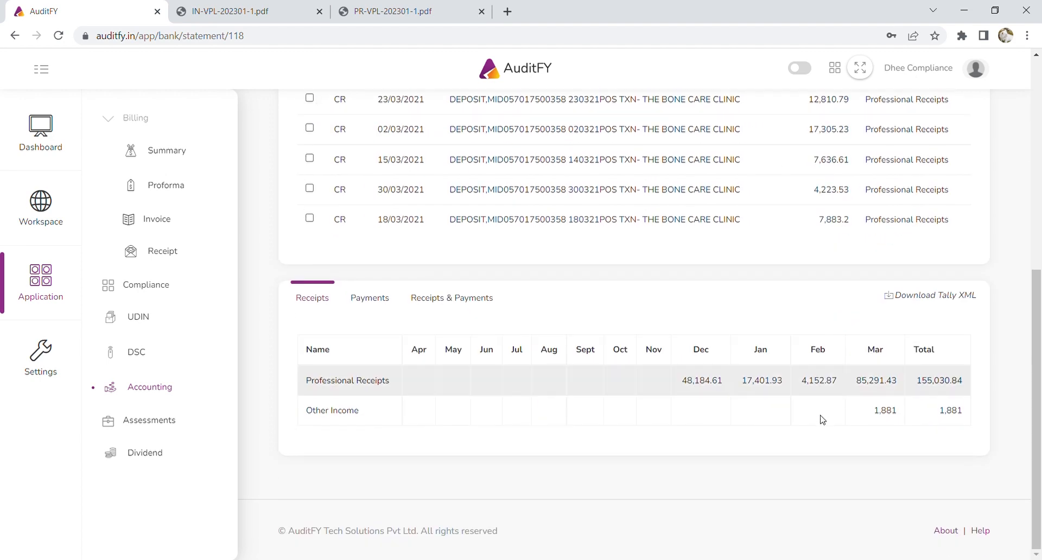
List January's uncategorised payments and file the 10/01 SMS and 19/01 terminal rent debits as Bank Charges.
click(370, 298)
click(741, 411)
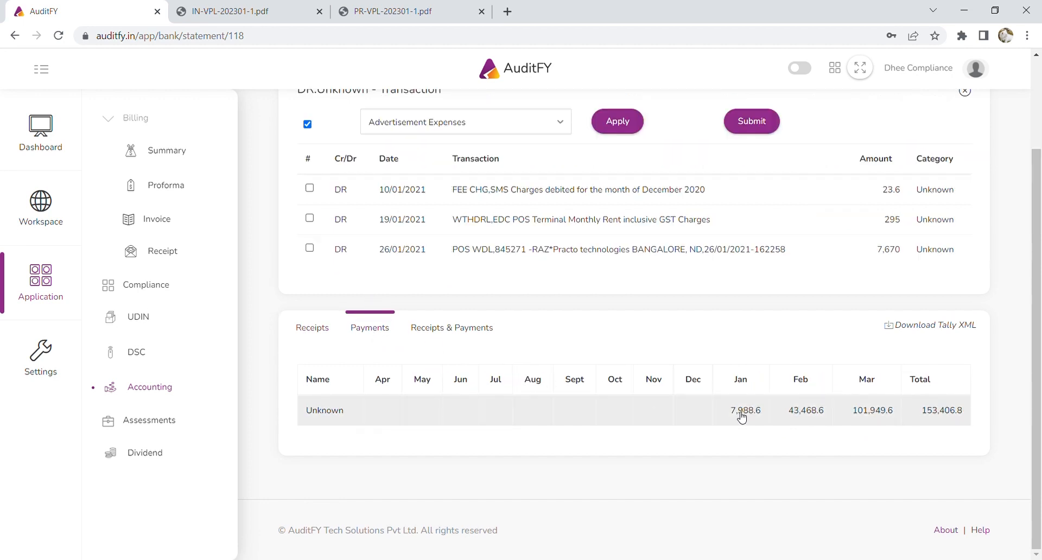
scroll(530, 302, up, 1)
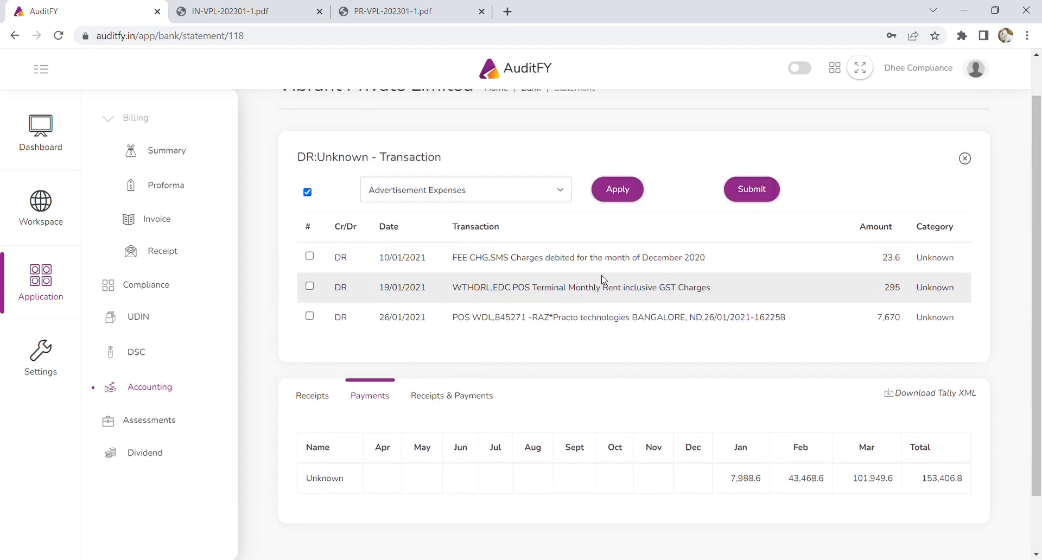
click(310, 257)
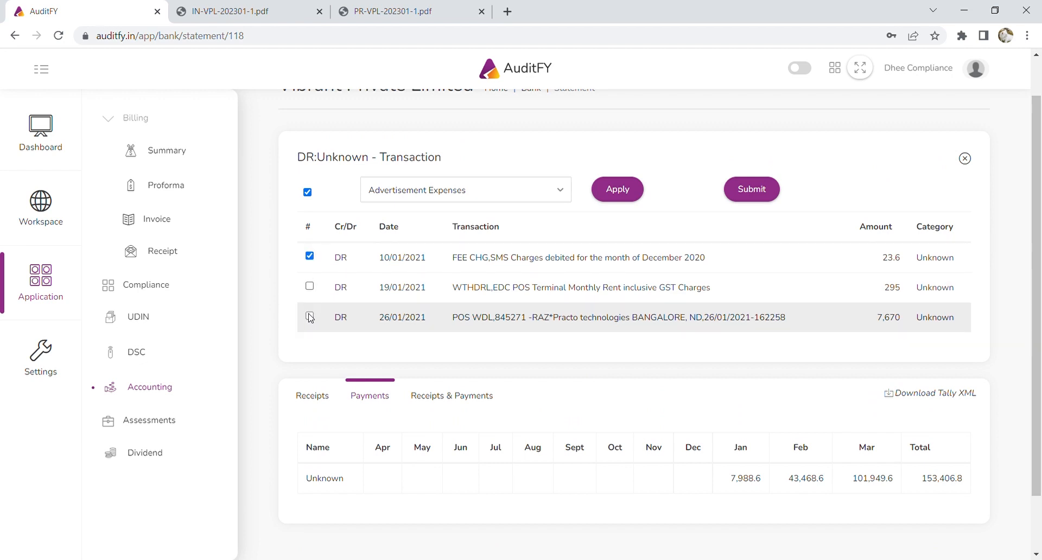
click(310, 317)
click(309, 288)
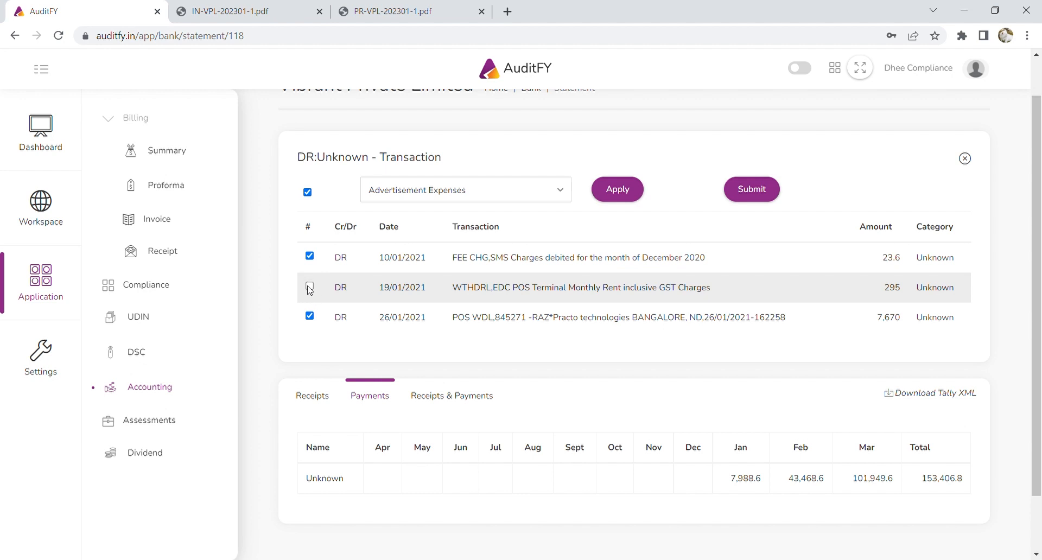
click(310, 317)
click(540, 190)
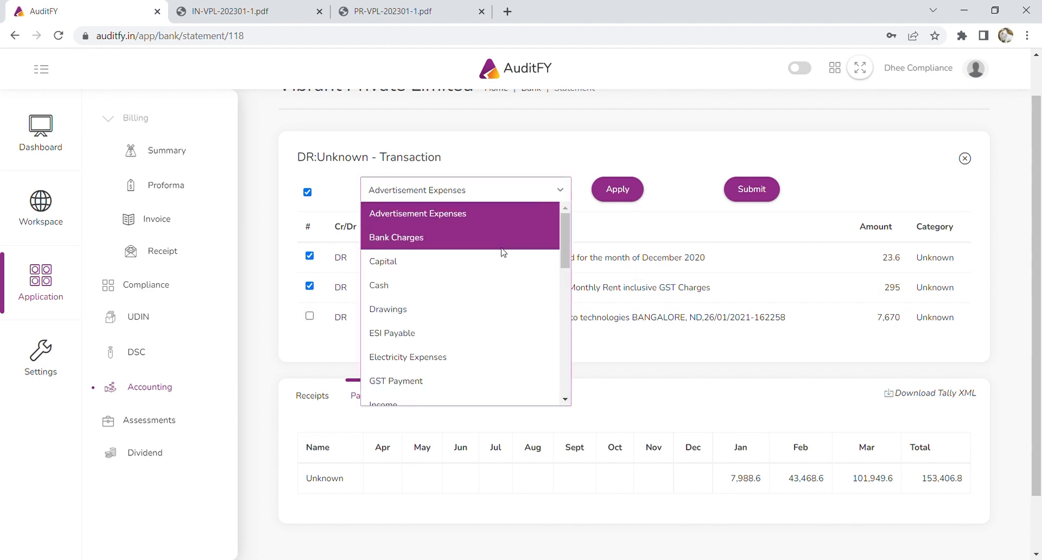
click(499, 239)
click(637, 188)
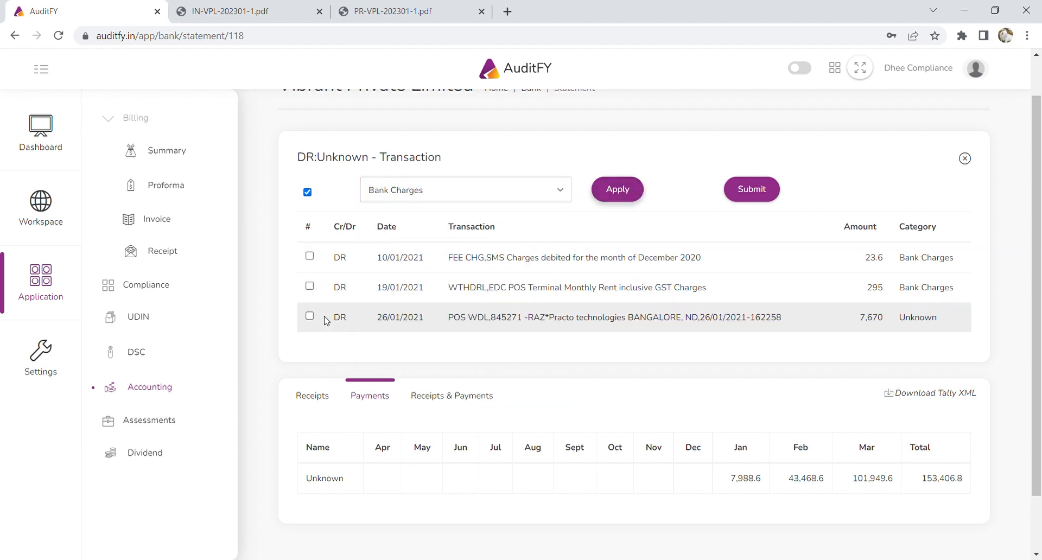
Categorise the 26/01 Practo payment as Telephone Expenses and submit January's categories.
click(310, 317)
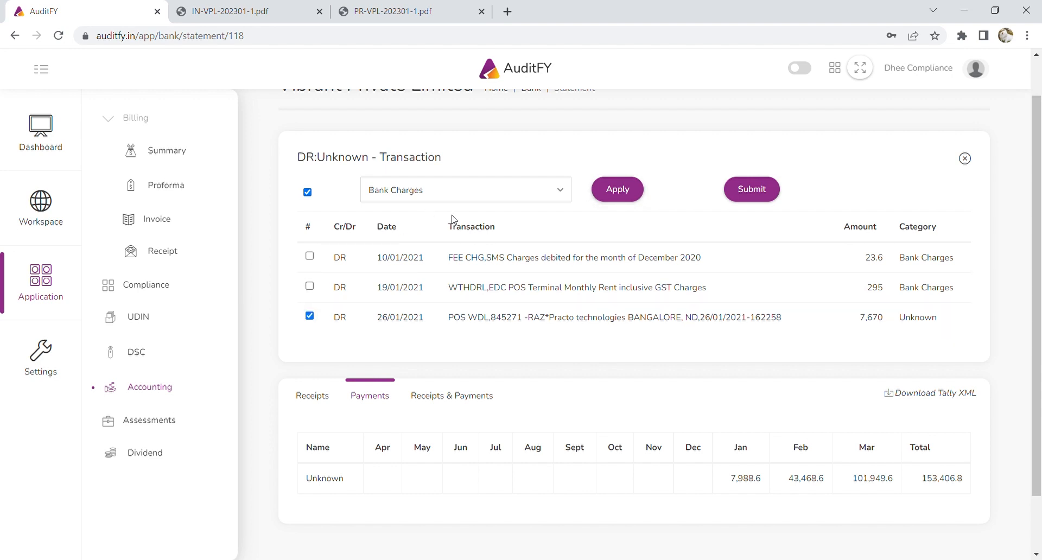
click(503, 194)
scroll(504, 284, down, 4)
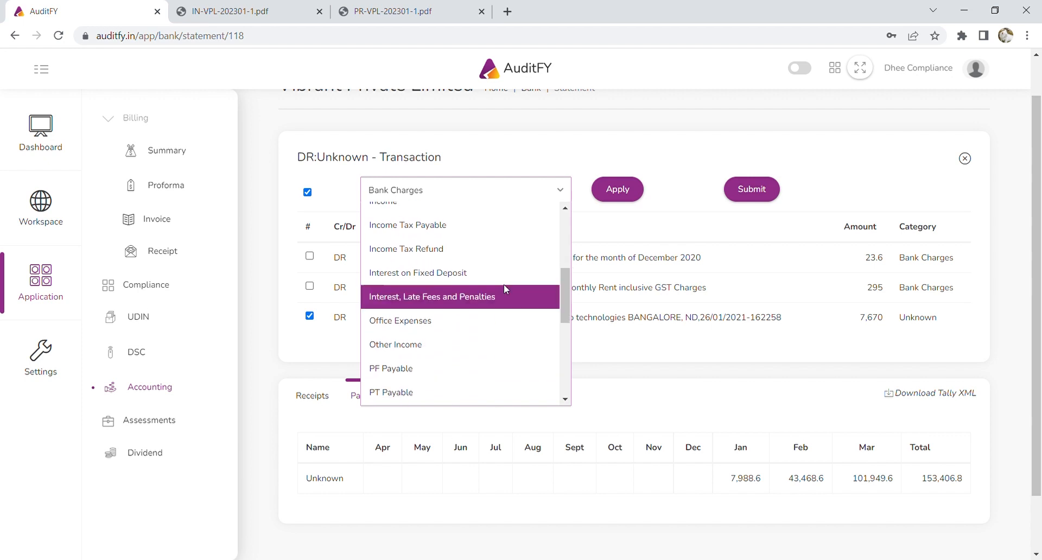
scroll(504, 289, down, 4)
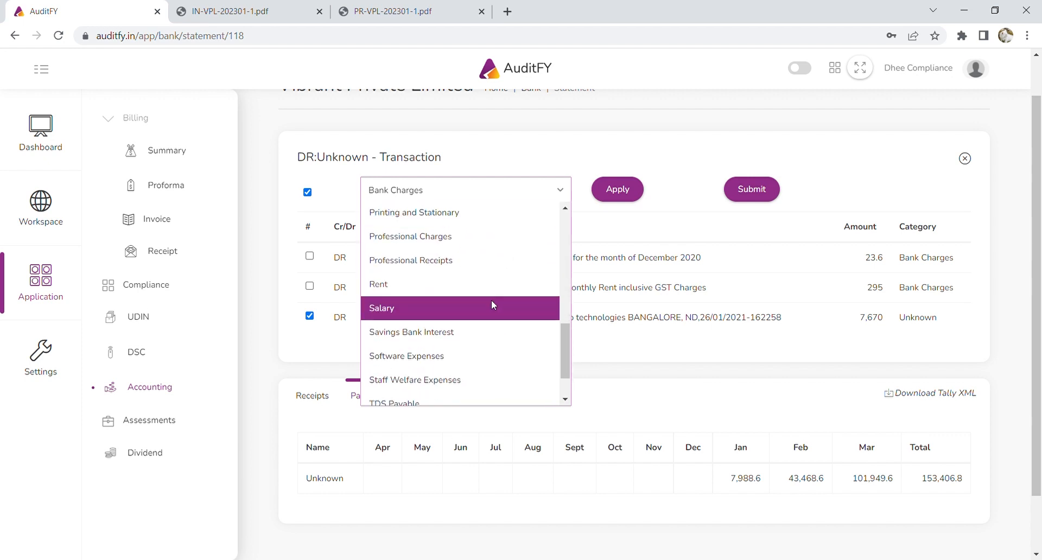
scroll(493, 304, down, 1)
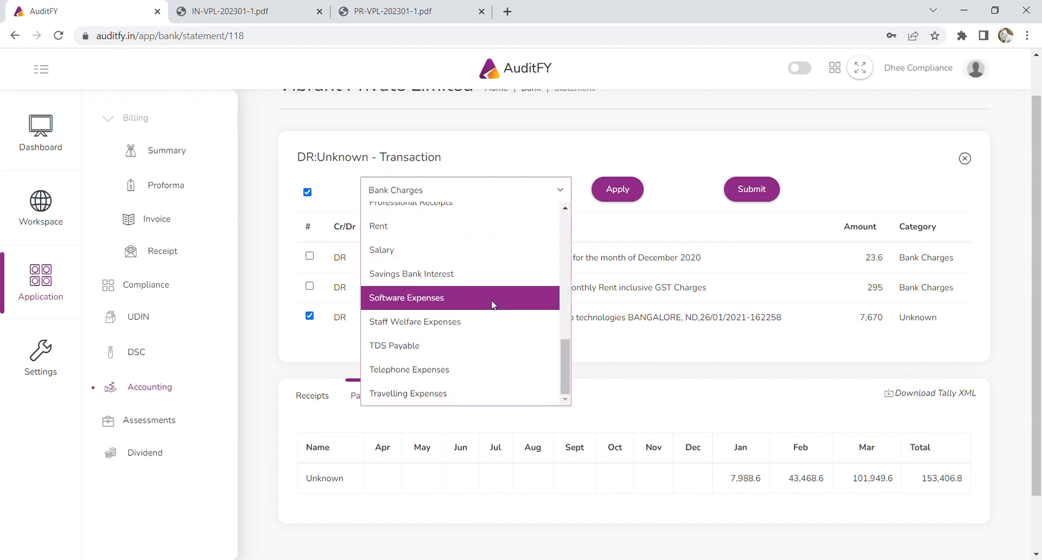
click(474, 382)
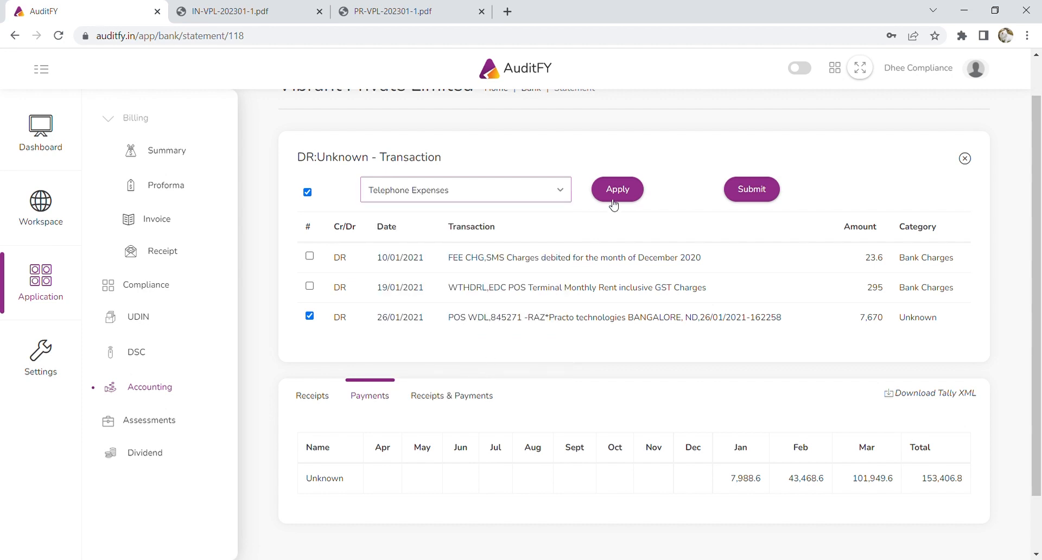
click(614, 196)
click(752, 189)
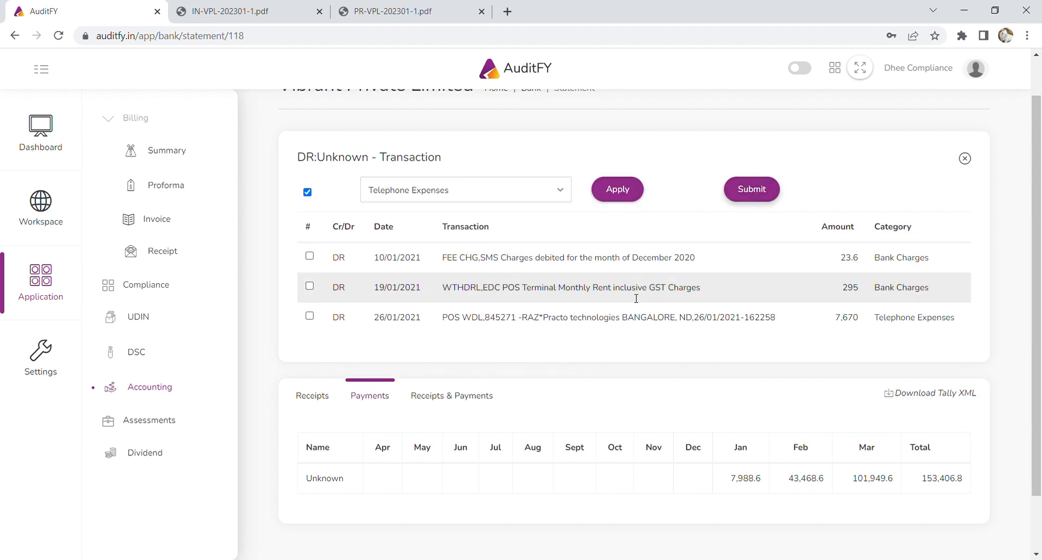
Bring up February's unknown payment transactions.
scroll(635, 298, down, 3)
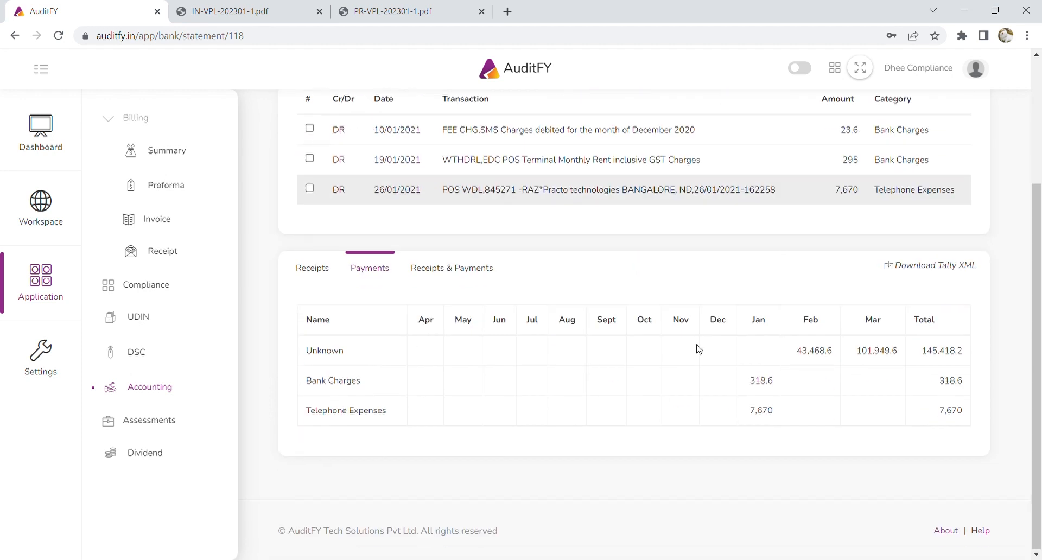
click(825, 358)
scroll(825, 405, up, 3)
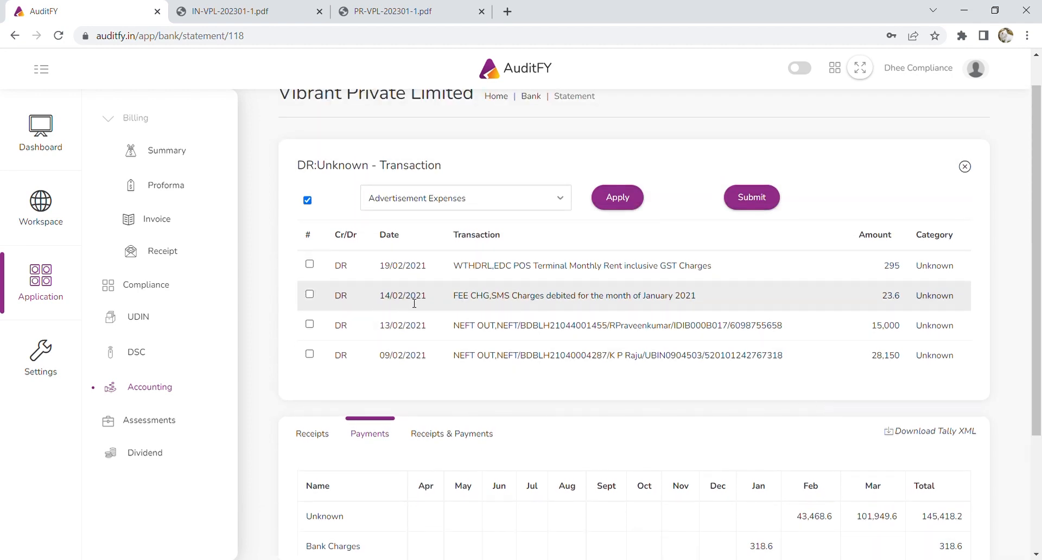
File the 19/02 POS rent and 14/02 SMS charges as Bank Charges.
click(309, 265)
click(314, 298)
click(442, 199)
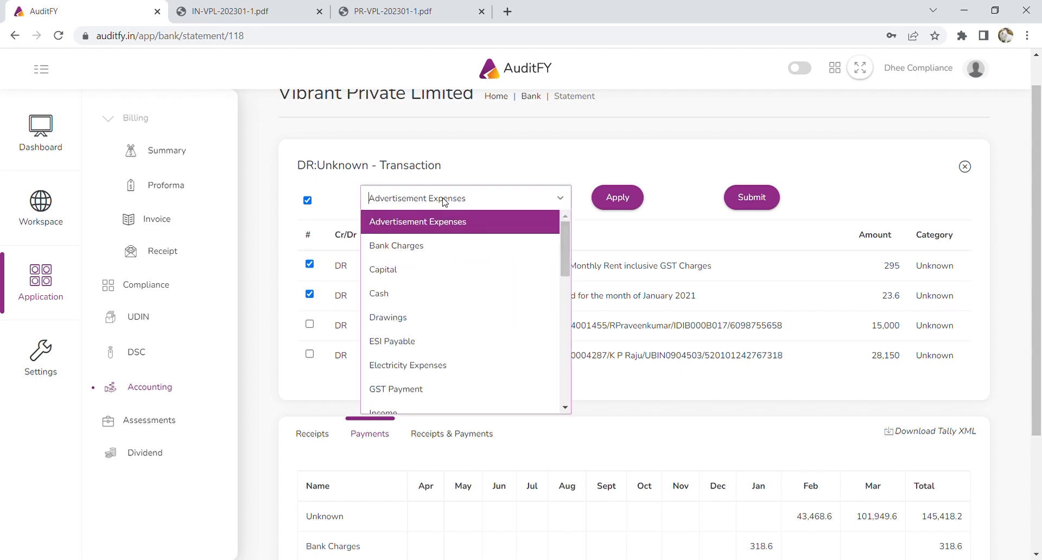
click(438, 247)
click(630, 199)
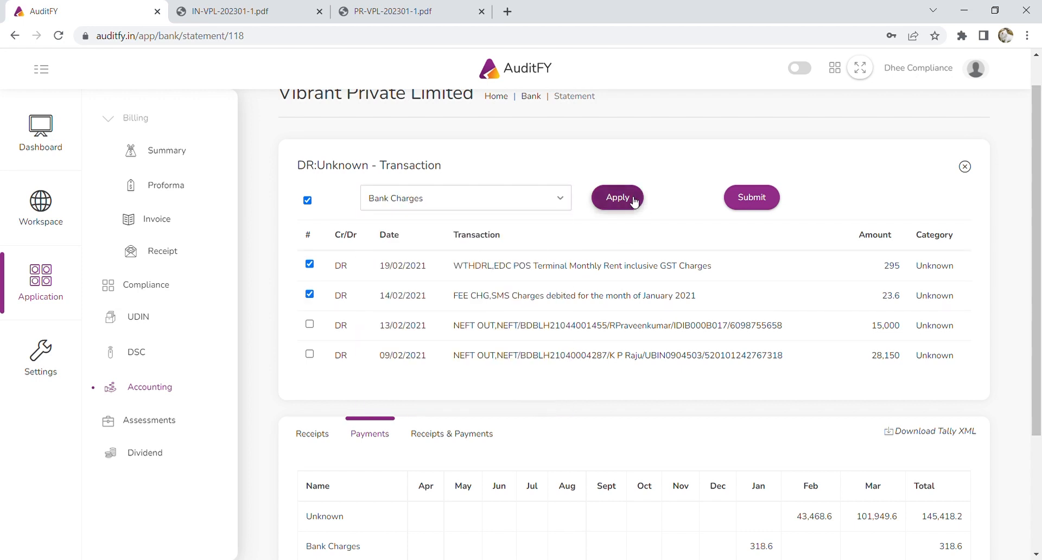
Categorise the 13/02 15,000 transfer as Salary.
click(309, 324)
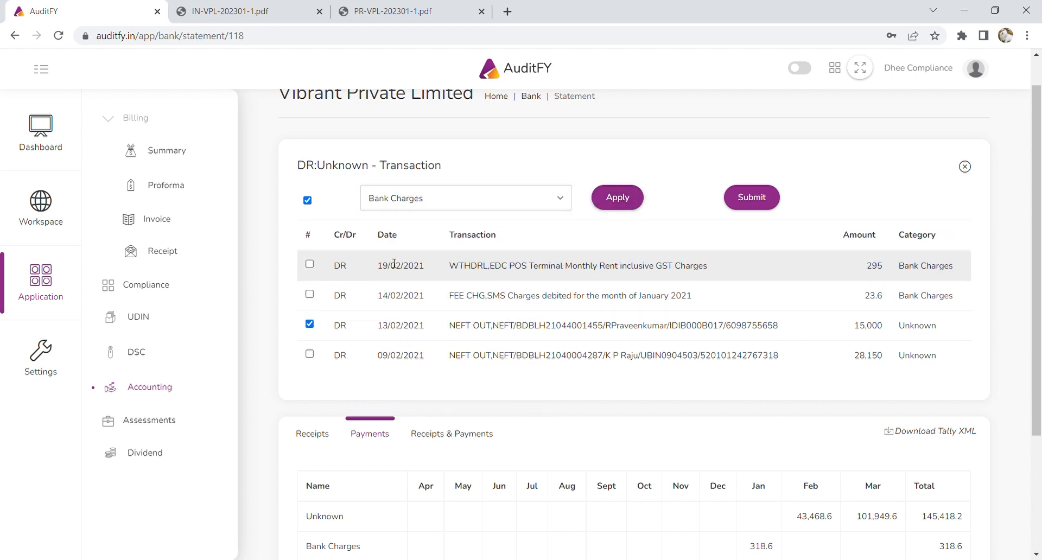
click(480, 207)
scroll(461, 299, down, 5)
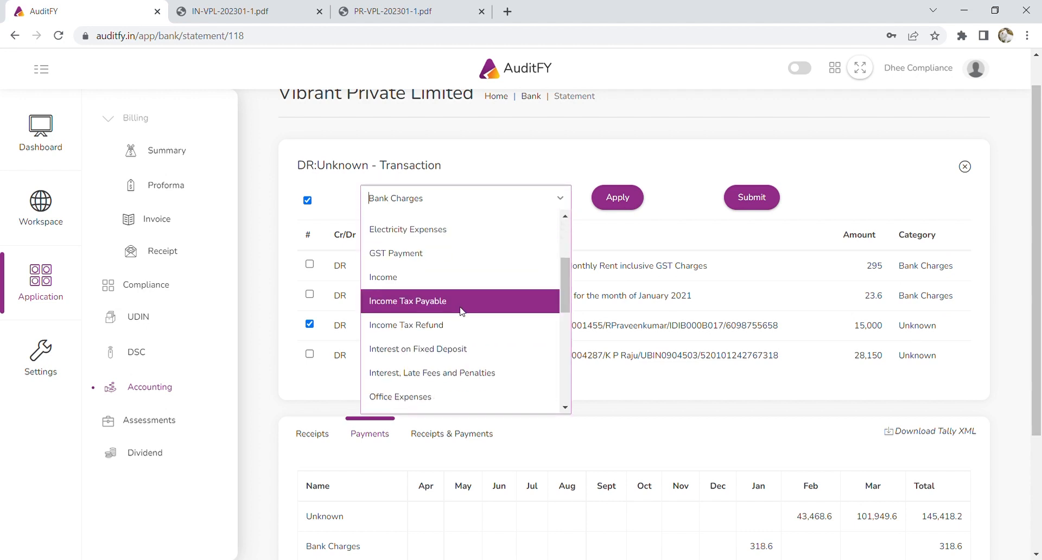
scroll(447, 342, down, 3)
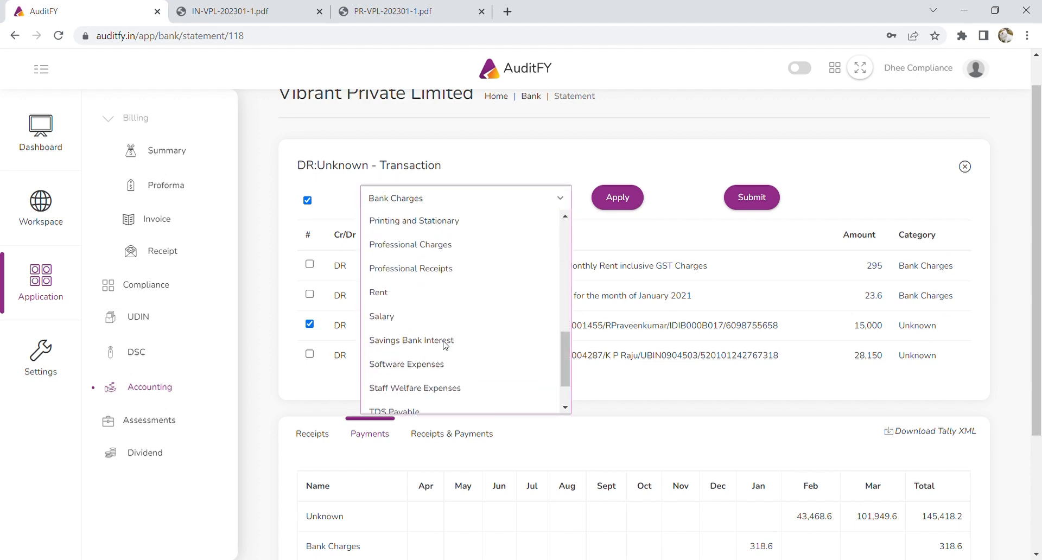
click(424, 314)
click(617, 197)
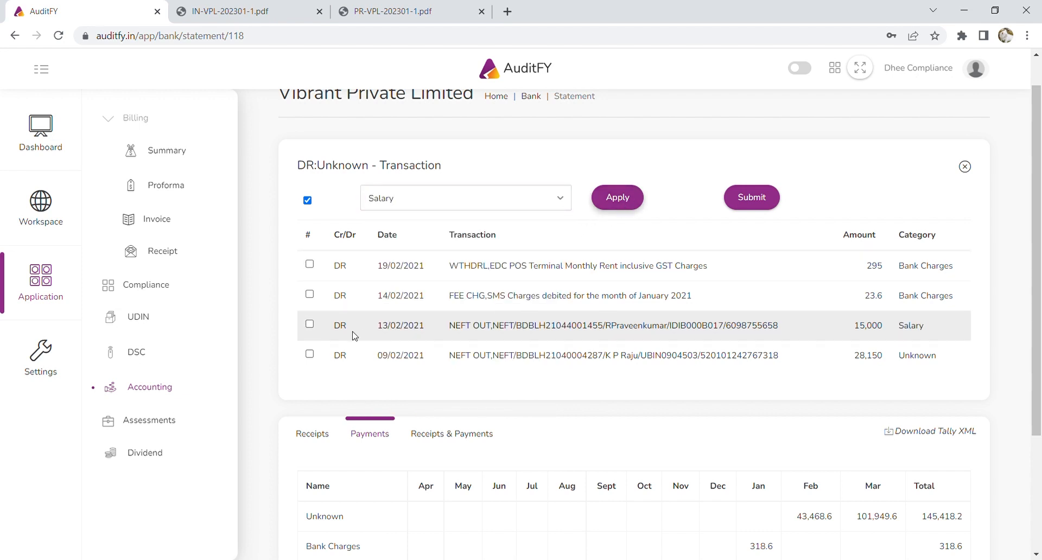
Categorise the 09/02 28,150 transfer as Professional Charges and submit February's categories.
click(311, 355)
click(489, 209)
scroll(485, 325, down, 2)
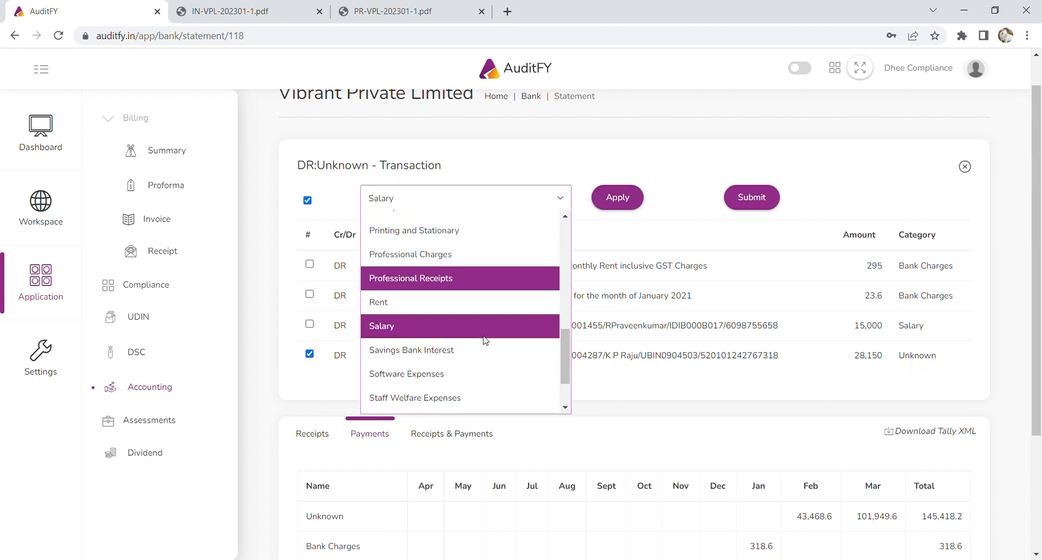
click(467, 254)
click(624, 198)
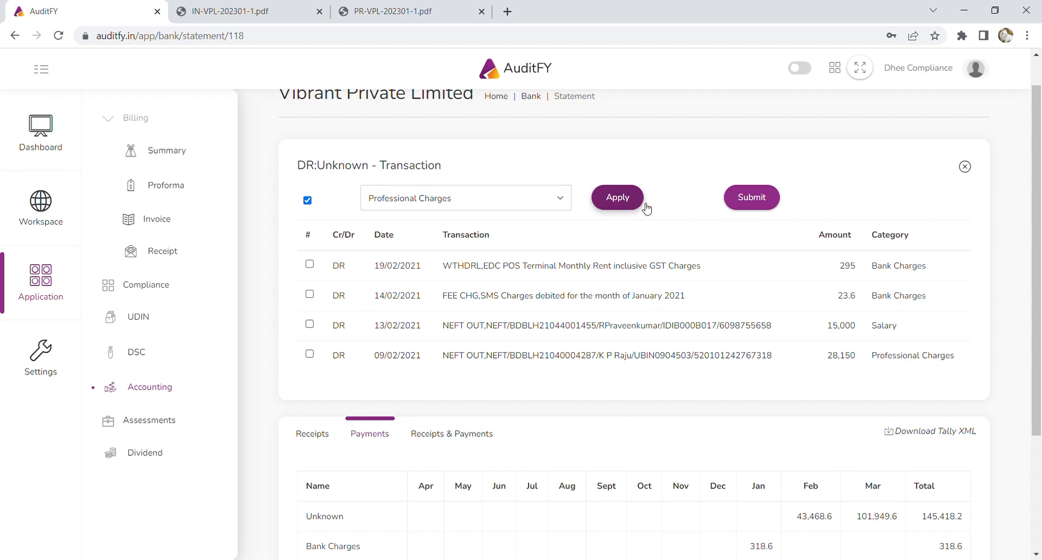
click(757, 198)
scroll(782, 341, down, 4)
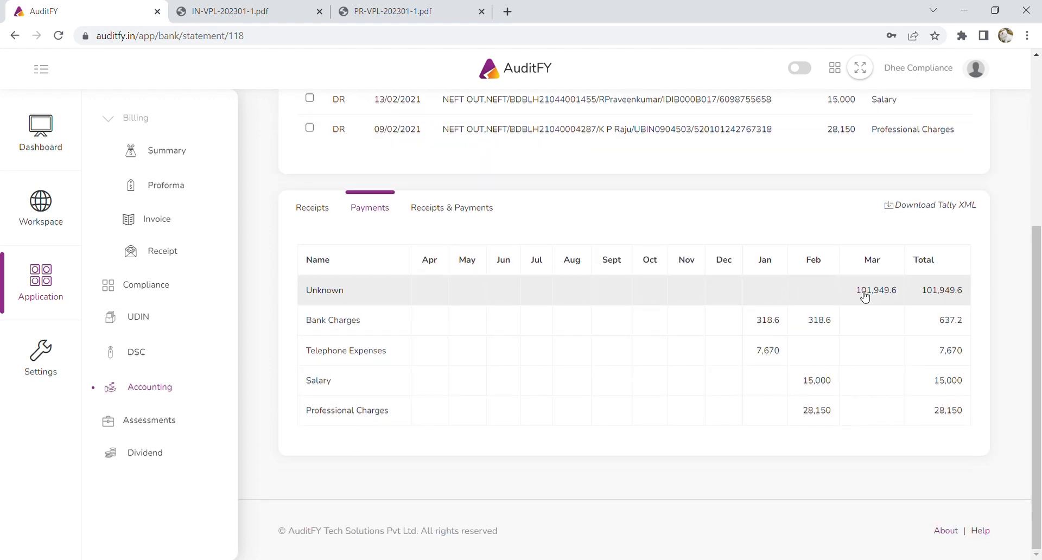
scroll(866, 296, up, 1)
scroll(873, 353, up, 3)
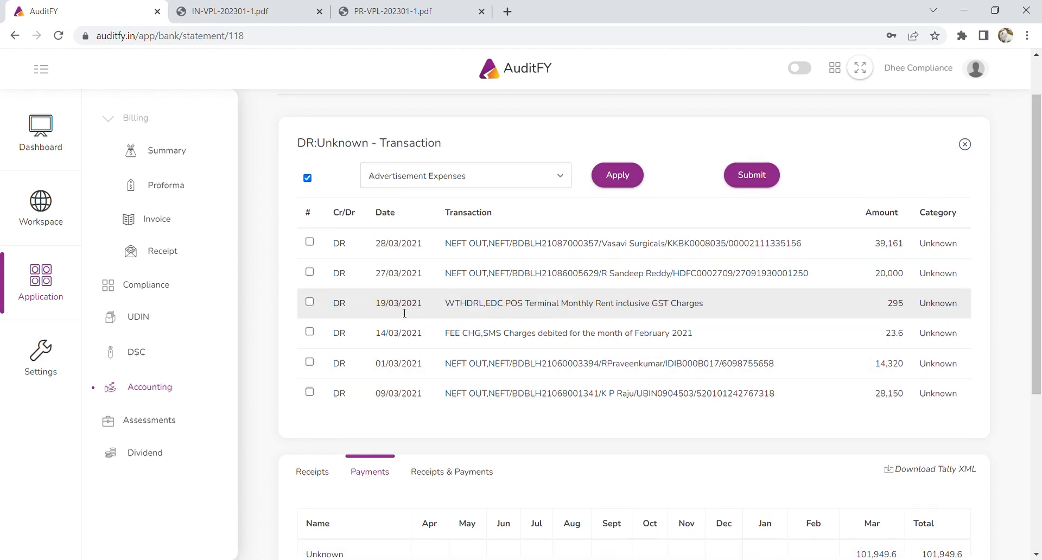
File the 19/03 POS rent and 14/03 SMS charges as Bank Charges.
click(309, 301)
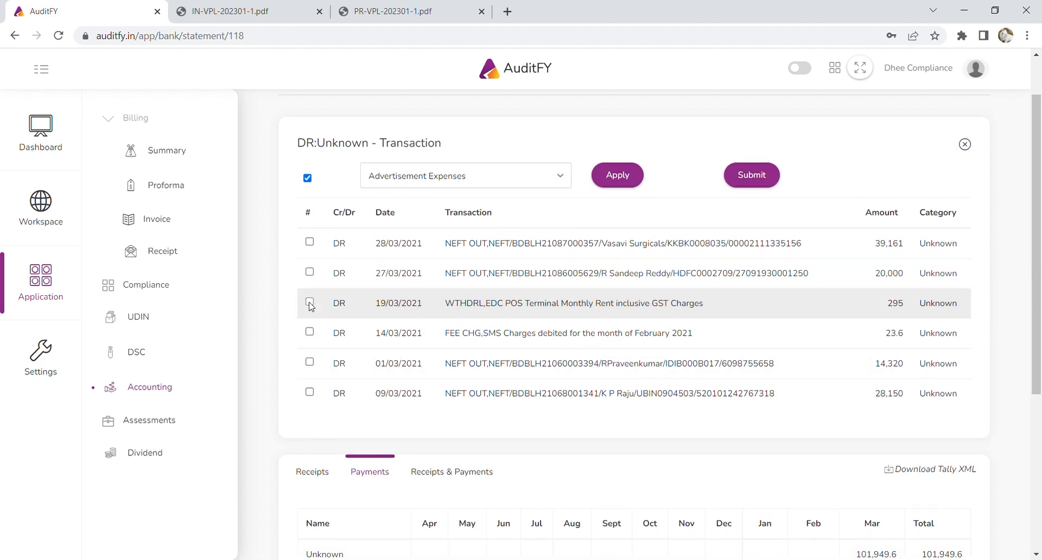
click(309, 332)
click(513, 180)
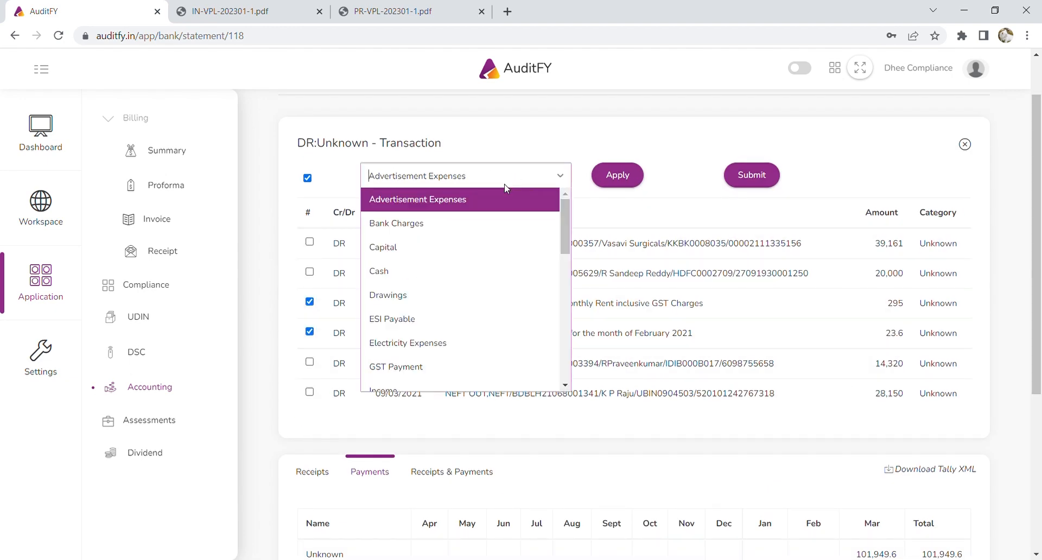
click(481, 231)
click(622, 182)
Categorise the 01/03 14,320 and 27/03 20,000 transfers as Salary.
click(309, 362)
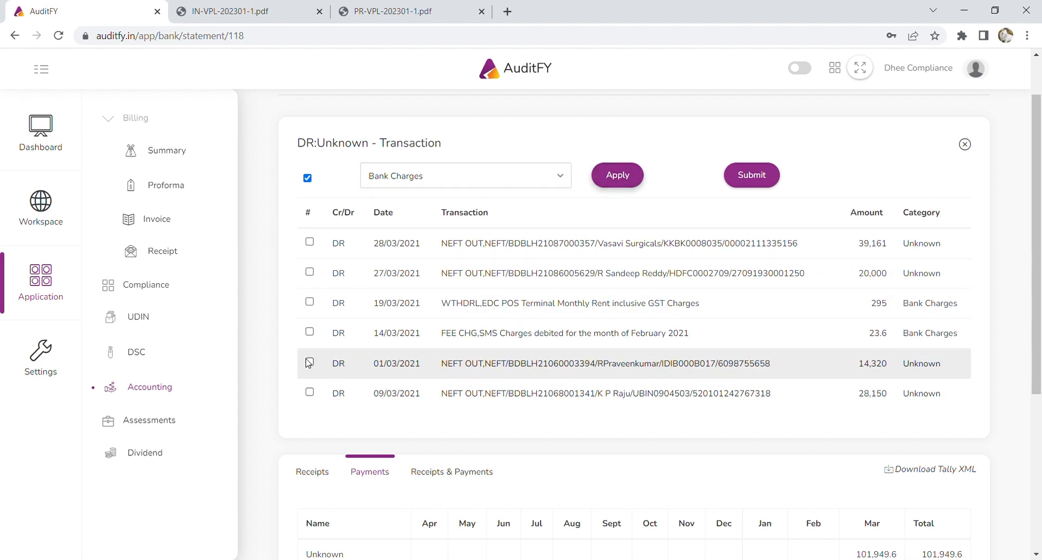
click(309, 271)
click(491, 176)
text(sa)
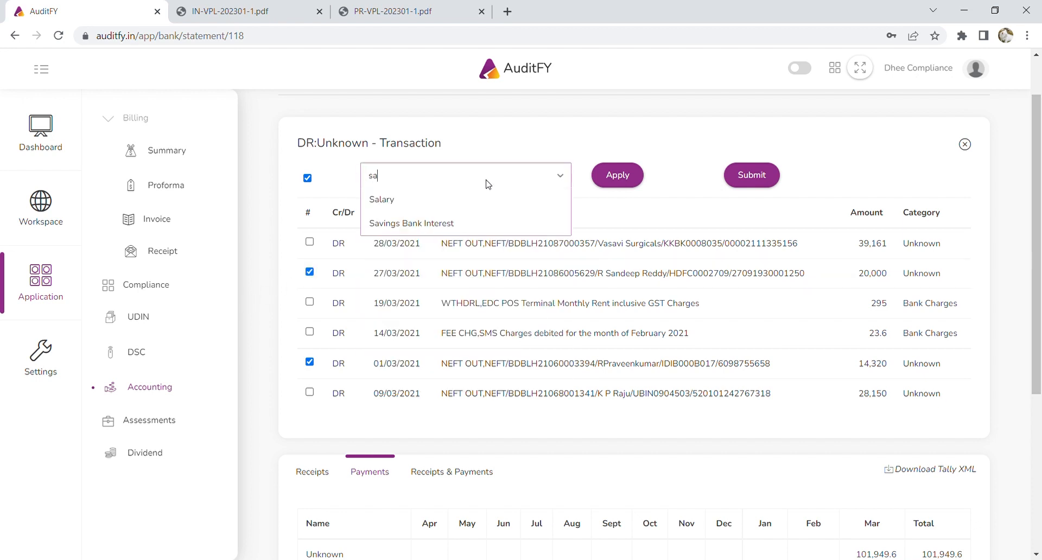
click(478, 199)
click(621, 176)
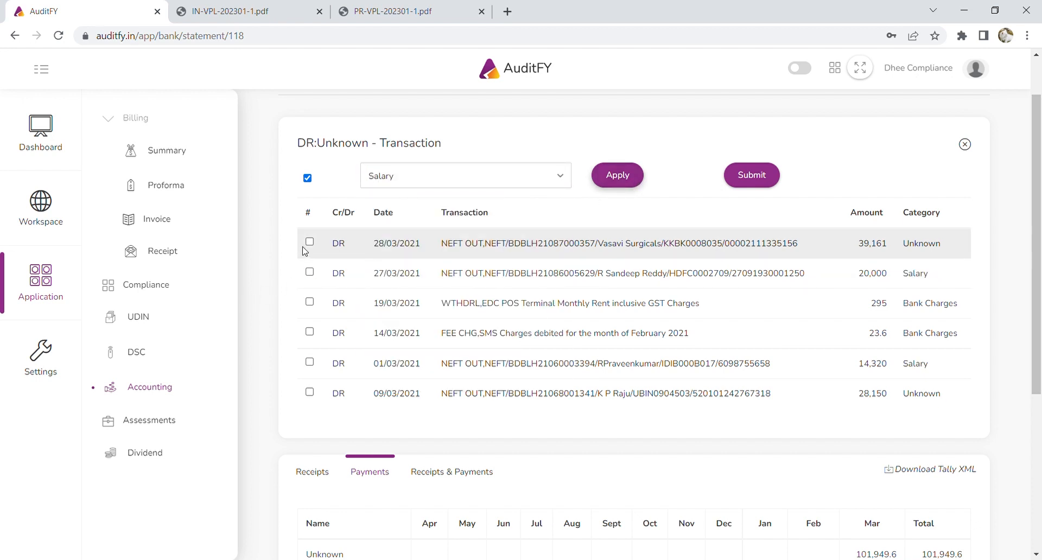
Categorise the 28/03 39,161 and 09/03 28,150 transfers as Professional Charges and submit.
click(309, 243)
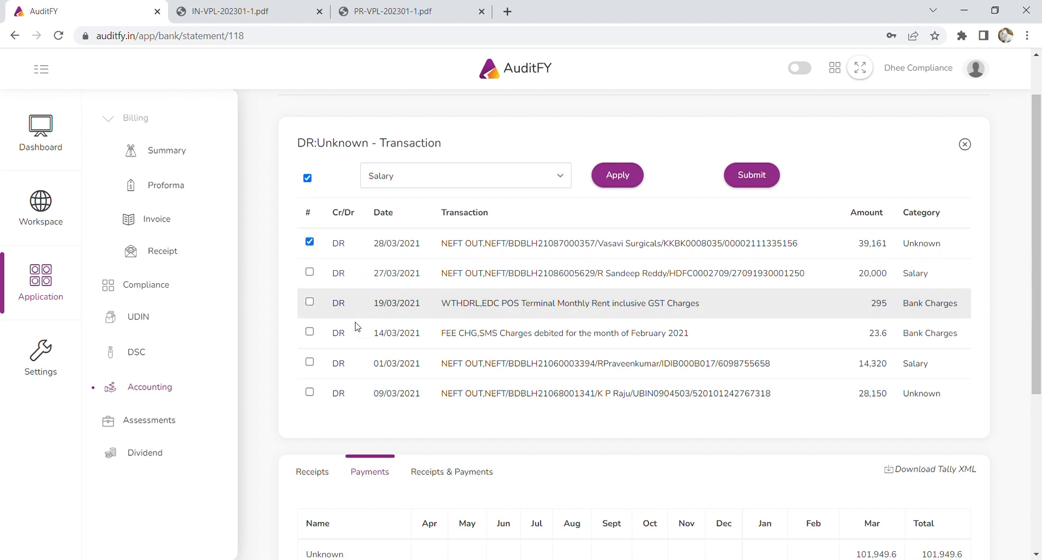
click(309, 394)
click(499, 182)
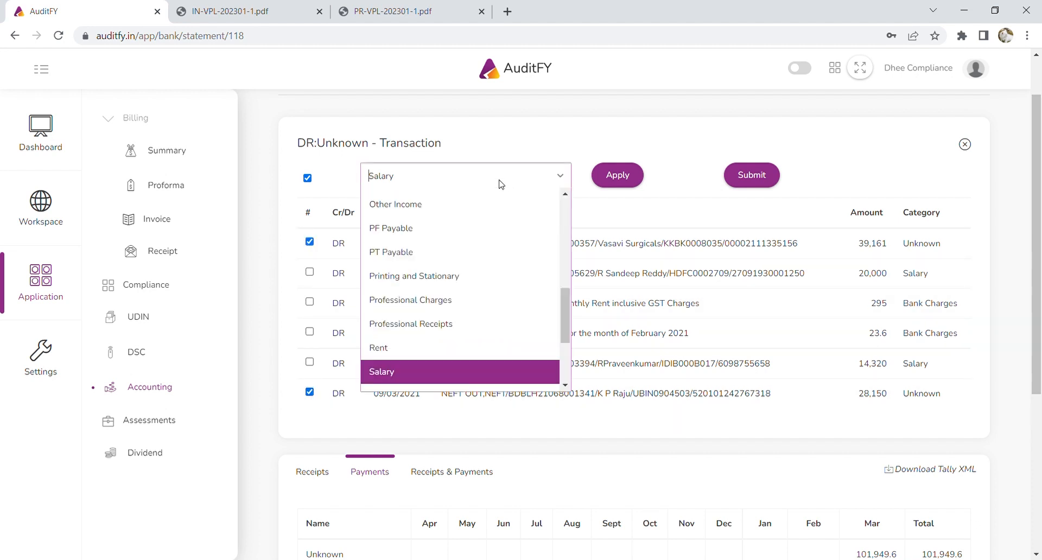
click(467, 299)
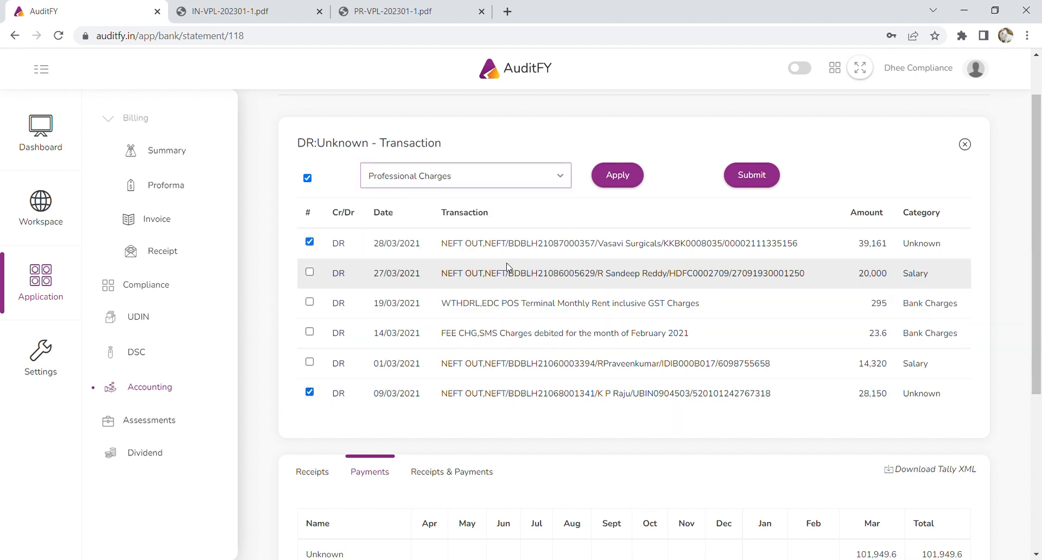
click(619, 175)
click(752, 175)
scroll(756, 310, down, 4)
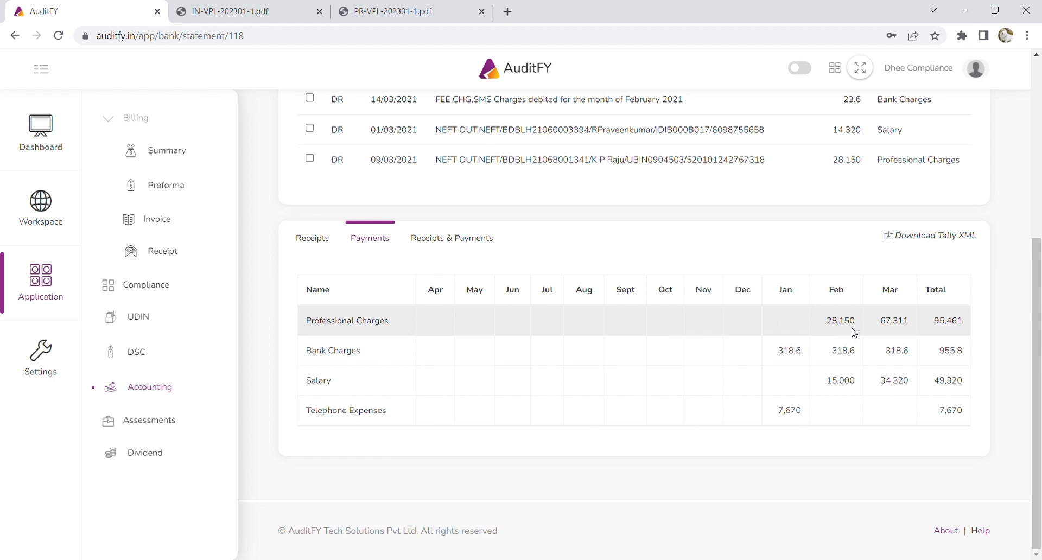
Show Receipts & Payments totals (156,911.84 vs 153,406.8), close the DR:Unknown list, and save the Tally XML.
click(476, 239)
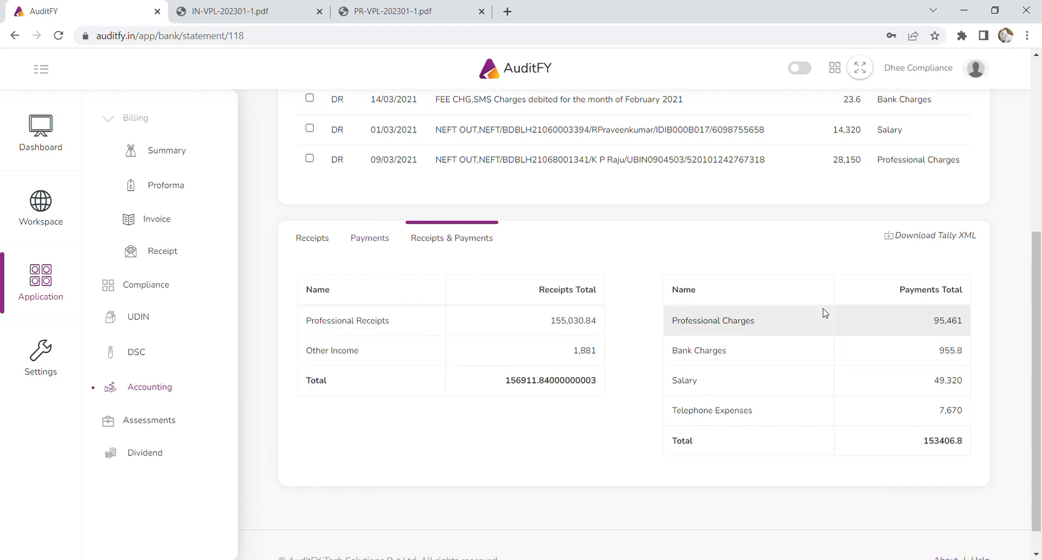
scroll(689, 418, up, 4)
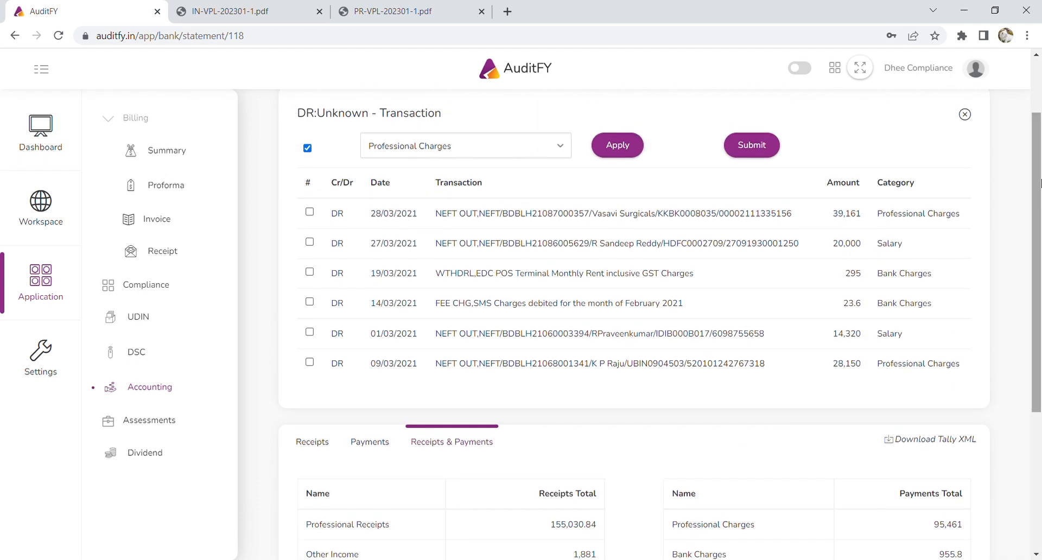
click(965, 114)
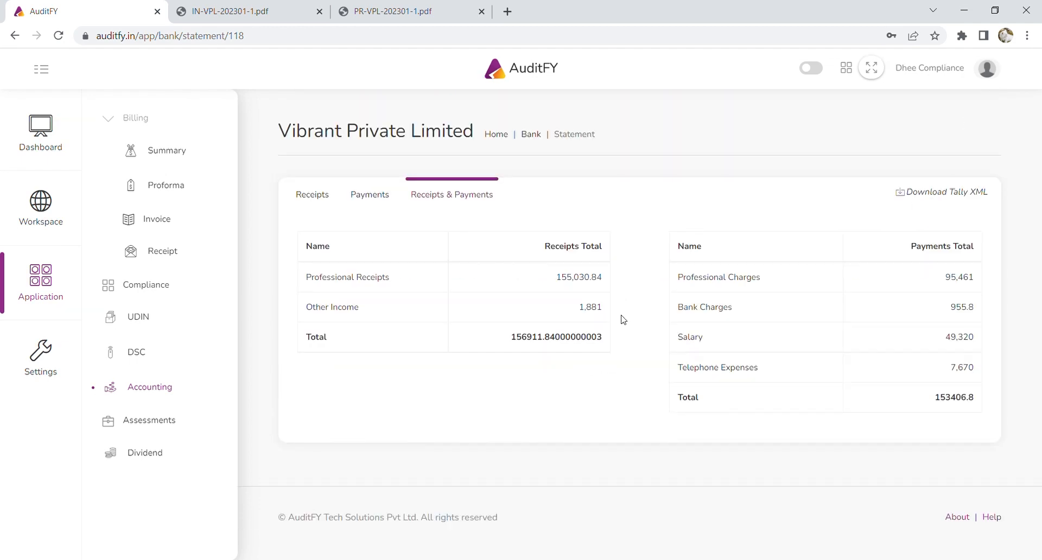
click(911, 196)
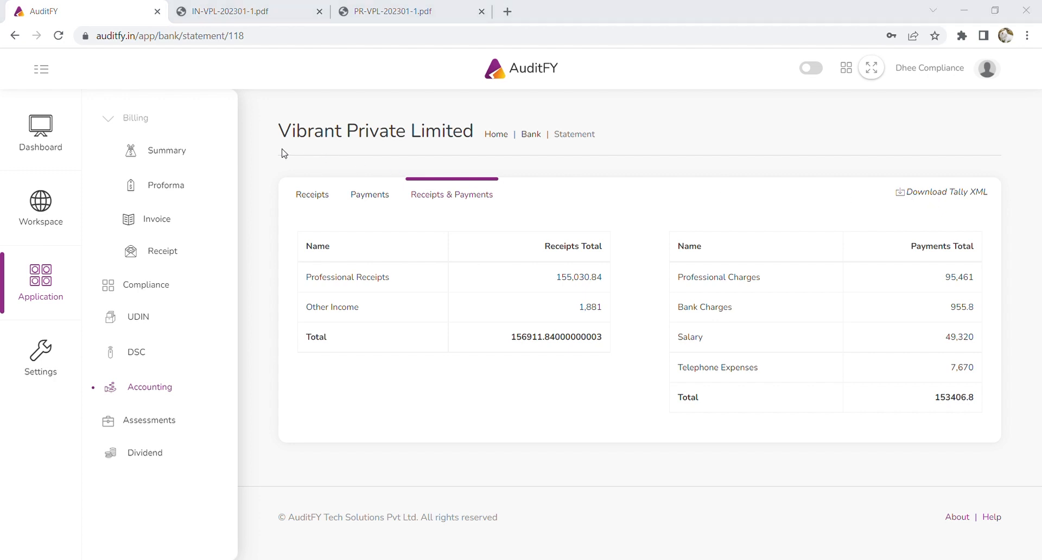
key(Return)
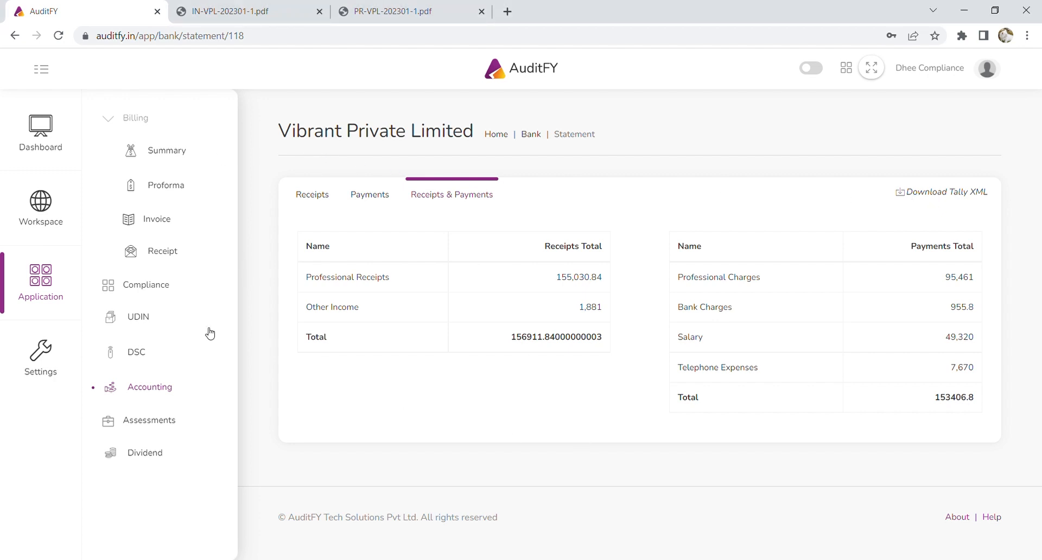
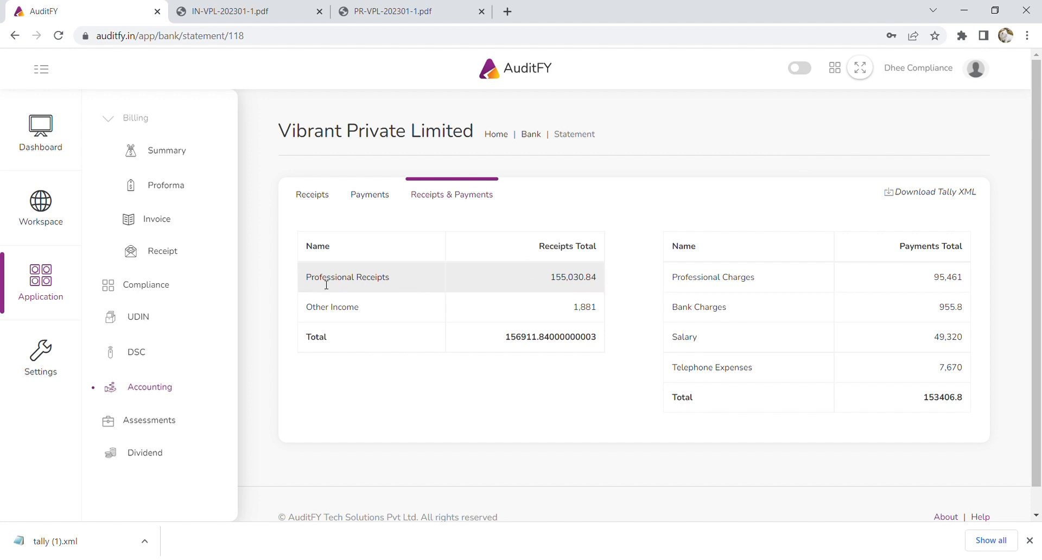
Compare the monthly receipts and payments breakdowns with the combined Receipts & Payments summary.
drag(307, 281, 405, 283)
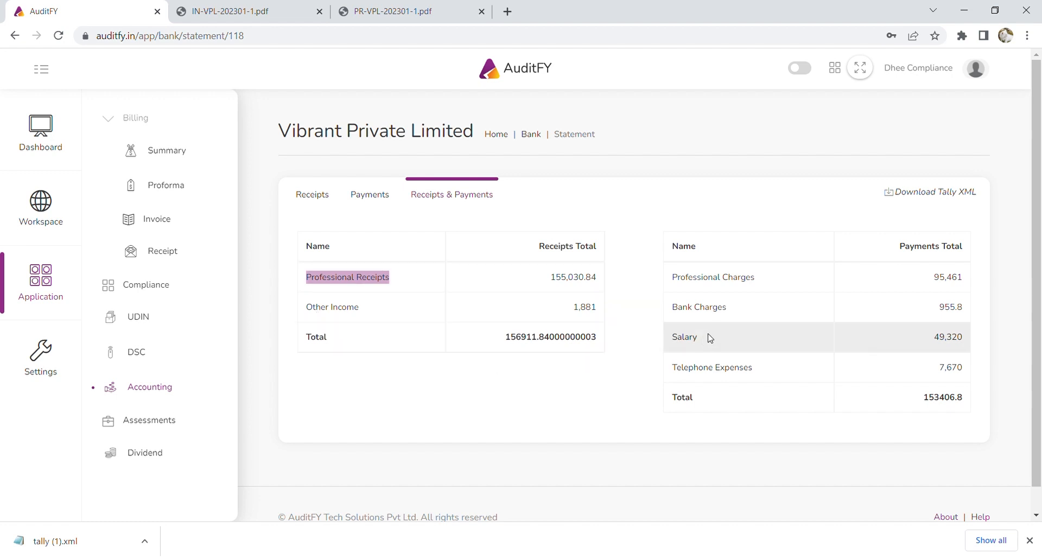
click(321, 200)
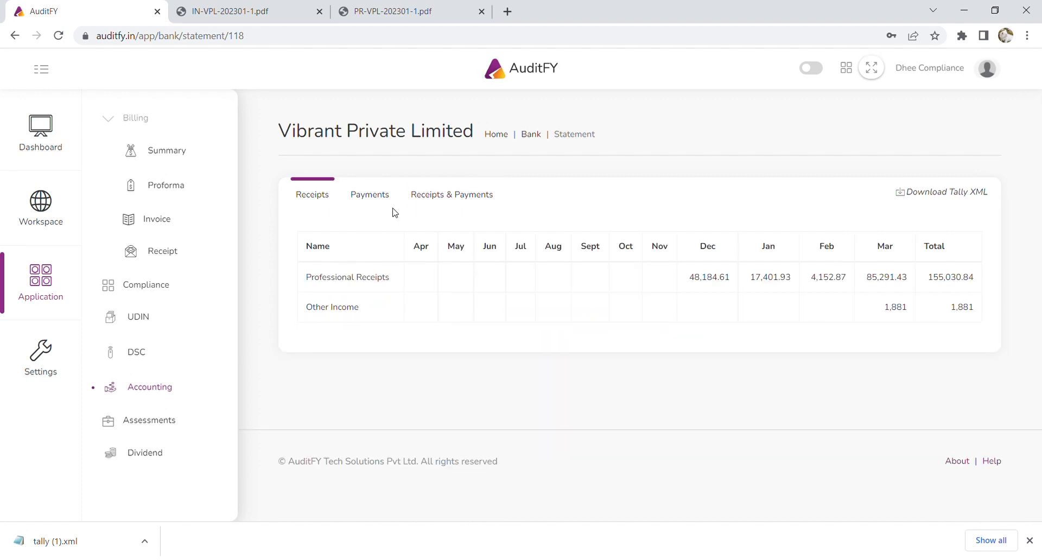
click(388, 202)
click(471, 202)
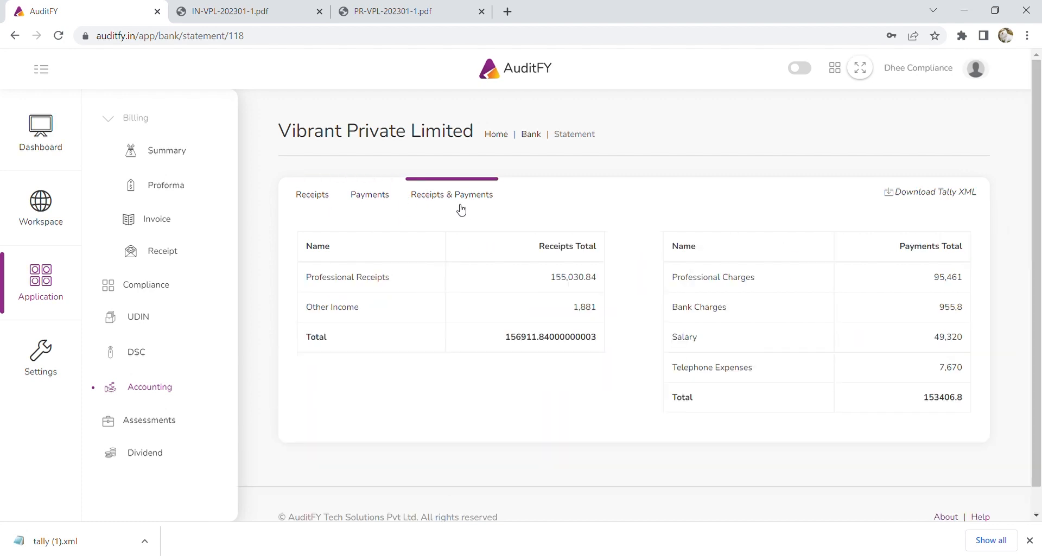
click(324, 203)
click(380, 206)
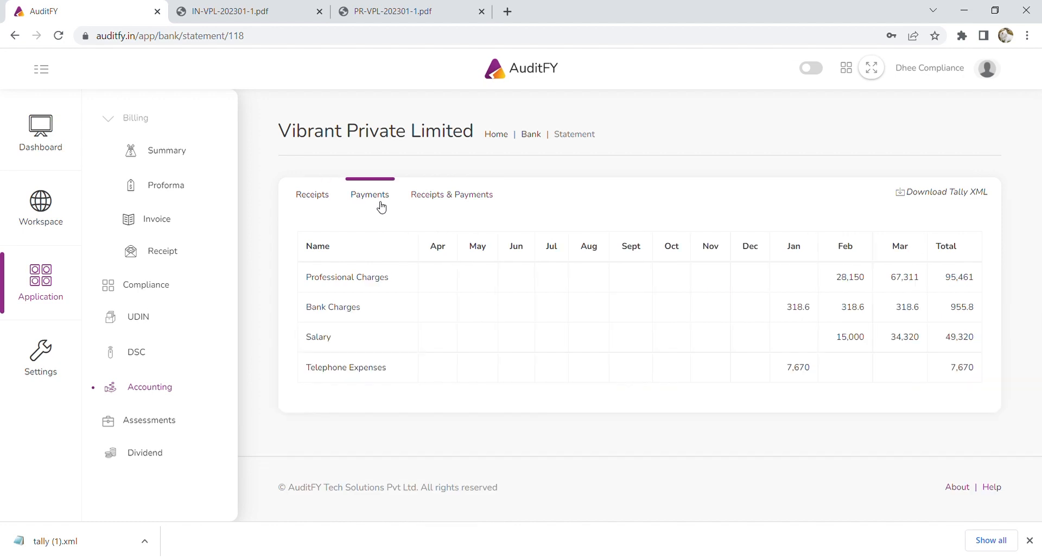
click(487, 205)
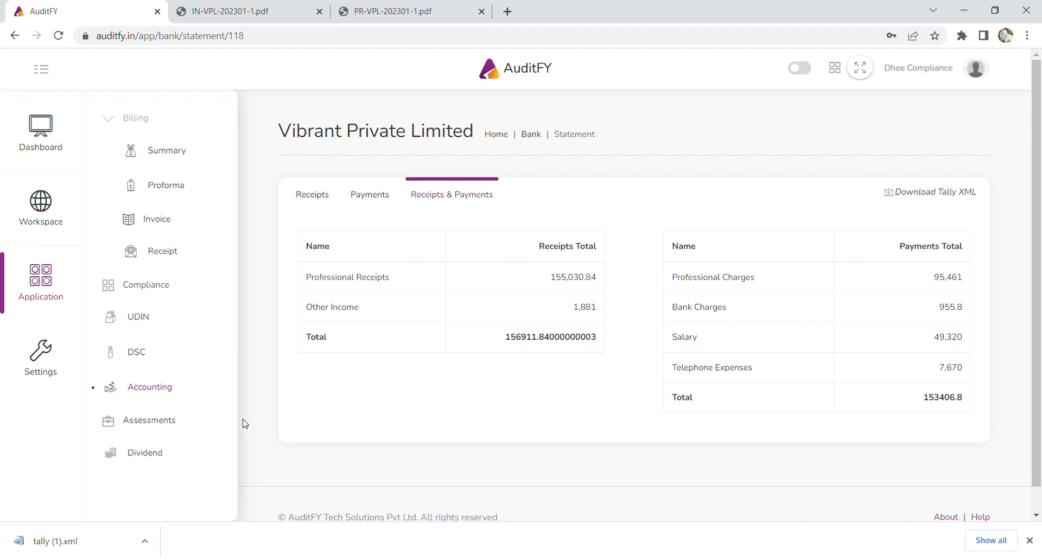
Browse the Assessments case register's client cases, then begin adding a new case.
click(172, 424)
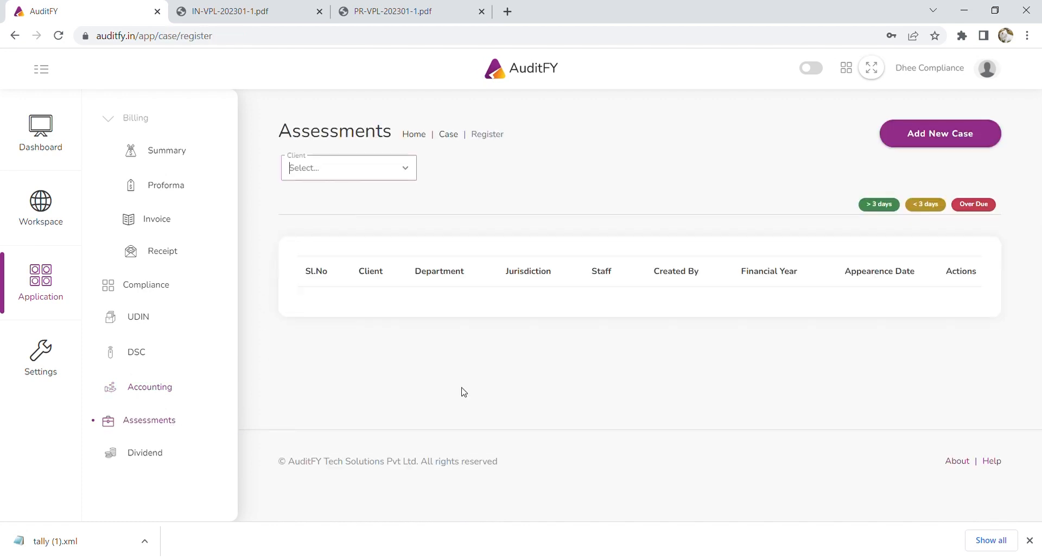
scroll(505, 365, down, 1)
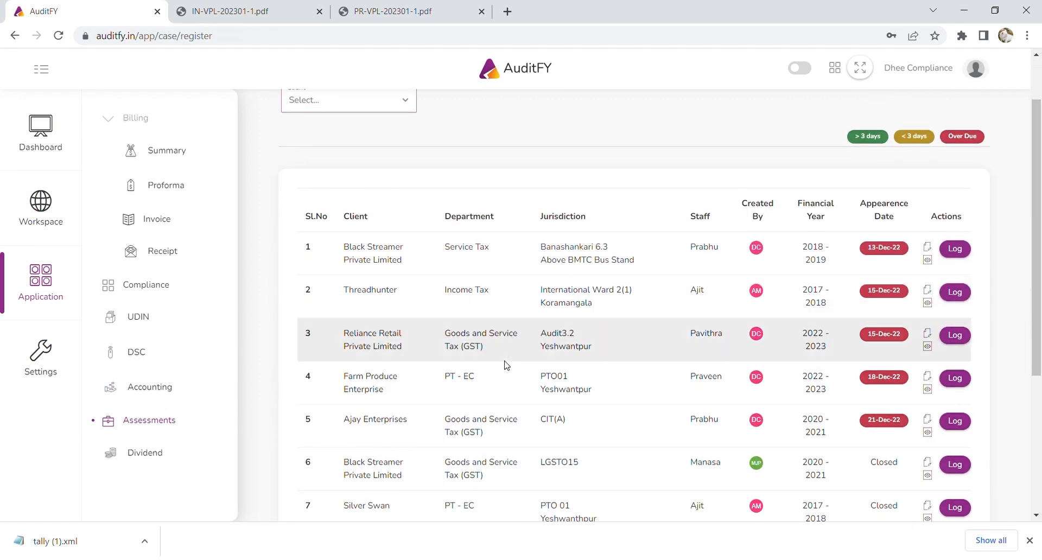
scroll(505, 365, up, 1)
scroll(532, 335, down, 1)
scroll(534, 334, down, 1)
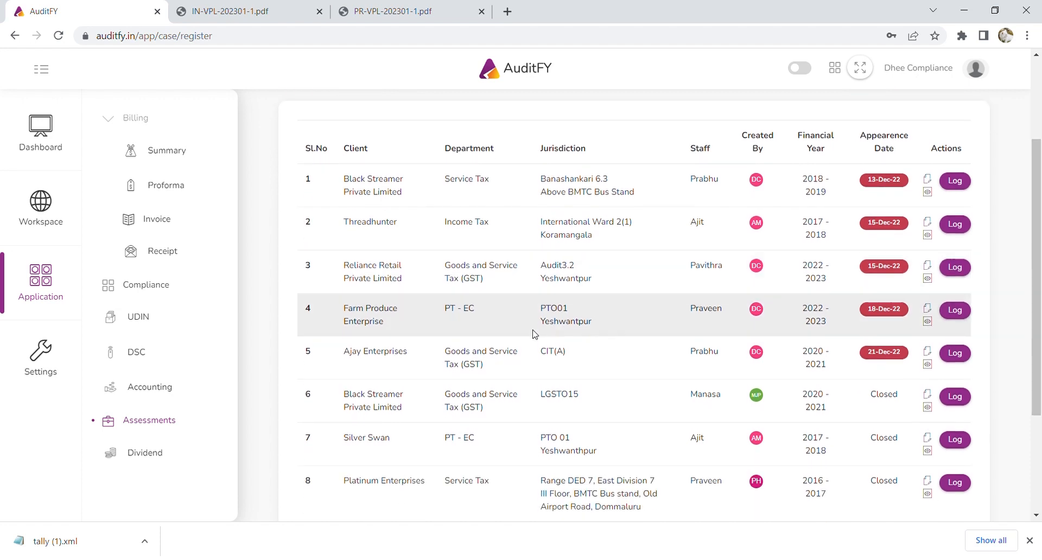
scroll(535, 333, down, 1)
scroll(534, 334, up, 1)
scroll(534, 334, up, 2)
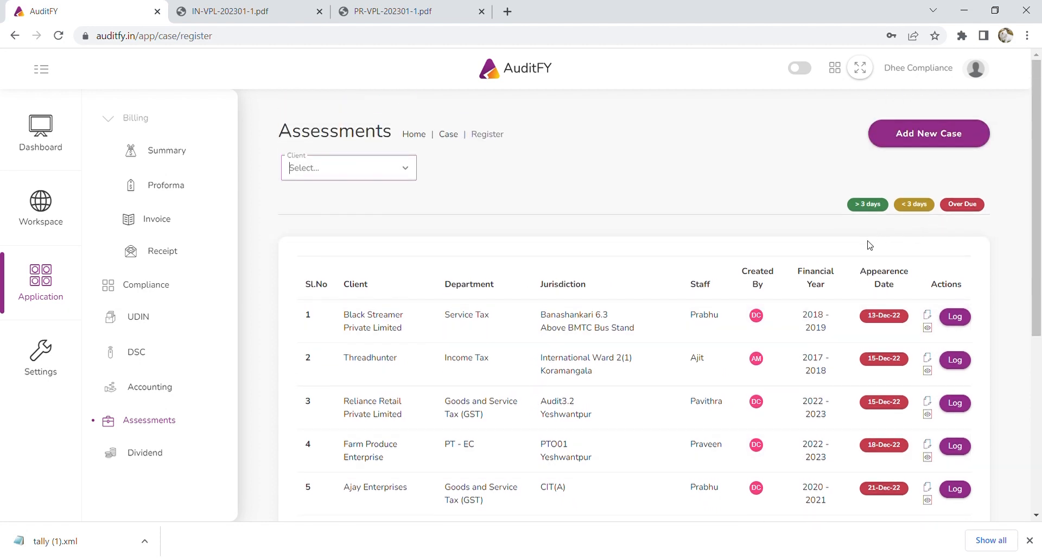
click(952, 141)
Choose Vibrant Private Limited as client, GST as department and OFFICER as issuing authority.
click(869, 126)
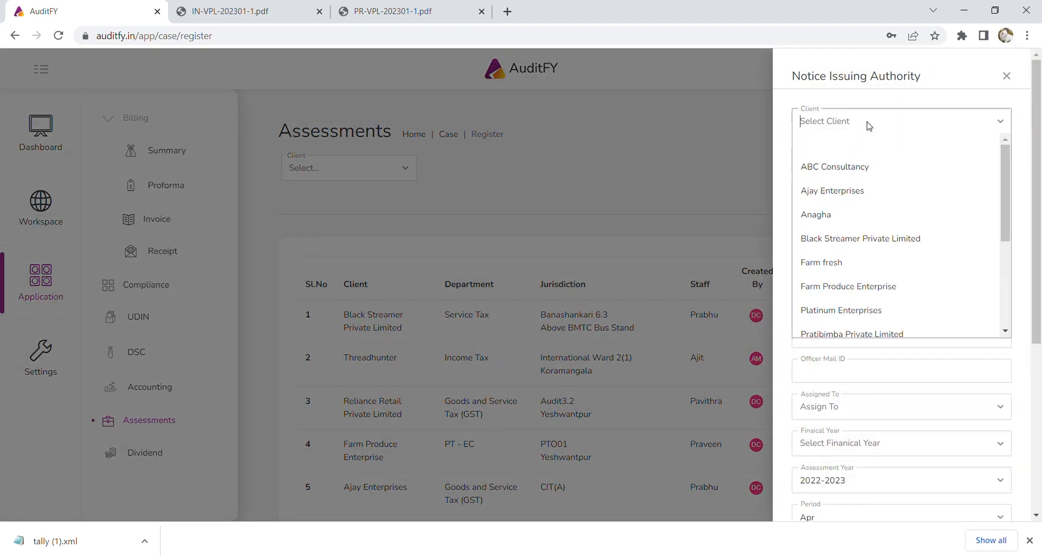
text(vibra)
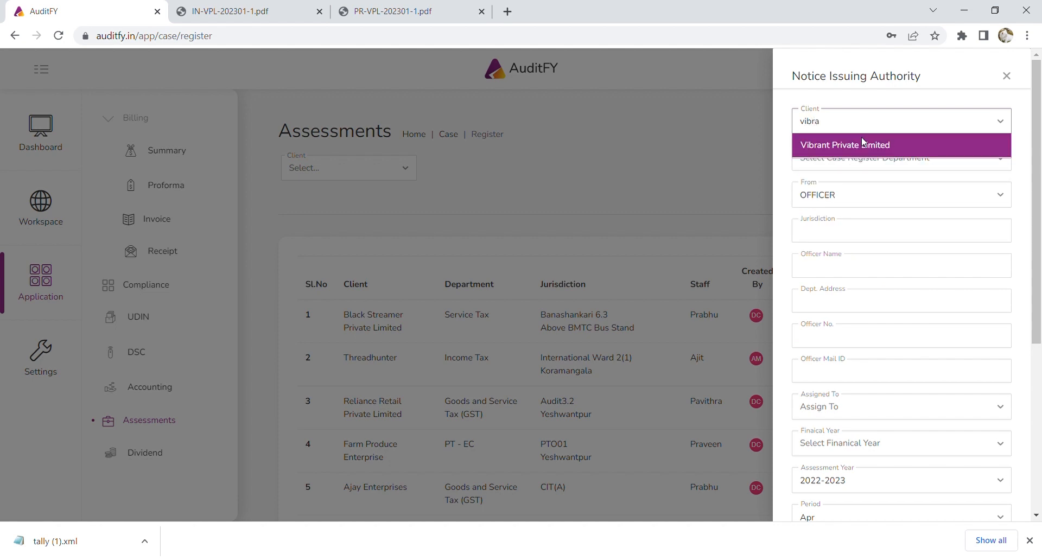
click(862, 143)
click(873, 159)
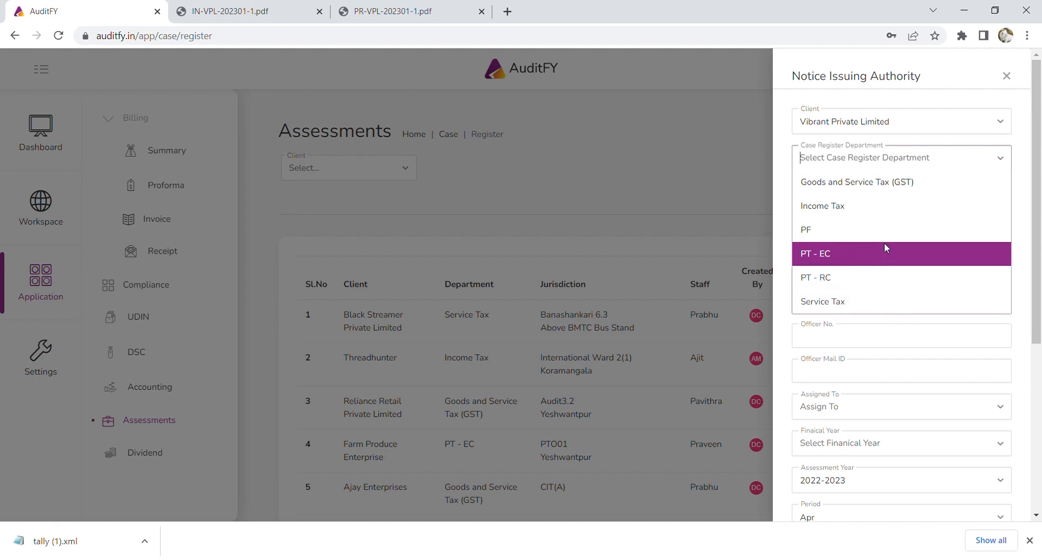
click(871, 182)
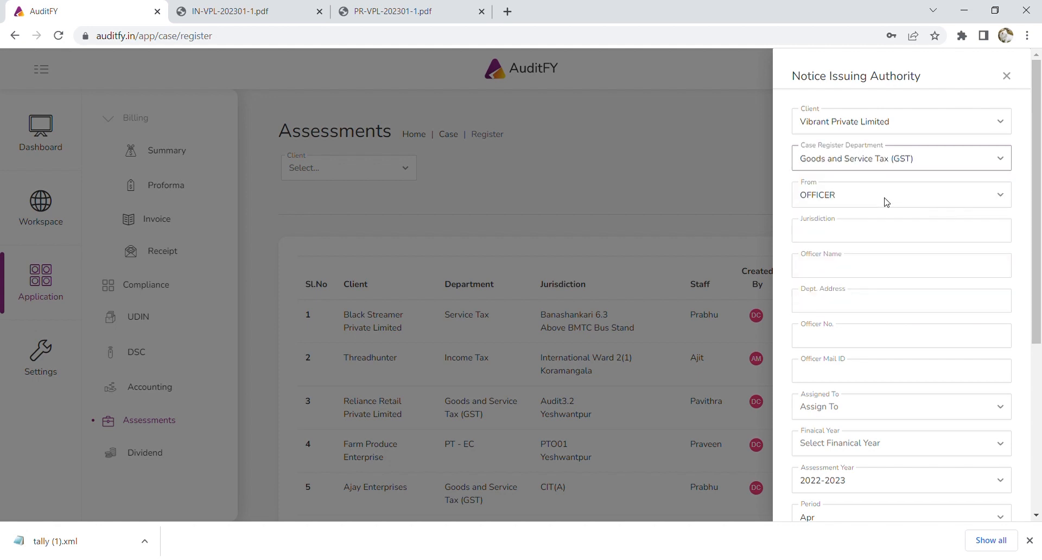
click(887, 202)
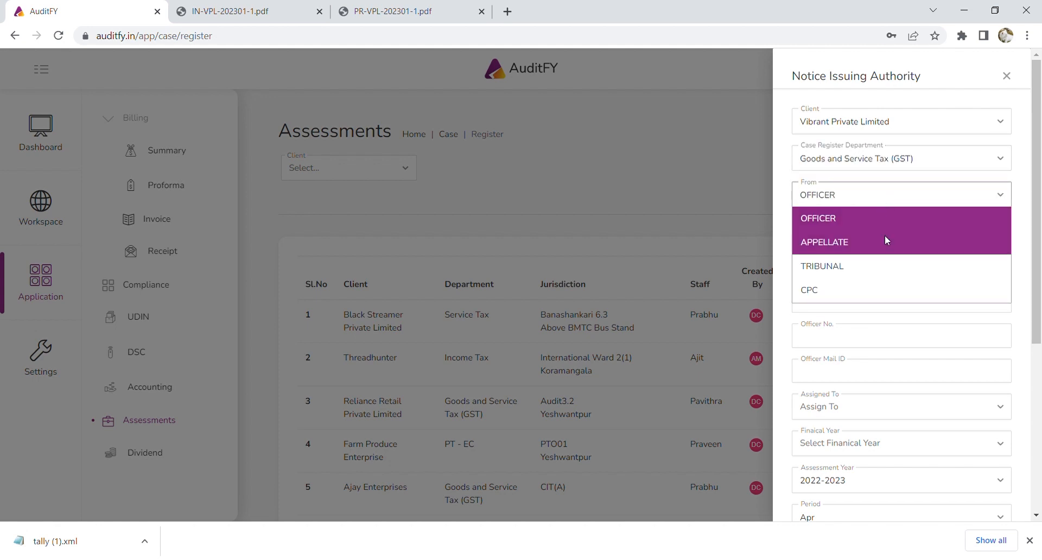
click(869, 218)
click(867, 206)
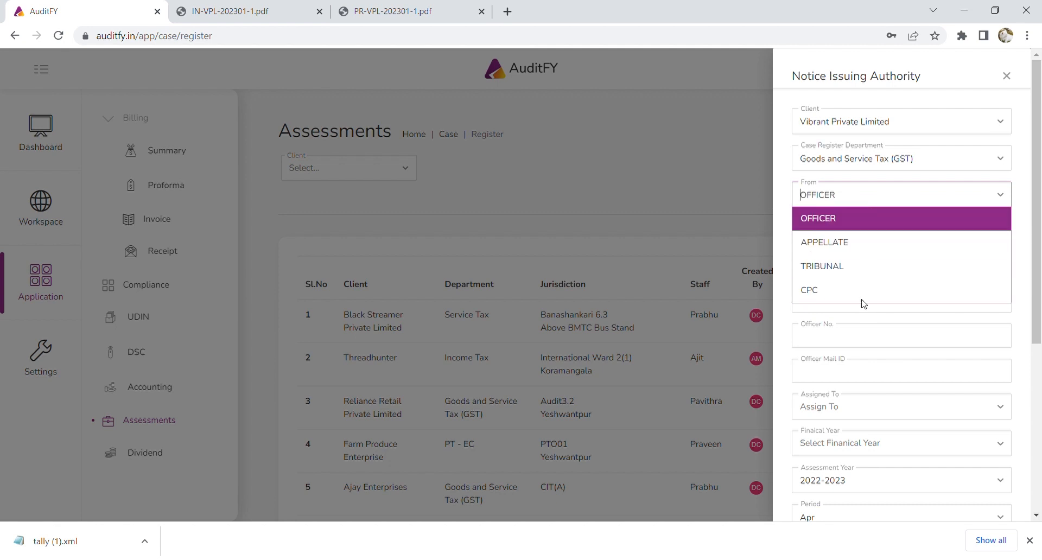
click(785, 201)
Enter jurisdiction GST Audit 1.3, the officer's name and the Yeshwanthpur department address.
click(857, 236)
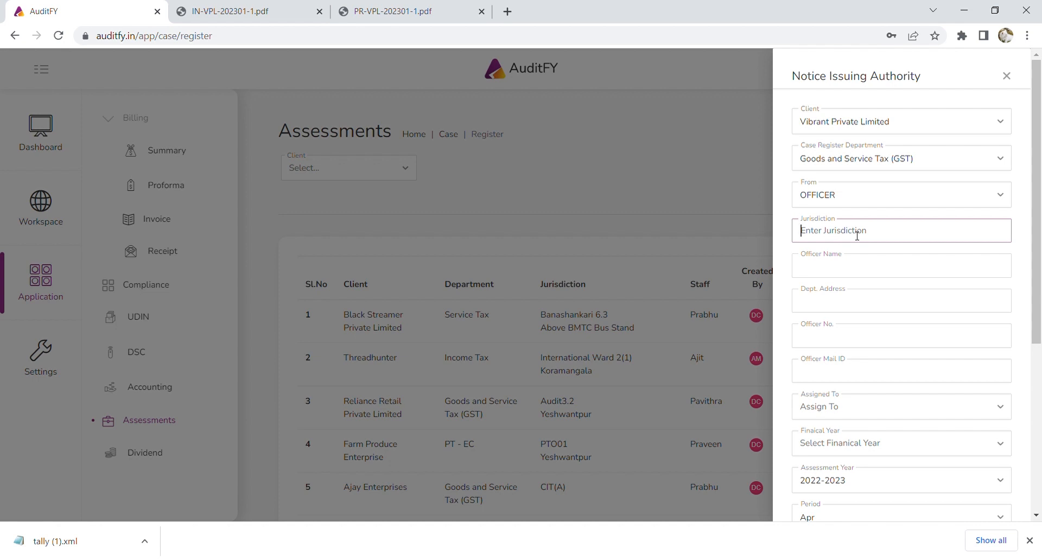
text(GST Audit 1.3)
click(865, 268)
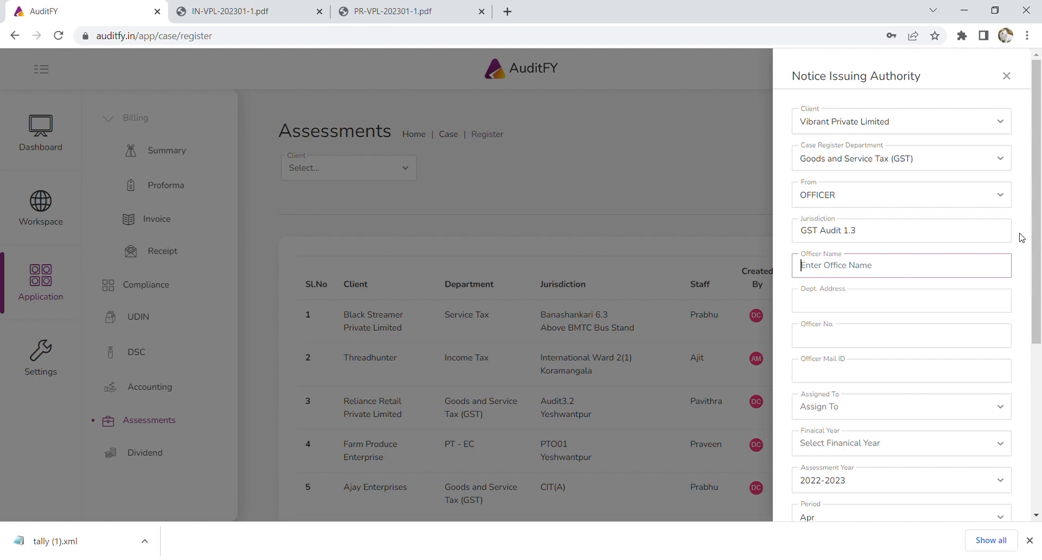
text(Shai)
text(le)
text(esh)
click(888, 301)
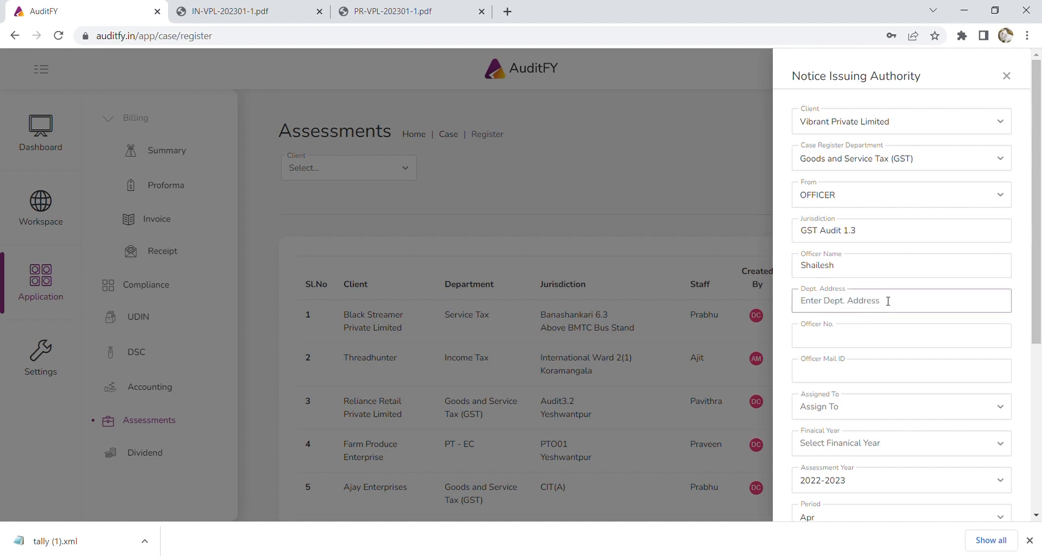
text(Yeshwanthpur)
Assign a staff member, financial year 2017-18, assessment year 2018-19 and period Apr.
scroll(891, 367, down, 1)
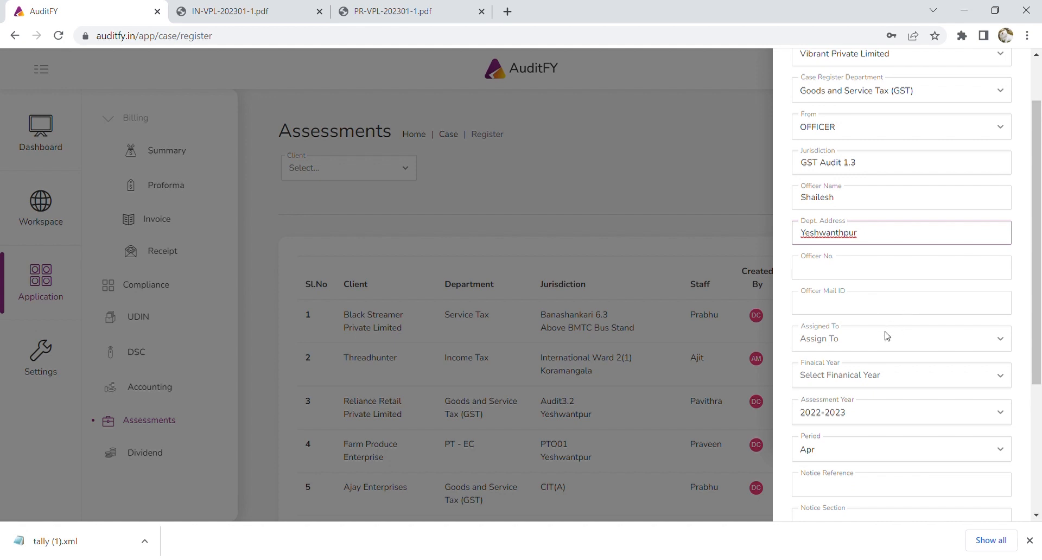
scroll(884, 340, down, 2)
click(855, 205)
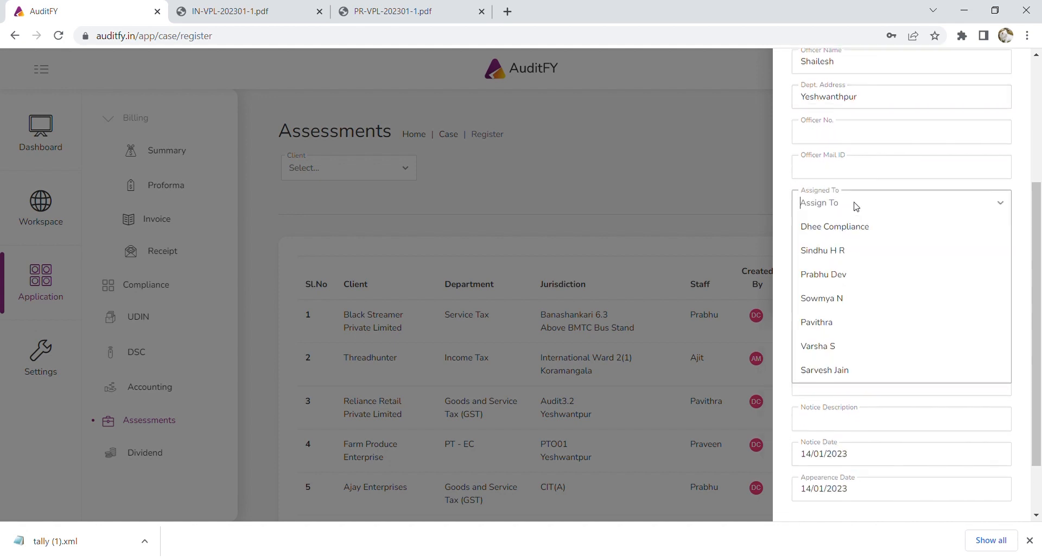
click(866, 371)
click(863, 245)
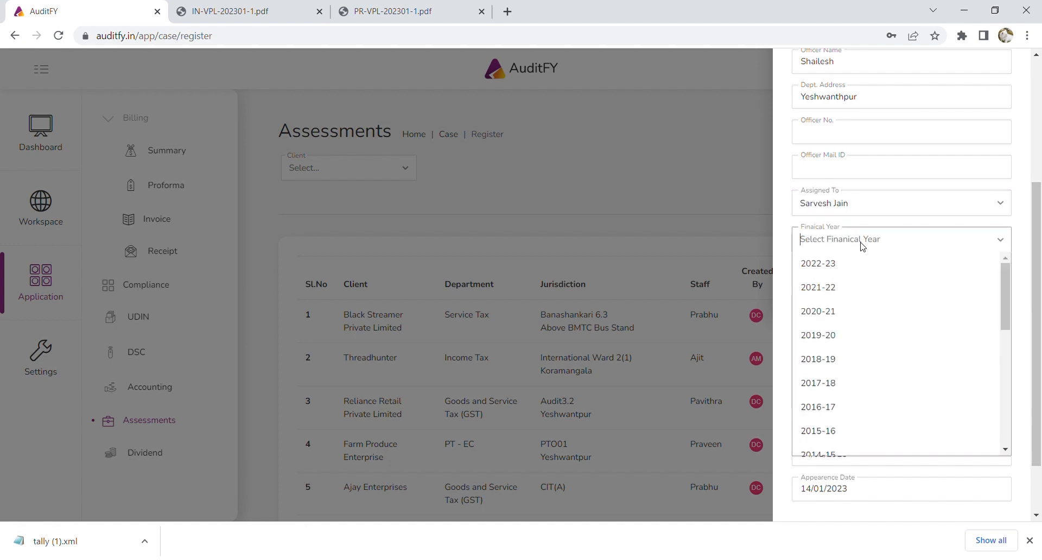
click(856, 375)
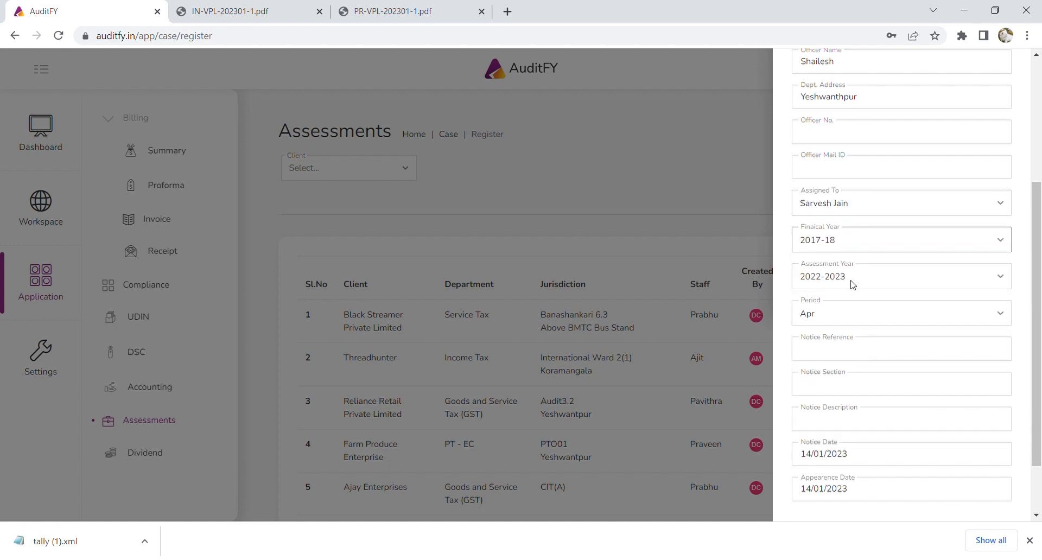
click(852, 283)
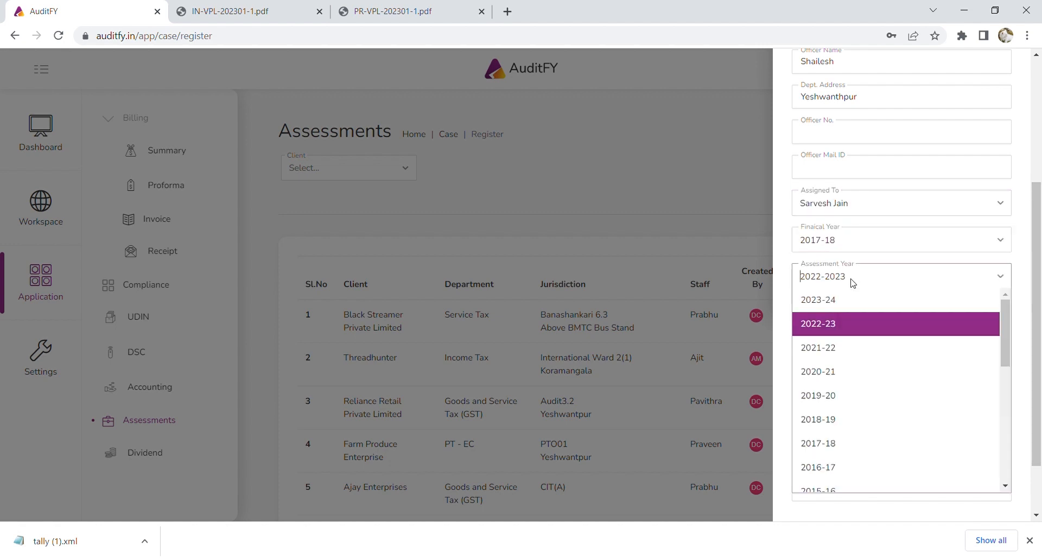
click(851, 410)
scroll(887, 342, down, 1)
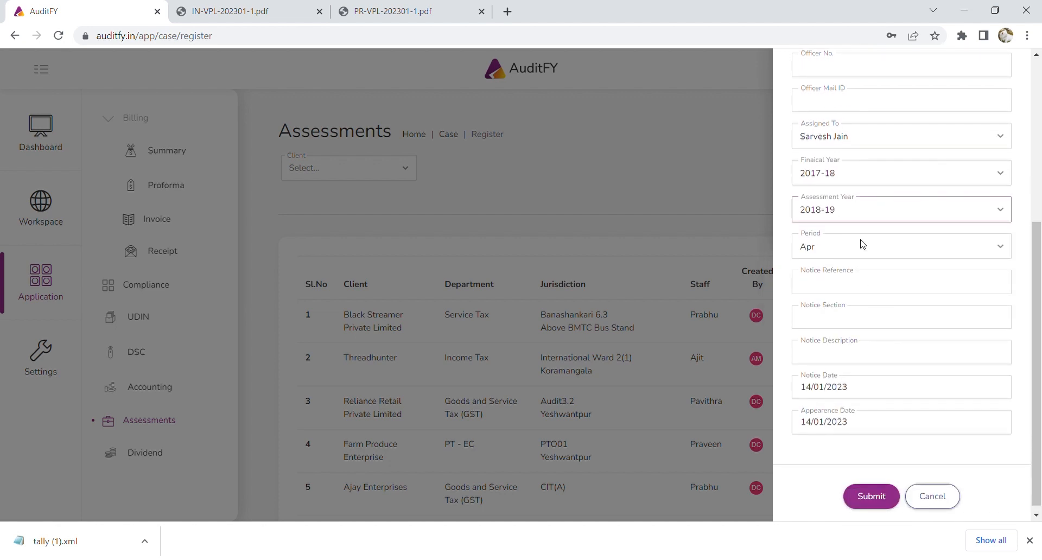
scroll(862, 244, up, 3)
scroll(866, 244, down, 3)
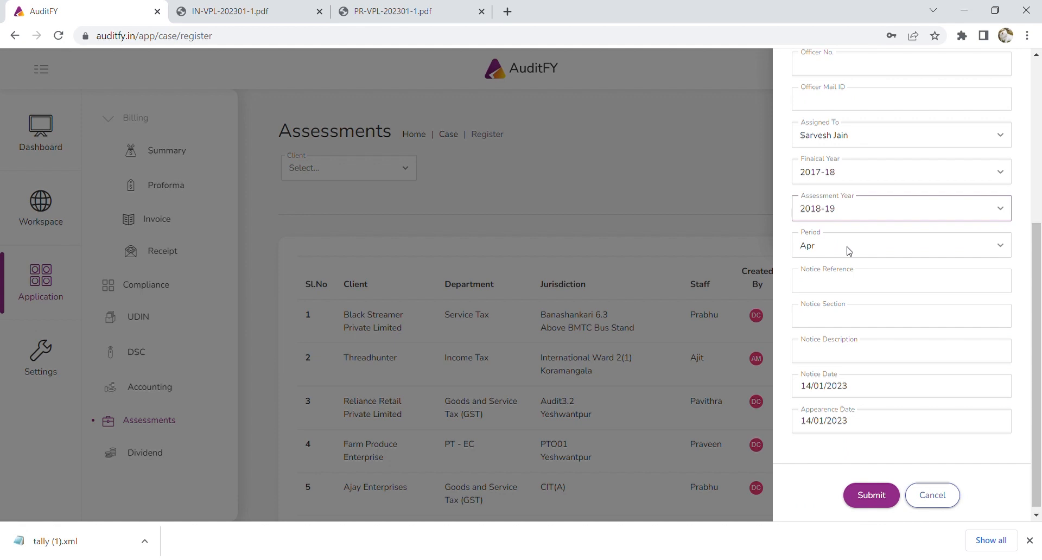
click(850, 251)
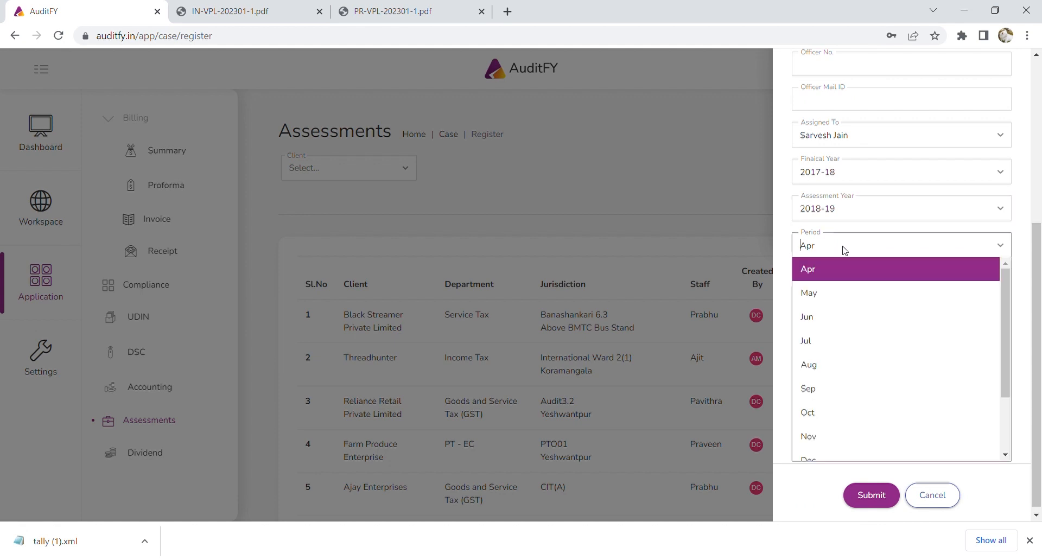
click(834, 247)
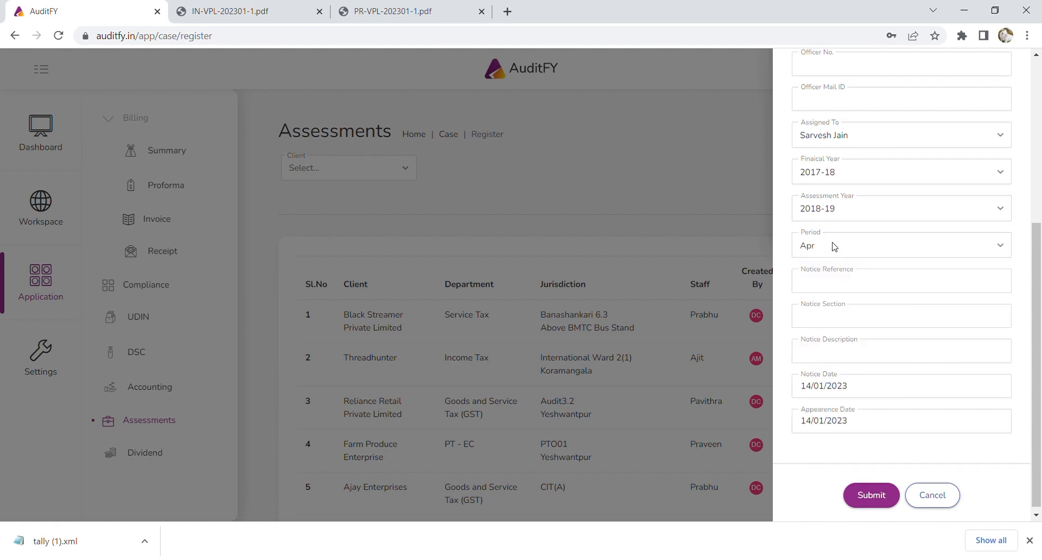
Enter the DIN notice reference and 'GST Audit' as the notice description.
click(861, 290)
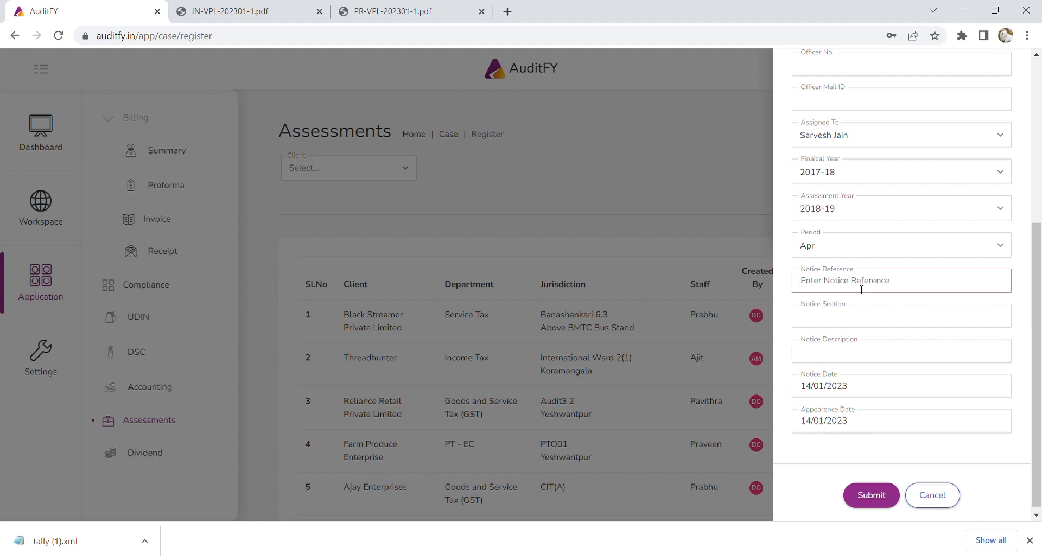
click(870, 325)
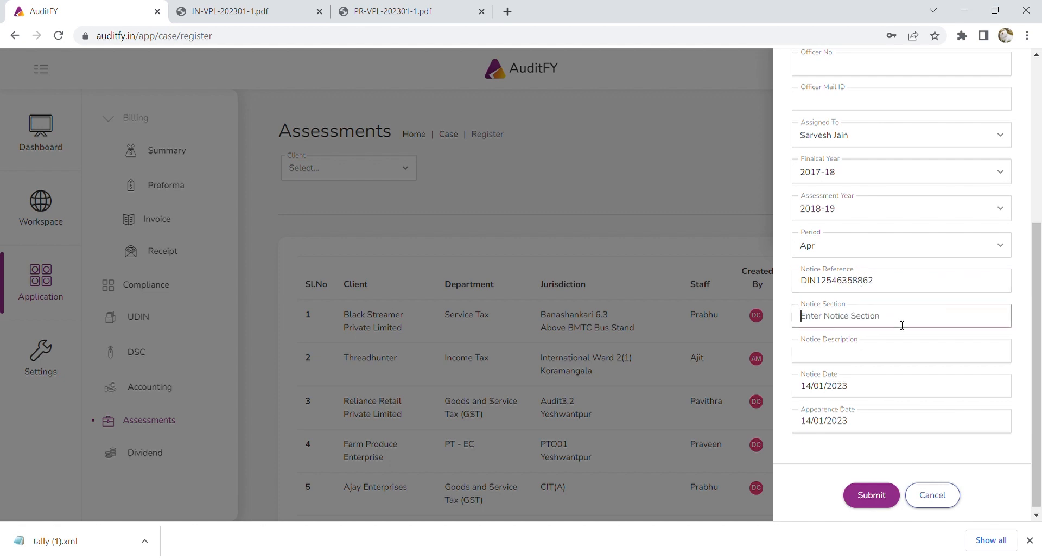
click(918, 355)
text(GST Audit)
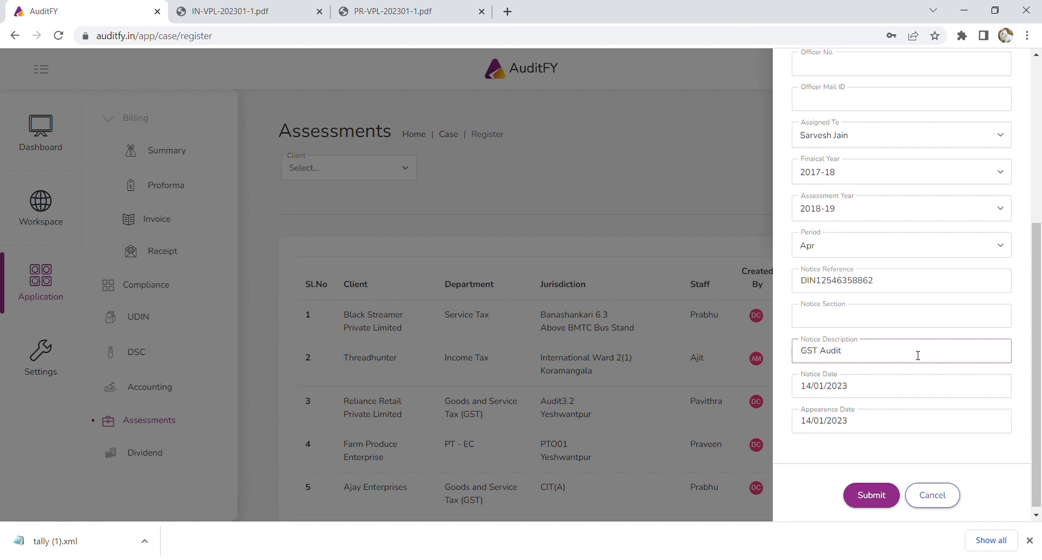
Set notice date 14/01/2023 and appearance date 28/01/2023, then submit the case.
click(894, 389)
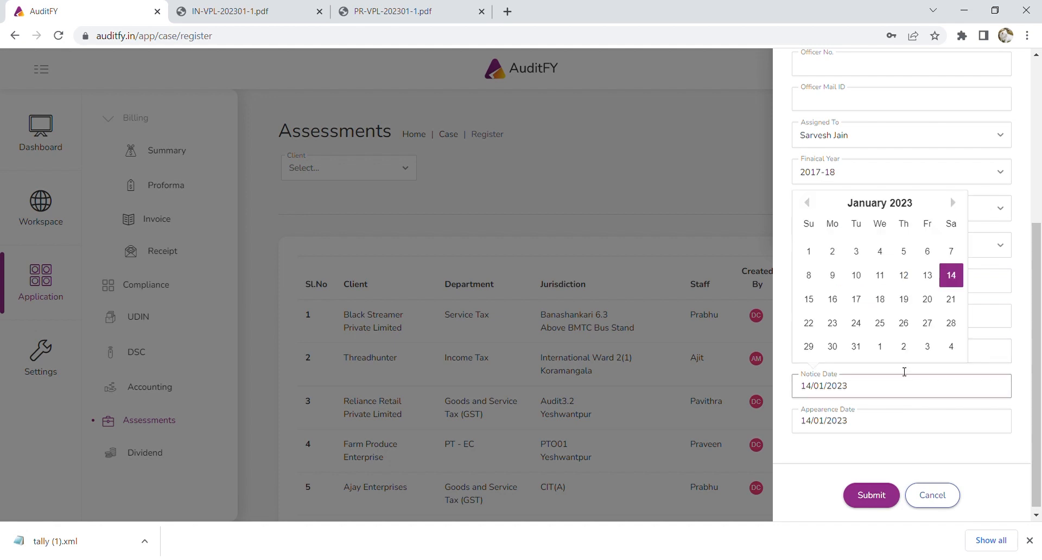
click(958, 280)
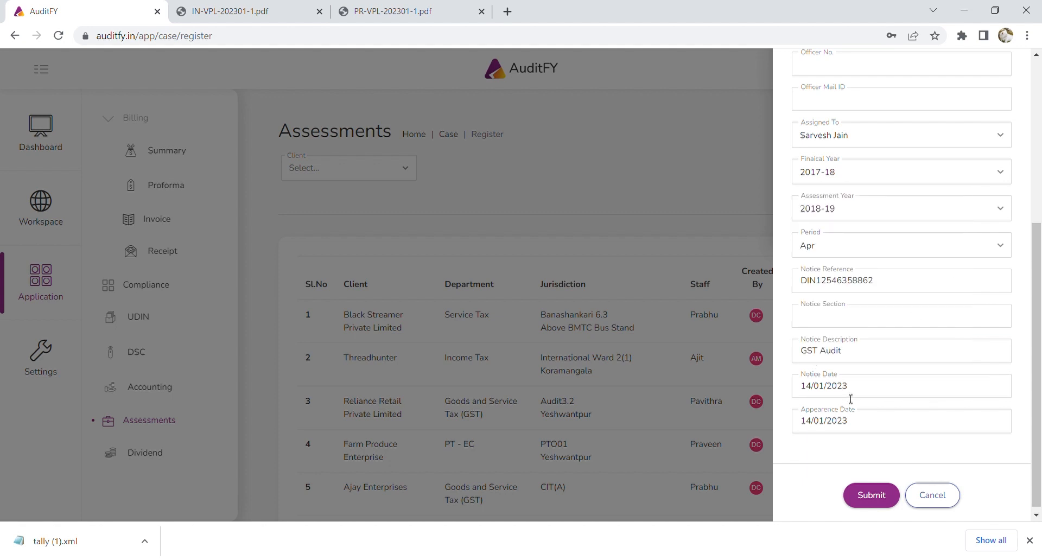
click(884, 430)
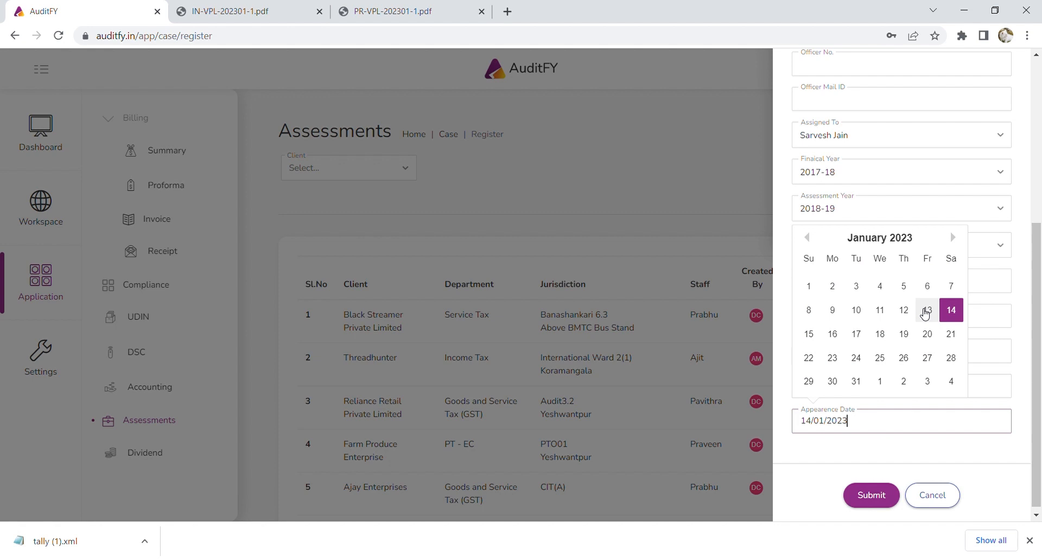
click(951, 358)
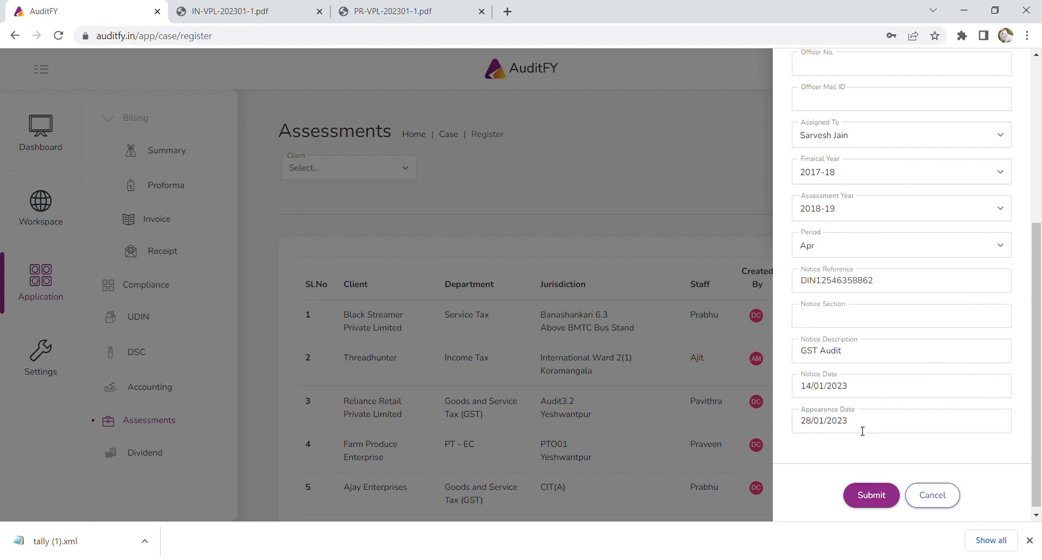
click(871, 495)
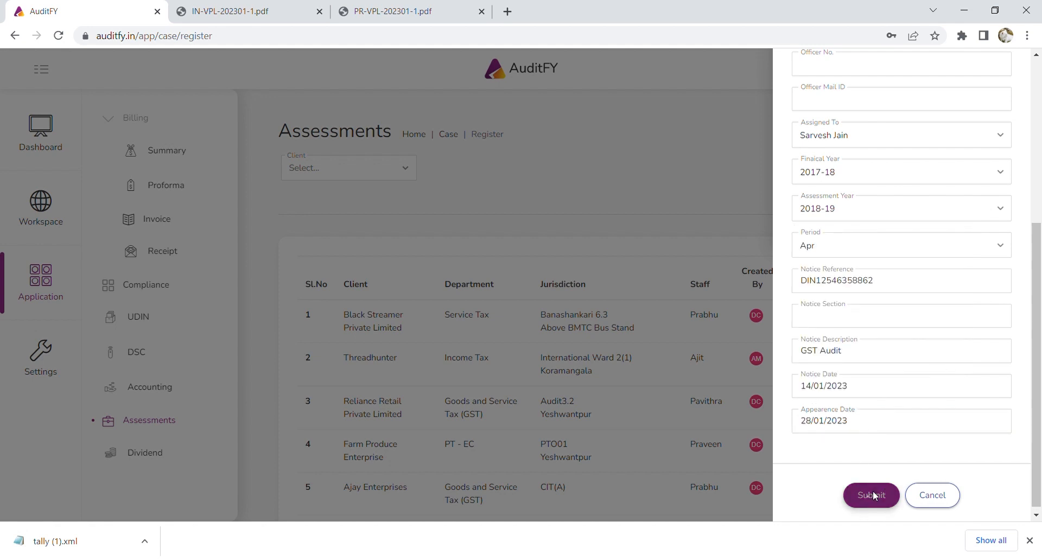
scroll(869, 478, down, 3)
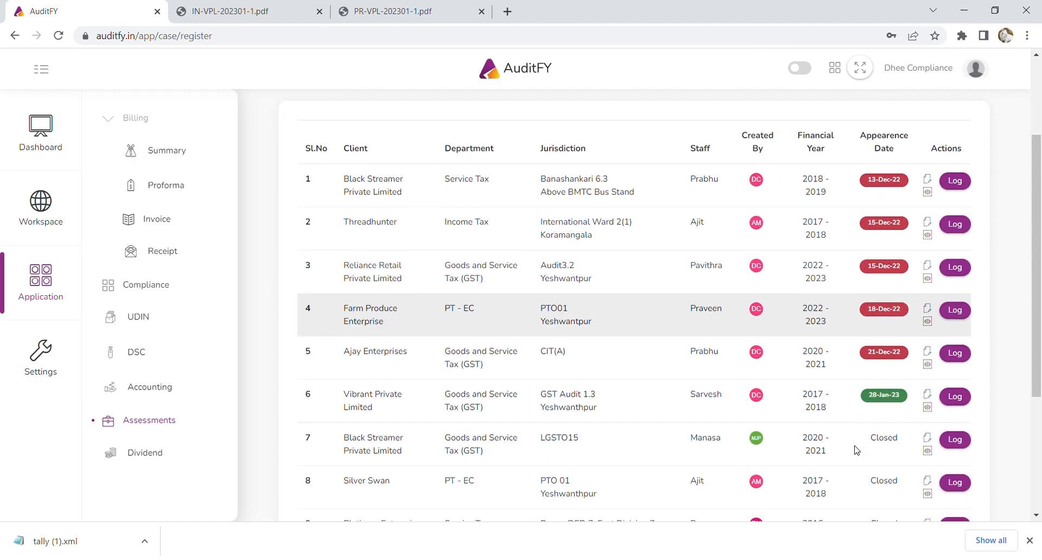
scroll(856, 450, up, 3)
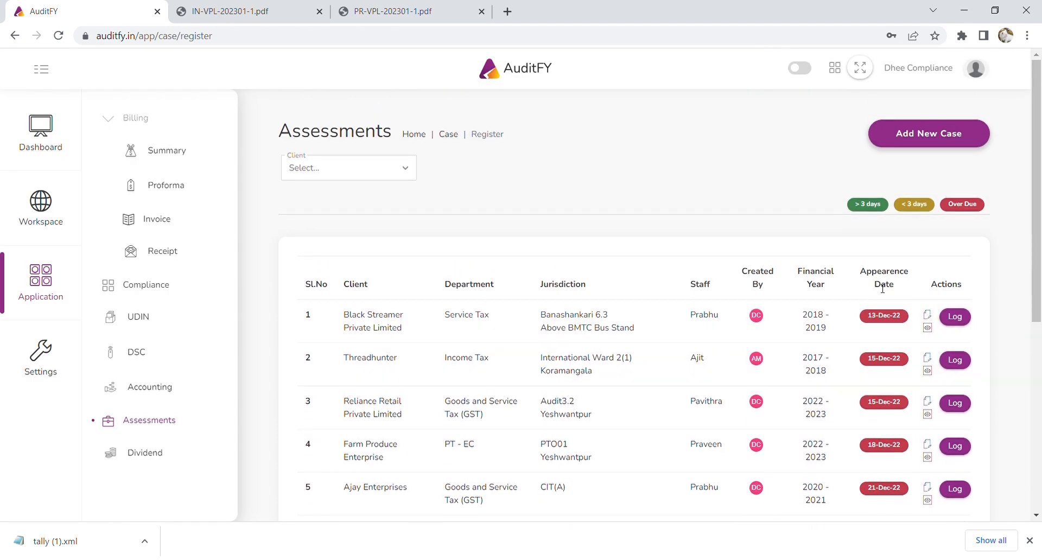
scroll(898, 278, down, 1)
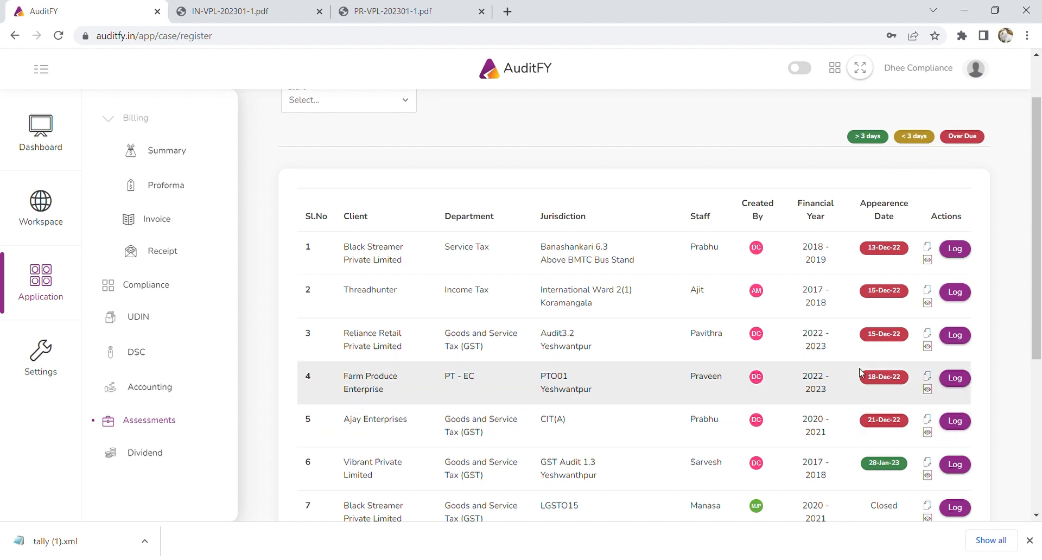
scroll(900, 383, down, 3)
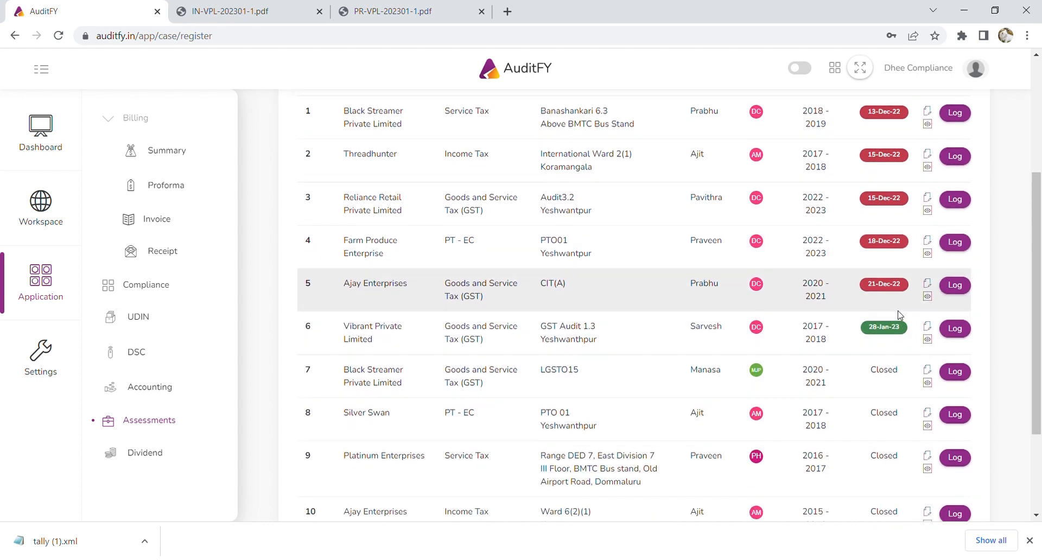
scroll(890, 345, up, 2)
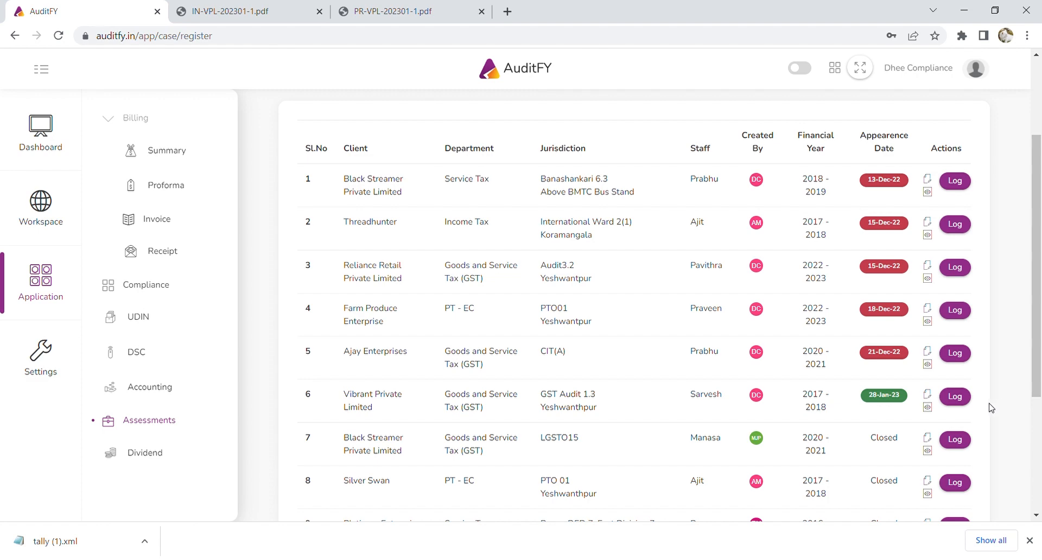
Start a status update recording 'Covering Letter, Financials, Sample Invoices' and 'Documents as required in notice submitted'.
click(955, 398)
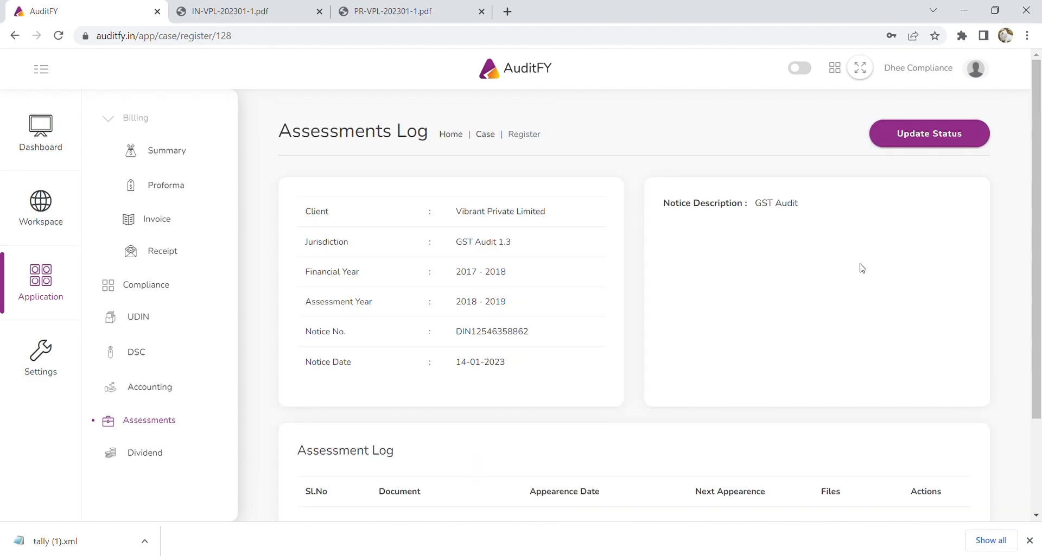
scroll(858, 267, down, 2)
scroll(863, 345, up, 2)
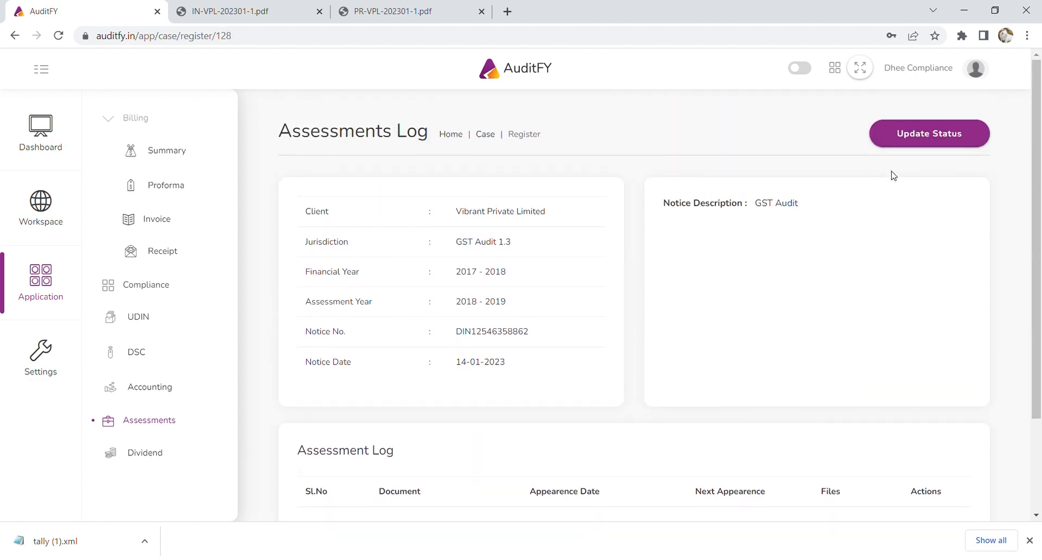
click(917, 136)
click(838, 125)
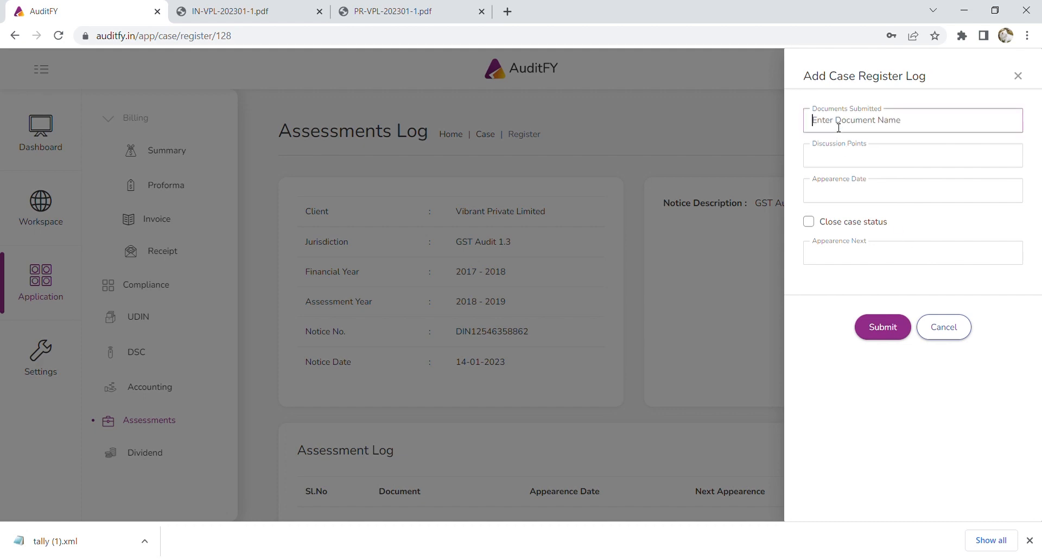
text(Covering Letter, Financials)
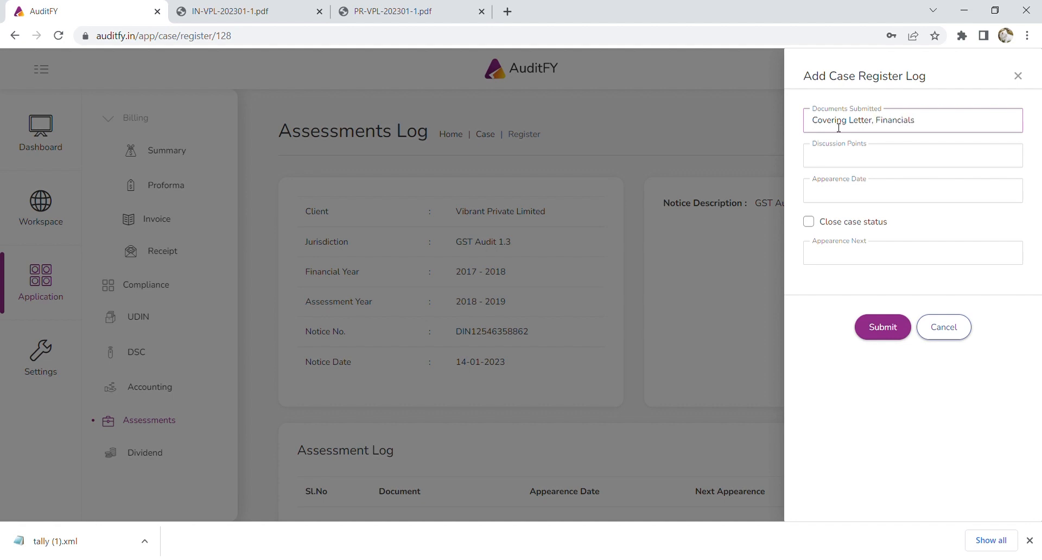
text(, Sample Invoices)
click(873, 162)
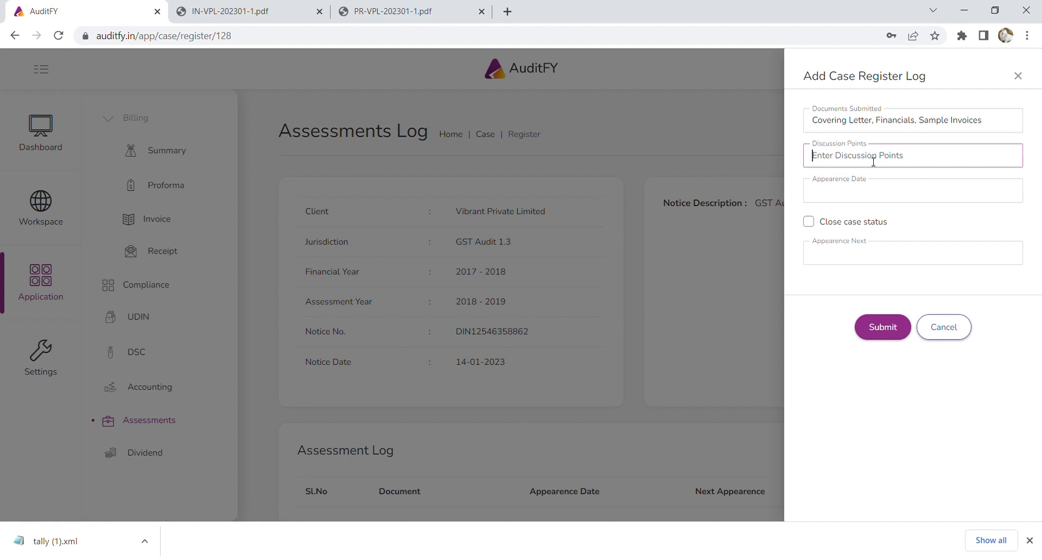
text(Documents)
text(as required in n)
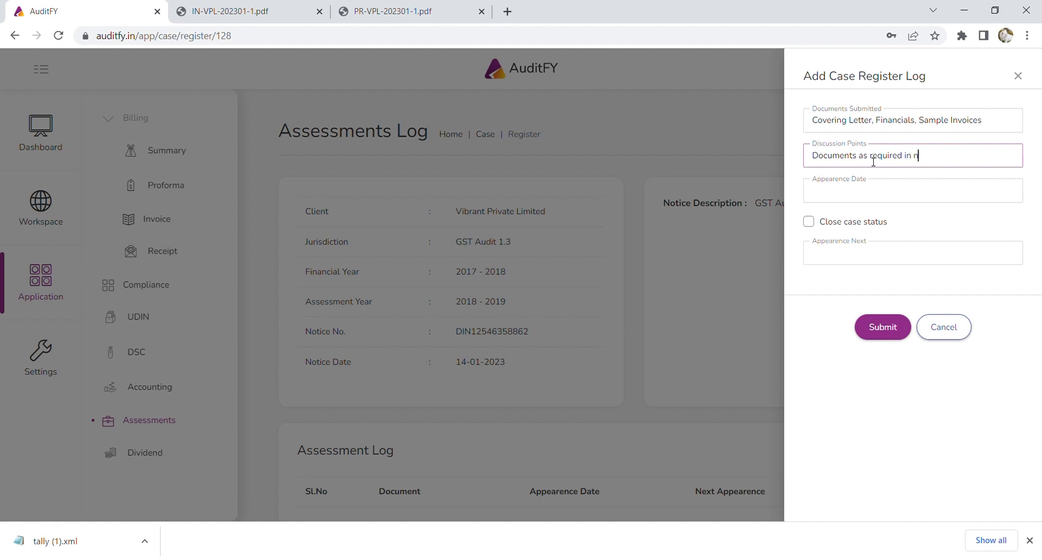
text(otice submitted)
Set appearance date 14/01/2023 and next appearance 17/01/2023, then save the log entry.
click(918, 194)
click(963, 296)
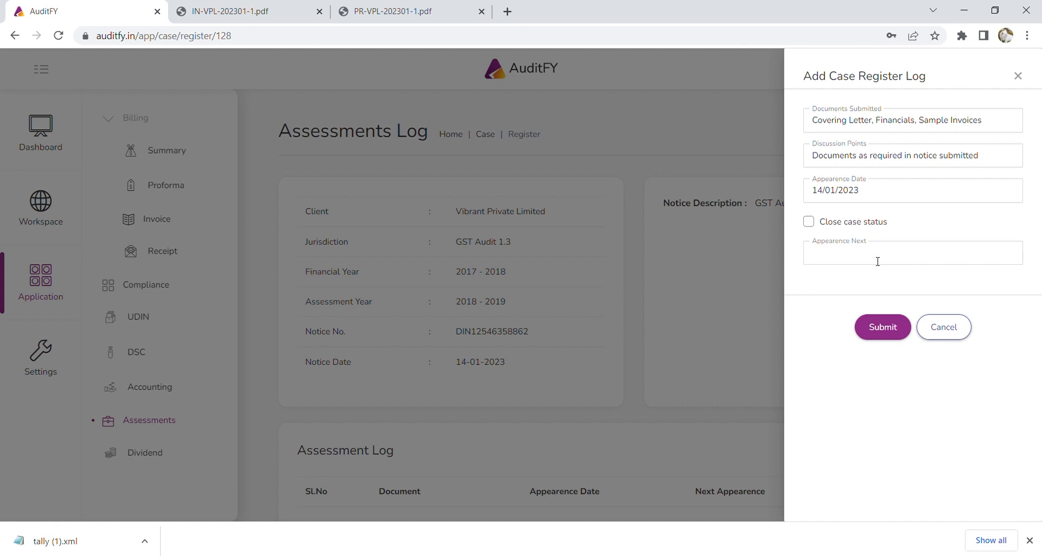
click(877, 262)
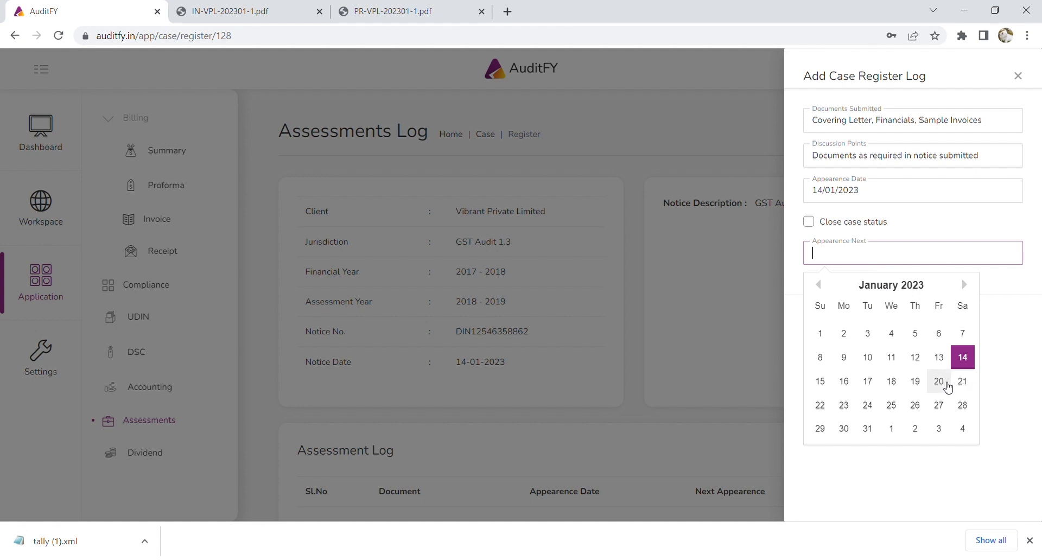
click(876, 386)
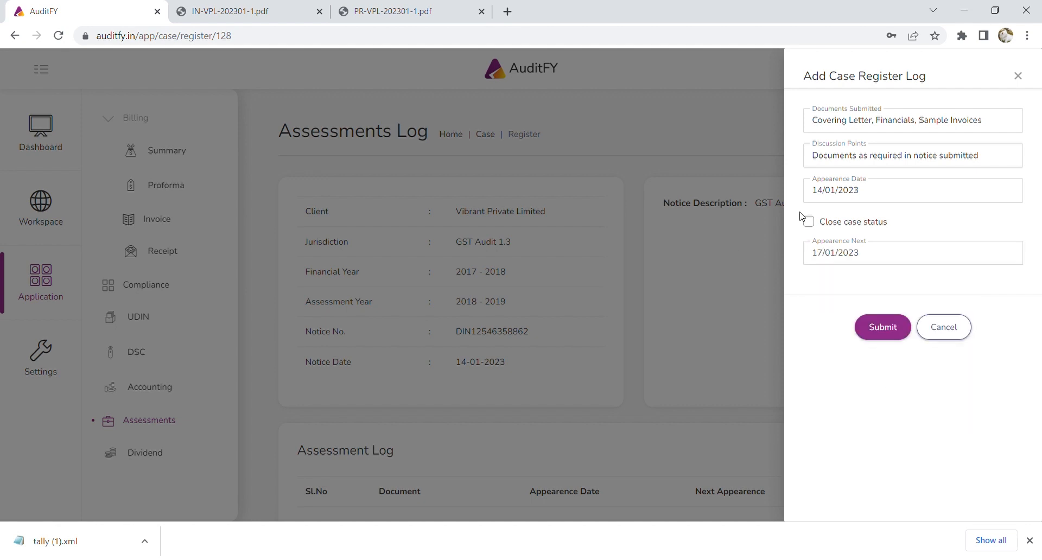
click(894, 327)
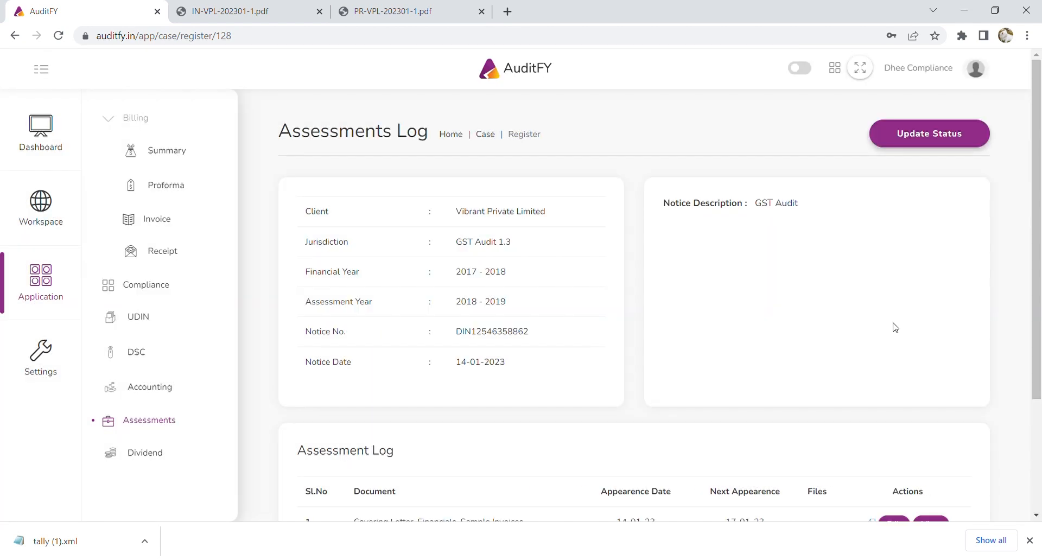
From the Assessments register, open Ajay Enterprises' CIT(A) case log and start a status update.
click(131, 422)
scroll(700, 364, down, 6)
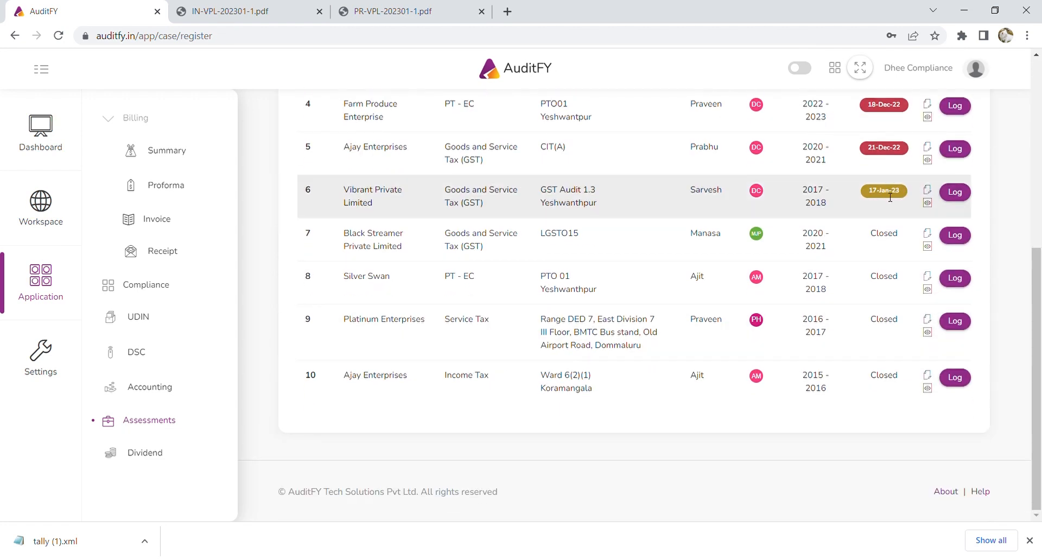
scroll(890, 204, up, 1)
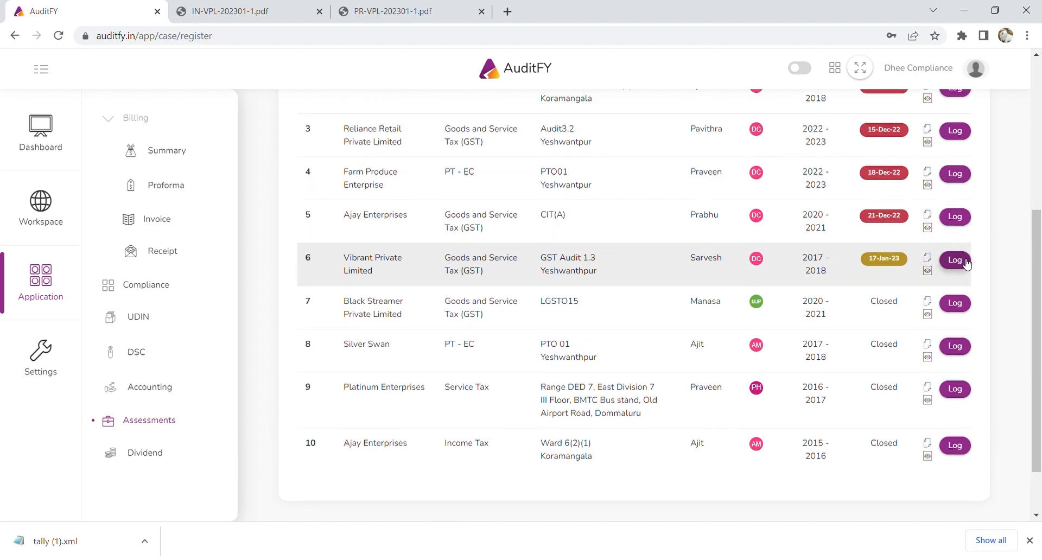
click(954, 216)
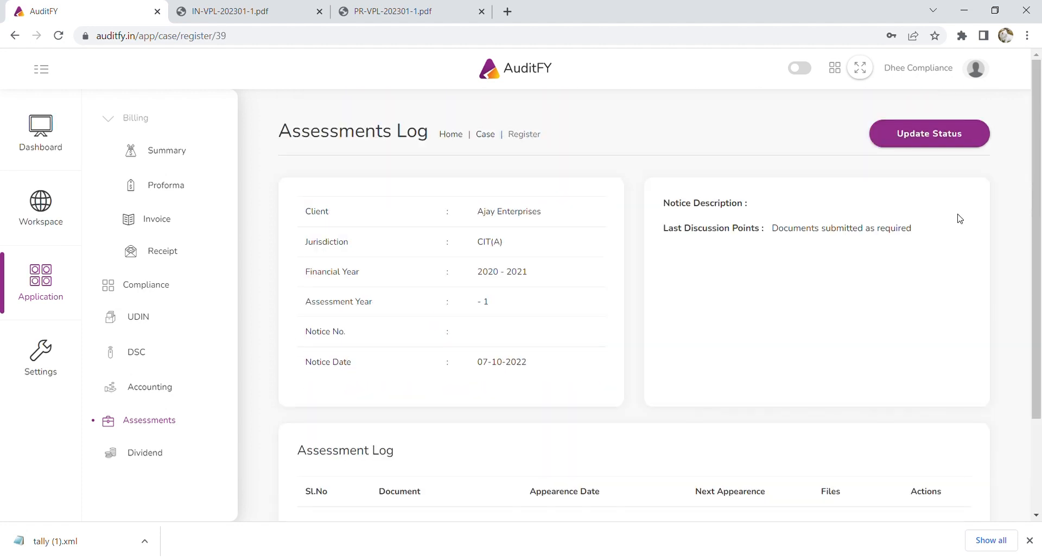
scroll(765, 241, down, 3)
scroll(845, 242, up, 3)
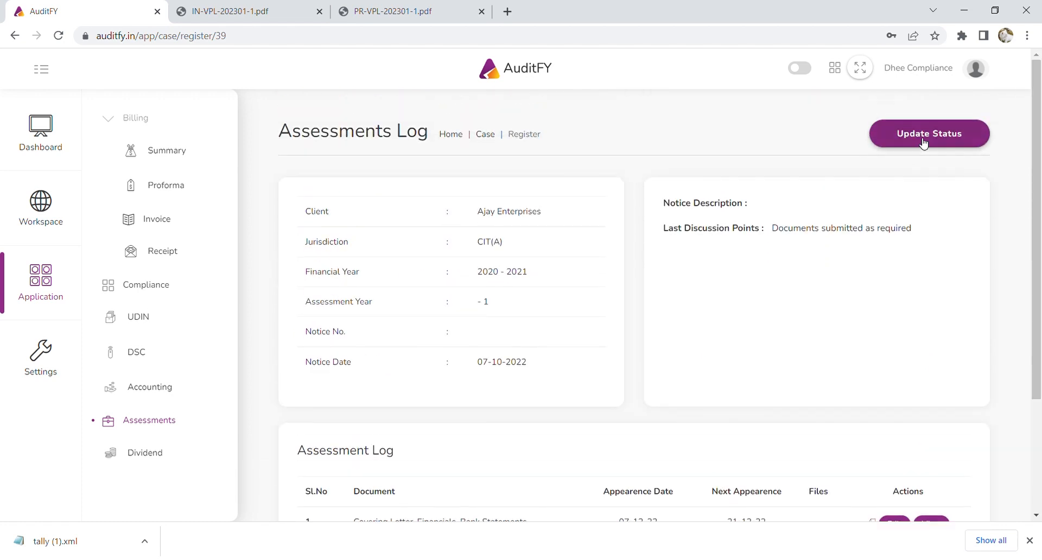
click(923, 140)
Enter documents 'None' and discussion 'Submissions of the assesse accepted and no additions made'.
click(876, 122)
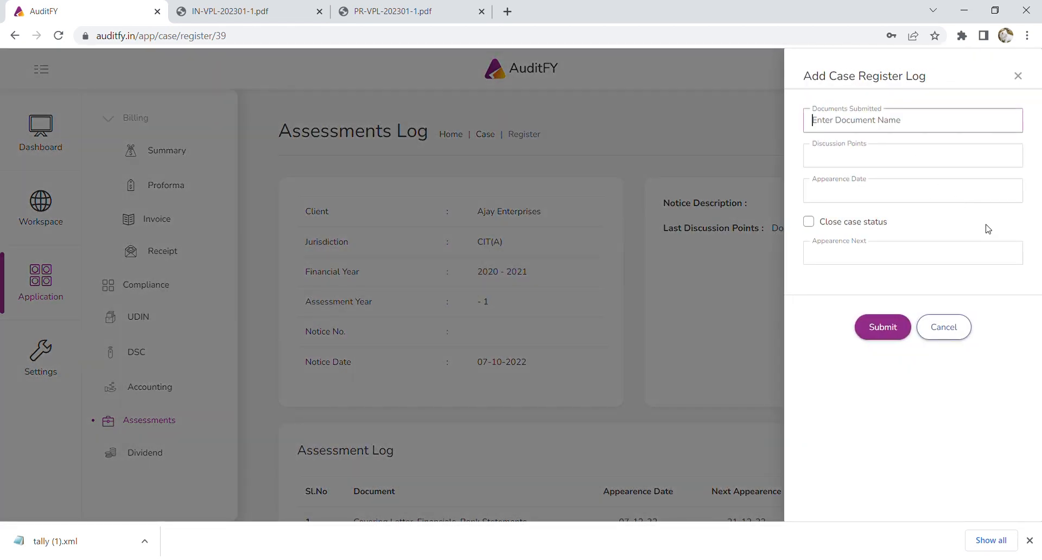
text(None)
key(Tab)
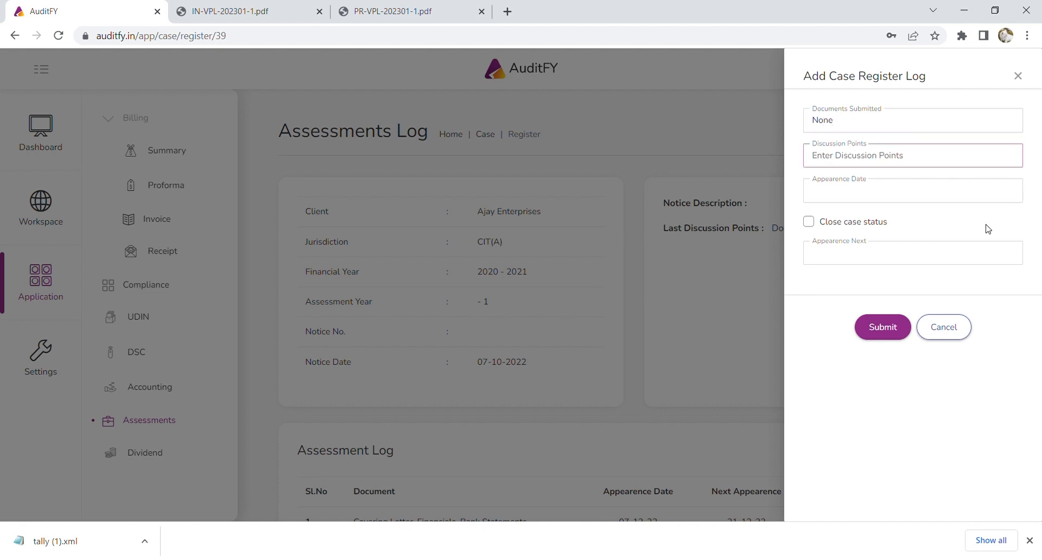
text(Submissio)
text(ns of the asse)
text(ss)
text(e accepted )
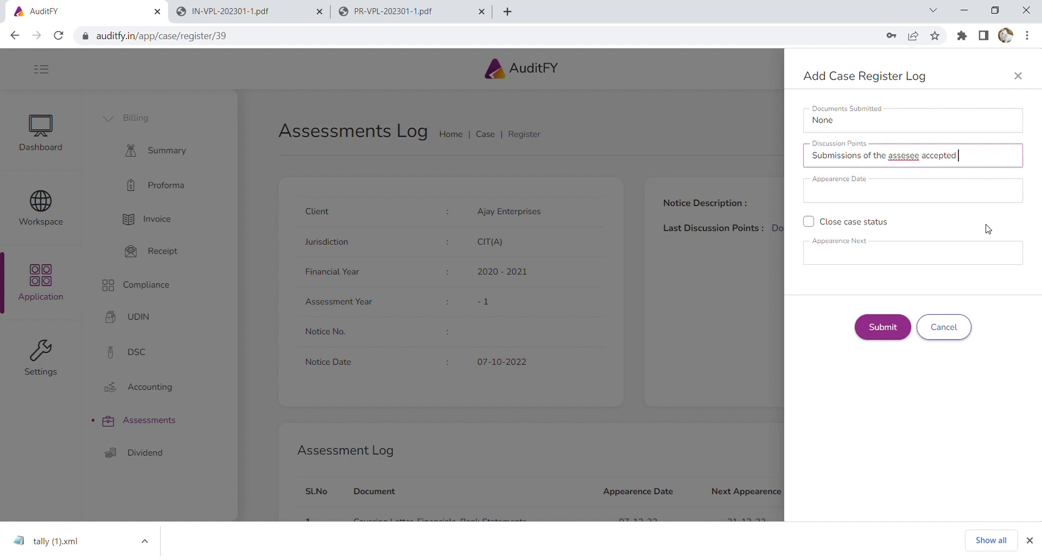
text(and no additions r)
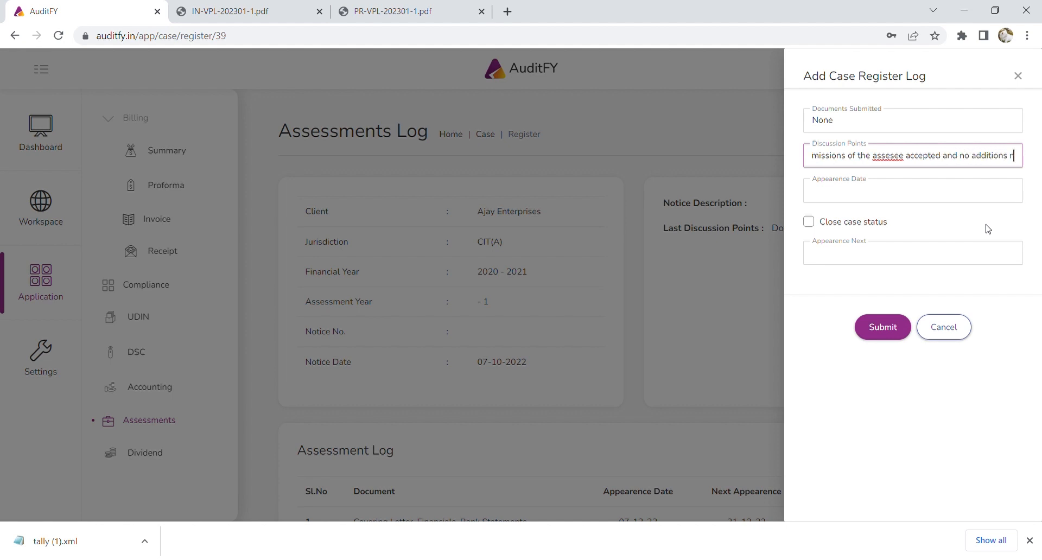
key(BackSpace)
text(made)
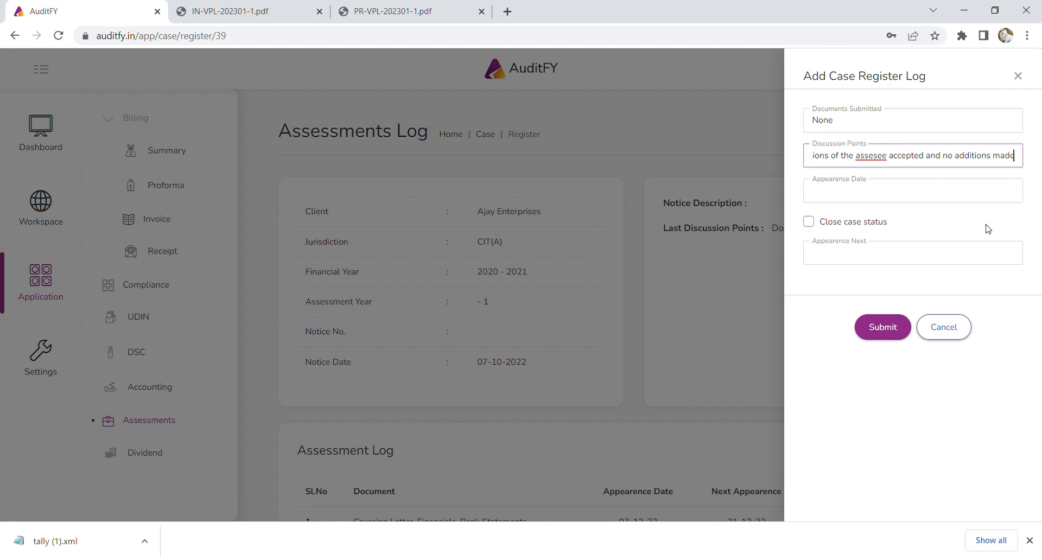
Set appearance and closure dates to 13/01/2023, mark the case Closed with the closing comment, and submit.
click(904, 196)
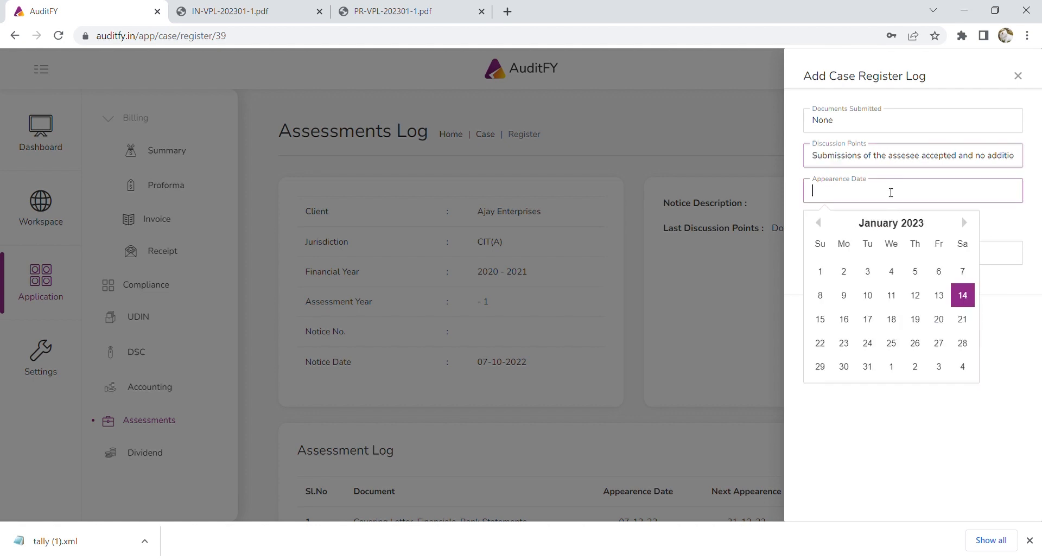
click(939, 297)
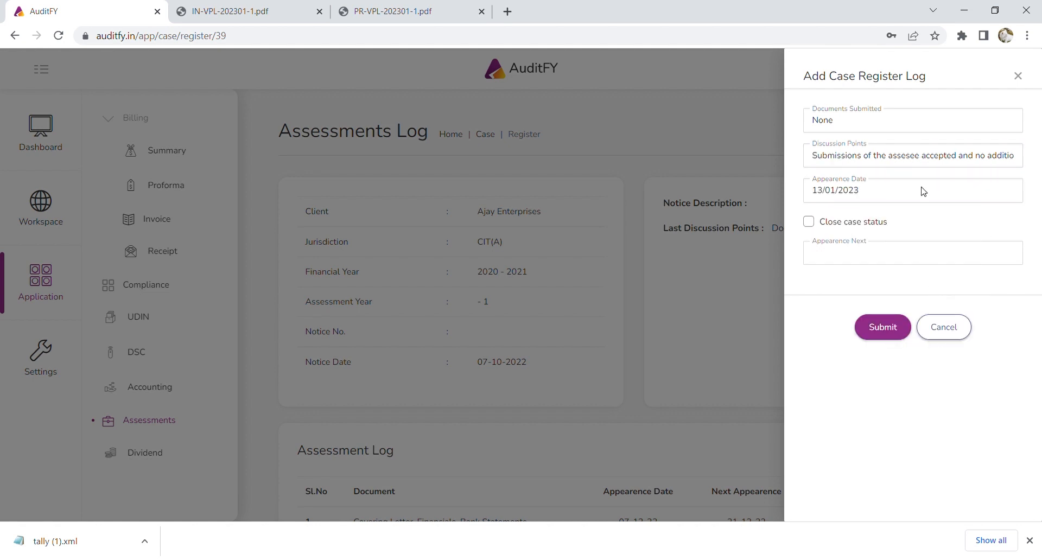
click(808, 222)
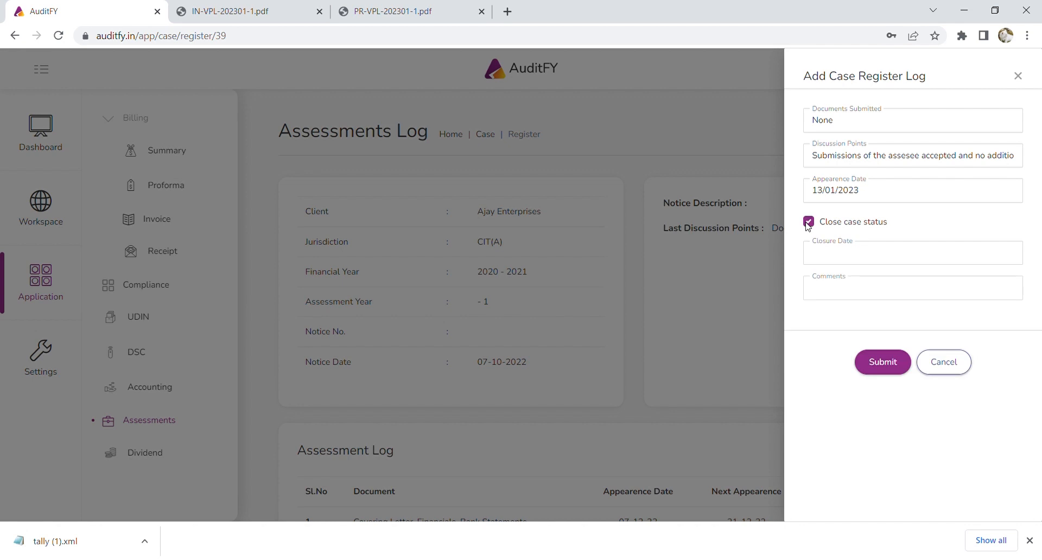
click(901, 255)
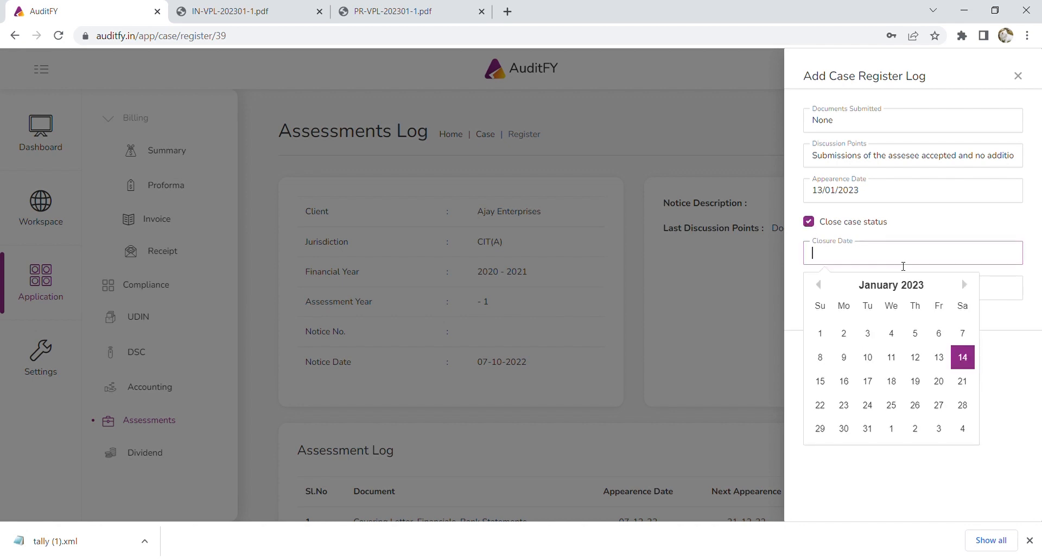
click(939, 367)
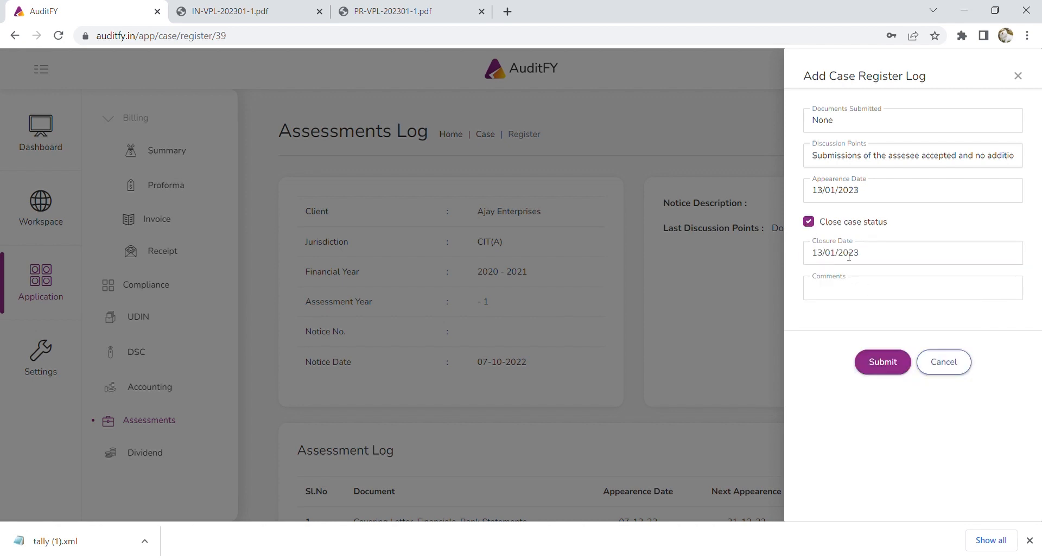
click(871, 293)
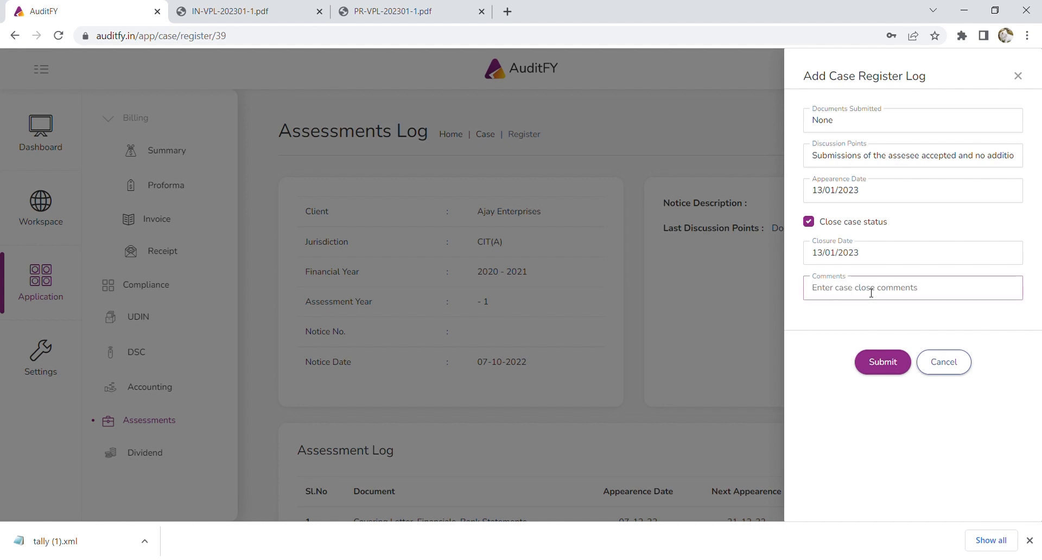
text(Assessment closed)
text(without any additions)
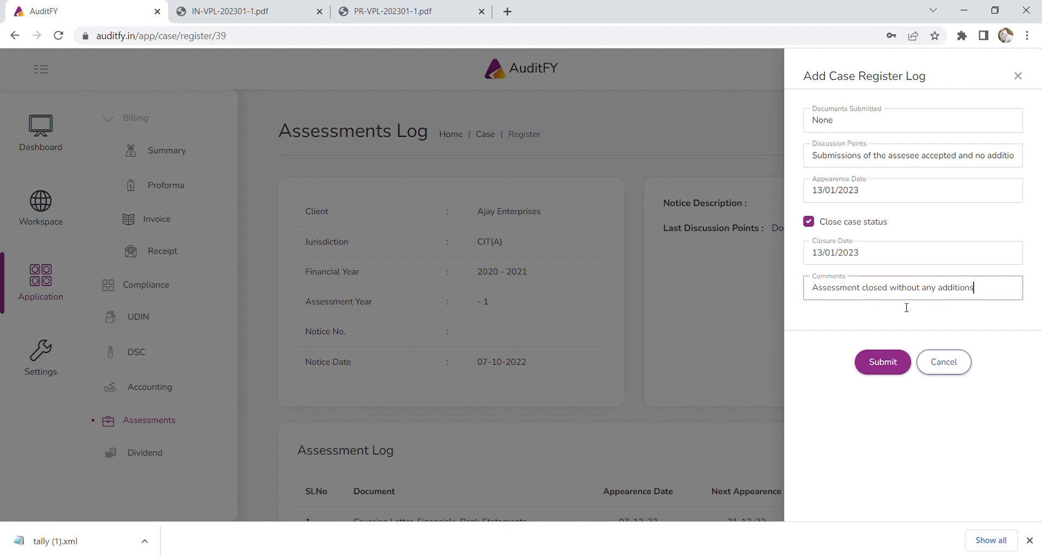
click(883, 364)
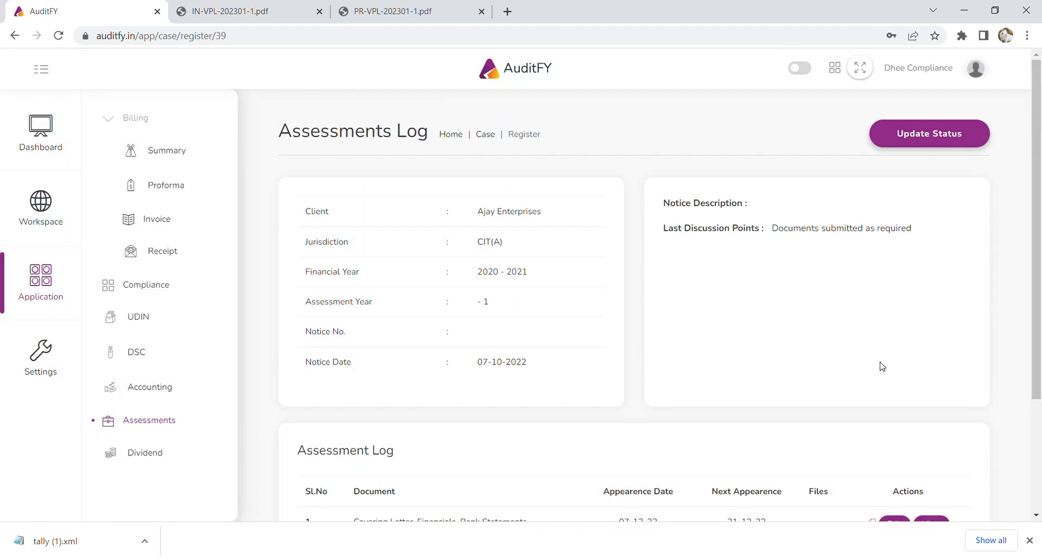
Scroll through the Assessments register to compare open cases with those marked Closed.
scroll(879, 364, down, 3)
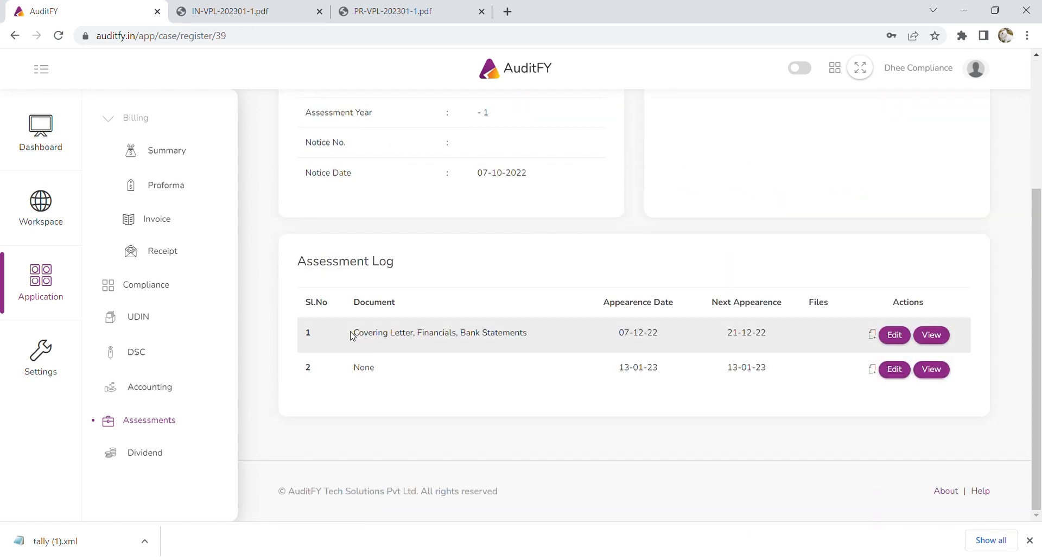
click(163, 421)
scroll(783, 297, down, 5)
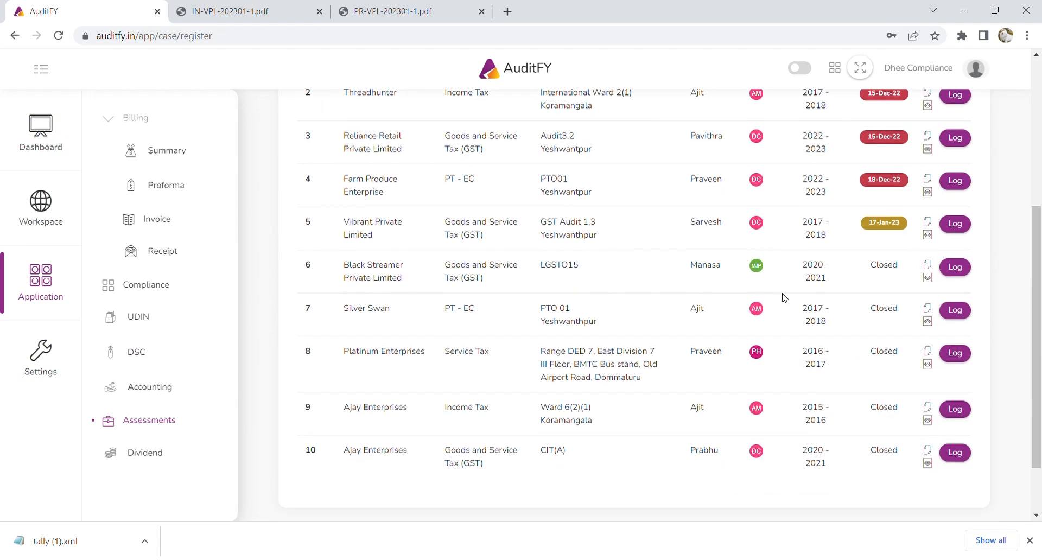
scroll(783, 297, up, 1)
scroll(819, 284, down, 2)
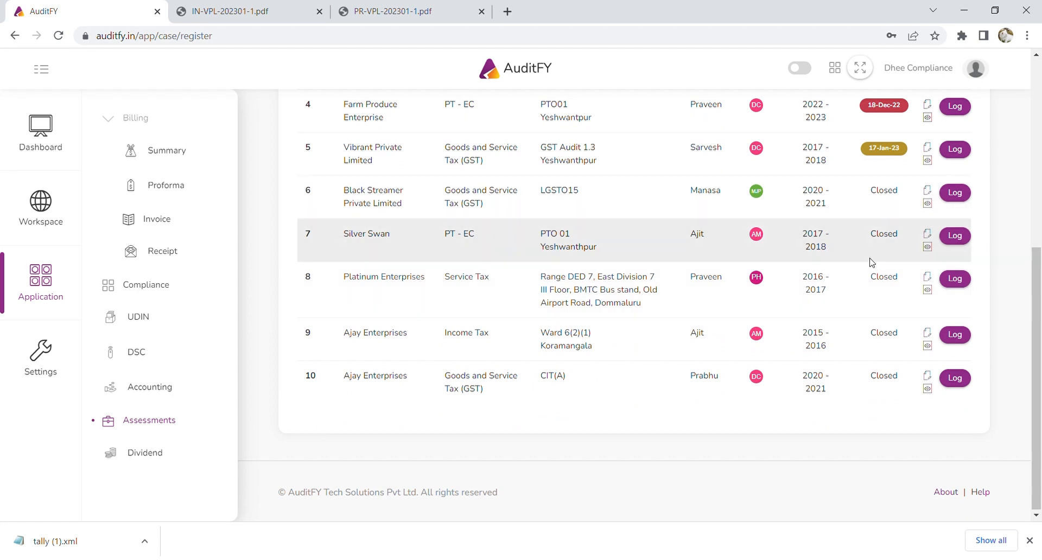
scroll(858, 262, up, 5)
scroll(795, 249, down, 1)
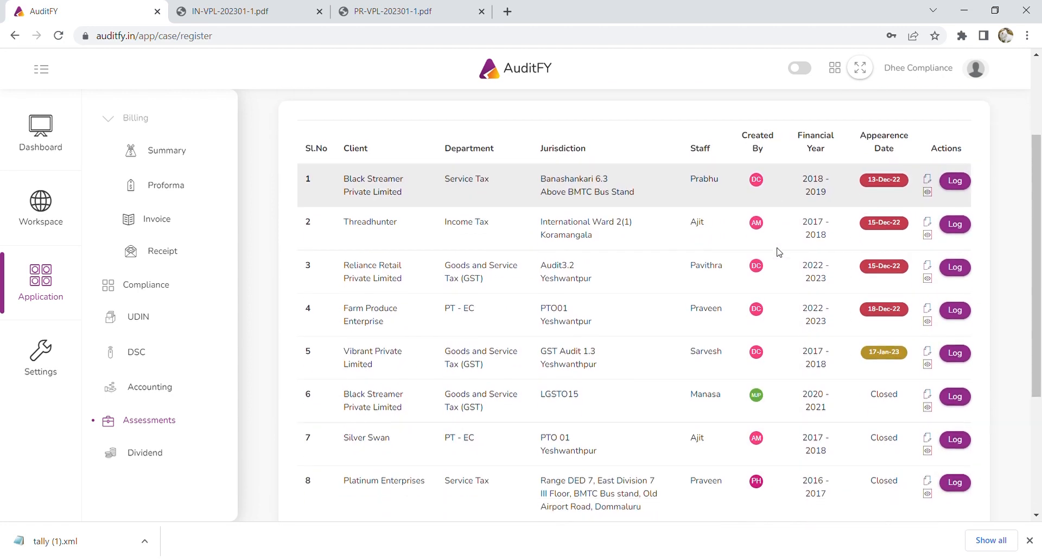
scroll(793, 250, up, 1)
scroll(781, 252, up, 1)
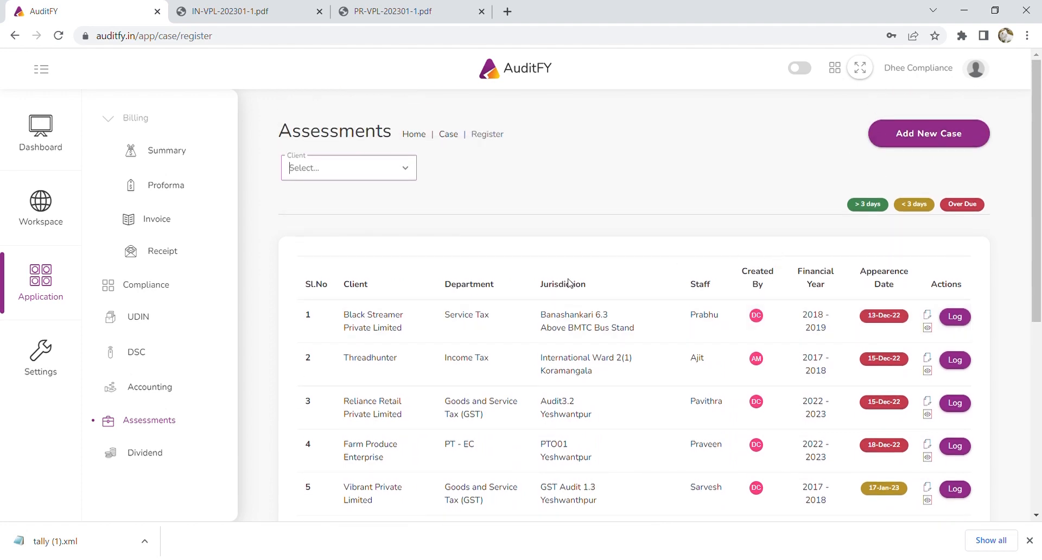
scroll(477, 276, down, 6)
scroll(487, 350, up, 4)
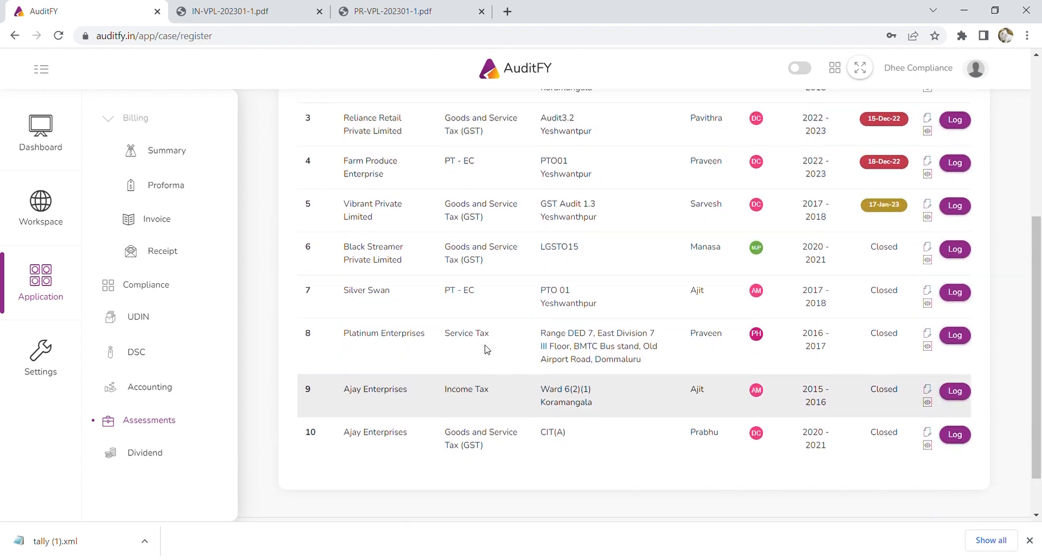
scroll(490, 350, up, 1)
scroll(609, 389, down, 1)
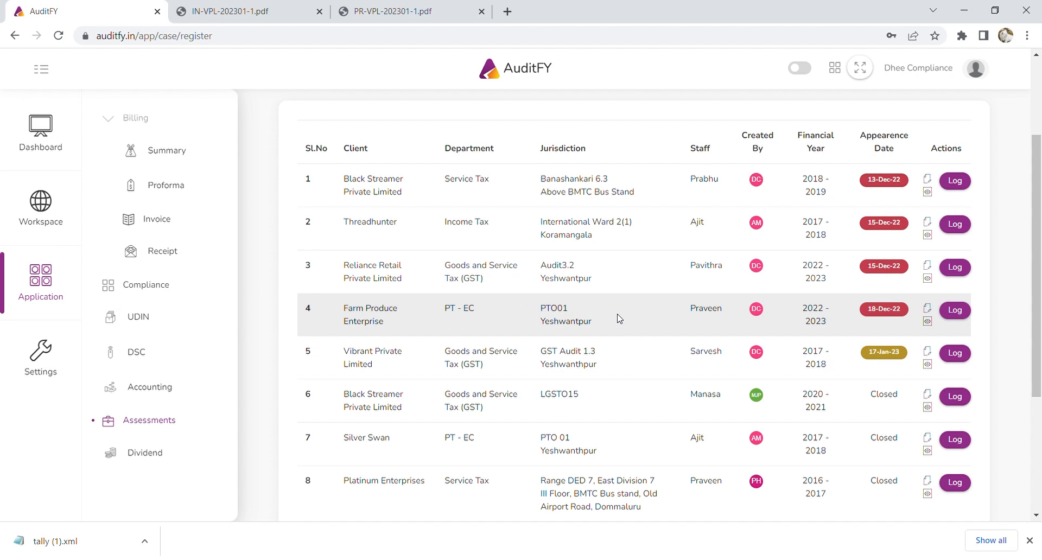
scroll(619, 319, down, 1)
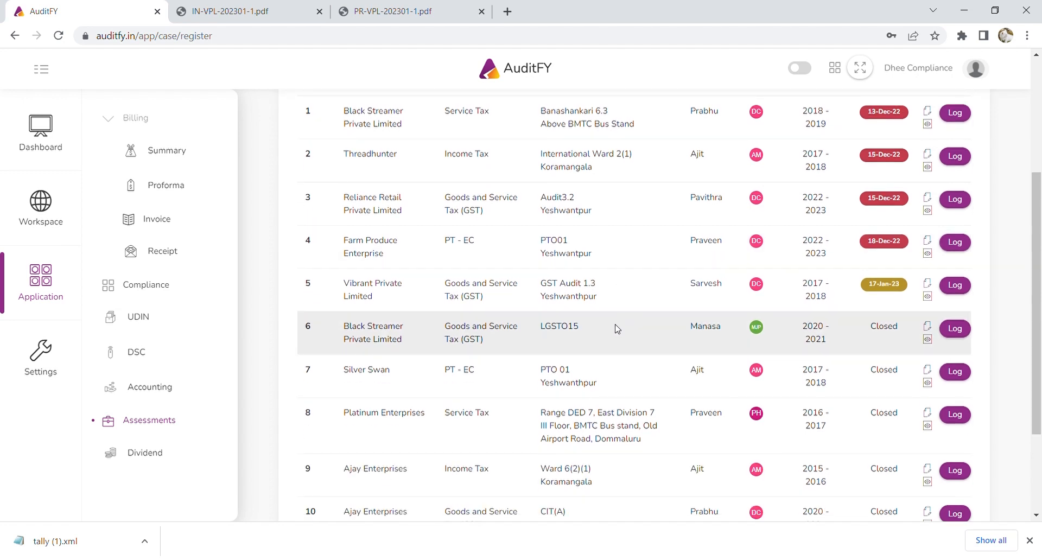
scroll(617, 329, up, 2)
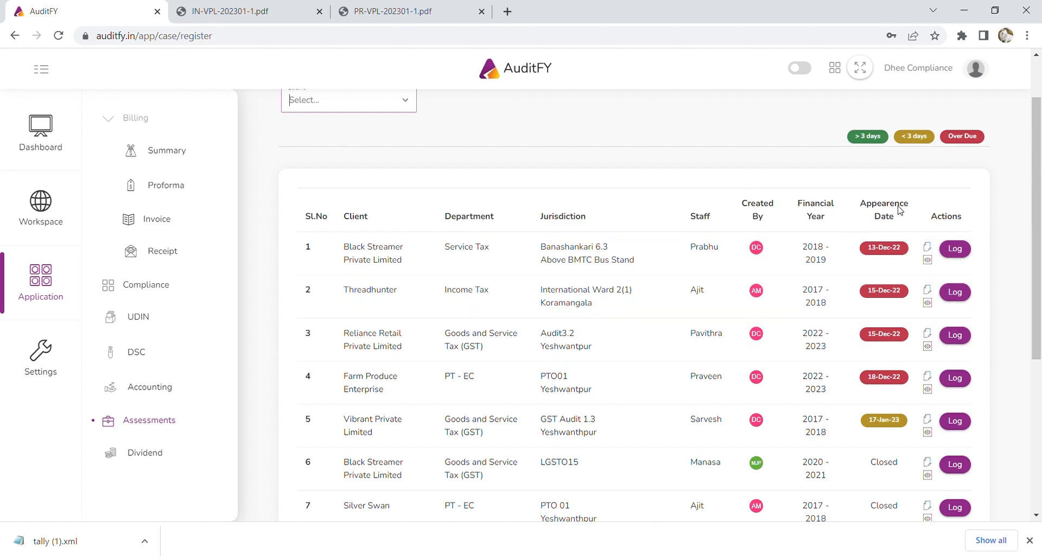
scroll(836, 382, down, 2)
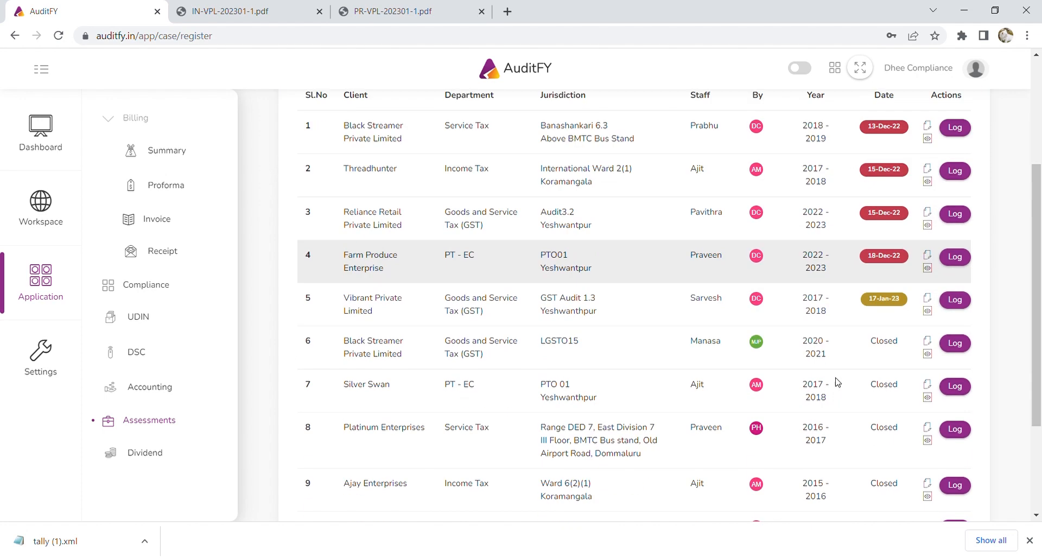
scroll(838, 386, down, 3)
scroll(1006, 260, up, 5)
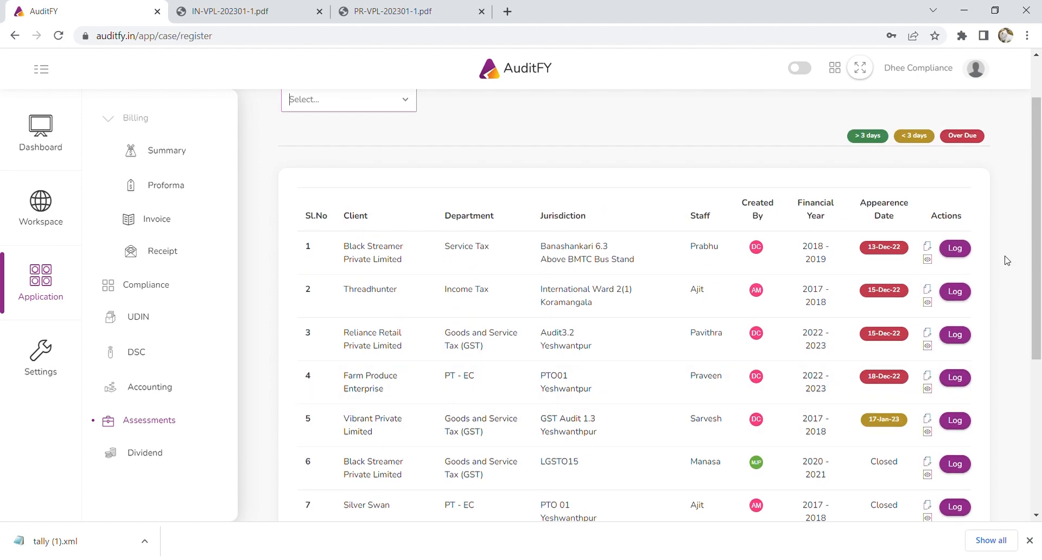
Check Black Streamer's Penalty Proceedings log, return to Assessments, then go to the Dashboard.
click(955, 248)
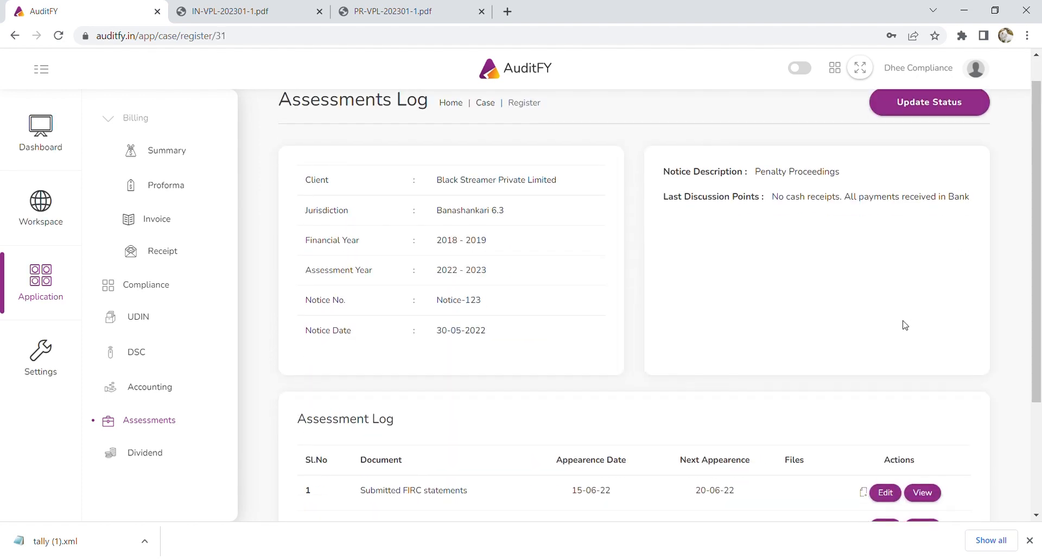
scroll(551, 302, down, 3)
scroll(725, 430, up, 4)
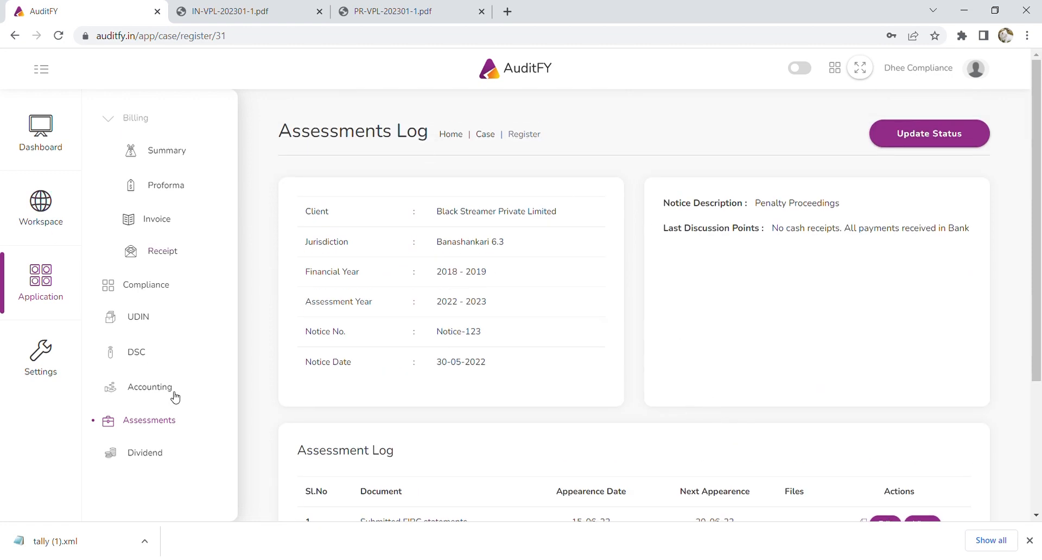
click(164, 425)
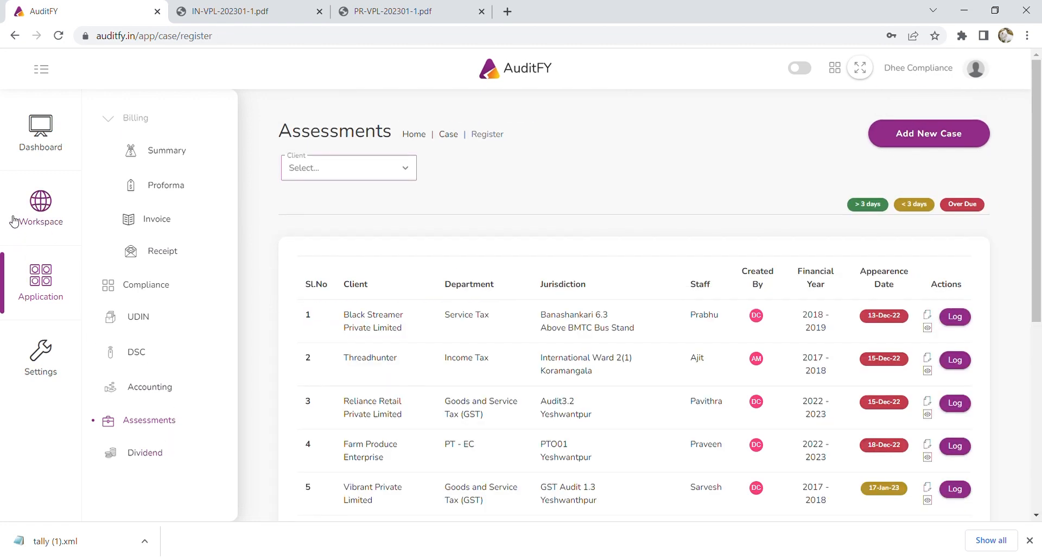
click(42, 137)
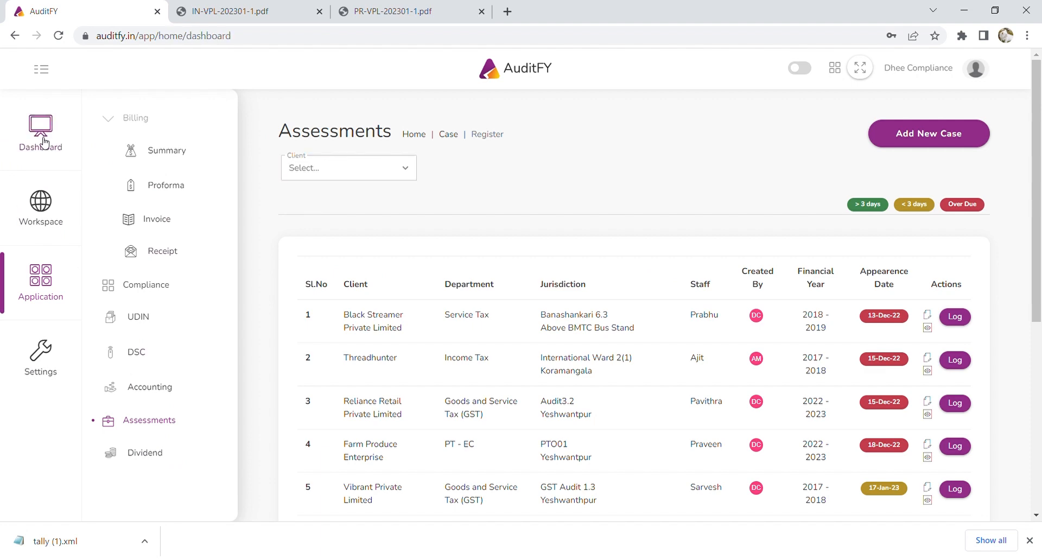
Scroll the dashboard to review the UDIN, DSC, Assessments cards and the Proforma, Invoice and Receipt totals.
scroll(578, 303, down, 3)
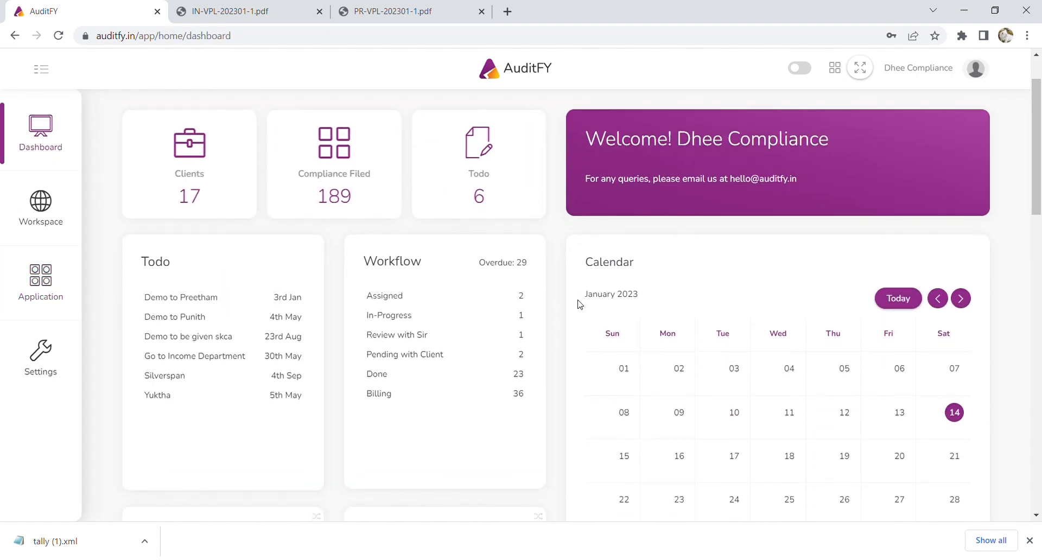
scroll(579, 303, down, 10)
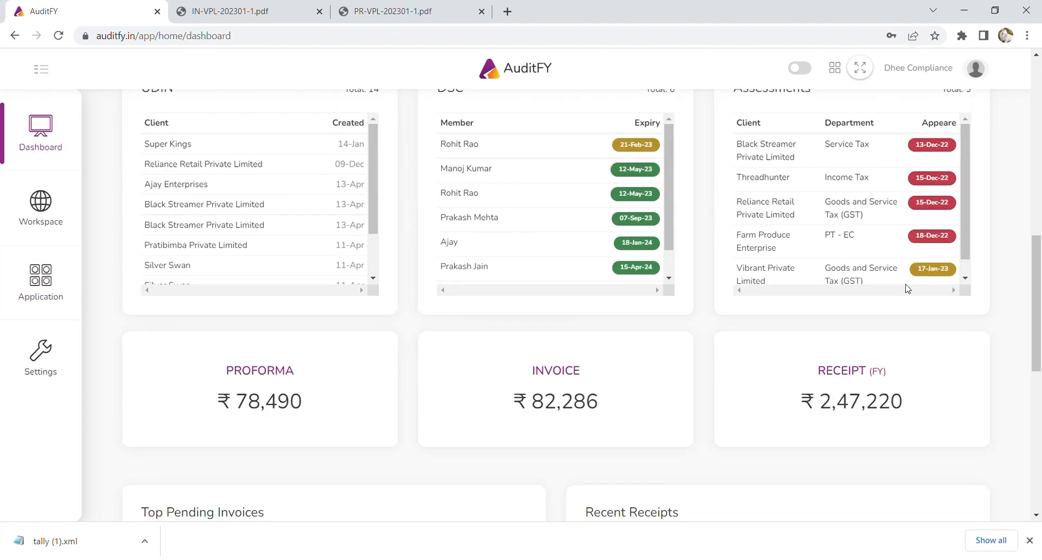
scroll(907, 286, up, 2)
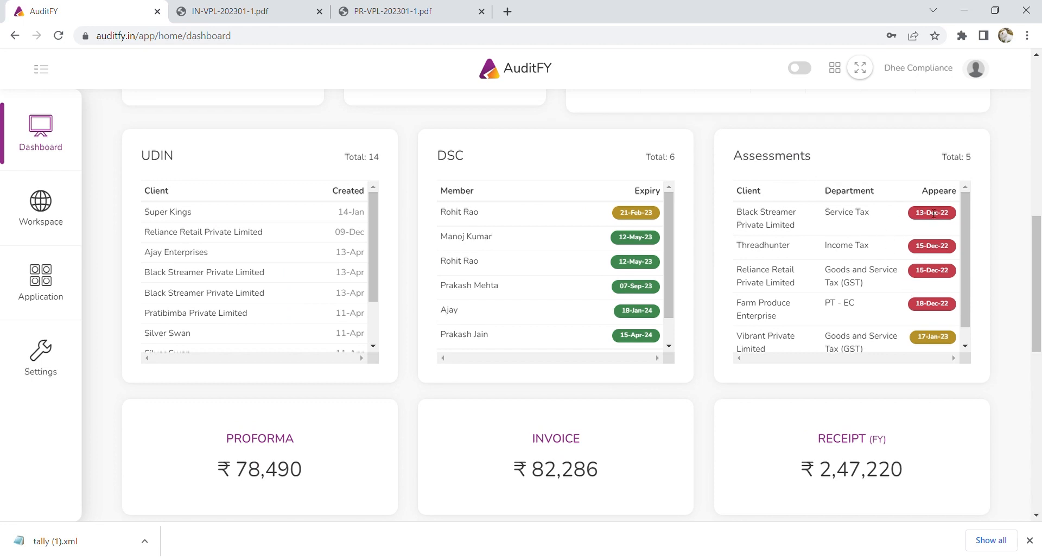
scroll(947, 254, down, 2)
scroll(962, 305, up, 2)
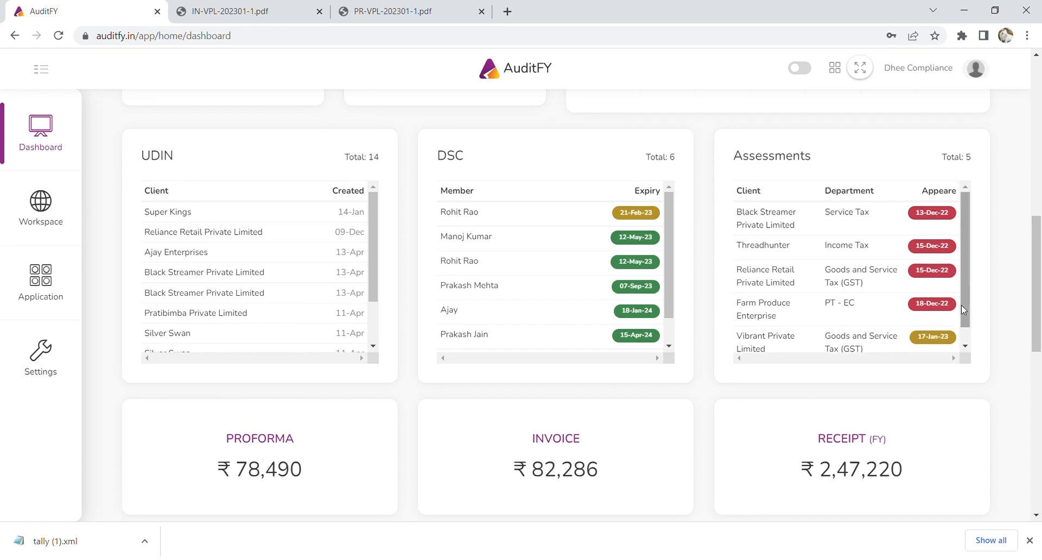
scroll(913, 351, down, 1)
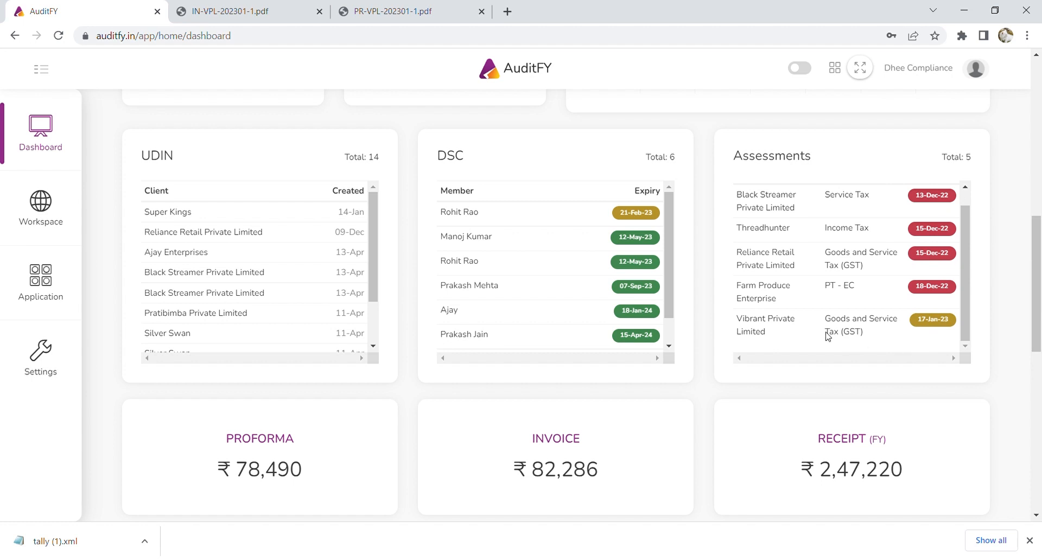
scroll(912, 341, up, 1)
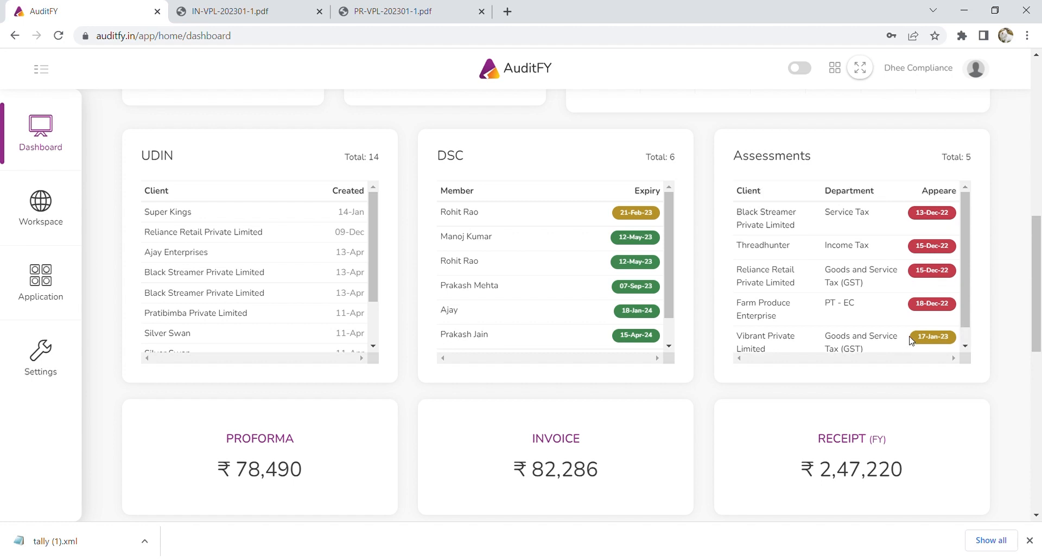
Reopen the Assessments register and expand Workspace to show Todo, Workflow, Timesheet and Files.
click(47, 294)
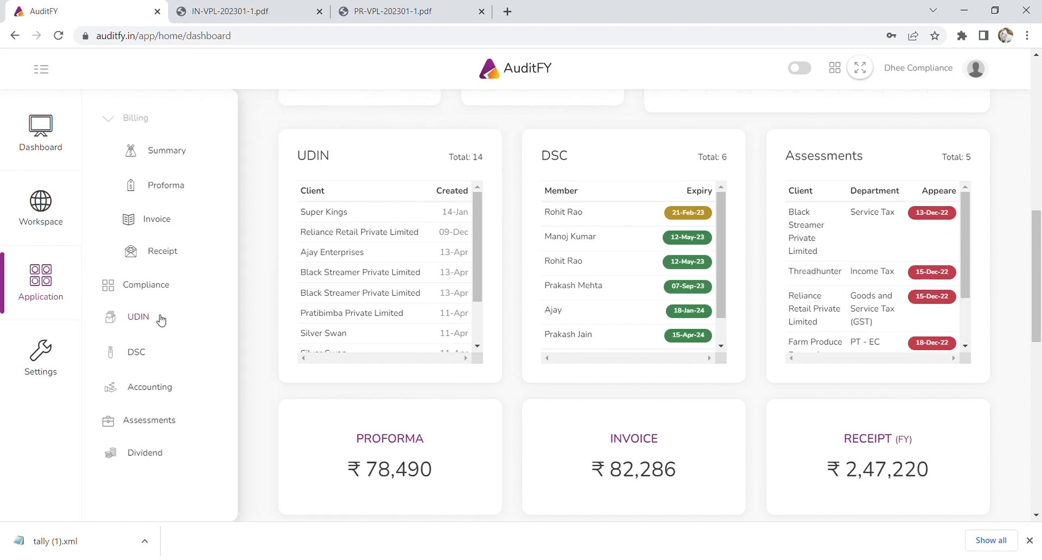
click(158, 425)
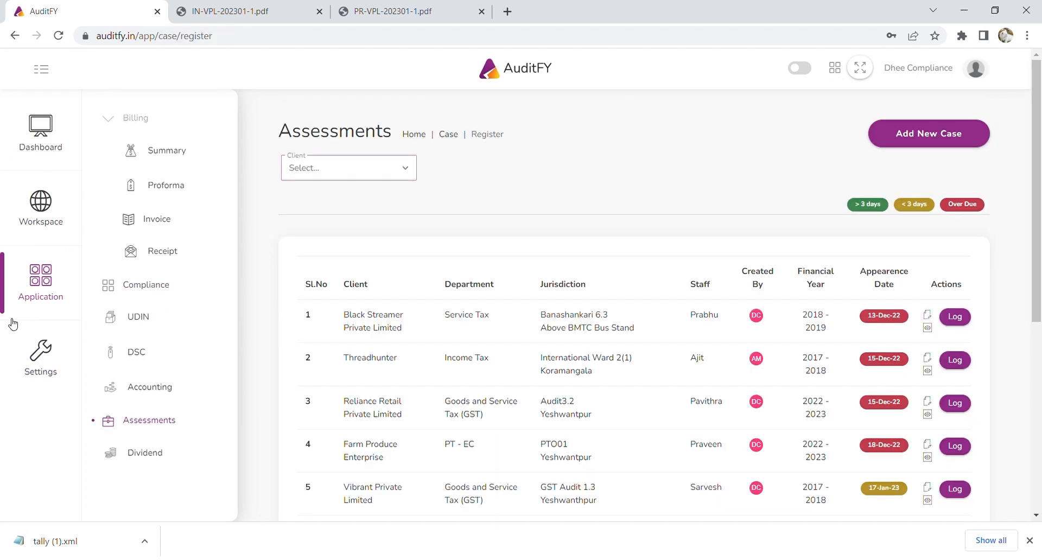
click(37, 202)
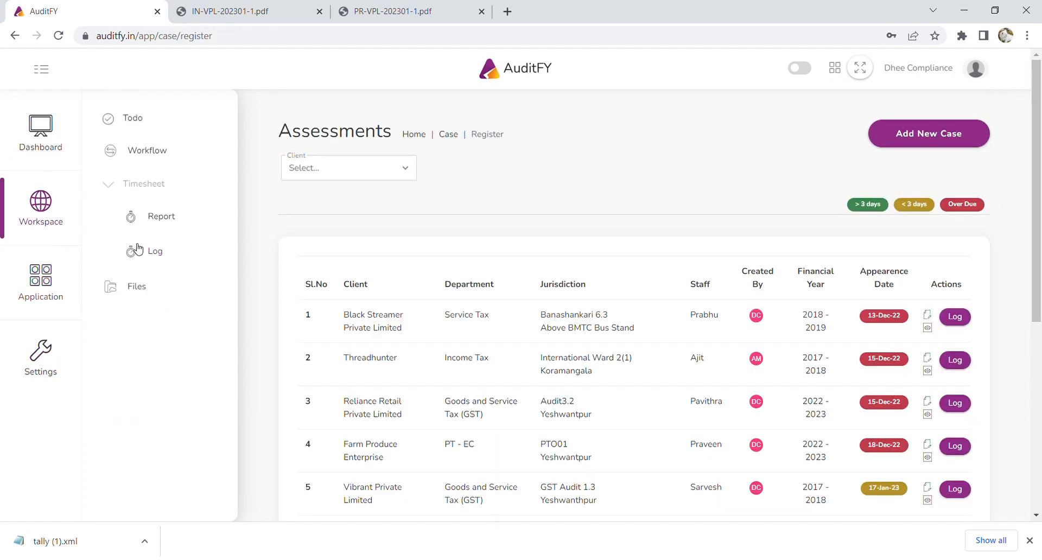
Show every team member's tasks on the Workflow board by clearing the Assigned To filter, then collapse the submenu.
click(151, 157)
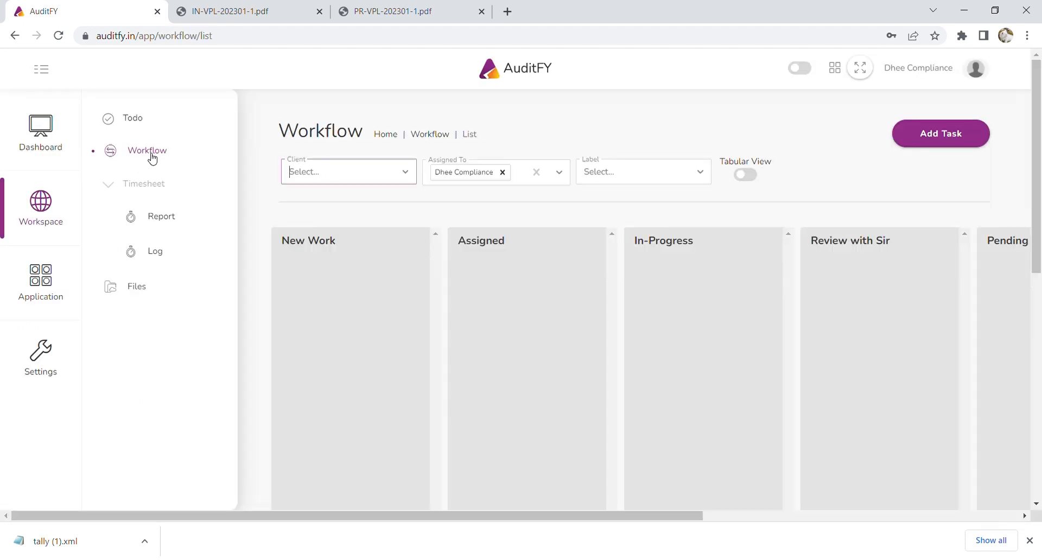
click(502, 173)
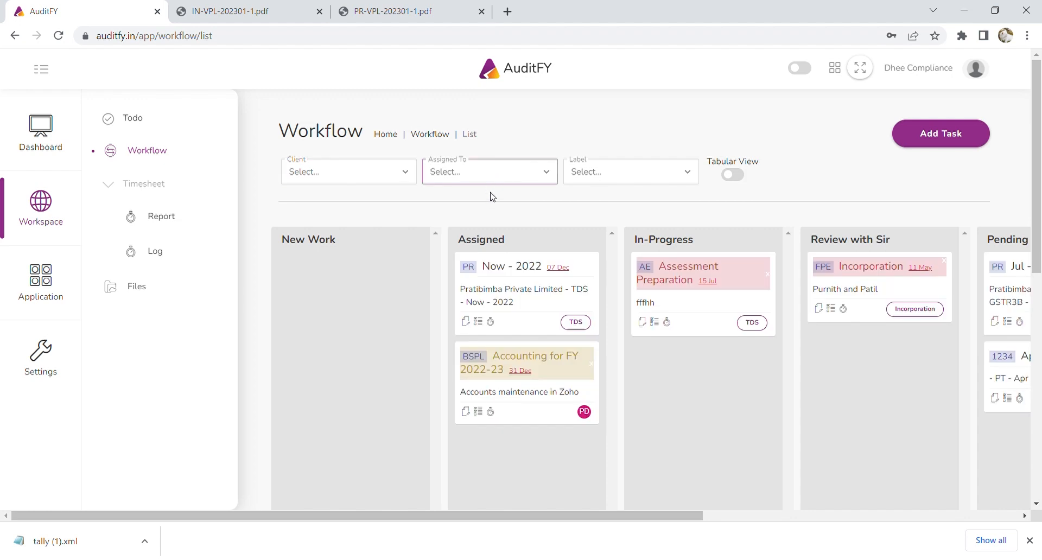
click(38, 72)
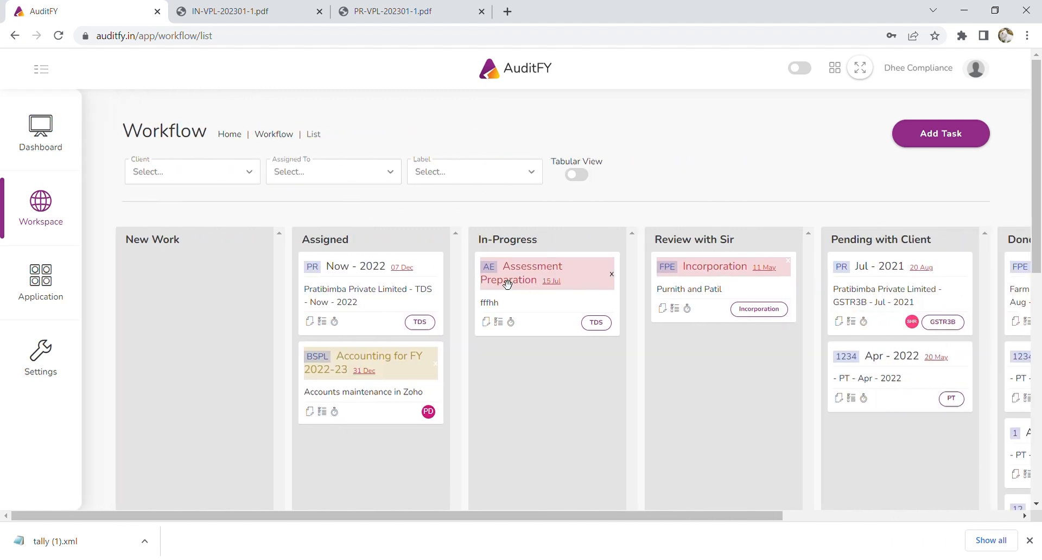
click(969, 143)
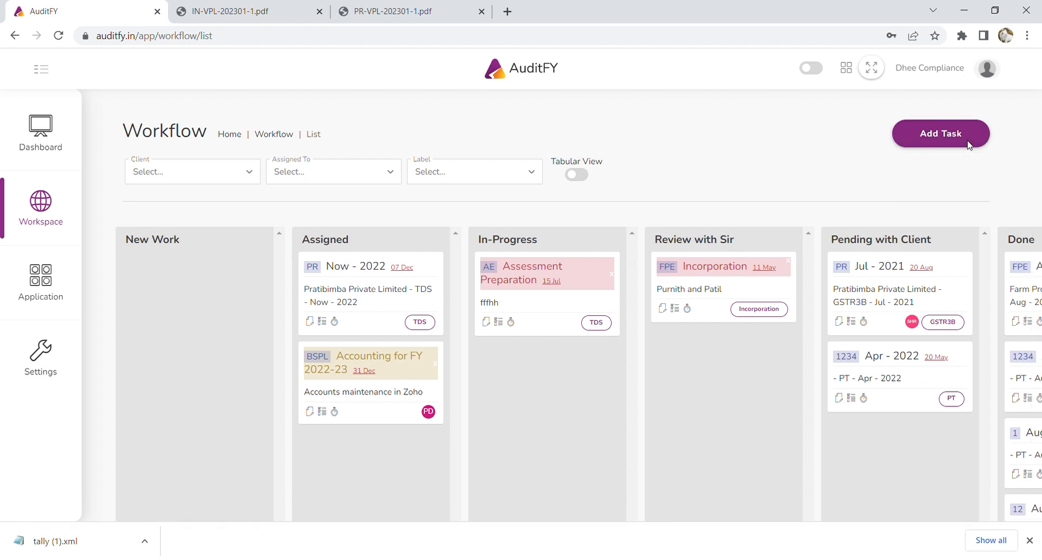
Choose client Black Streamer Private Limited, assign a staff member, and enter the title and description 'Internal Audit for Apr-Sep 2022'.
click(914, 122)
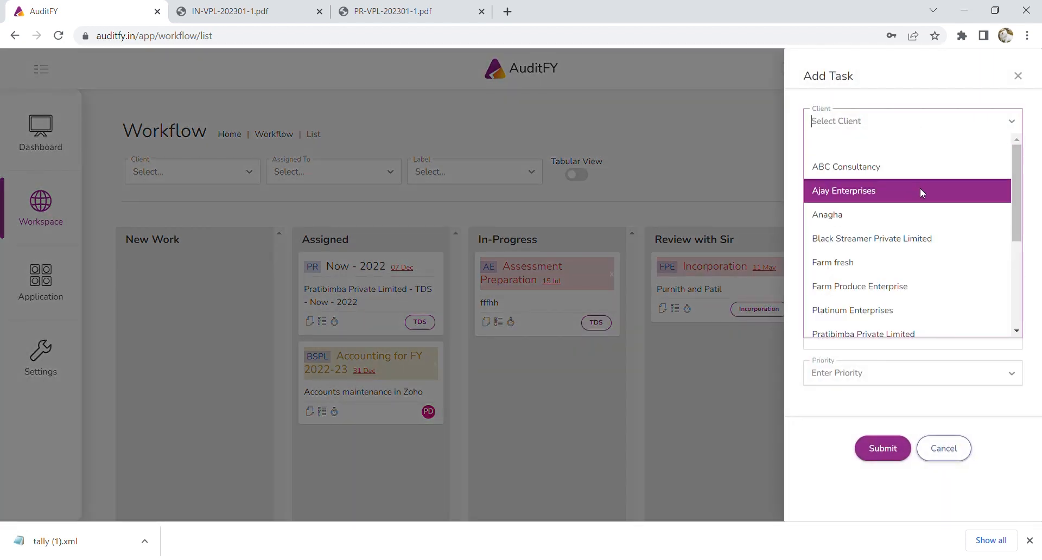
click(920, 239)
click(874, 159)
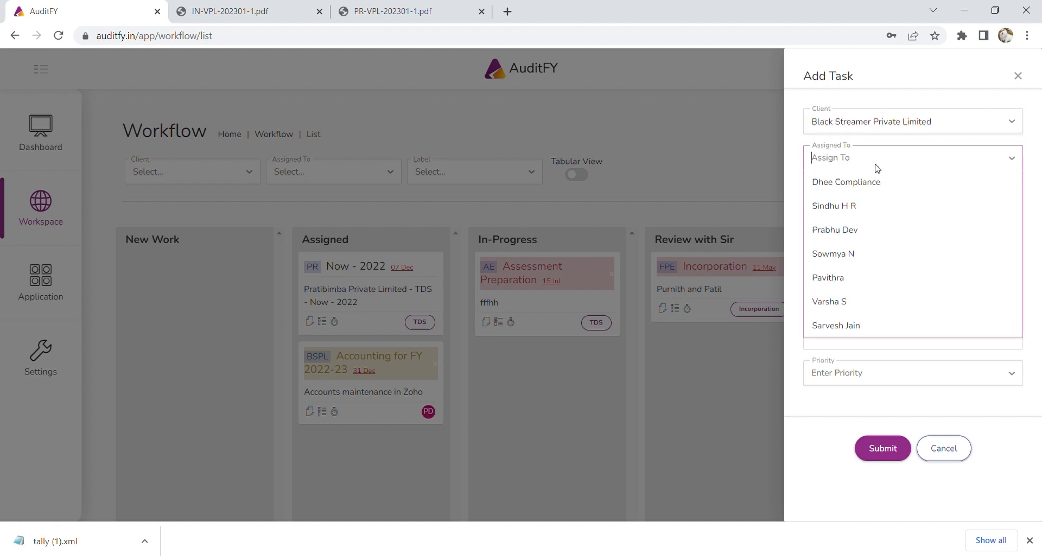
click(885, 230)
click(884, 198)
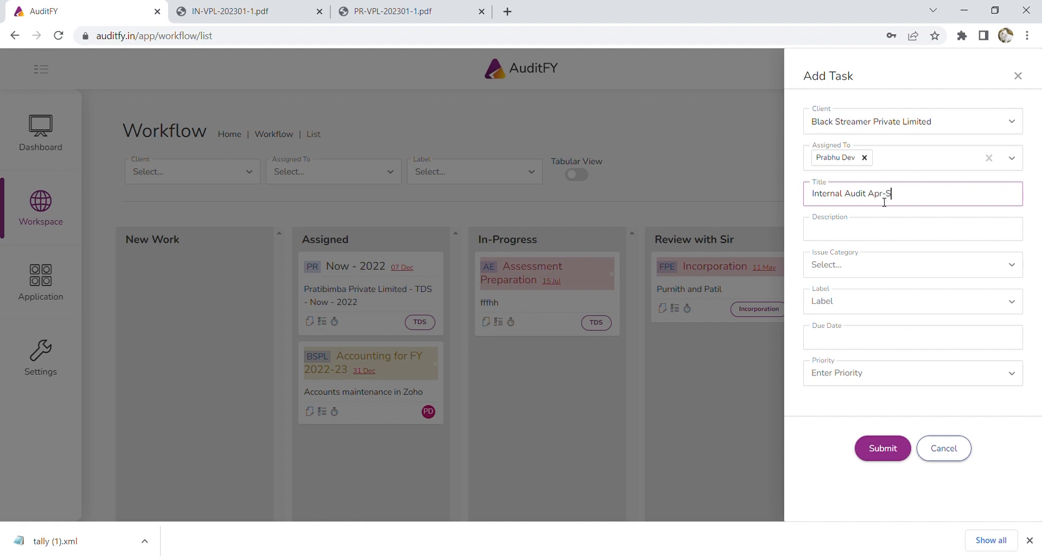
text(2022)
click(868, 230)
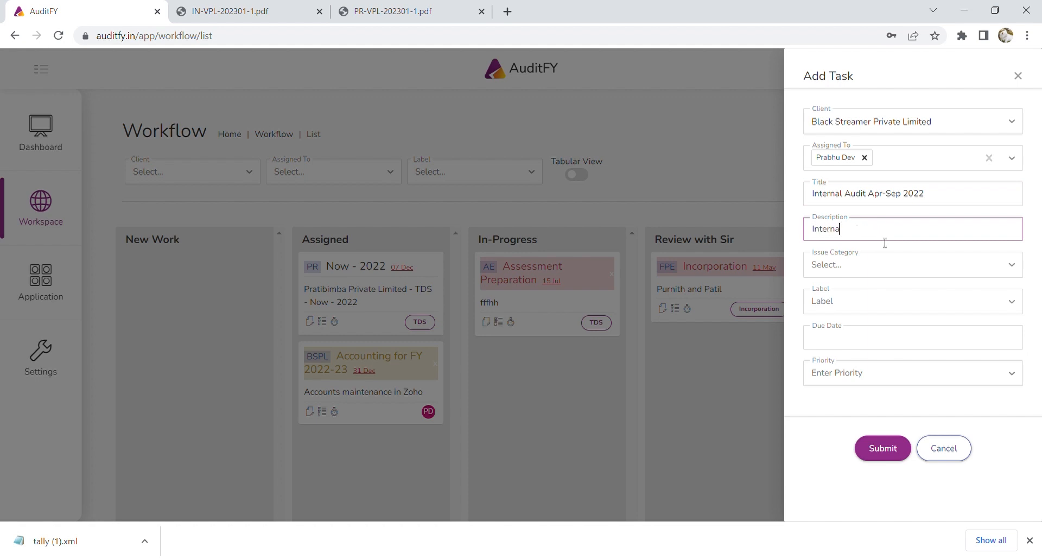
text(Internal Audit for Apr-Sep 2022)
Set category Assigned, due date 31/01/2023 and priority High, leave the label empty, and submit.
click(850, 271)
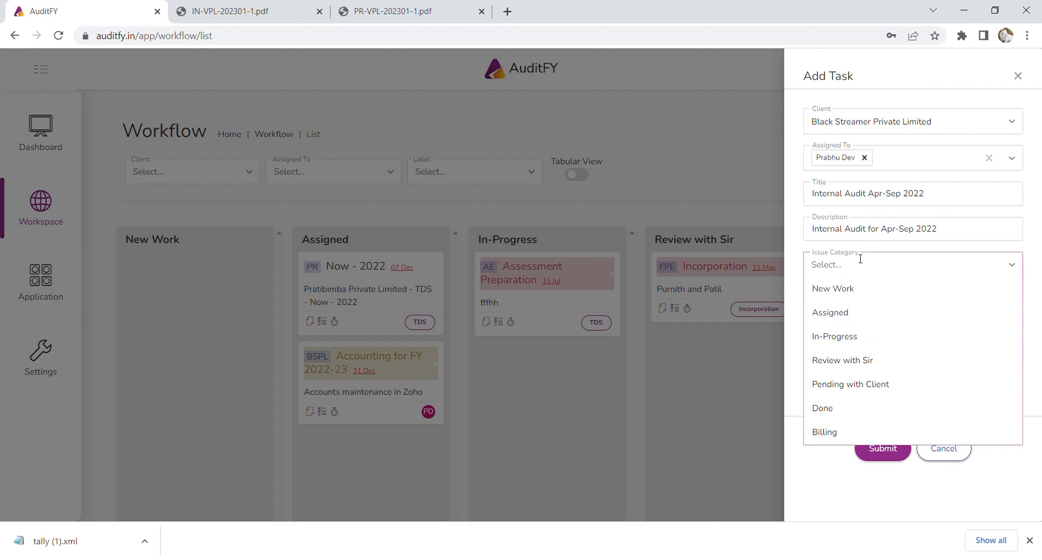
click(862, 320)
click(854, 309)
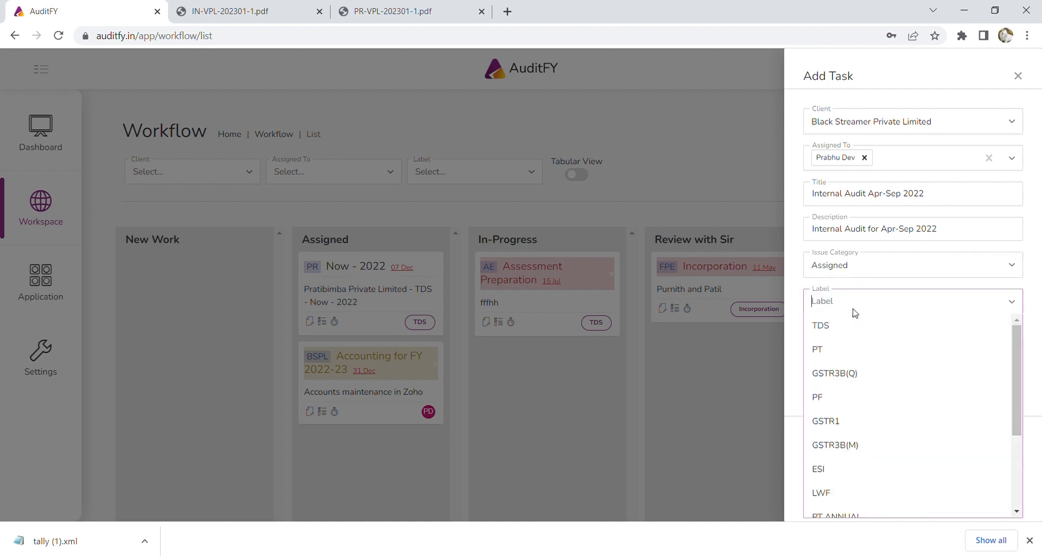
scroll(881, 480, down, 3)
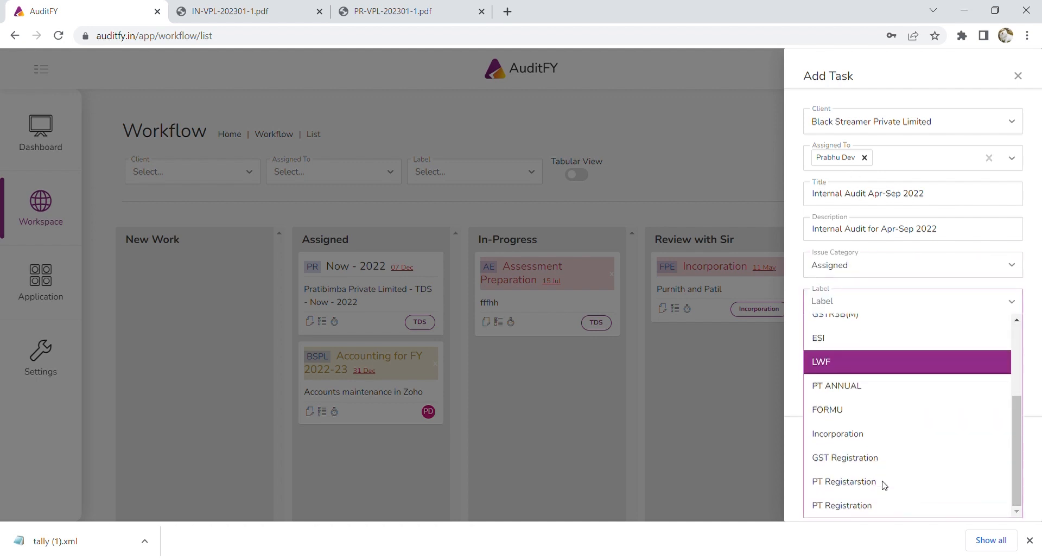
scroll(883, 484, up, 5)
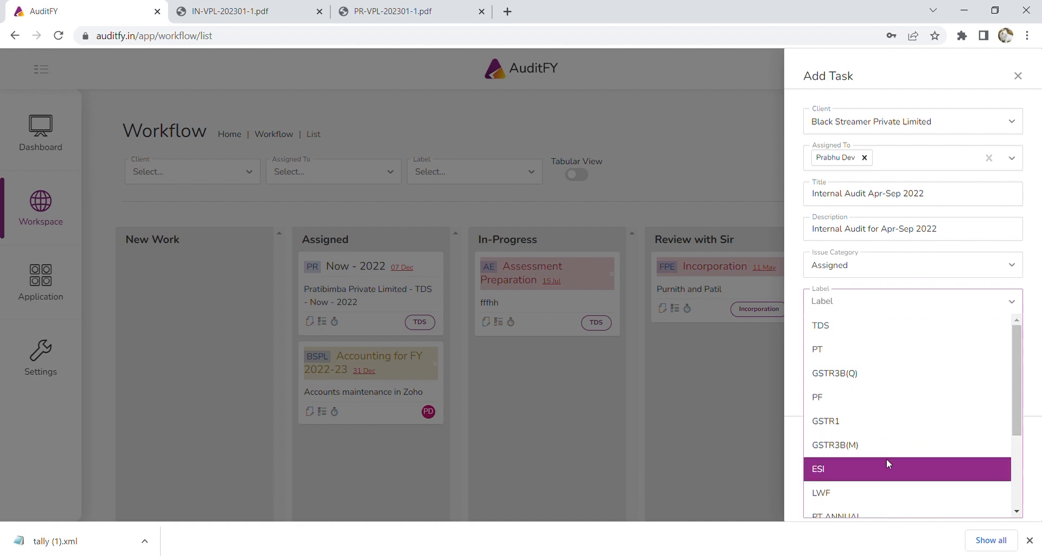
scroll(900, 449, down, 3)
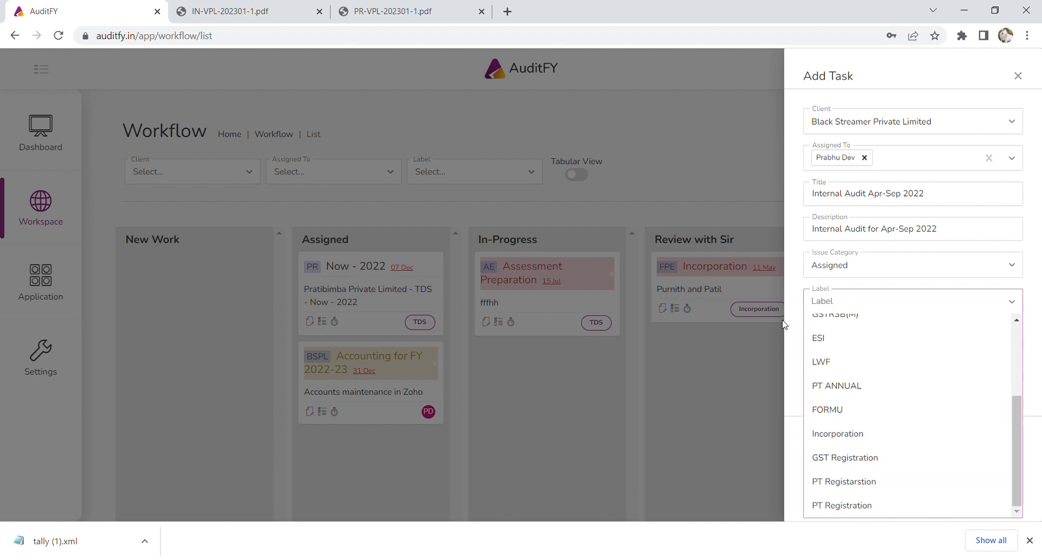
click(797, 288)
click(857, 346)
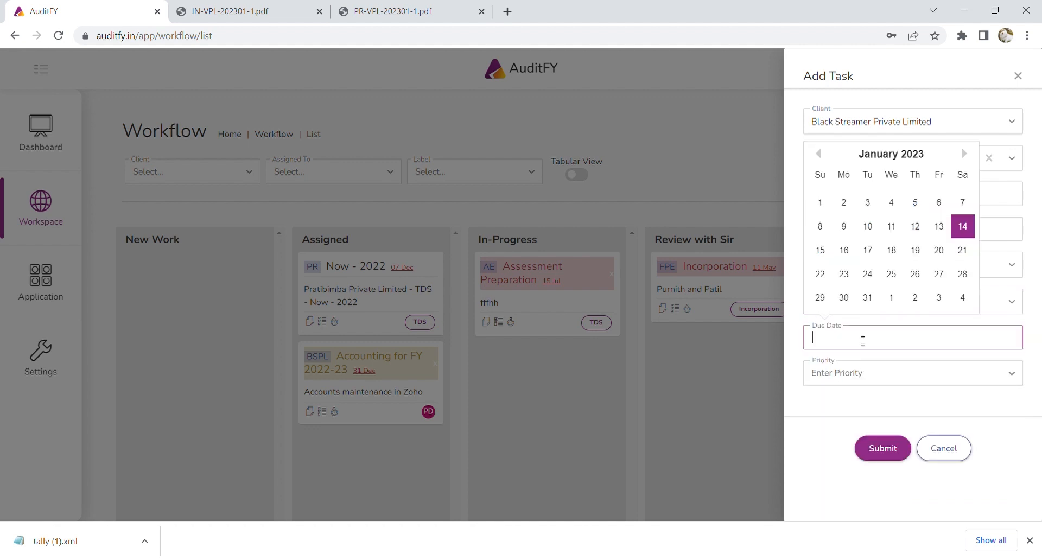
click(867, 298)
click(895, 376)
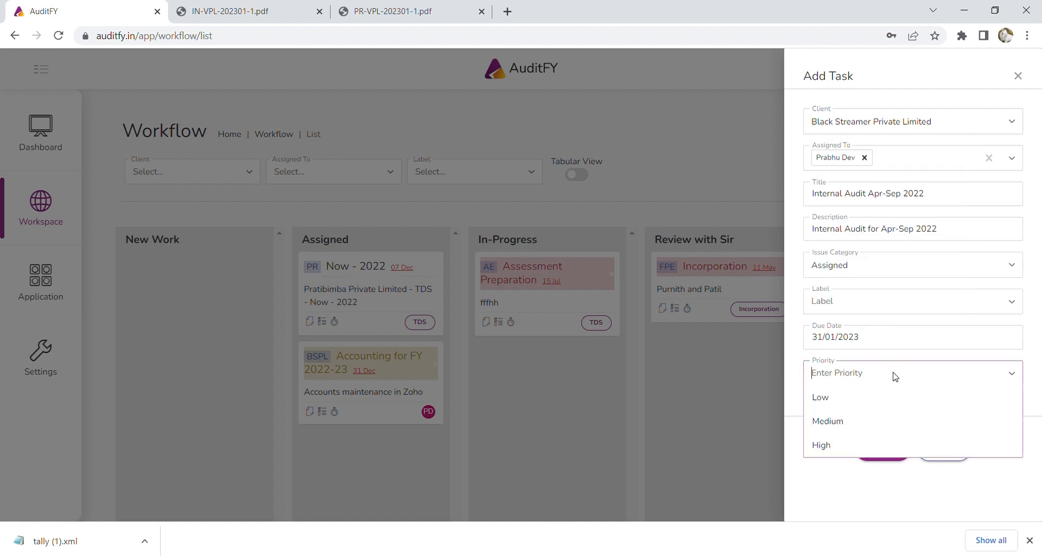
click(883, 444)
click(885, 449)
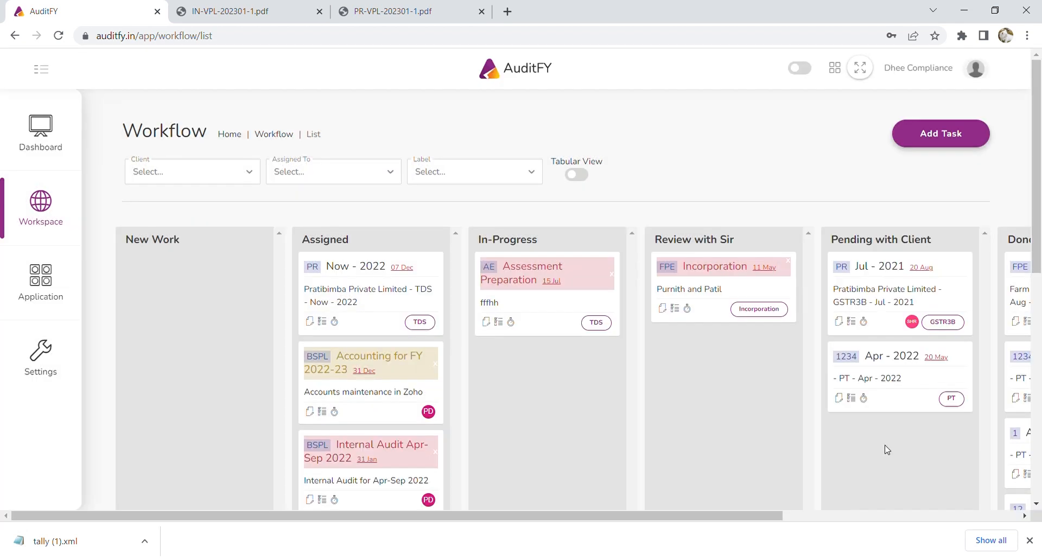
scroll(583, 433, down, 3)
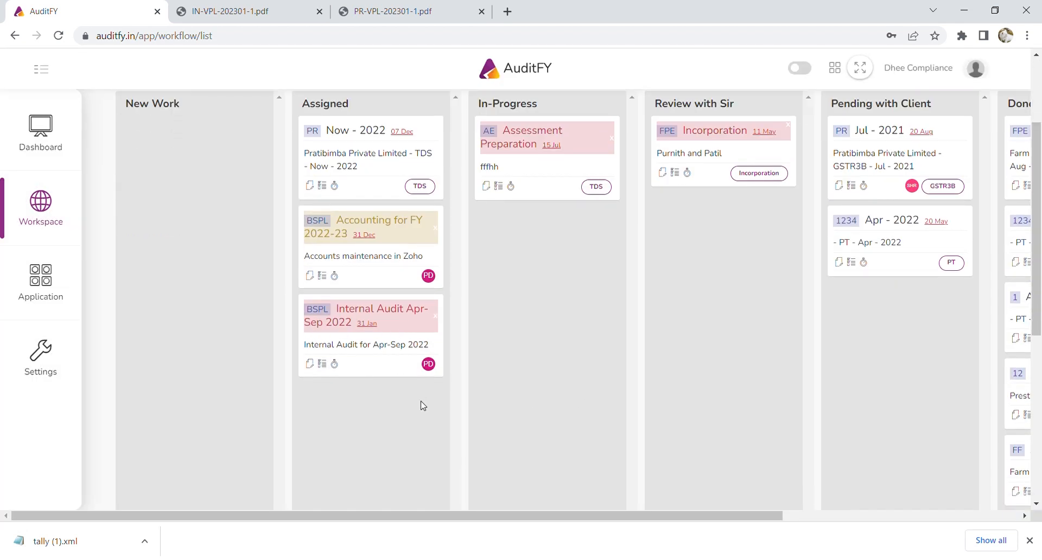
scroll(424, 406, up, 3)
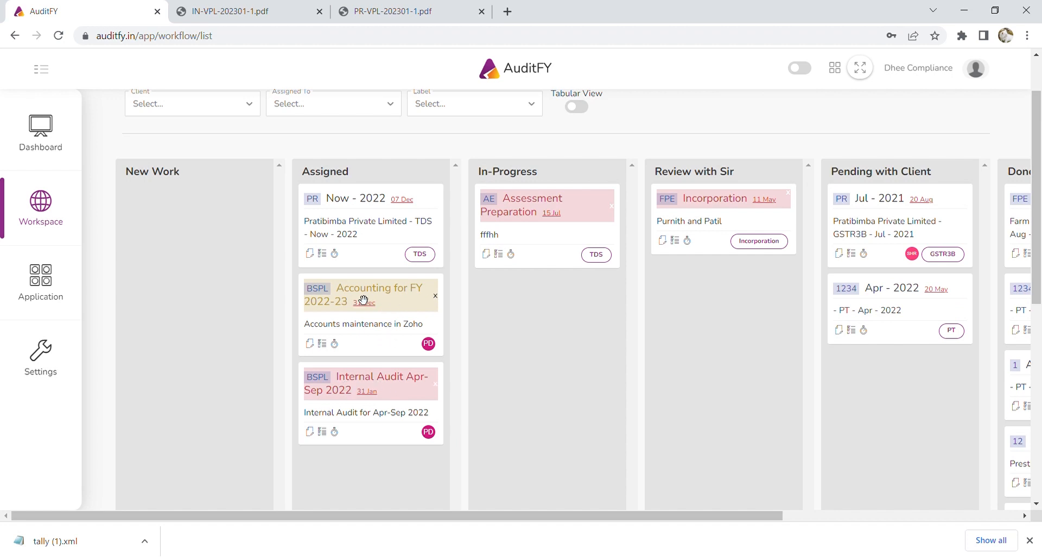
scroll(541, 386, up, 2)
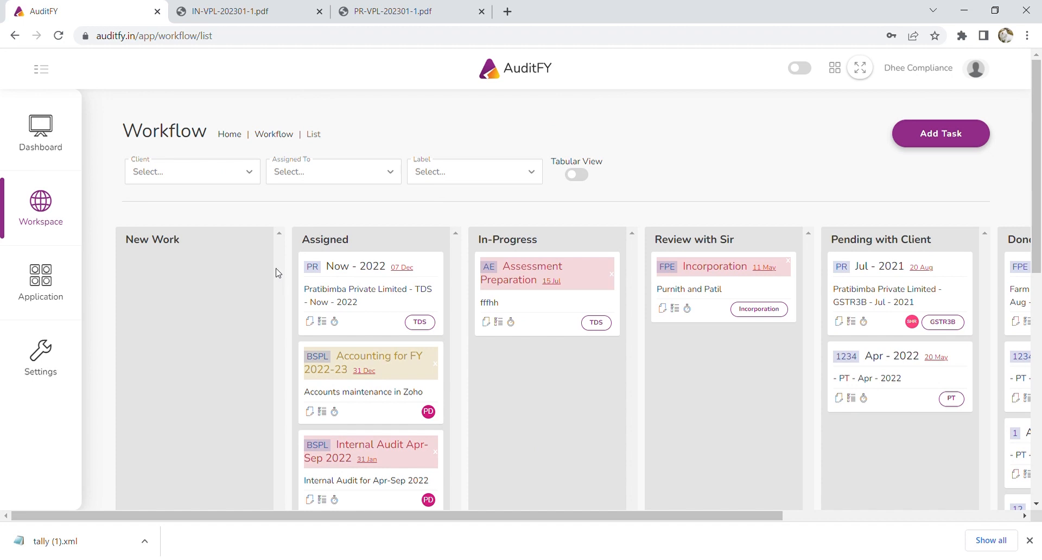
Try the client and assignee filters, leaving the assignee filter cleared.
click(220, 177)
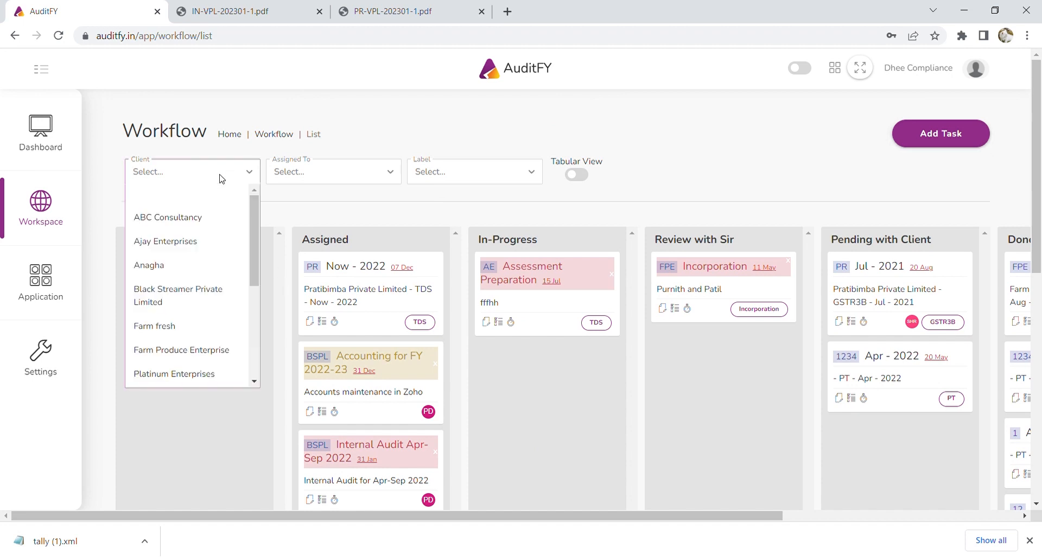
click(310, 208)
click(318, 178)
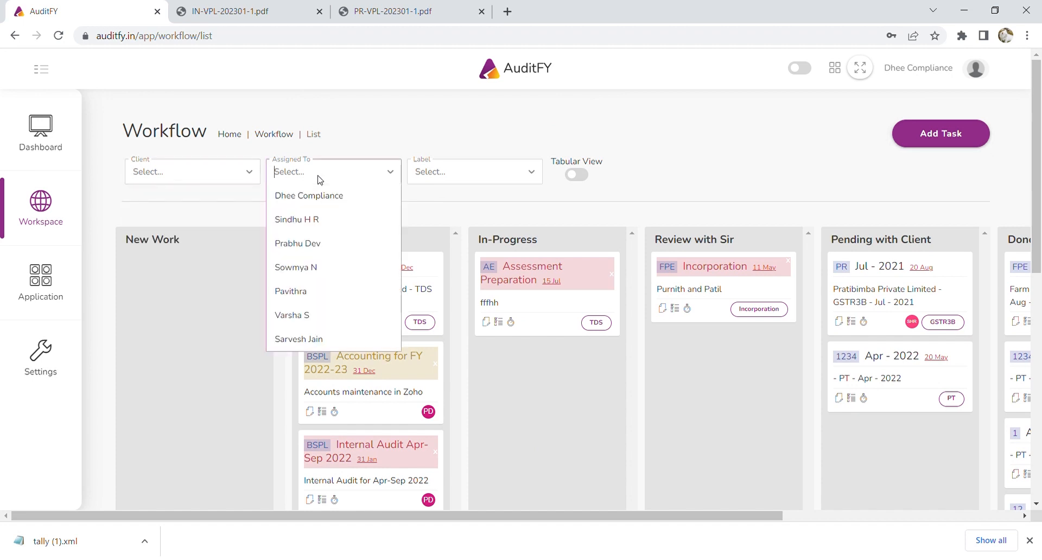
click(315, 239)
click(367, 173)
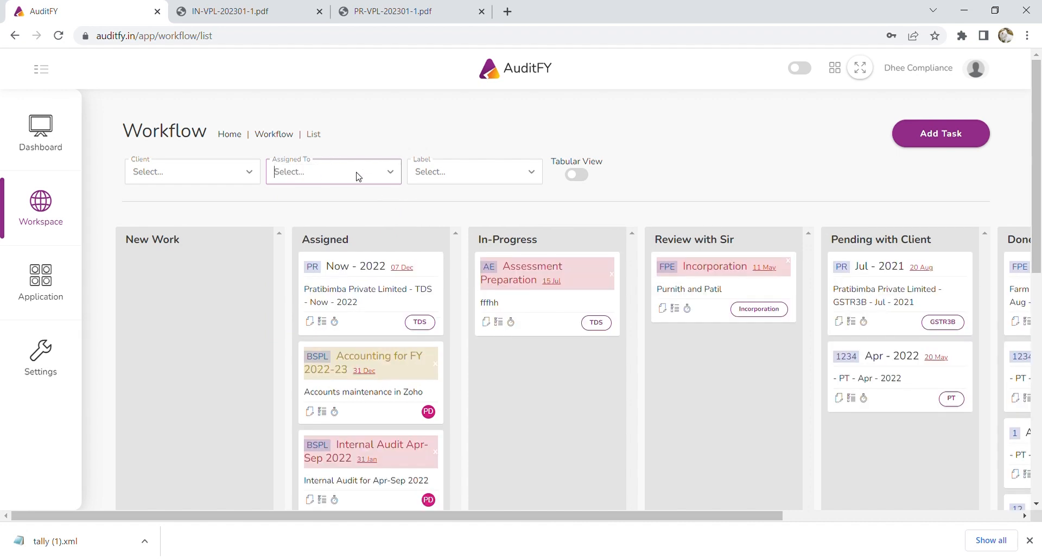
Filter the board by the TDS label, then replace it with PT.
click(458, 181)
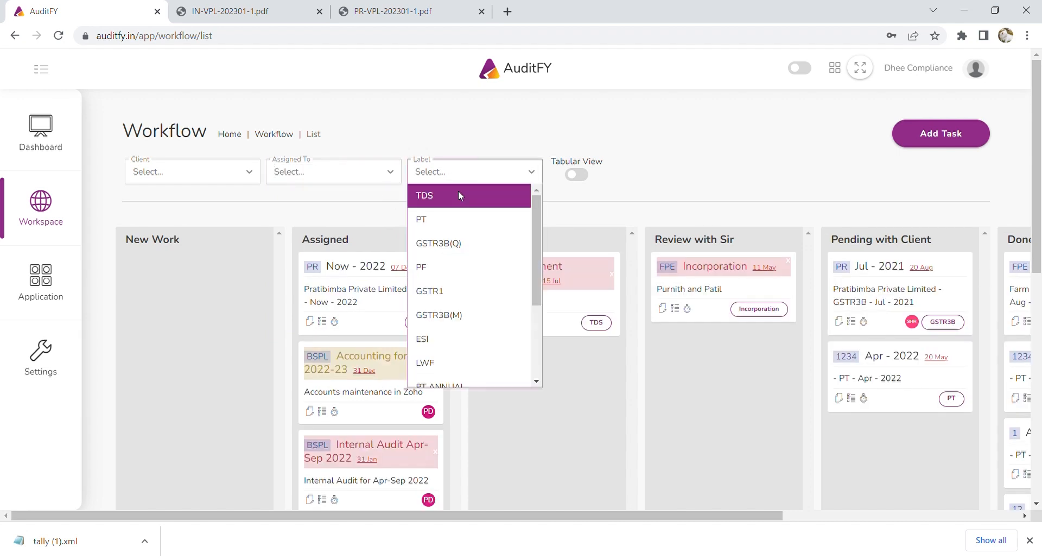
click(458, 193)
click(468, 179)
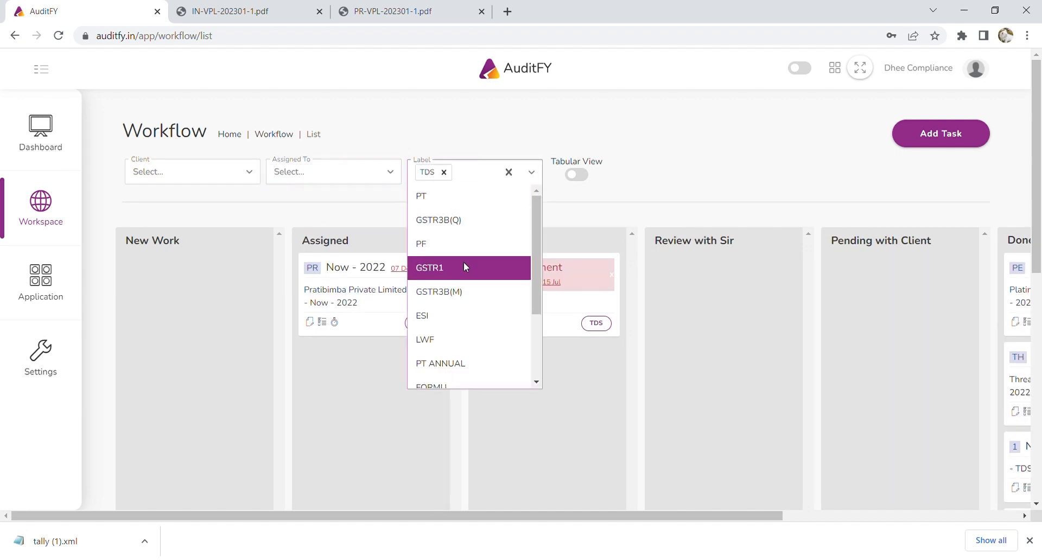
key(Escape)
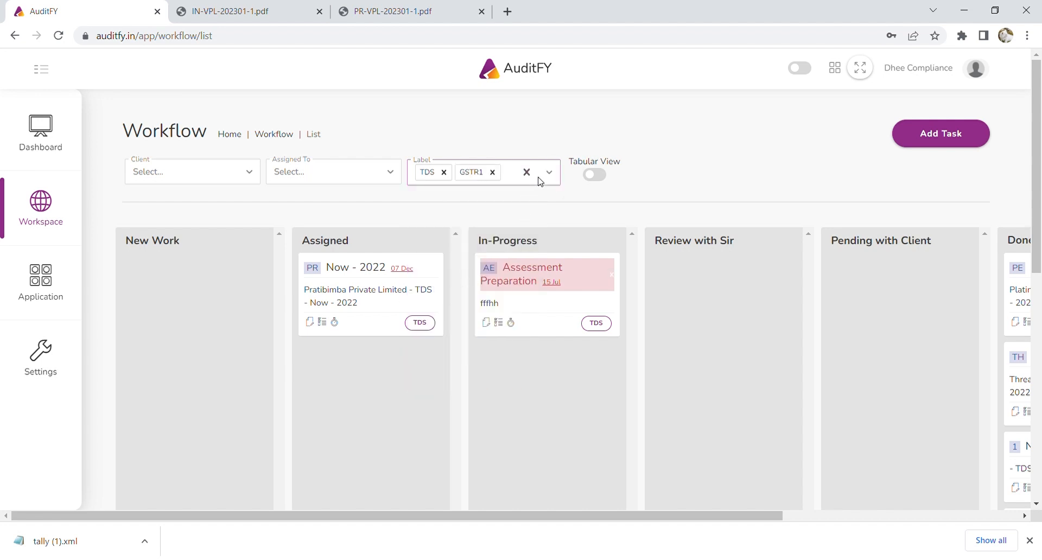
click(443, 173)
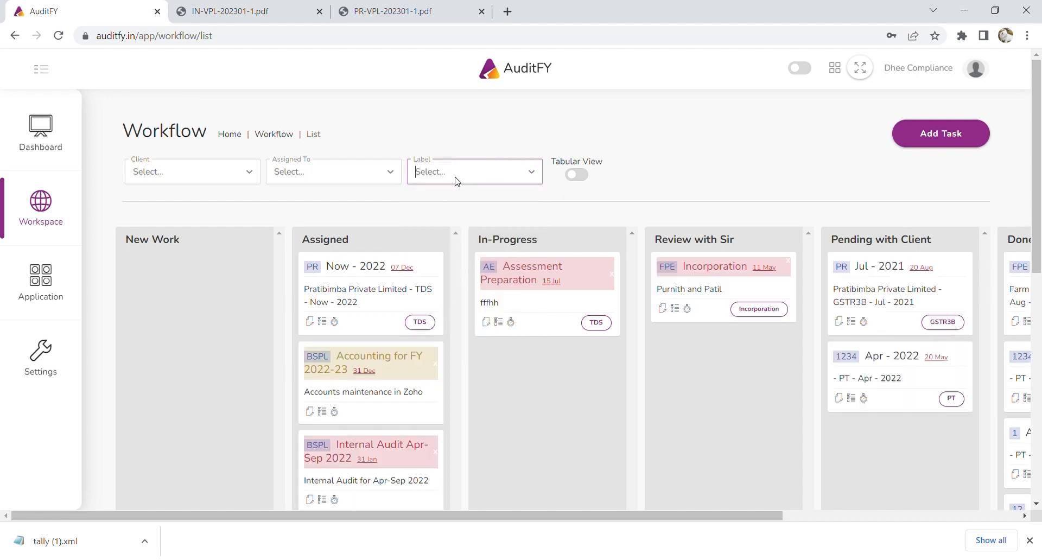
click(458, 174)
click(469, 227)
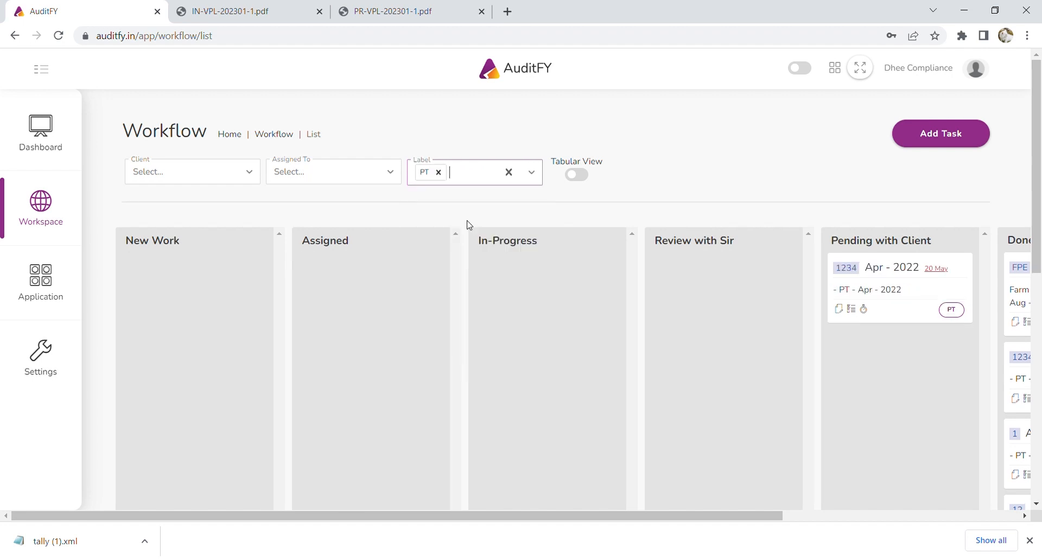
Swap PT for GSTR1, add GSTR3B(M) as a second label, and scroll the board right.
click(483, 173)
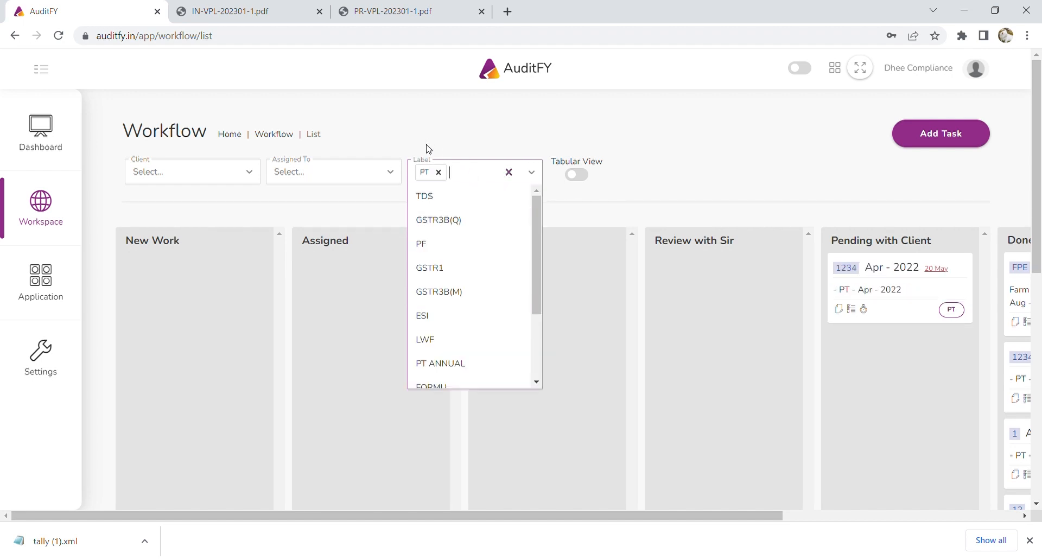
click(439, 173)
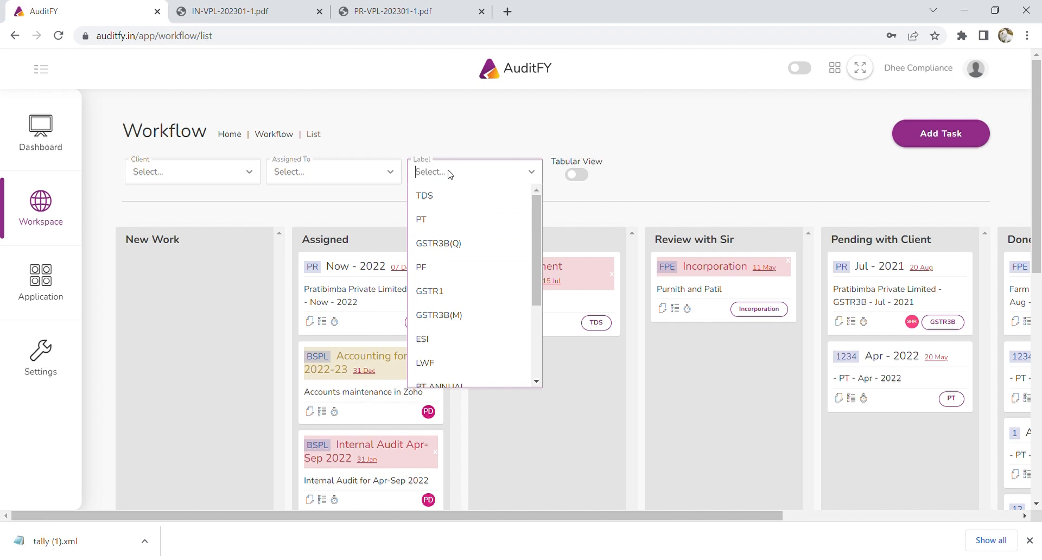
click(465, 280)
click(480, 179)
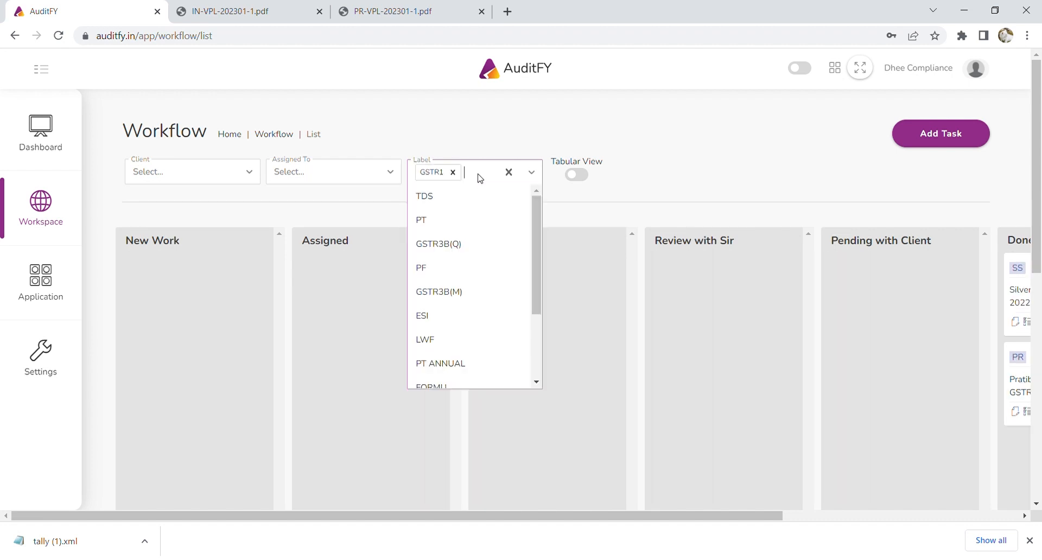
click(475, 293)
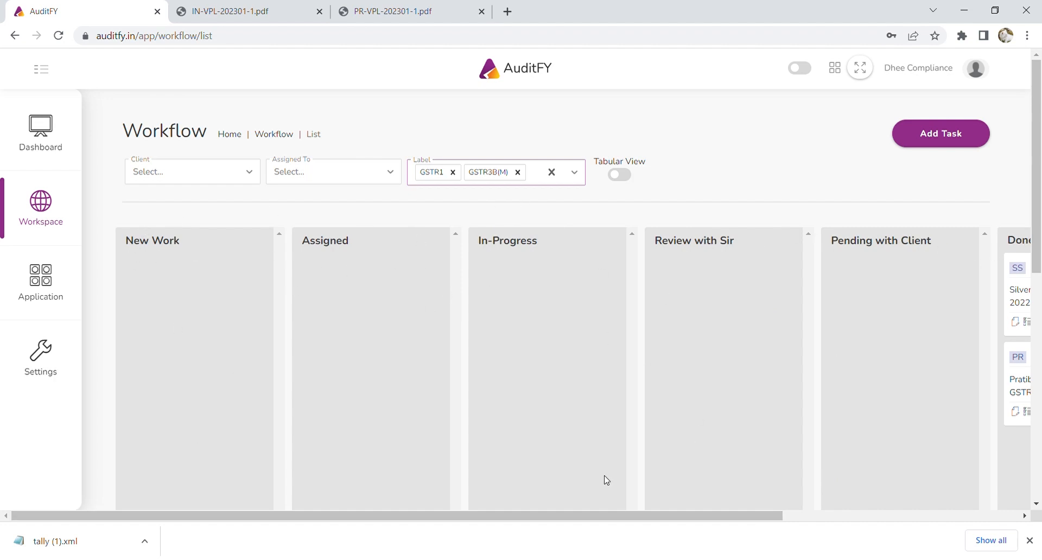
drag(588, 516, 385, 520)
Open Settings > Workflow > Category (New Work to Billing), then expand the Application and Workspace menus.
click(41, 359)
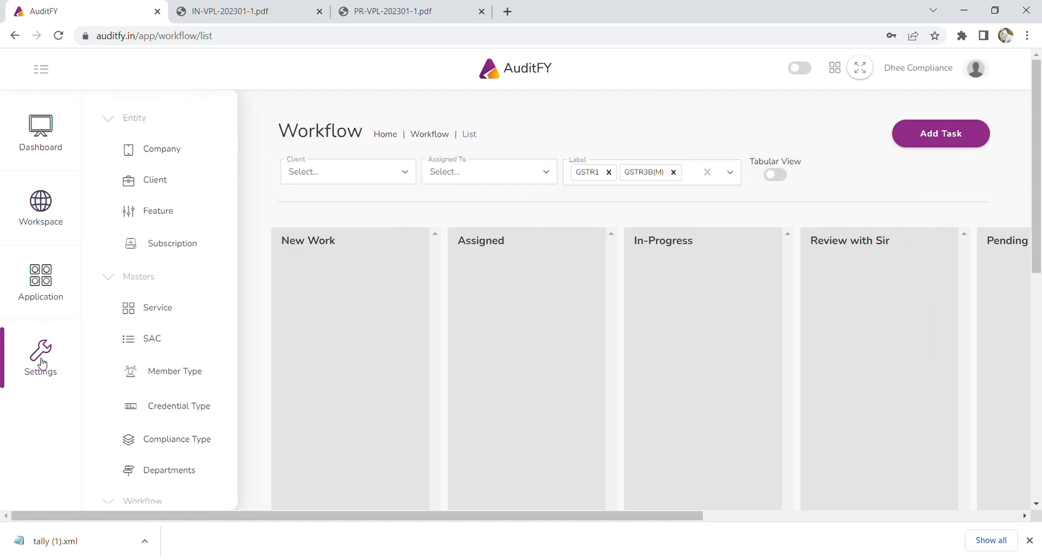
scroll(153, 389, down, 2)
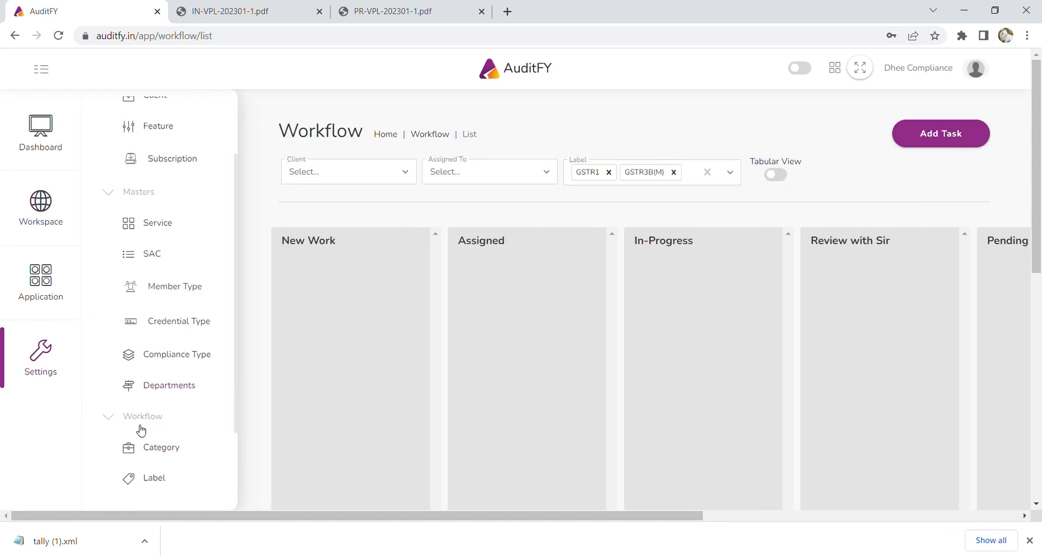
click(172, 450)
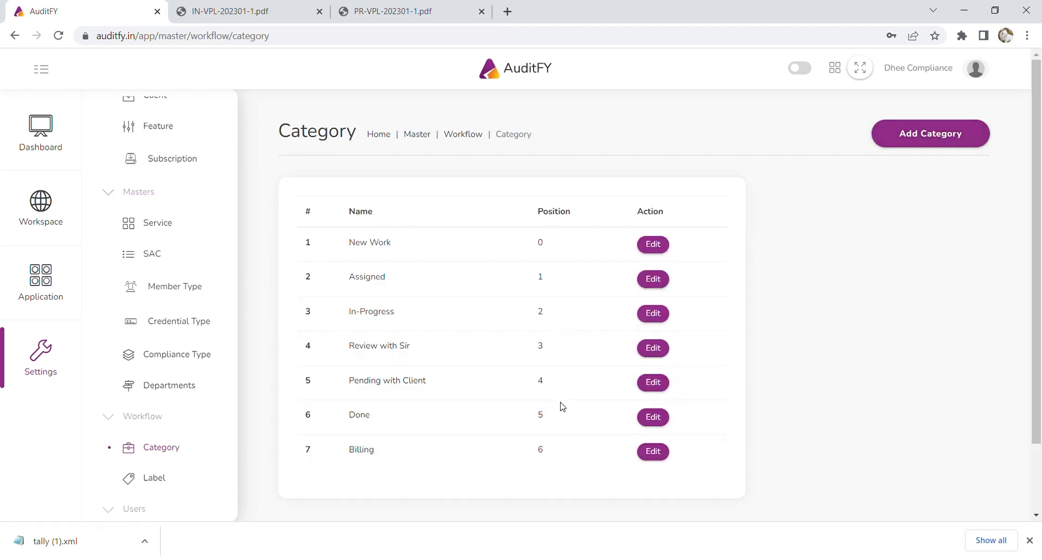
click(40, 295)
click(44, 213)
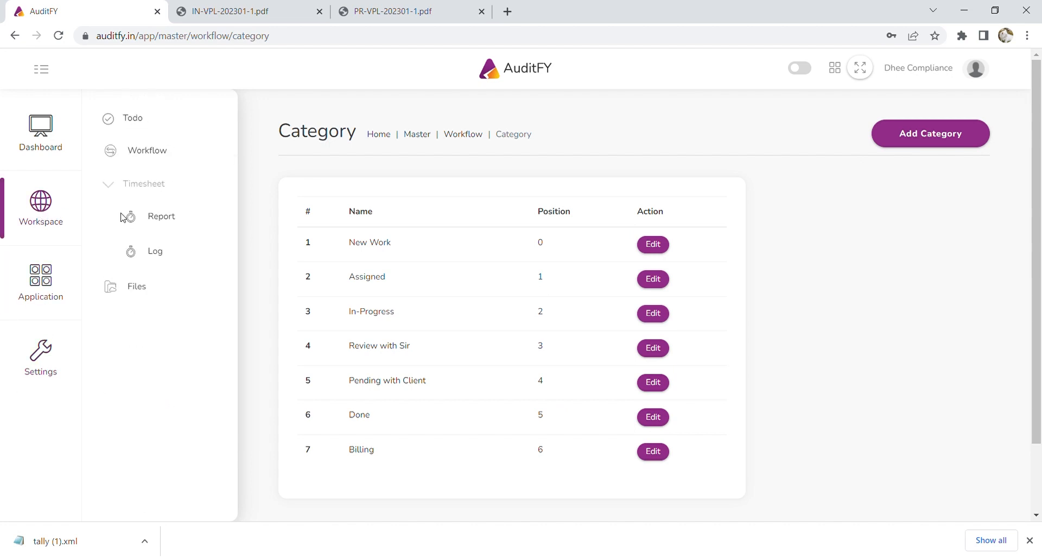
Return to the Workflow board with all assignees shown and open the Now - 2022 task's checklist.
click(163, 155)
click(502, 172)
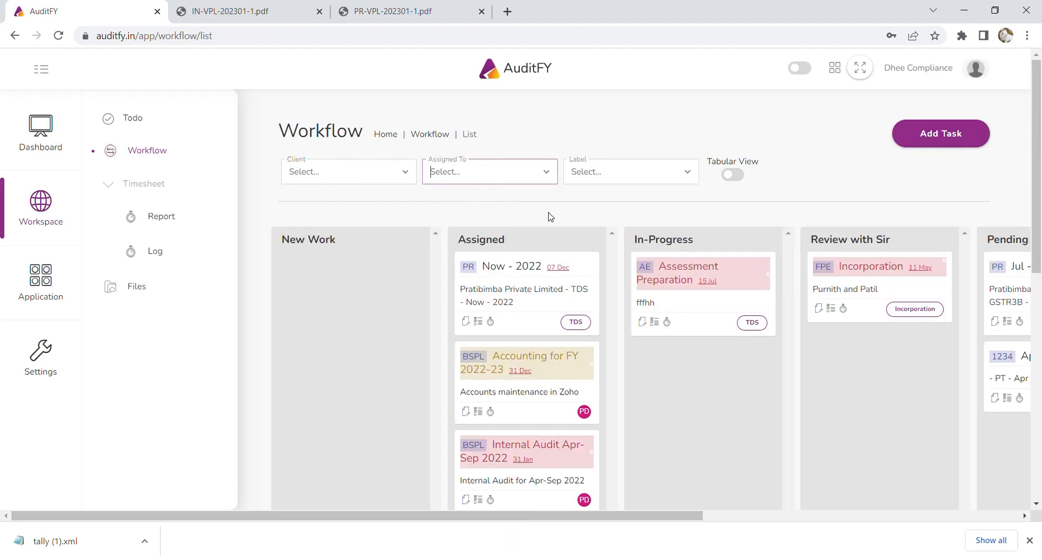
scroll(565, 460, down, 1)
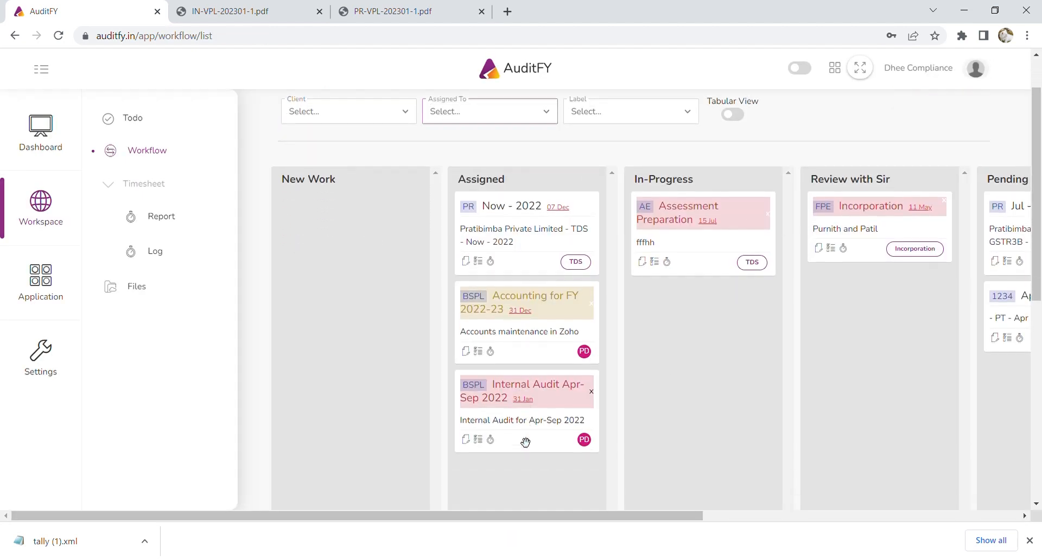
click(471, 256)
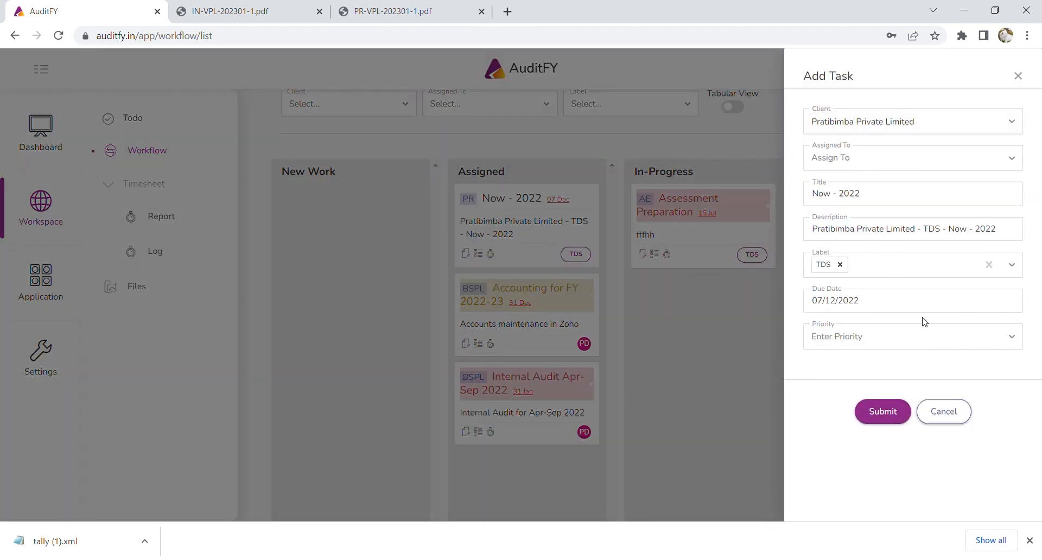
click(942, 411)
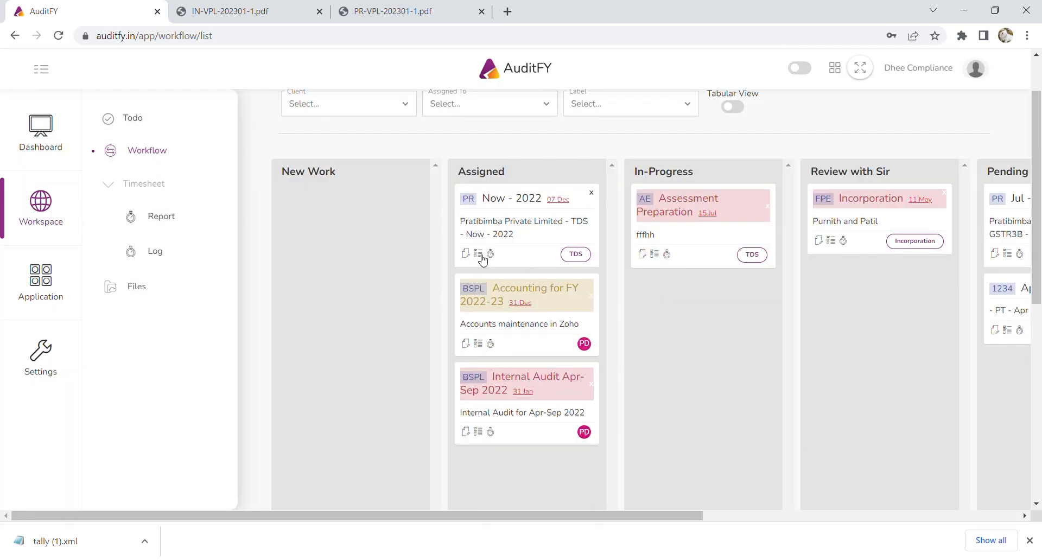
click(481, 257)
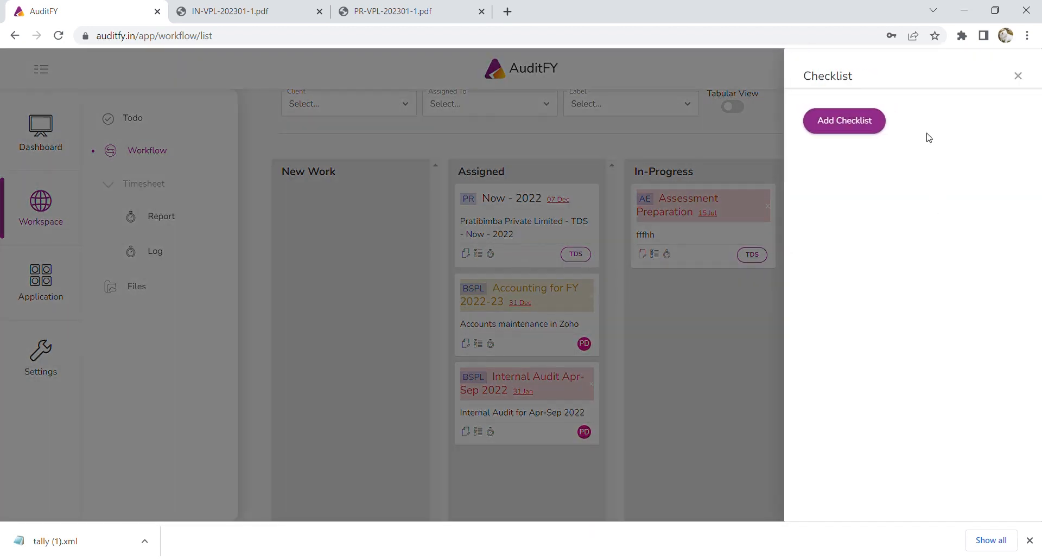
Add checklist items Collect Data and Check Oltas.
click(845, 122)
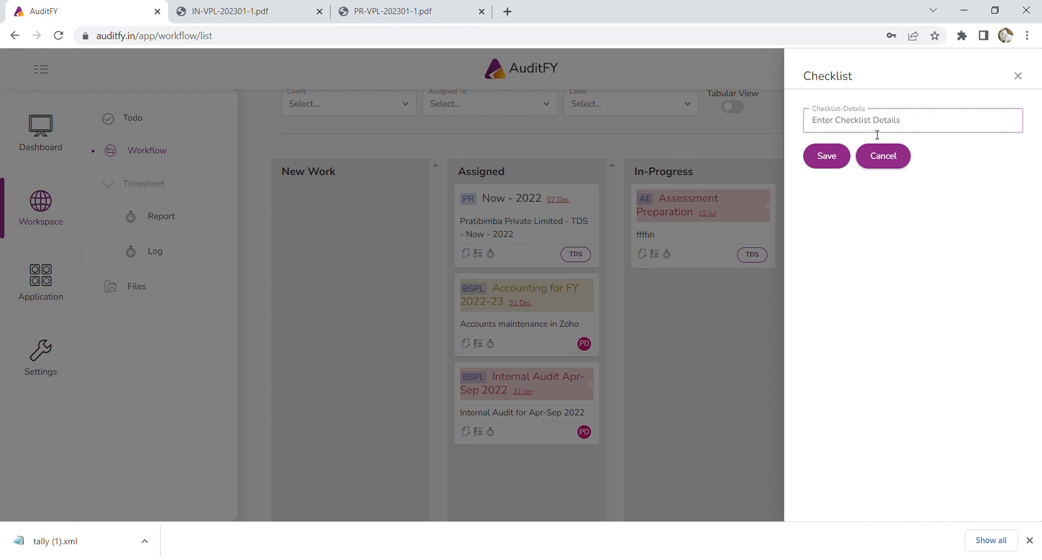
text(Collect Data)
click(821, 159)
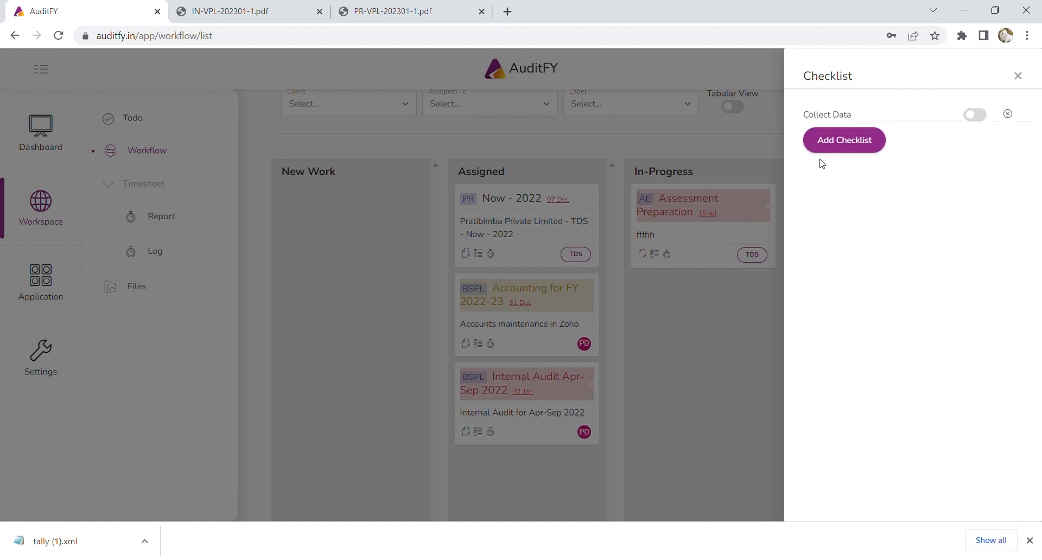
click(860, 147)
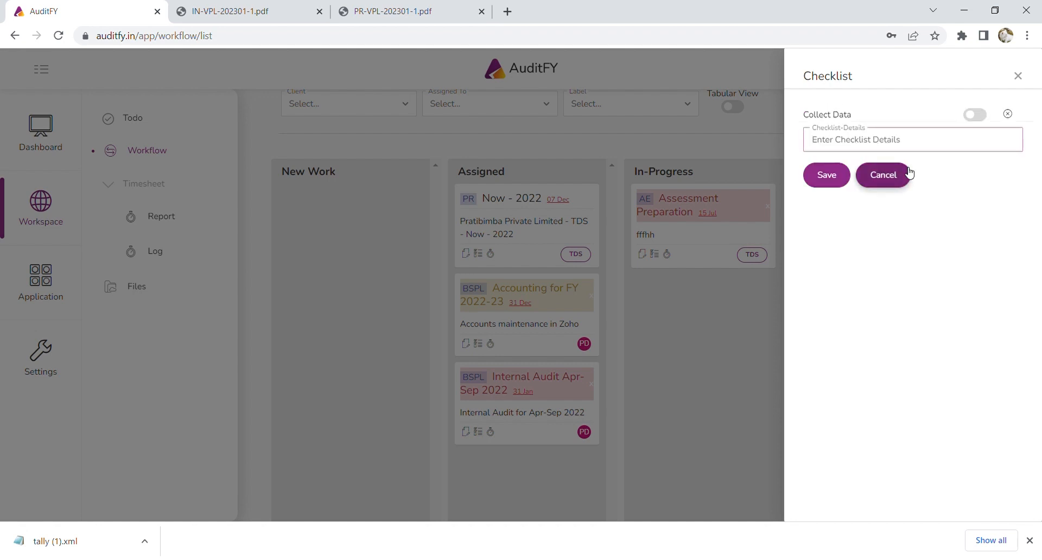
text(Check Oltas)
click(845, 176)
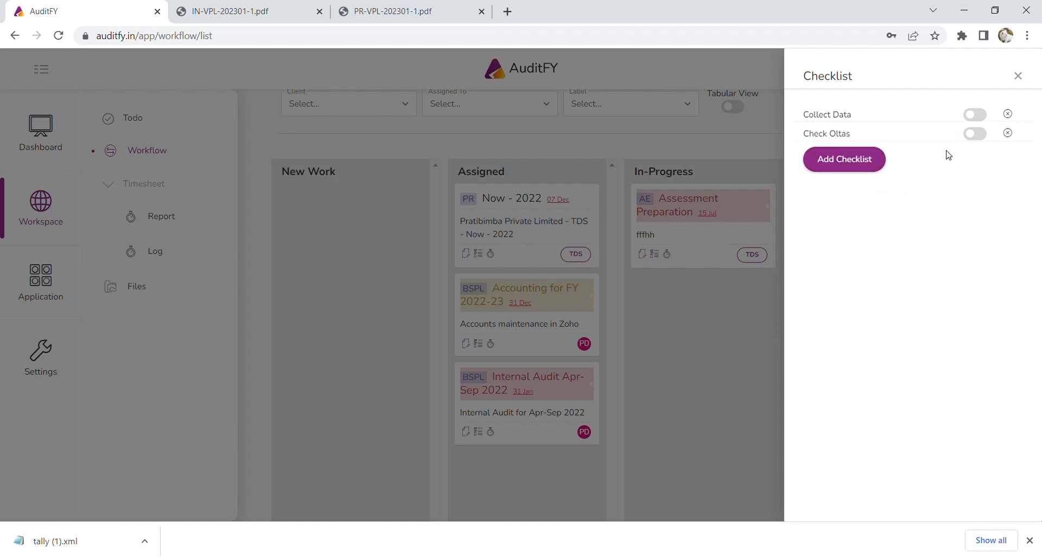
click(980, 115)
click(980, 134)
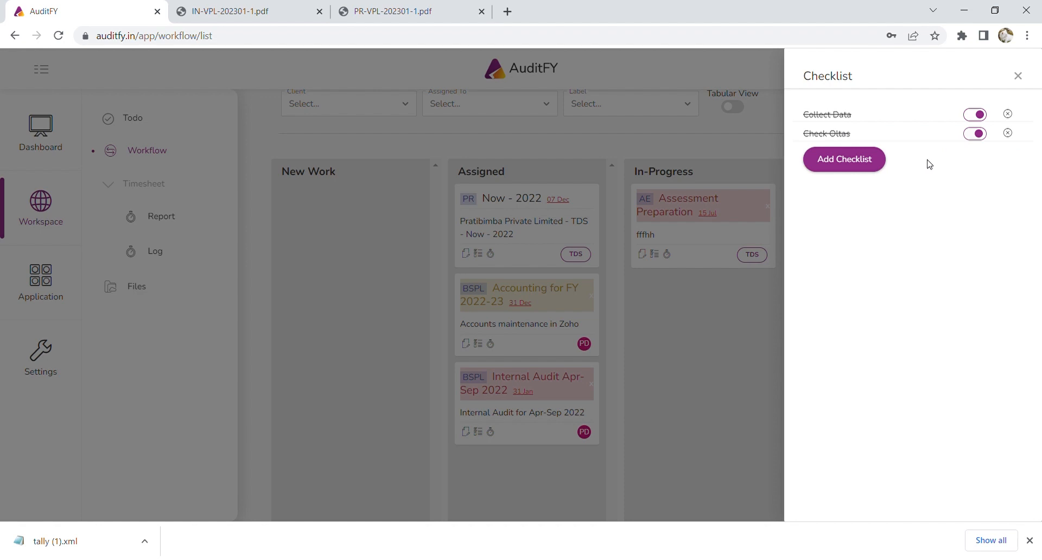
click(977, 116)
click(979, 135)
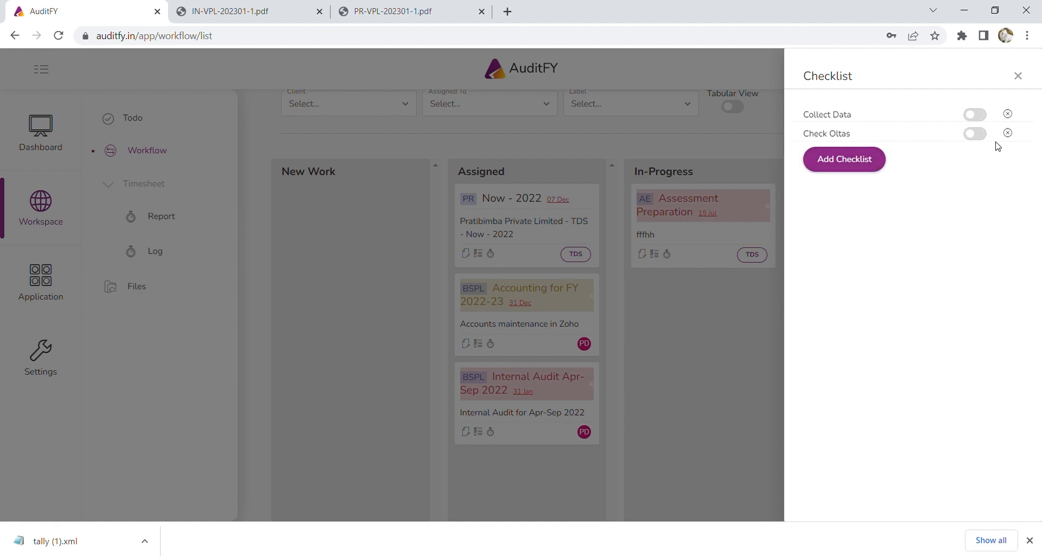
Add a third item Create RPU, mark Collect Data and Check Oltas done, and close the checklist.
click(864, 164)
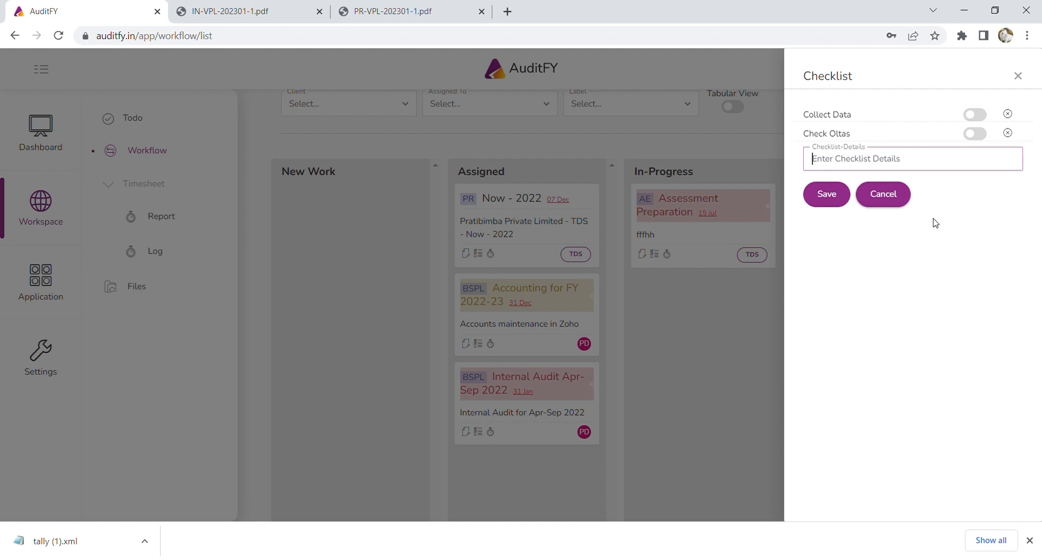
text(Create RPU)
click(820, 195)
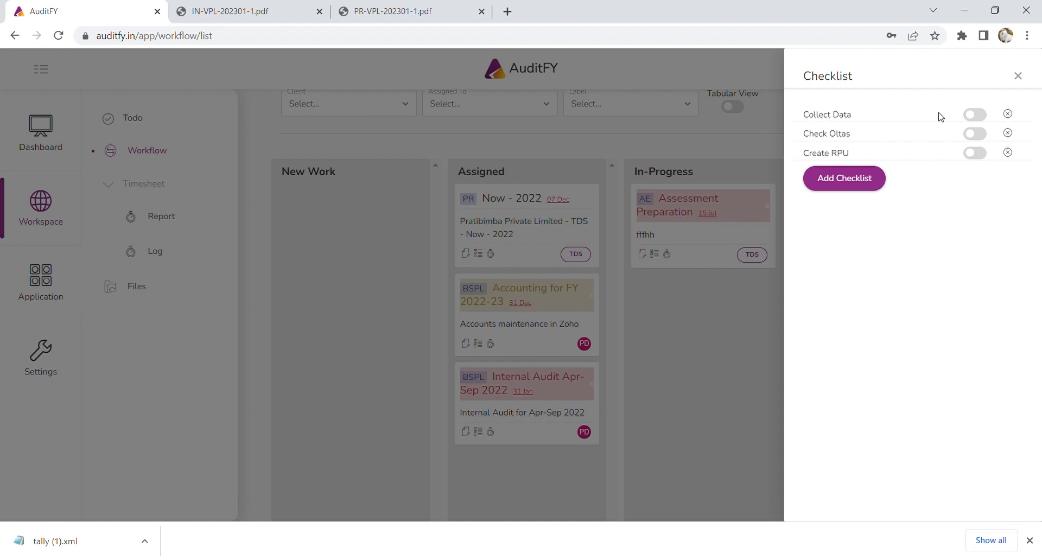
click(975, 114)
click(976, 134)
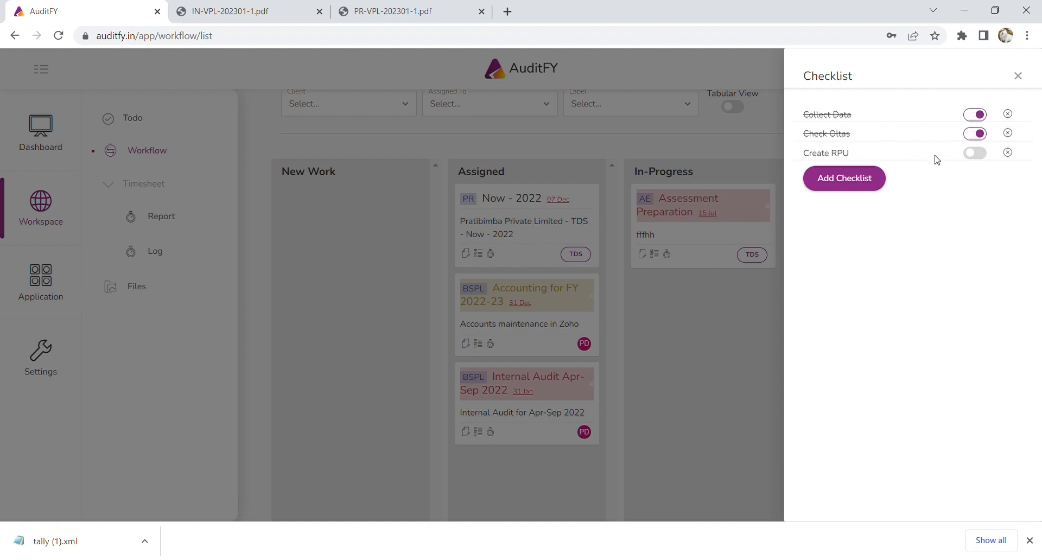
click(1018, 76)
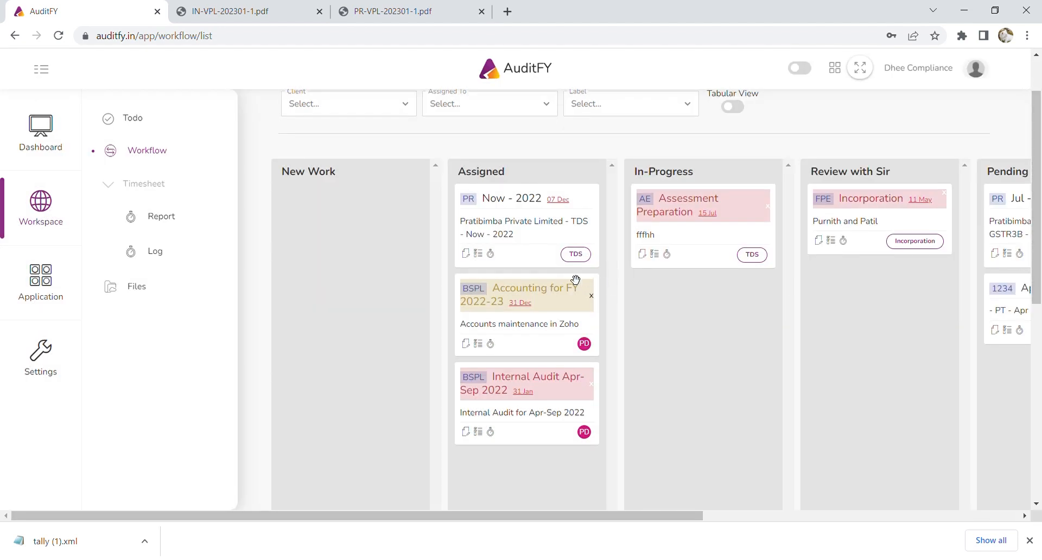
Log time on the Now - 2022 task: 3 hours 10 minutes dated 14 January 2023.
click(492, 255)
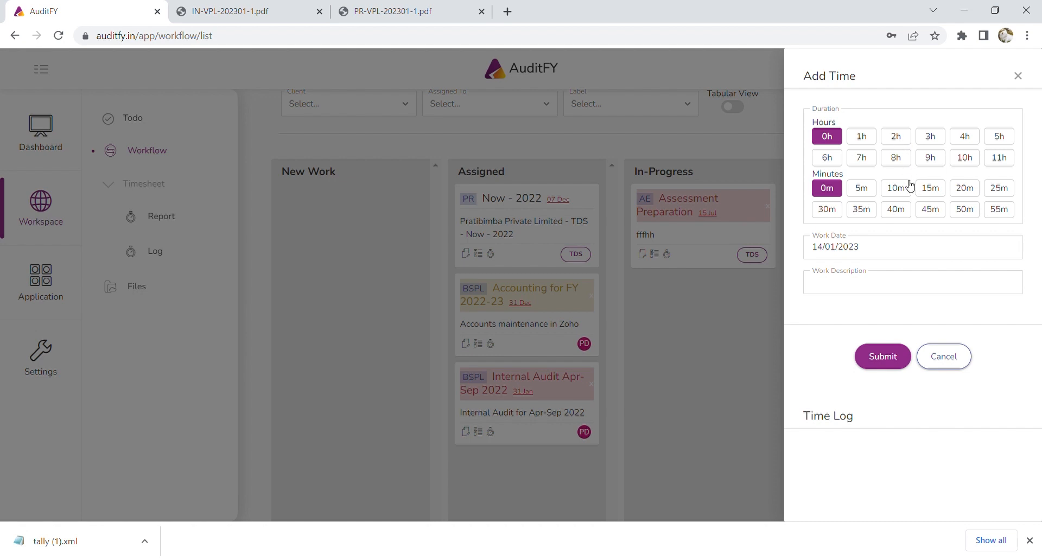
click(933, 143)
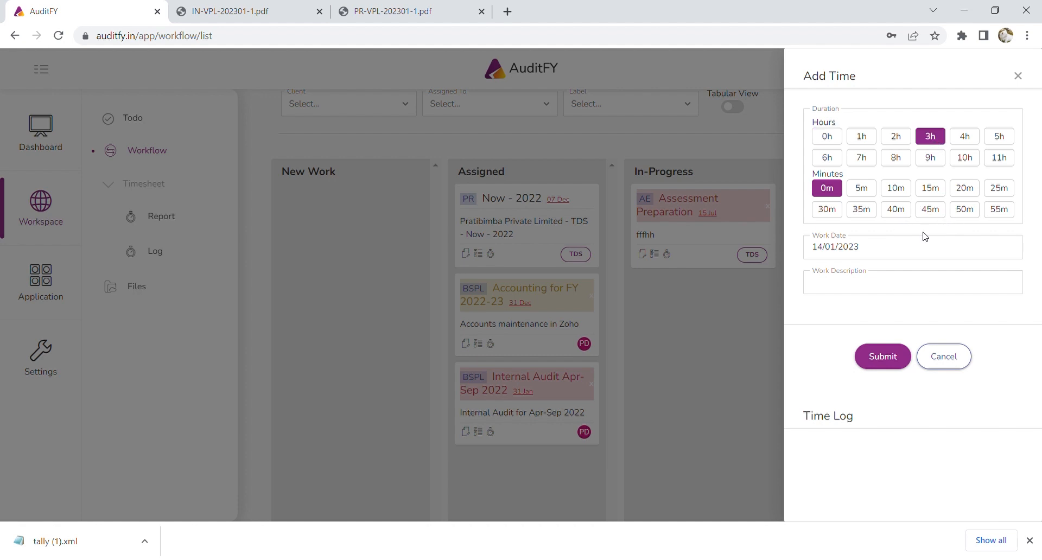
click(887, 253)
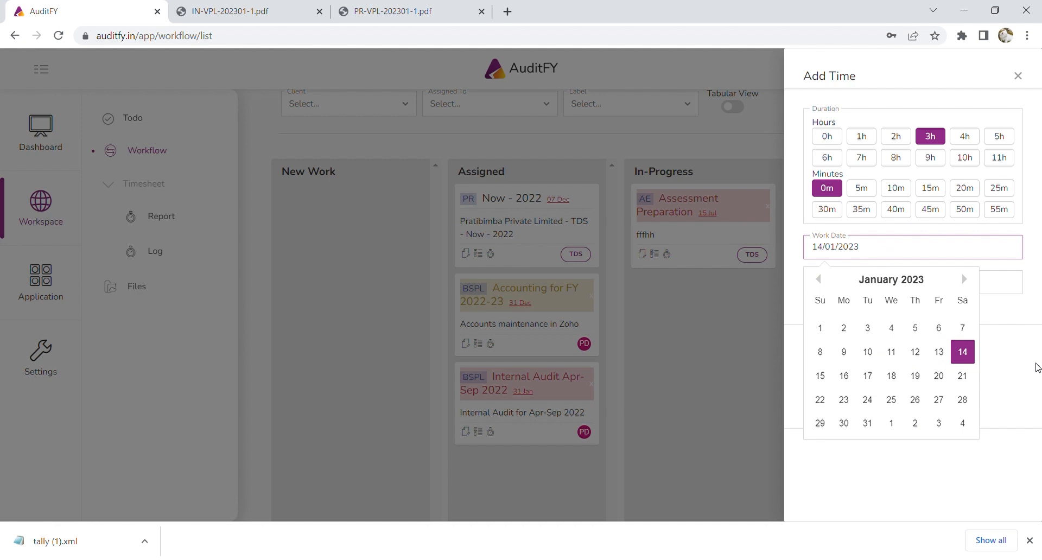
click(967, 356)
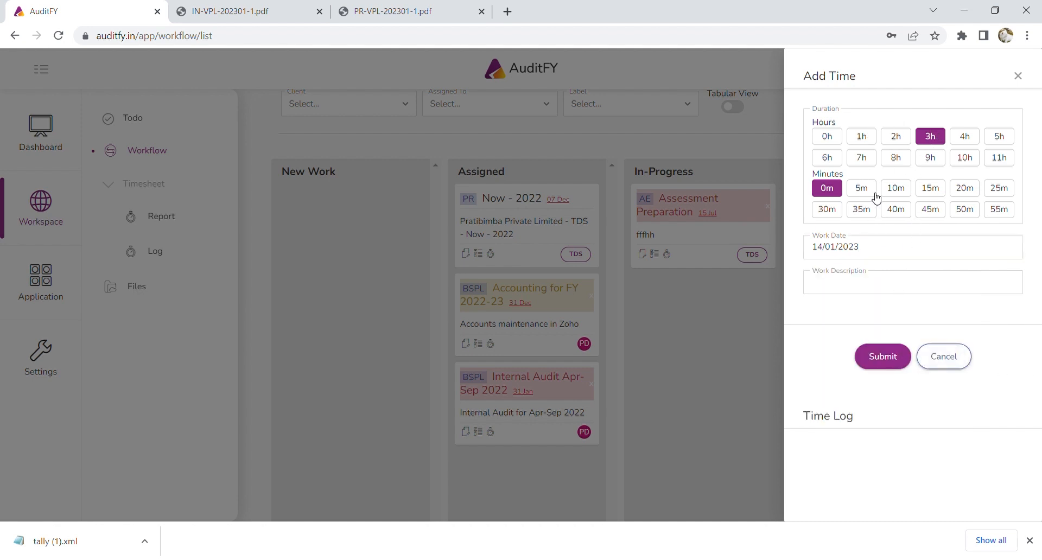
click(902, 196)
Describe it as 'Data collected, summarised, differences discussed with client, reworked', submit, then review the time log.
click(916, 289)
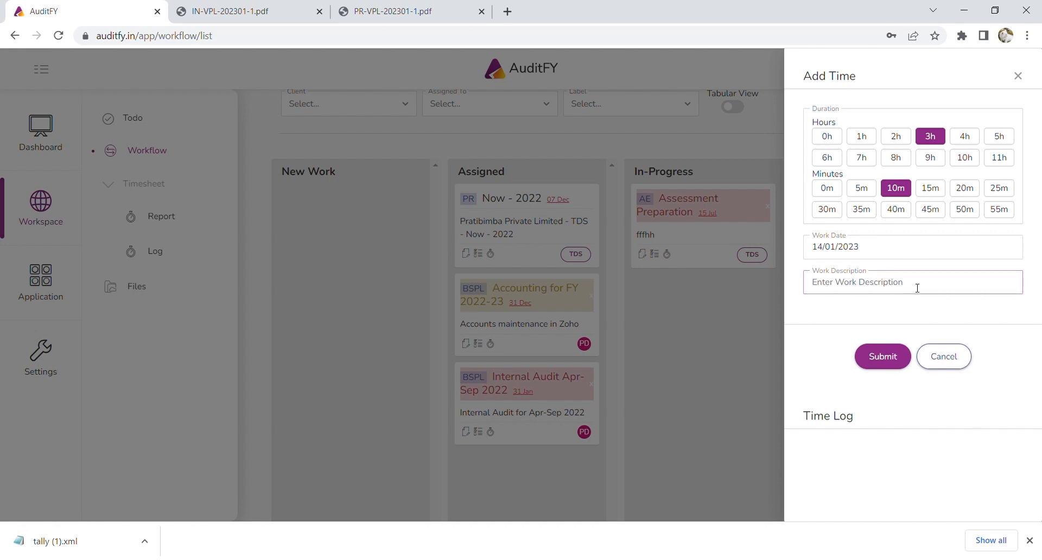
text(Data collected, summarised,)
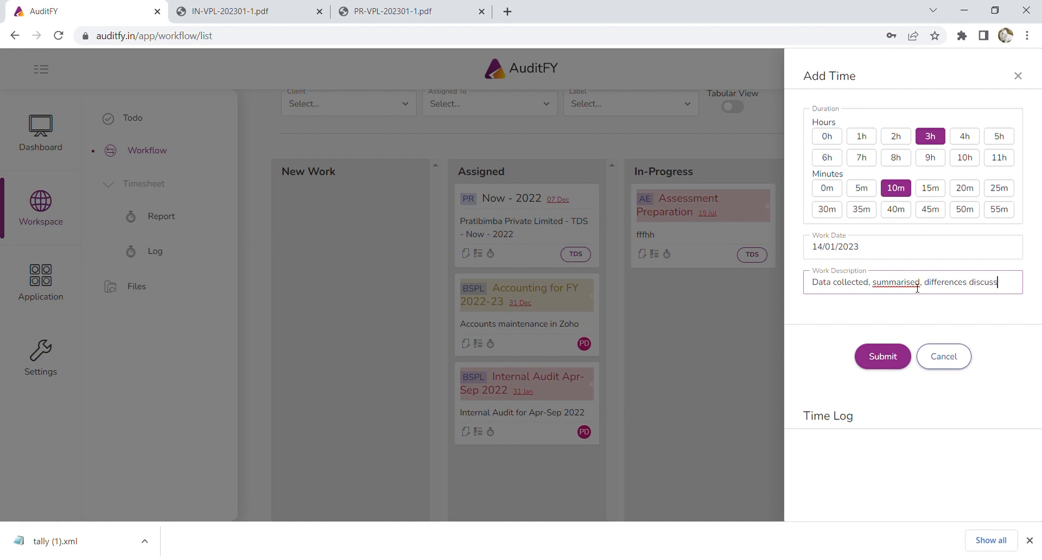
text(differences discussed with client,)
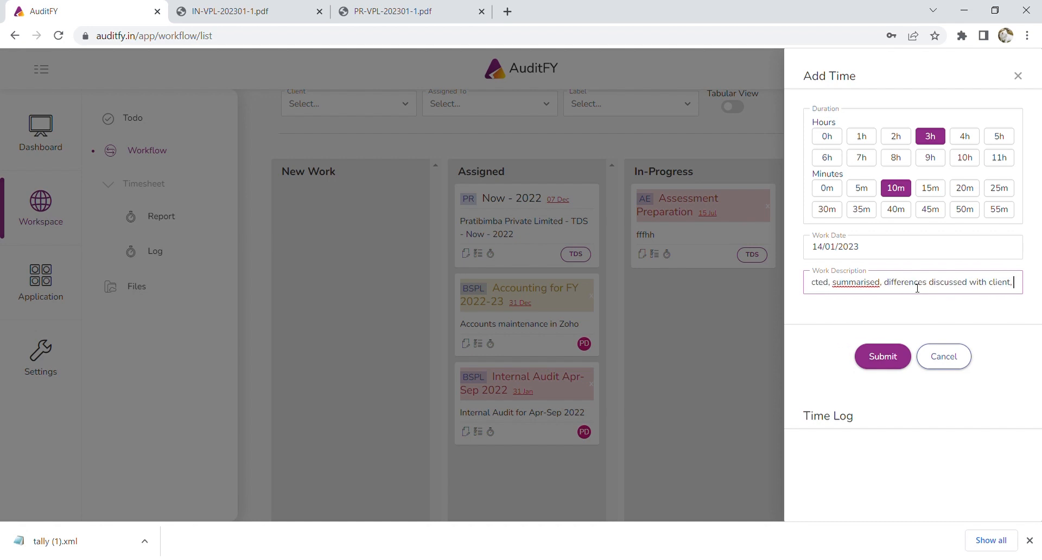
text( reworkk)
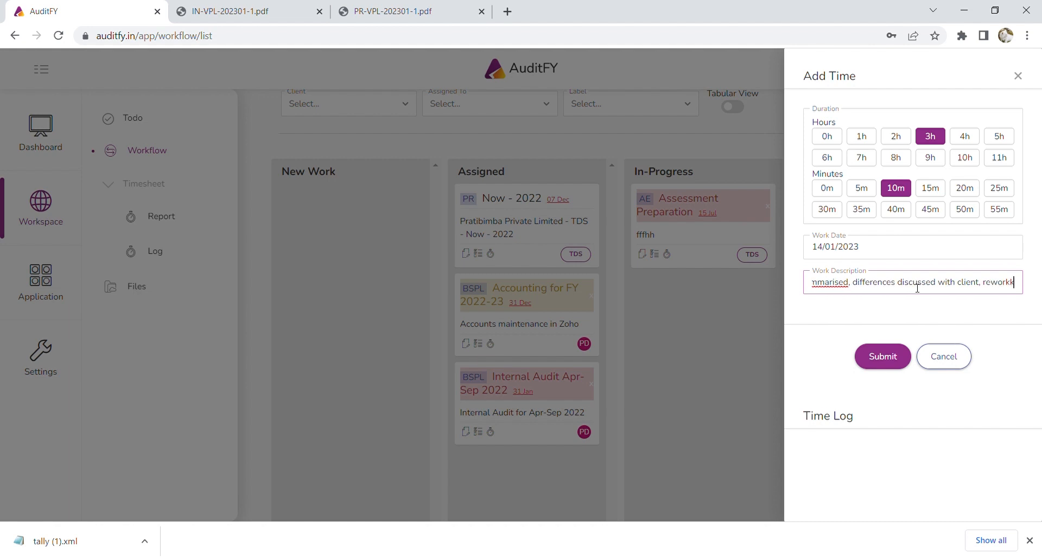
key(BackSpace)
text(ed)
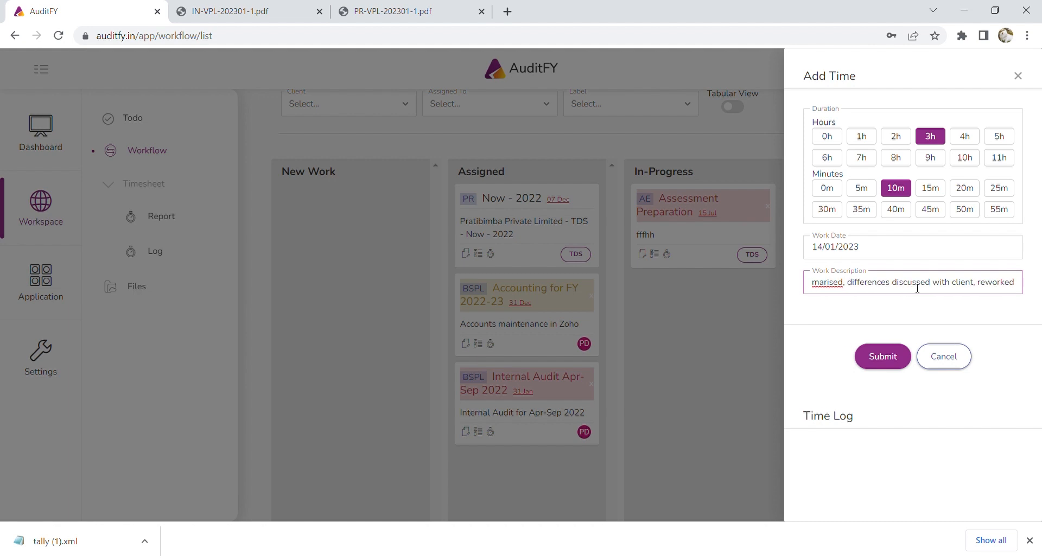
click(883, 356)
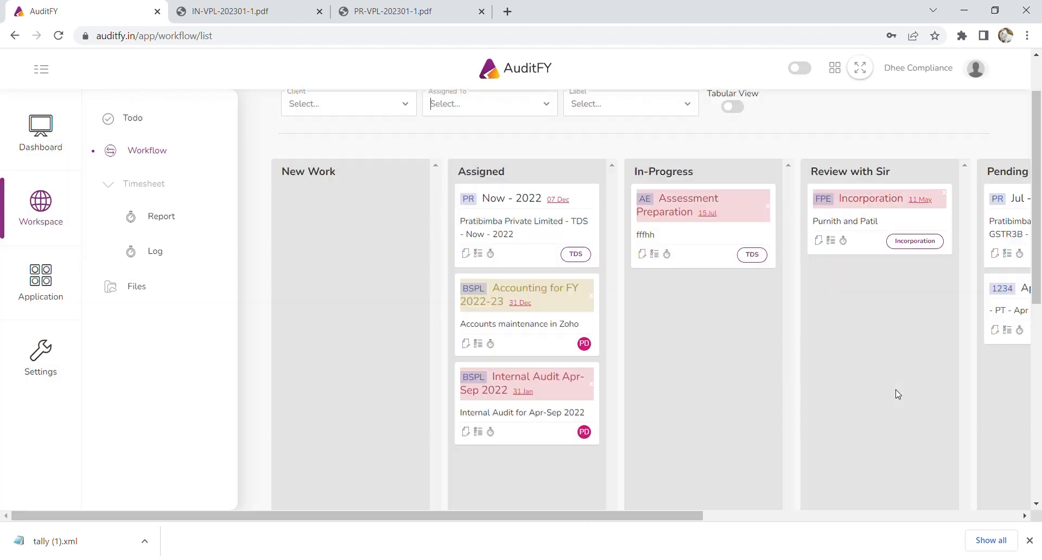
click(495, 257)
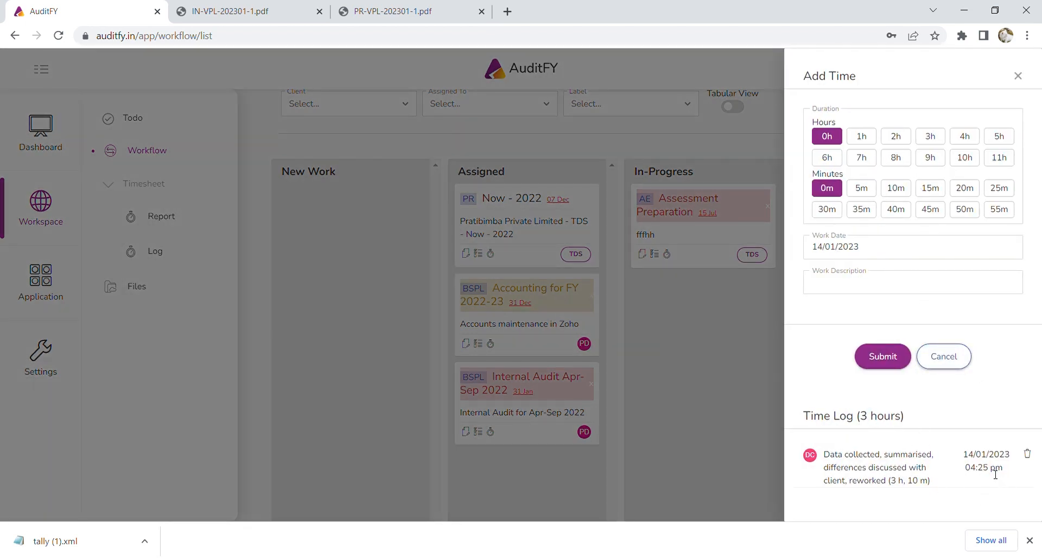
click(803, 387)
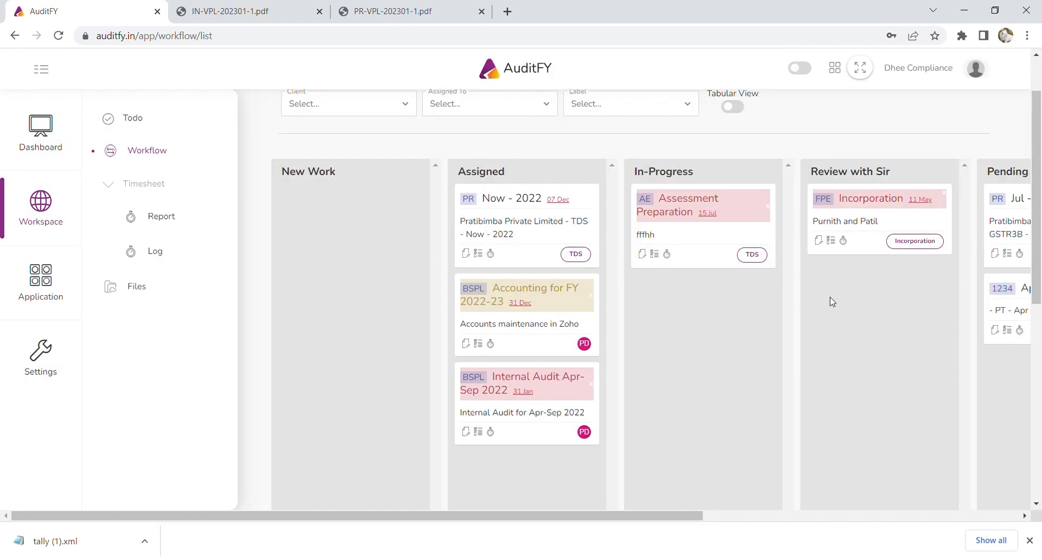
Review the January 2023 Timesheet Report, moving the User field in the pivot and back, then return to the dashboard.
click(156, 220)
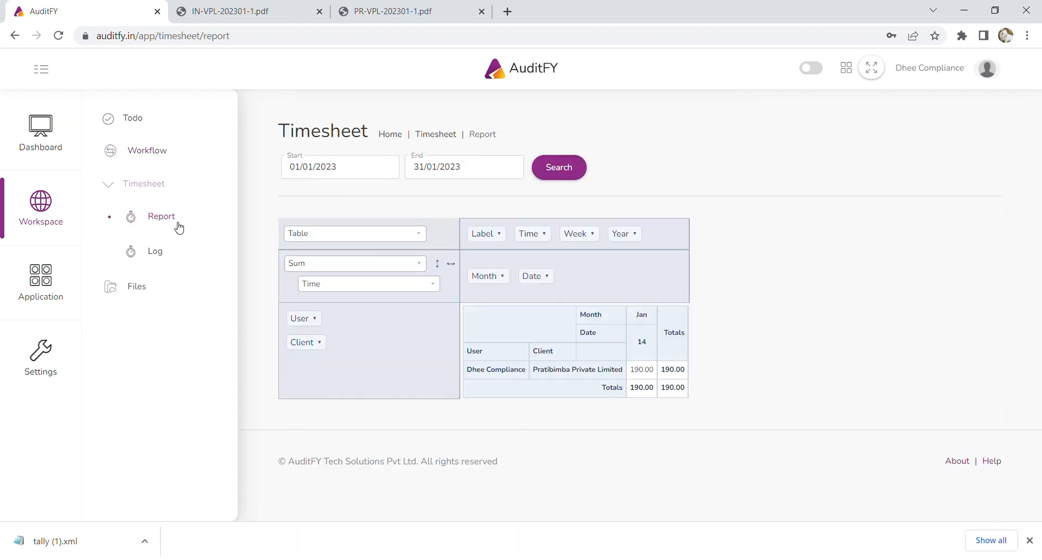
click(315, 321)
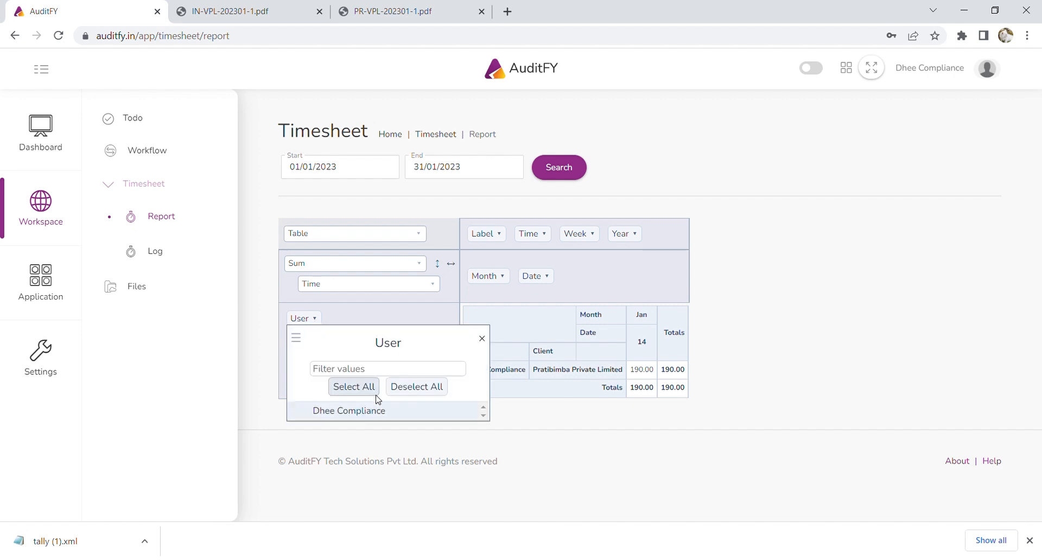
click(482, 339)
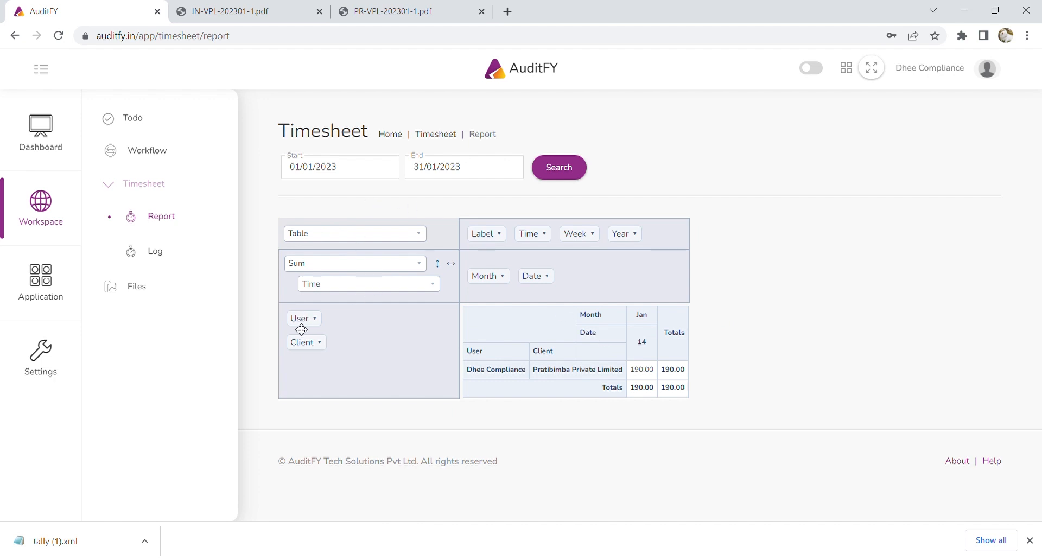
drag(343, 325, 312, 356)
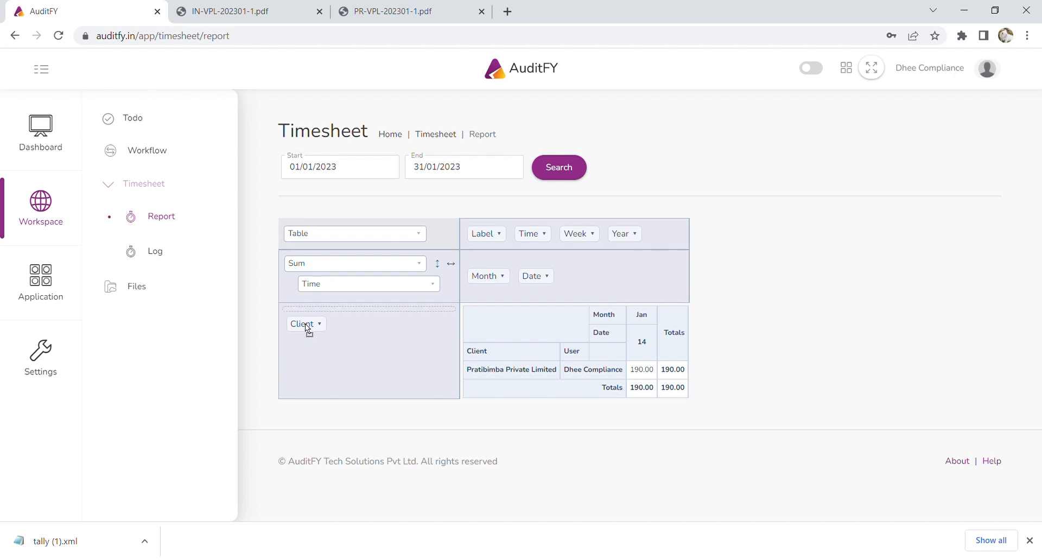
drag(305, 324, 307, 313)
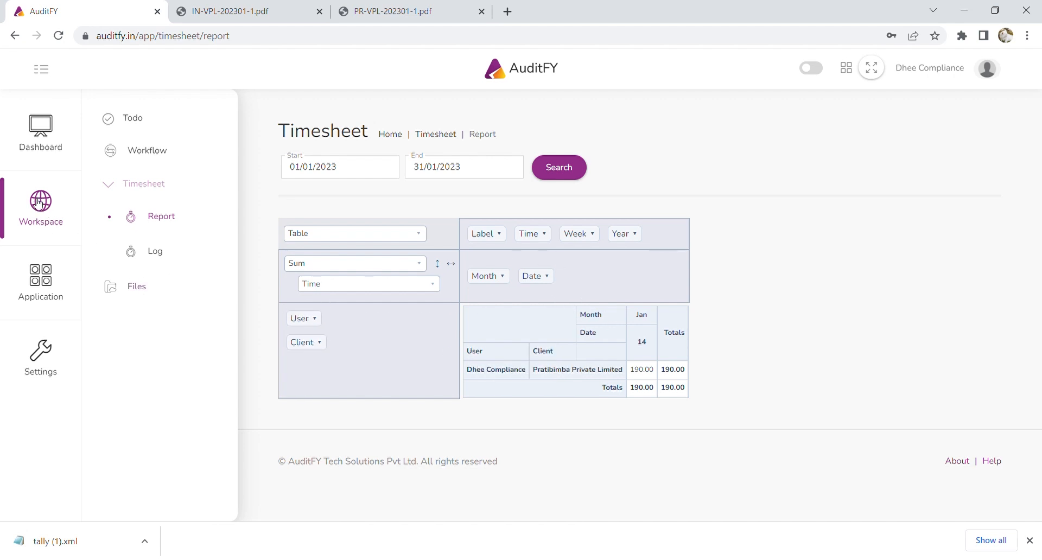
click(39, 136)
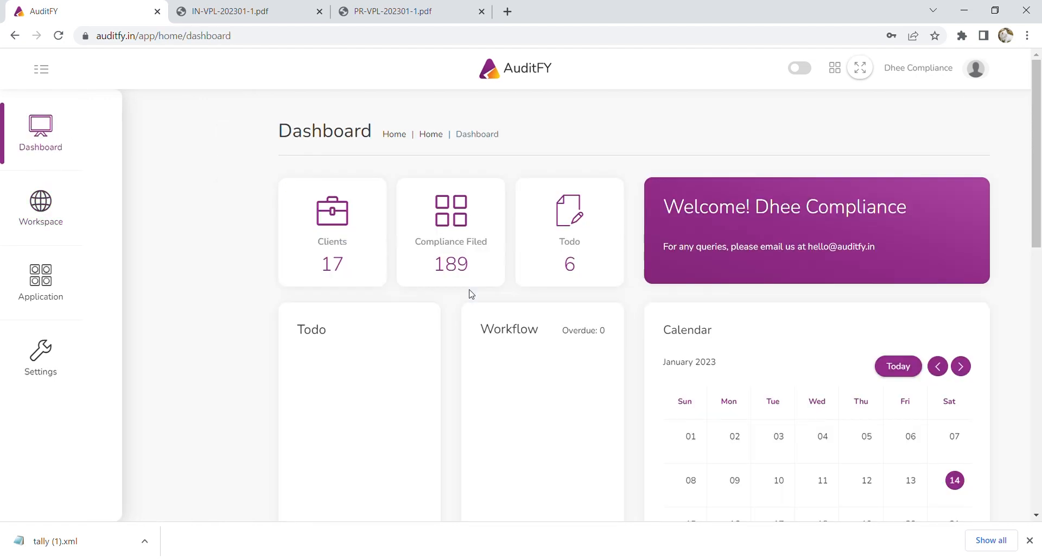
Close the browser download bar and scroll through the dashboard's Todo, Workflow and calendar panels.
click(1030, 541)
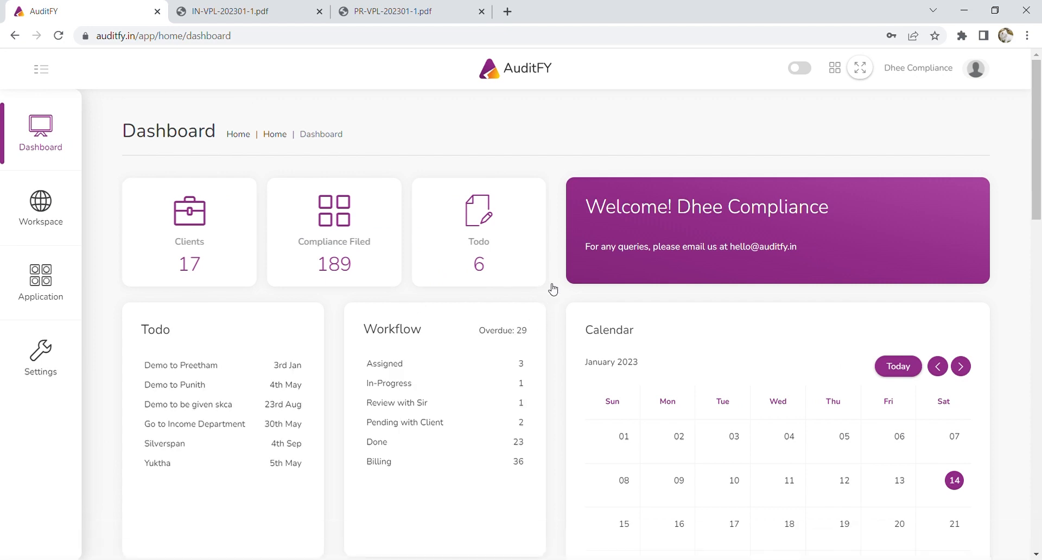
scroll(553, 289, down, 3)
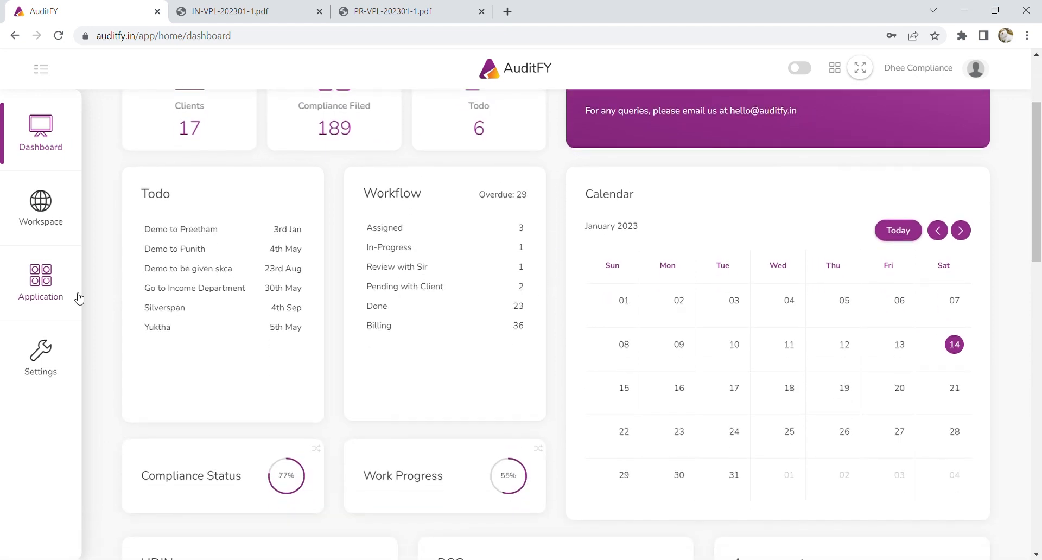
click(48, 287)
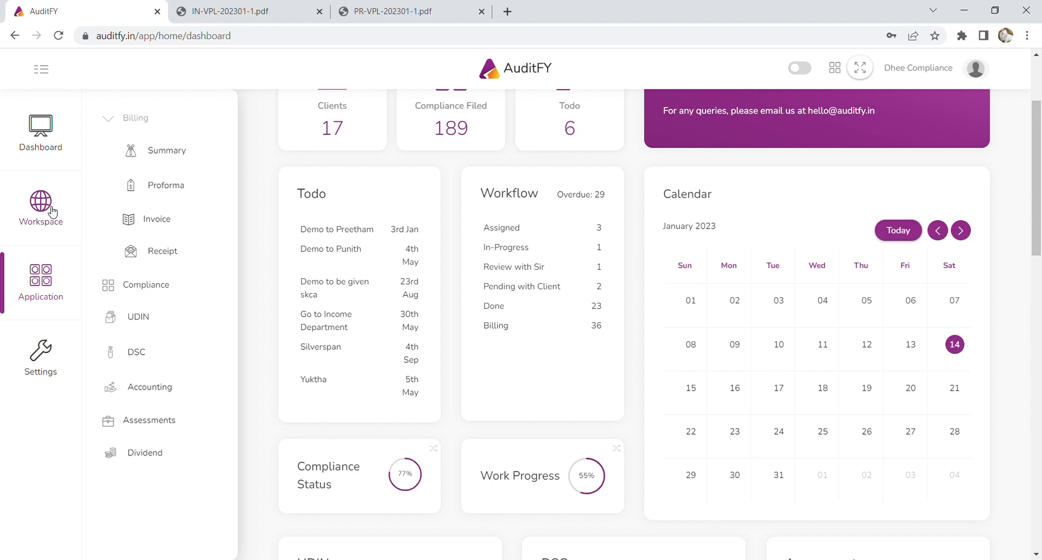
click(49, 145)
scroll(677, 323, down, 3)
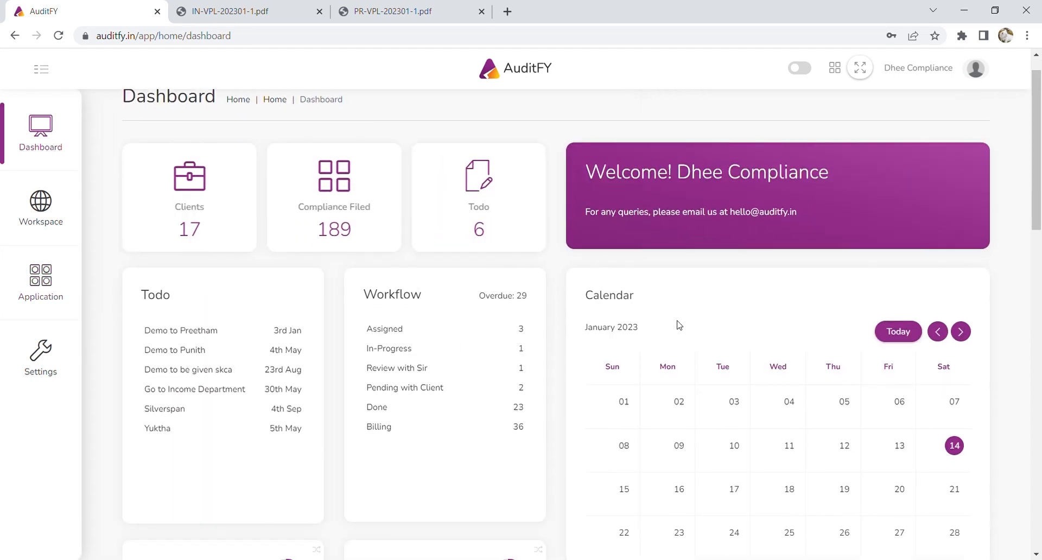
scroll(492, 345, down, 1)
scroll(493, 345, up, 4)
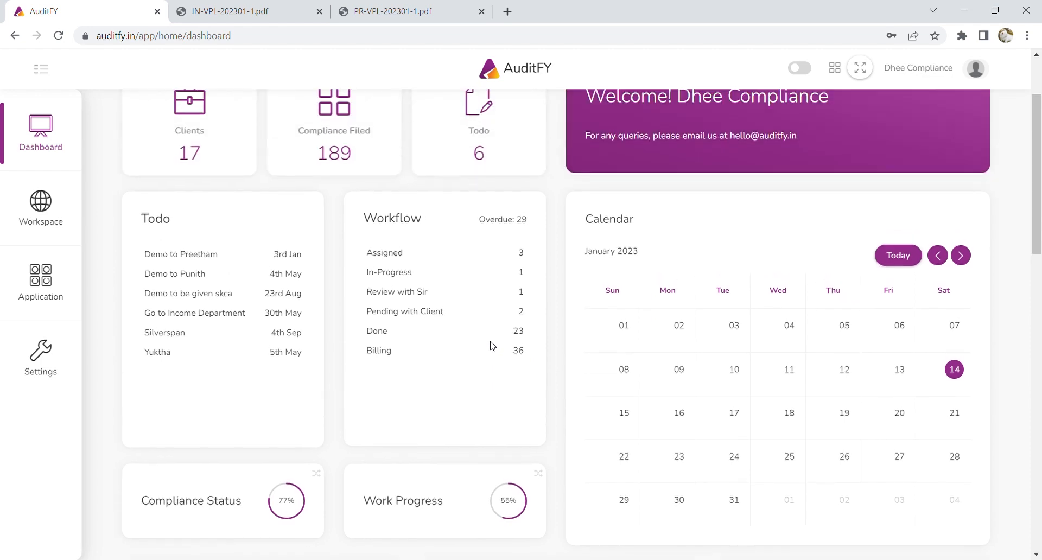
scroll(489, 344, down, 2)
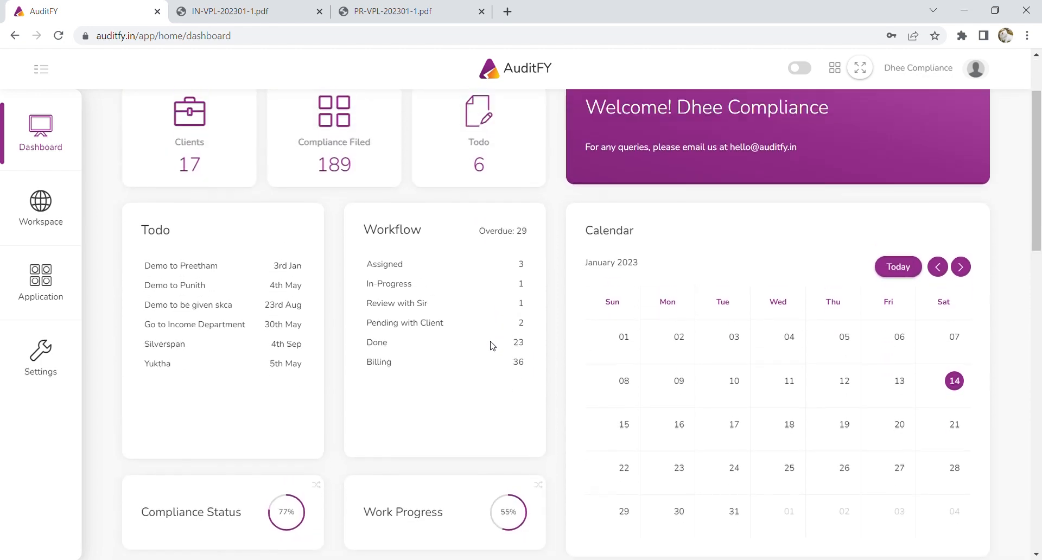
scroll(488, 345, up, 2)
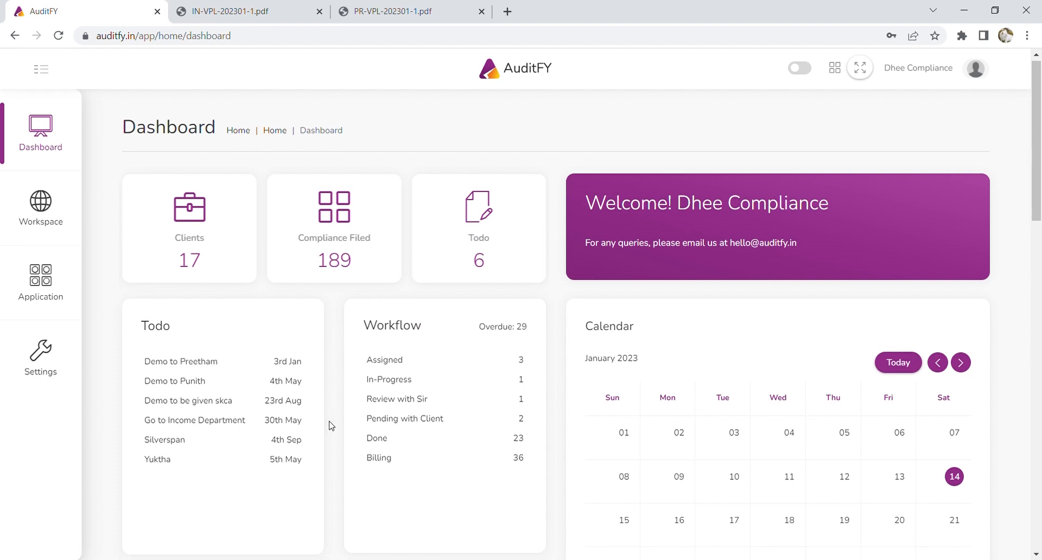
scroll(329, 422, down, 7)
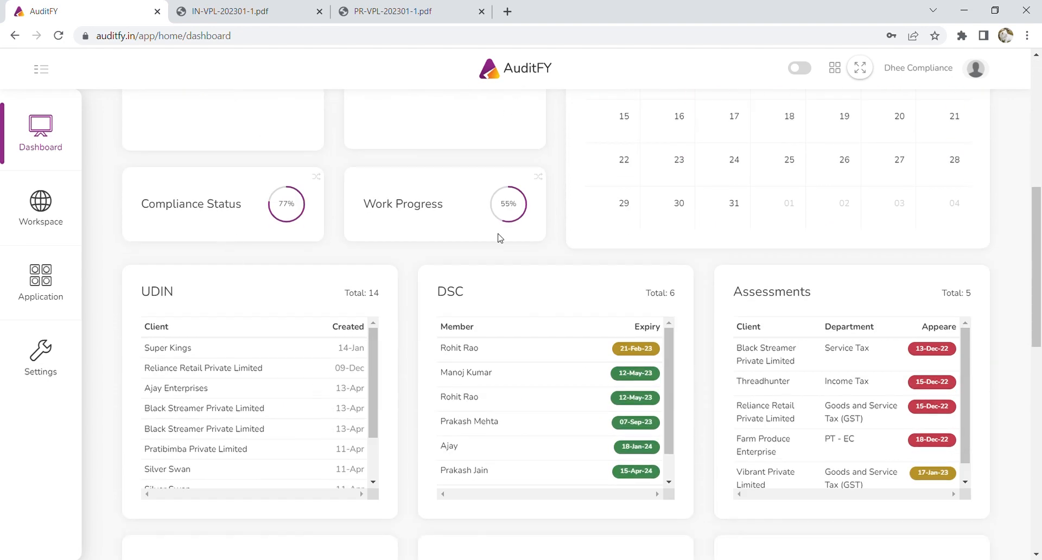
scroll(418, 347, down, 2)
scroll(561, 282, down, 1)
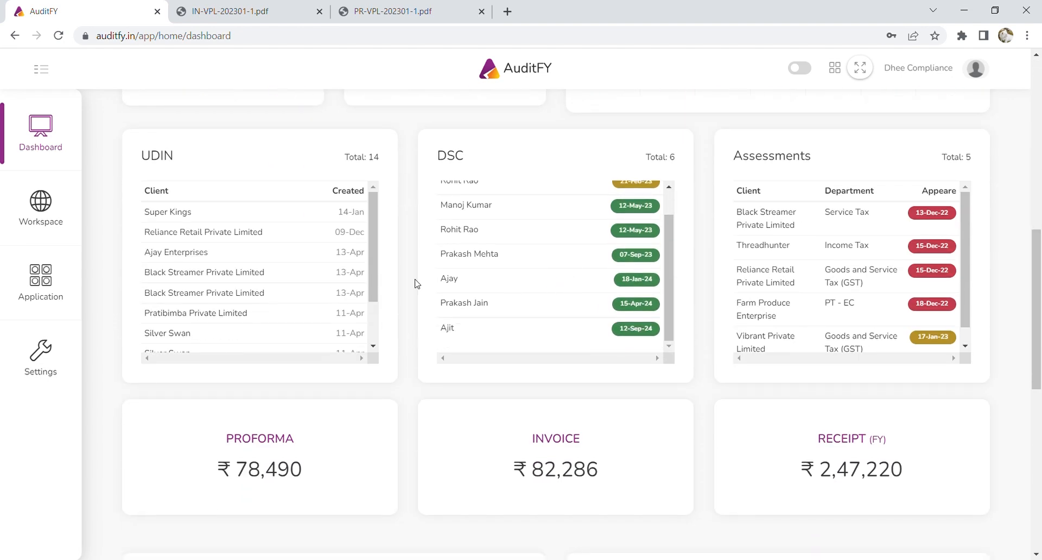
scroll(304, 284, up, 3)
scroll(375, 284, down, 2)
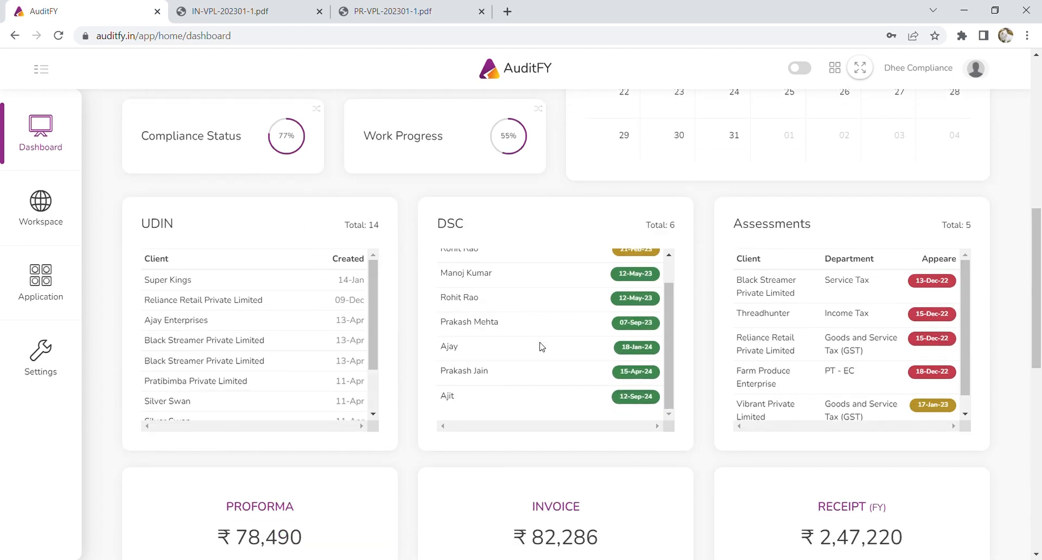
scroll(543, 347, up, 1)
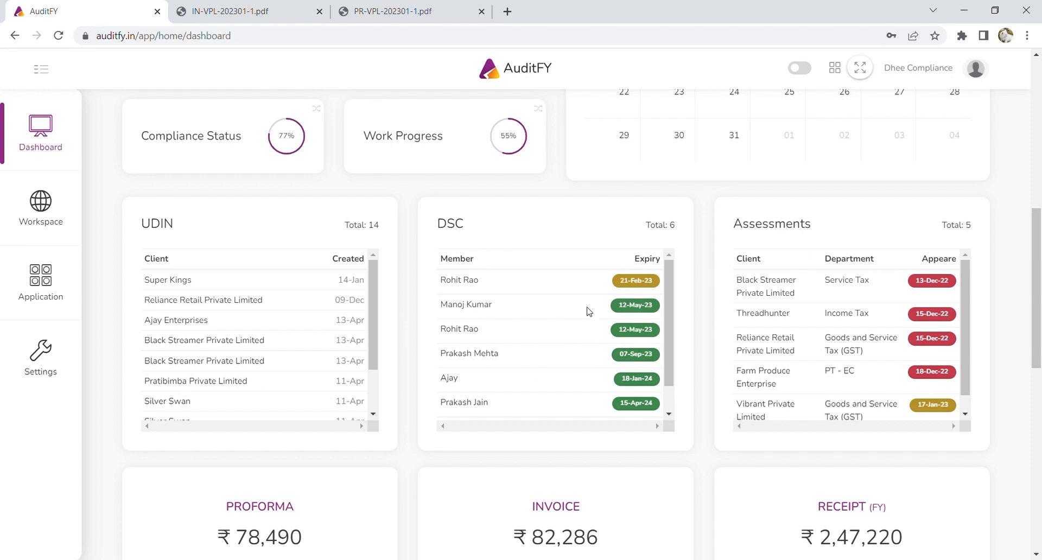
scroll(510, 427, down, 6)
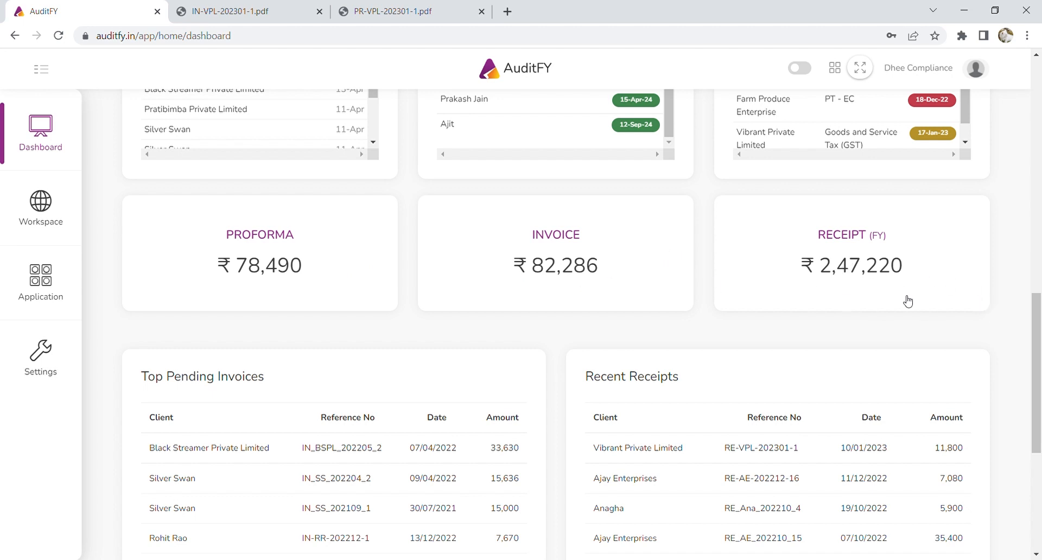
scroll(617, 328, down, 6)
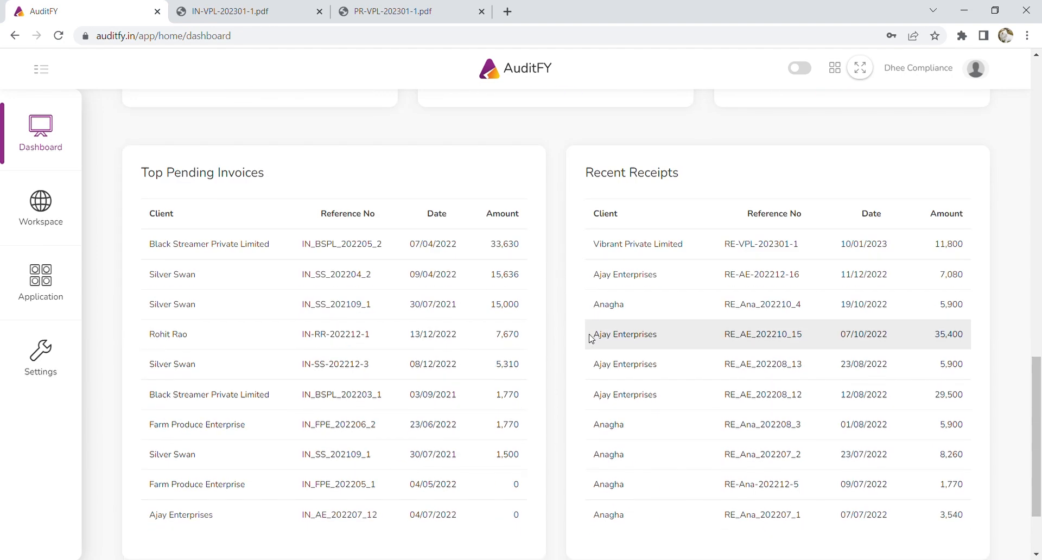
scroll(395, 343, up, 15)
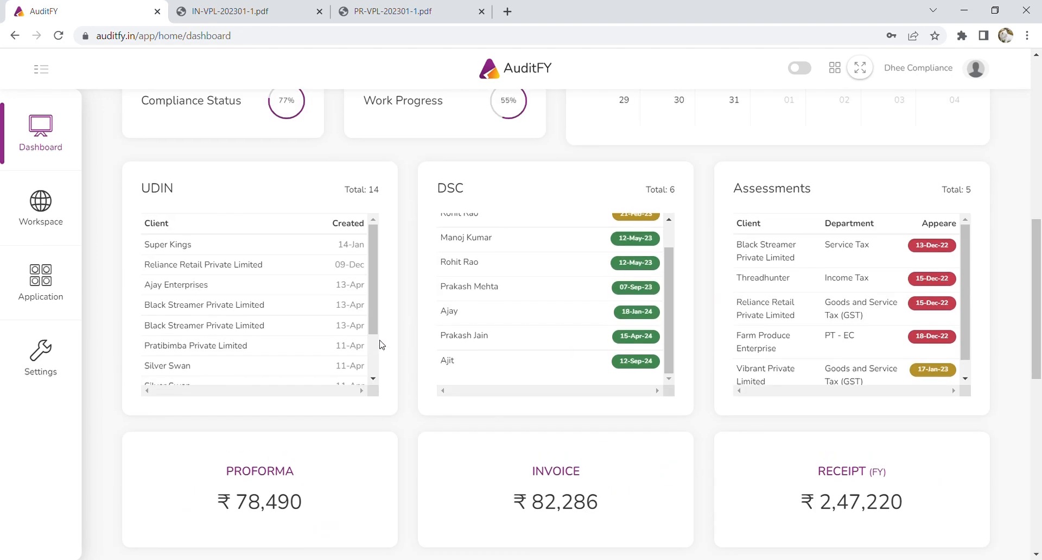
scroll(381, 339, up, 4)
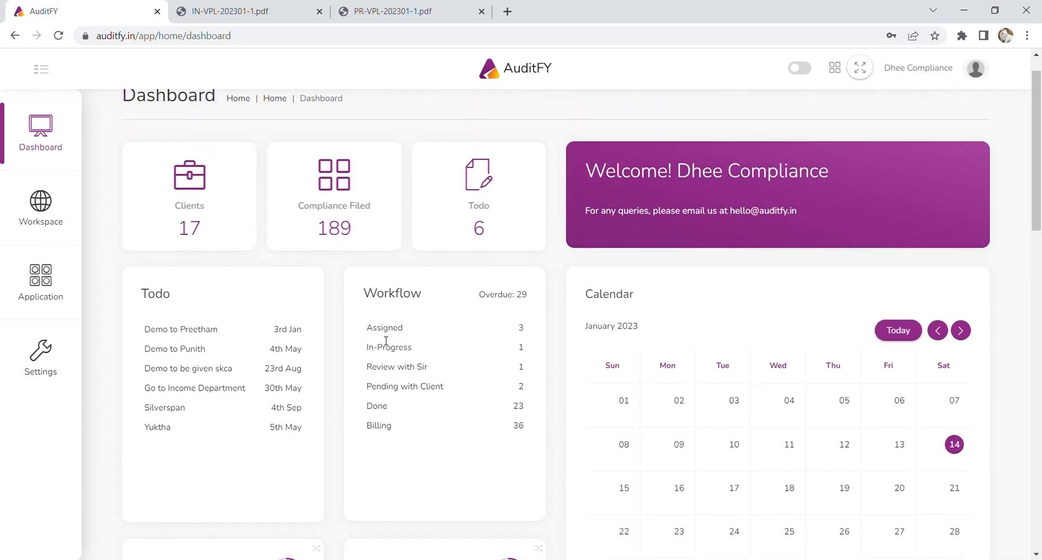